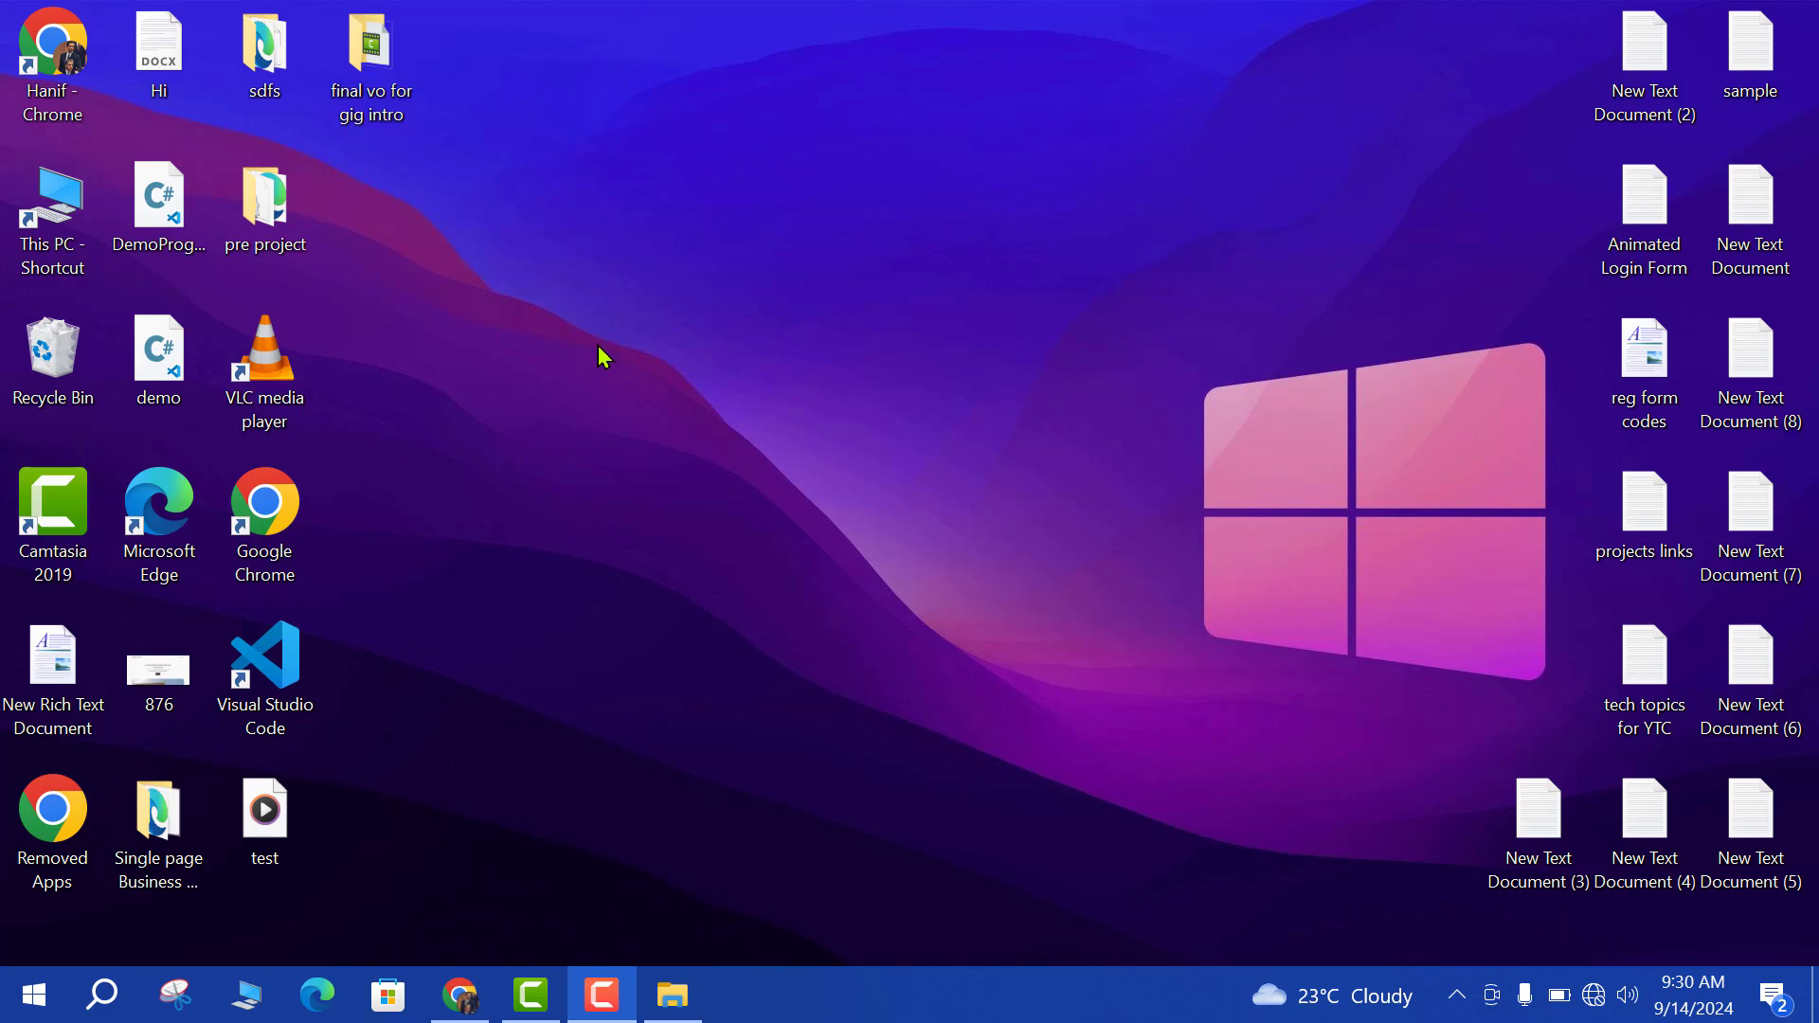
Copy the wordpress-6.6.2 ZIP from the Downloads folder to the clipboard.
click(62, 241)
double_click(62, 242)
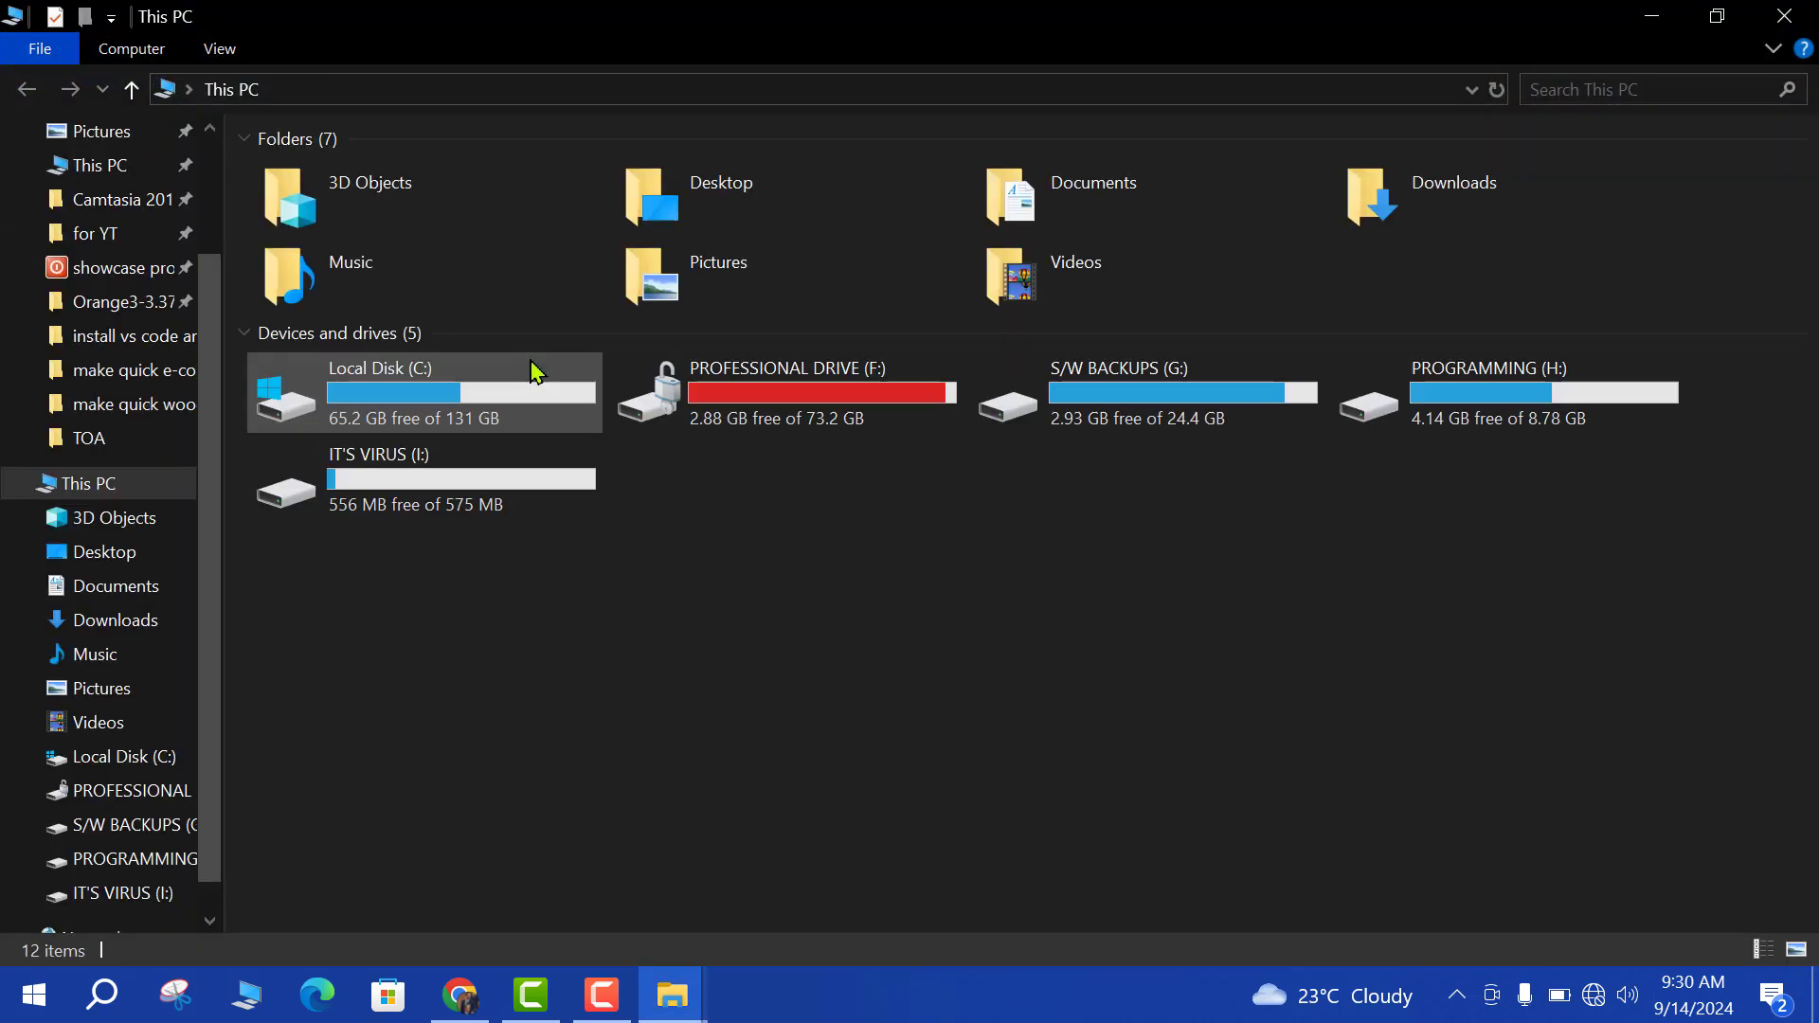
scroll(95, 285, up, 2)
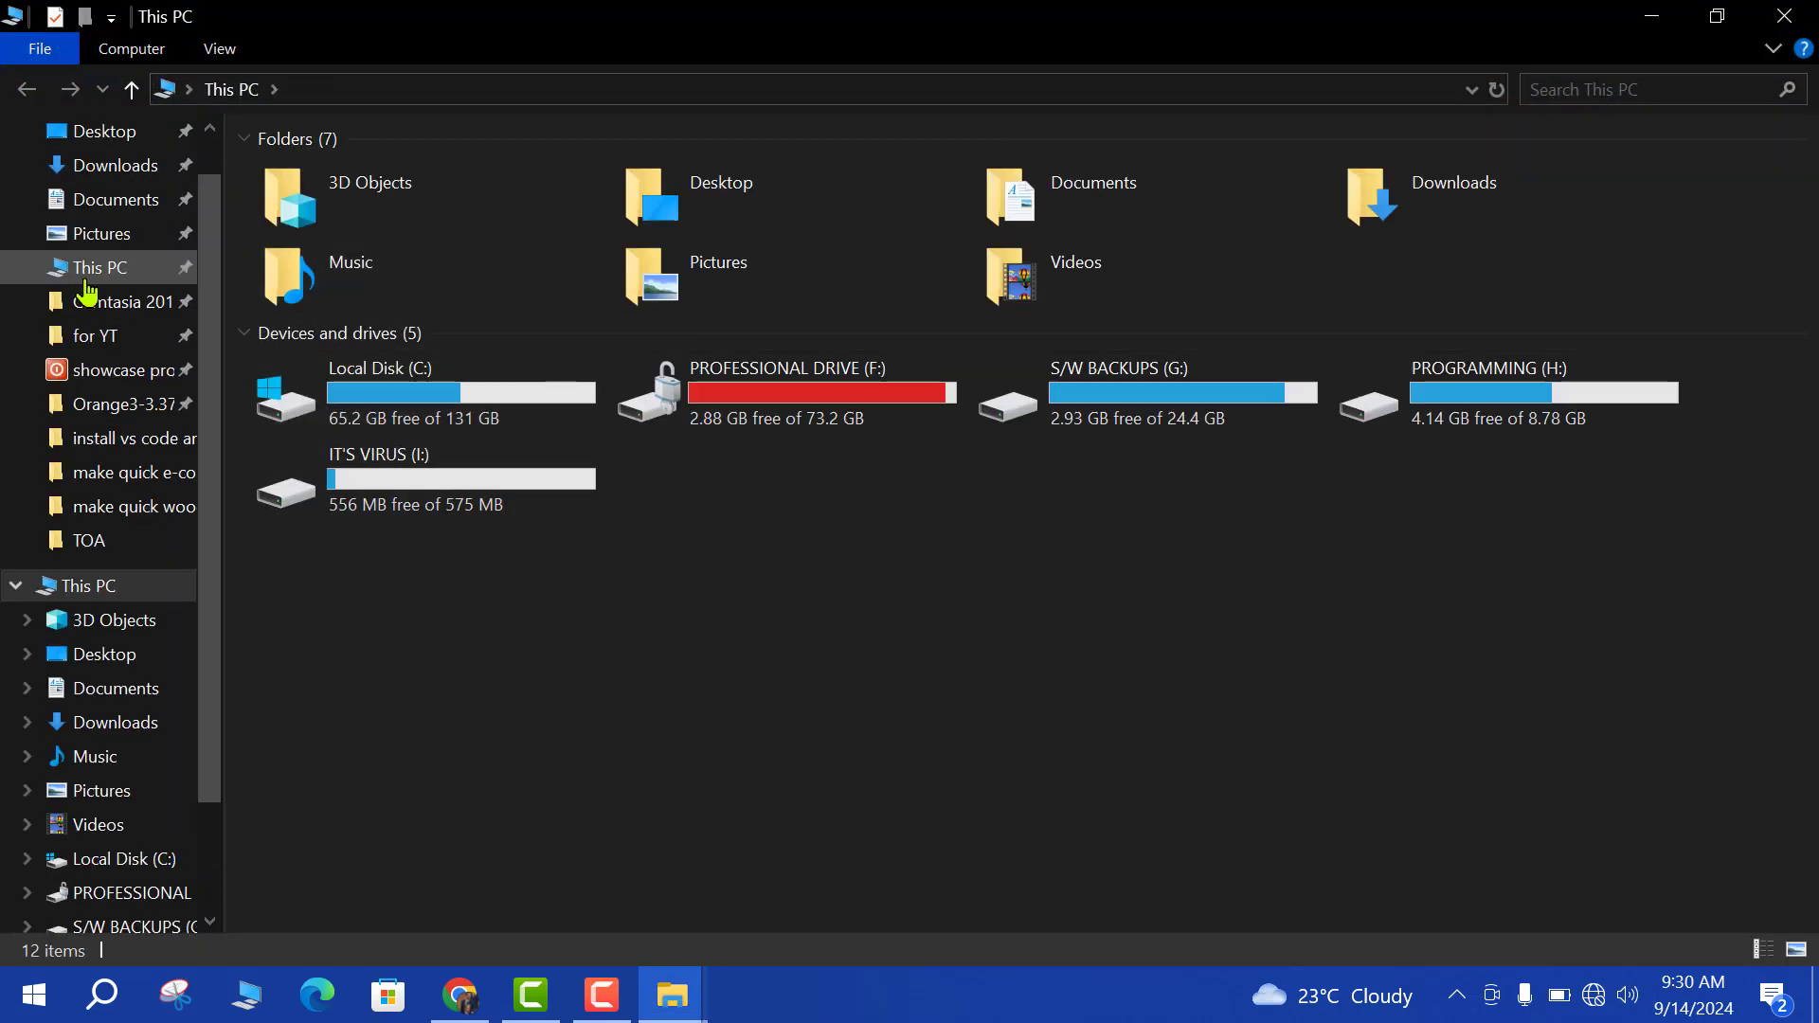
click(116, 169)
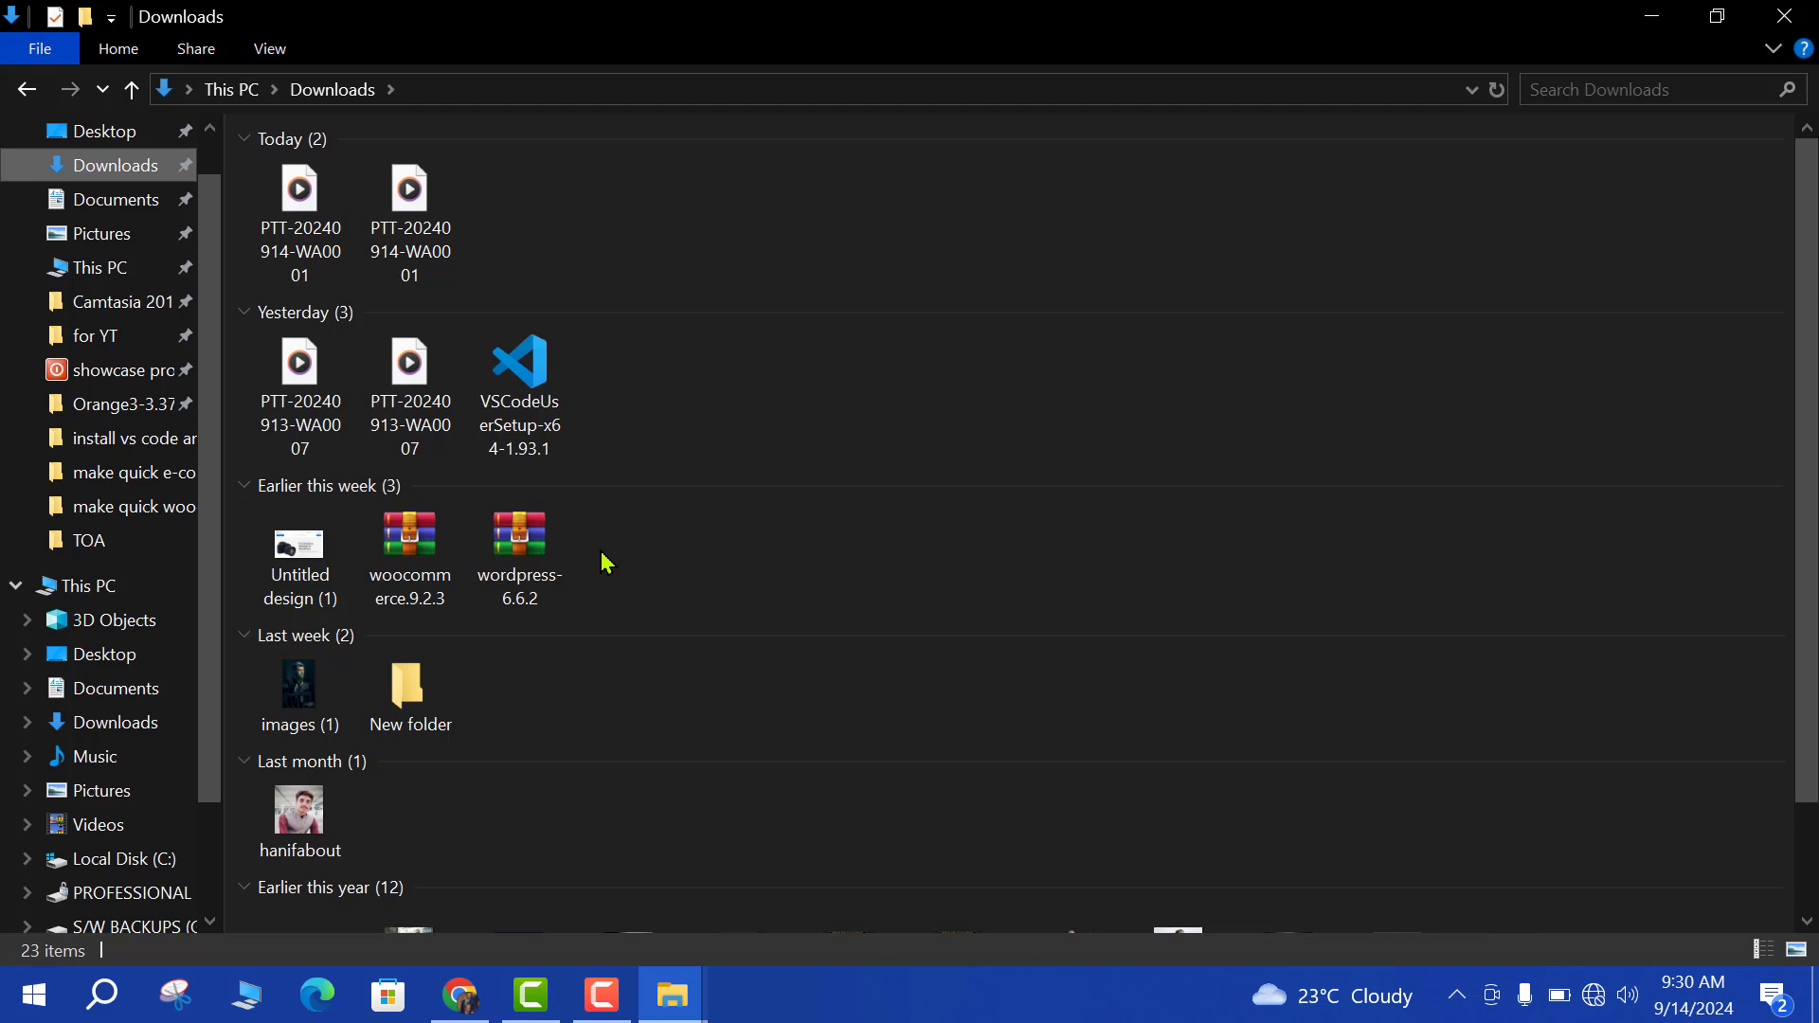
right_click(546, 569)
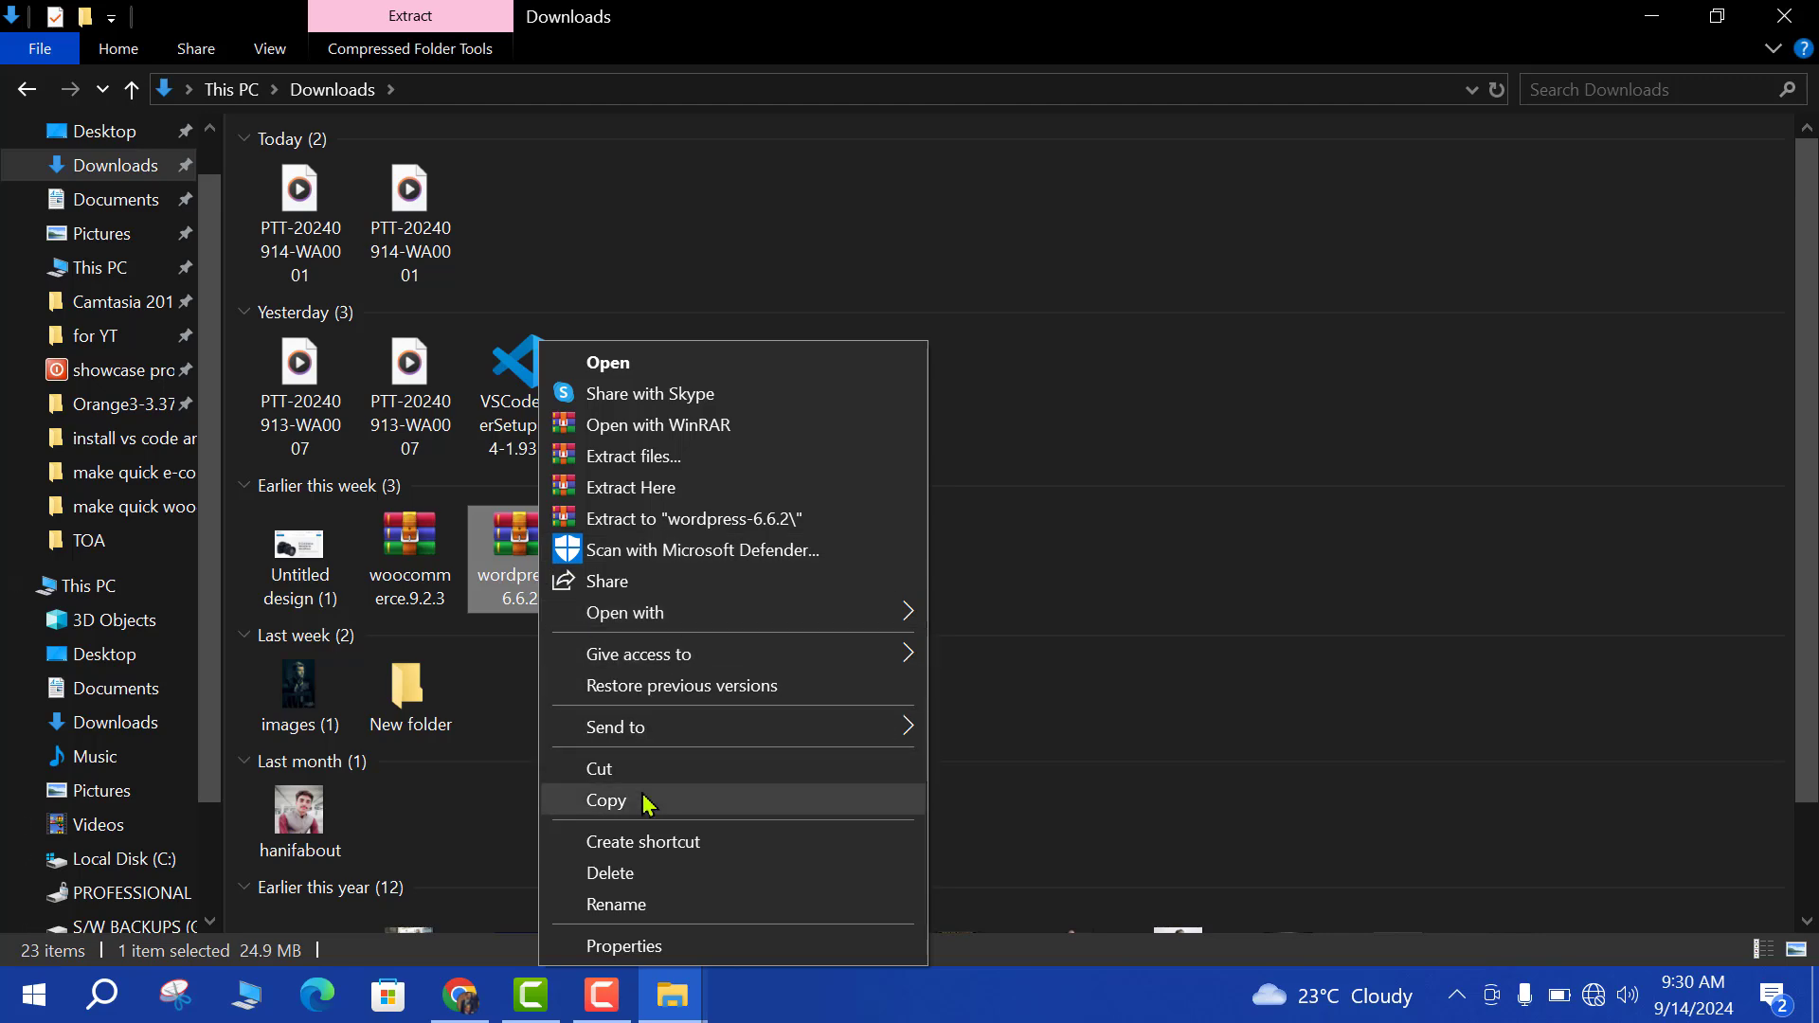
click(641, 802)
click(1650, 17)
Paste the wordpress-6.6.2 archive into C:\xampp\htdocs.
double_click(52, 213)
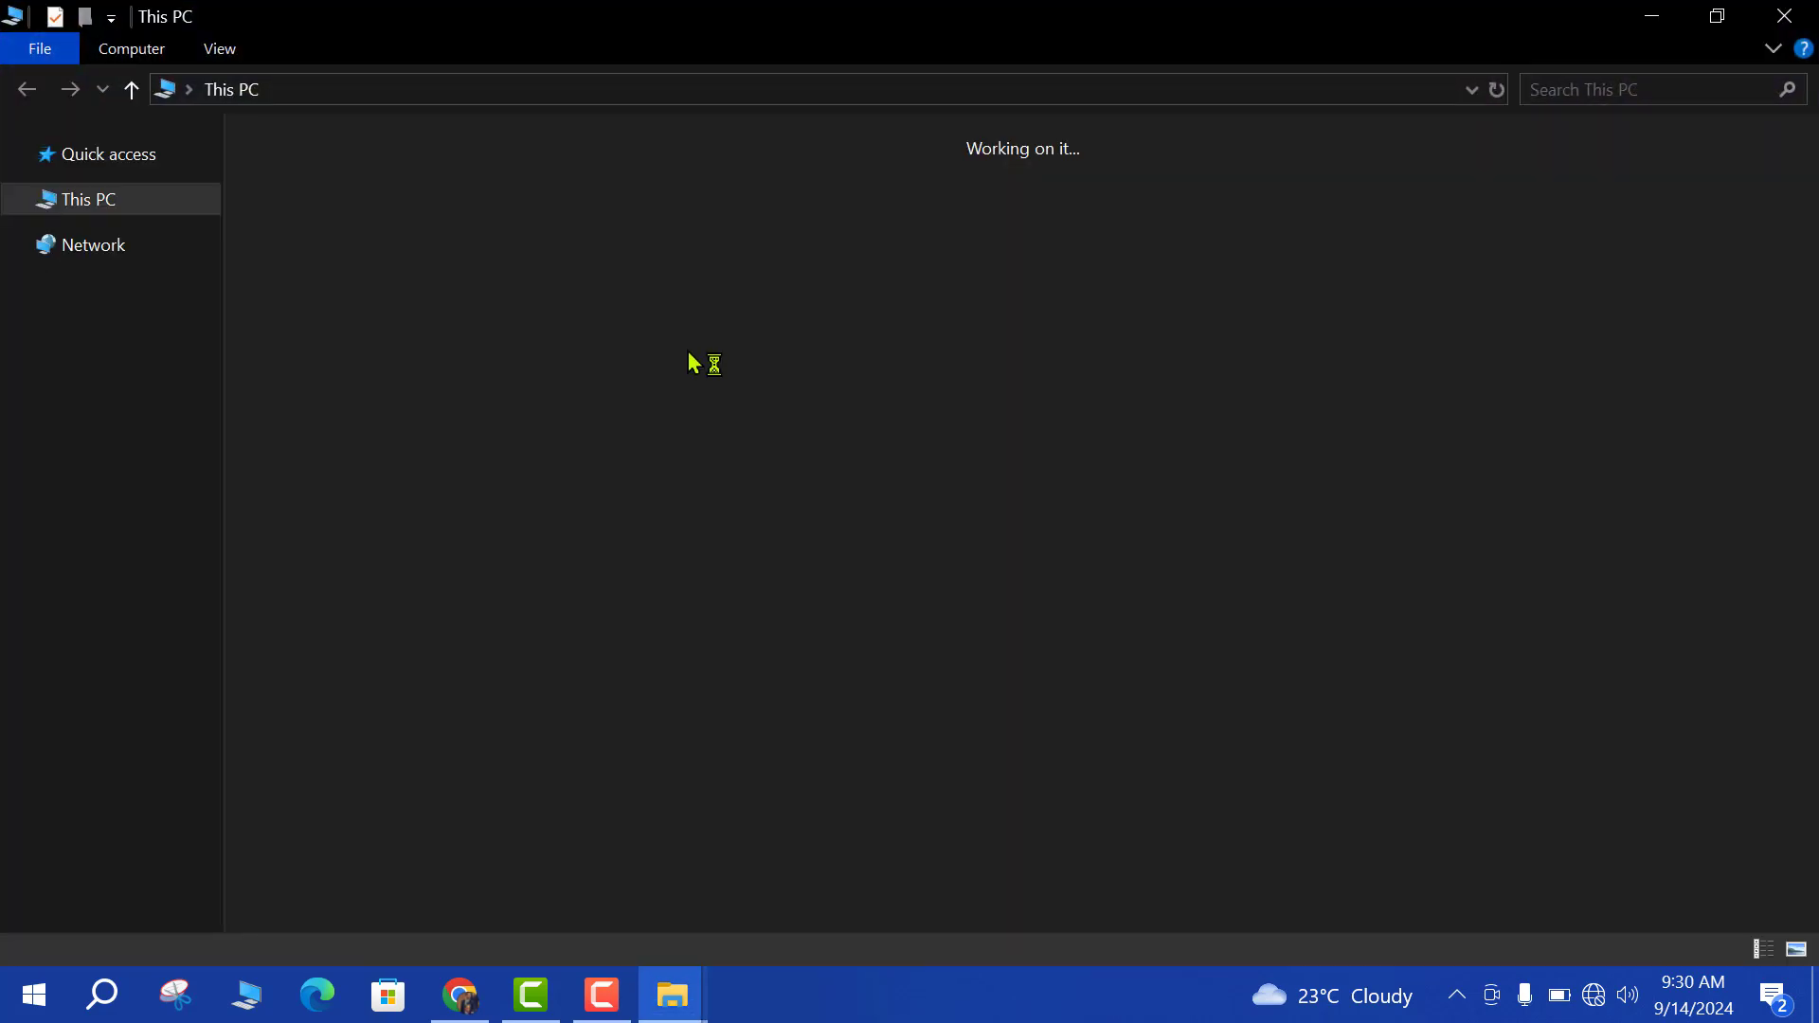
double_click(467, 418)
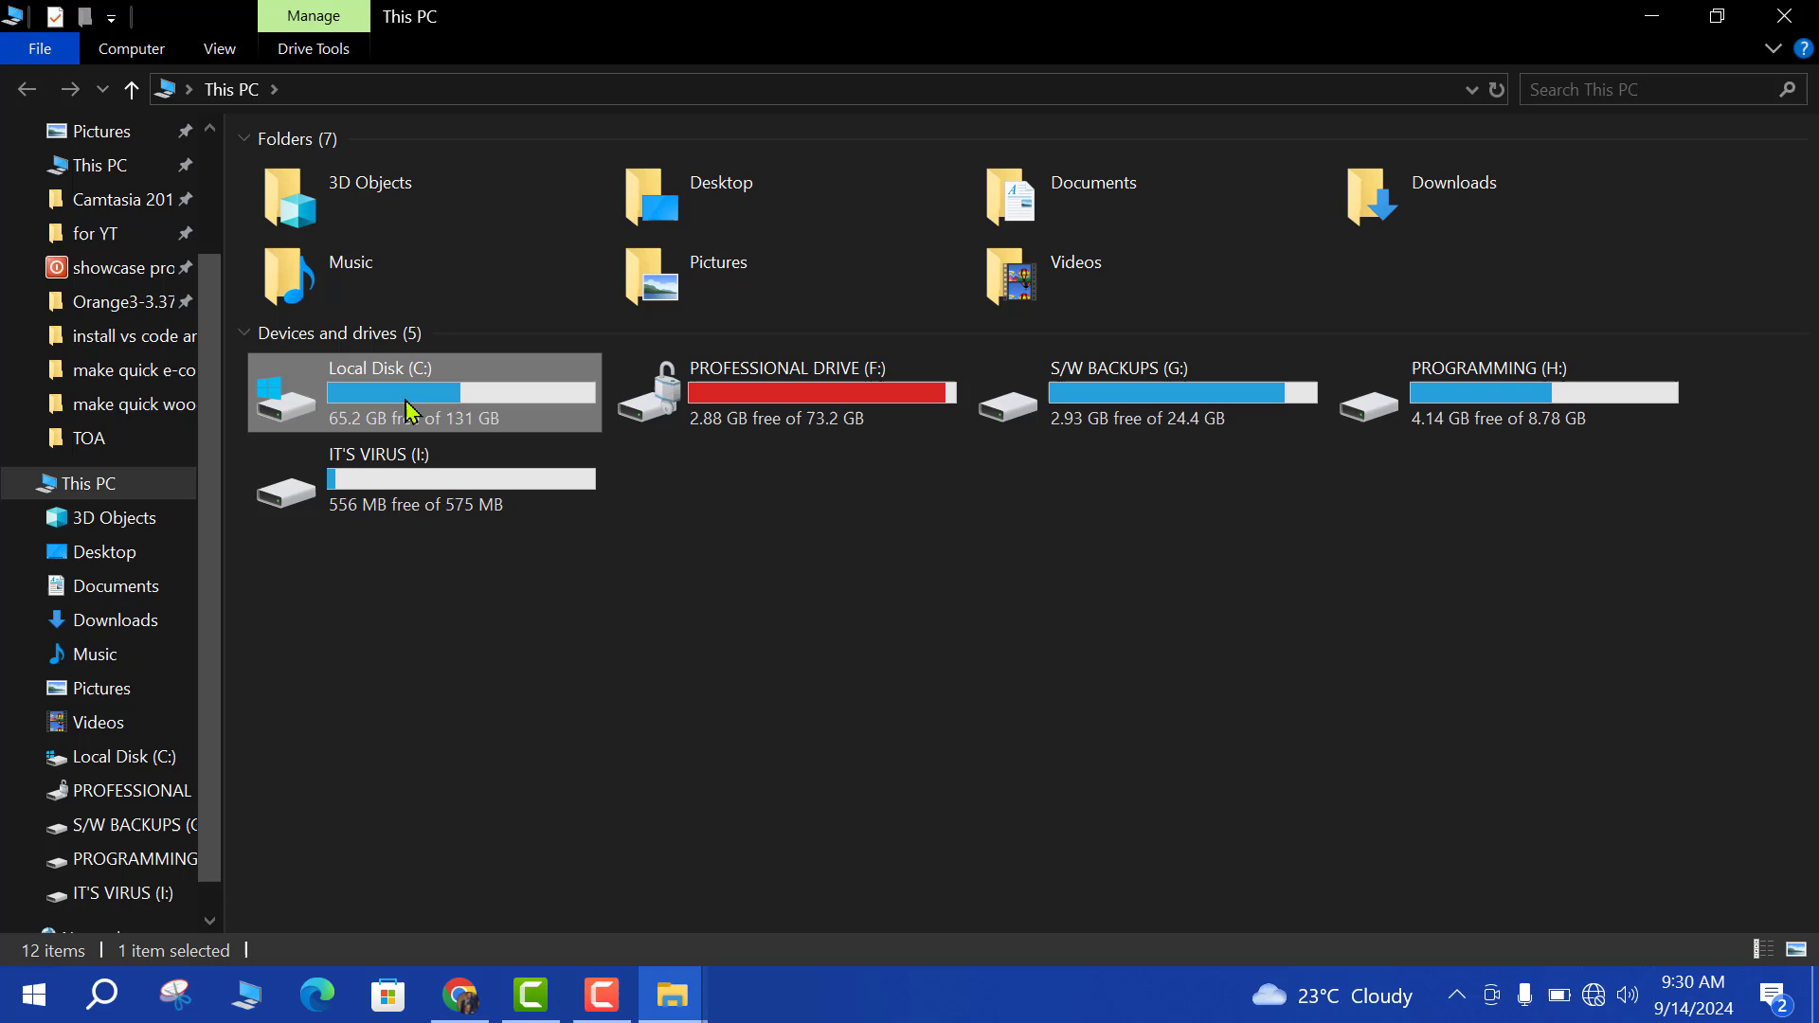
double_click(320, 481)
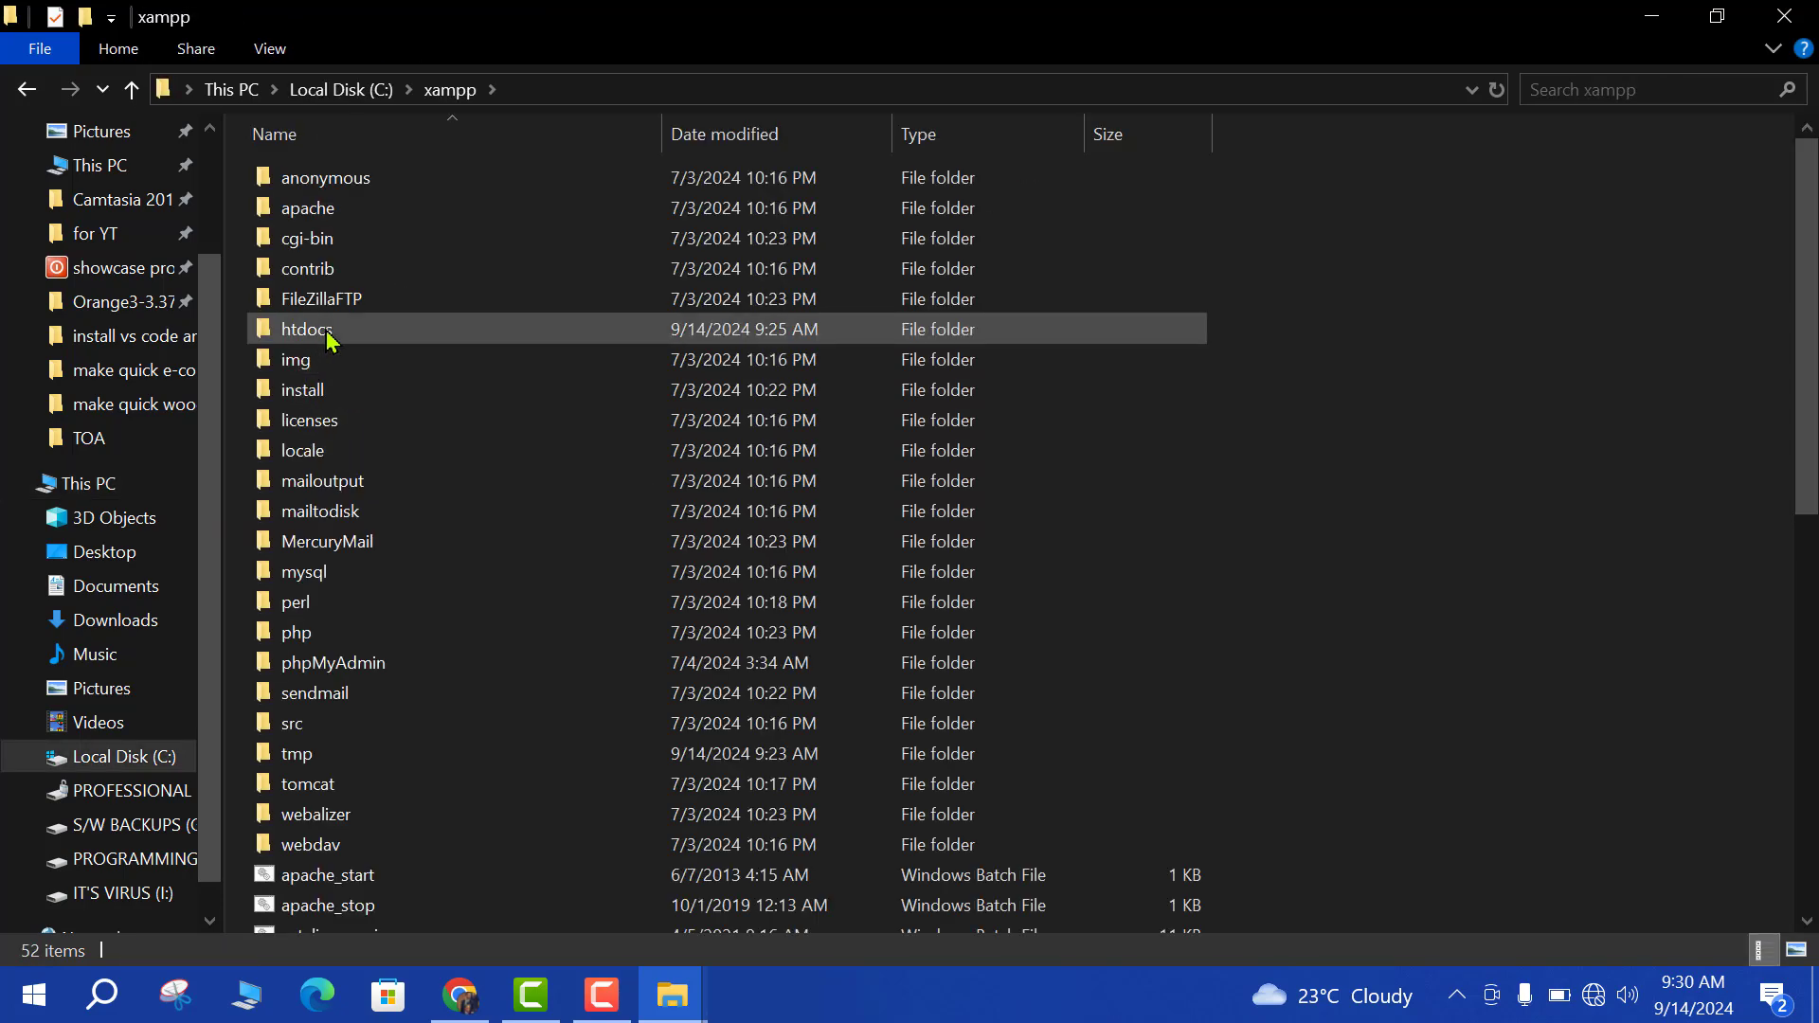
double_click(323, 331)
right_click(383, 520)
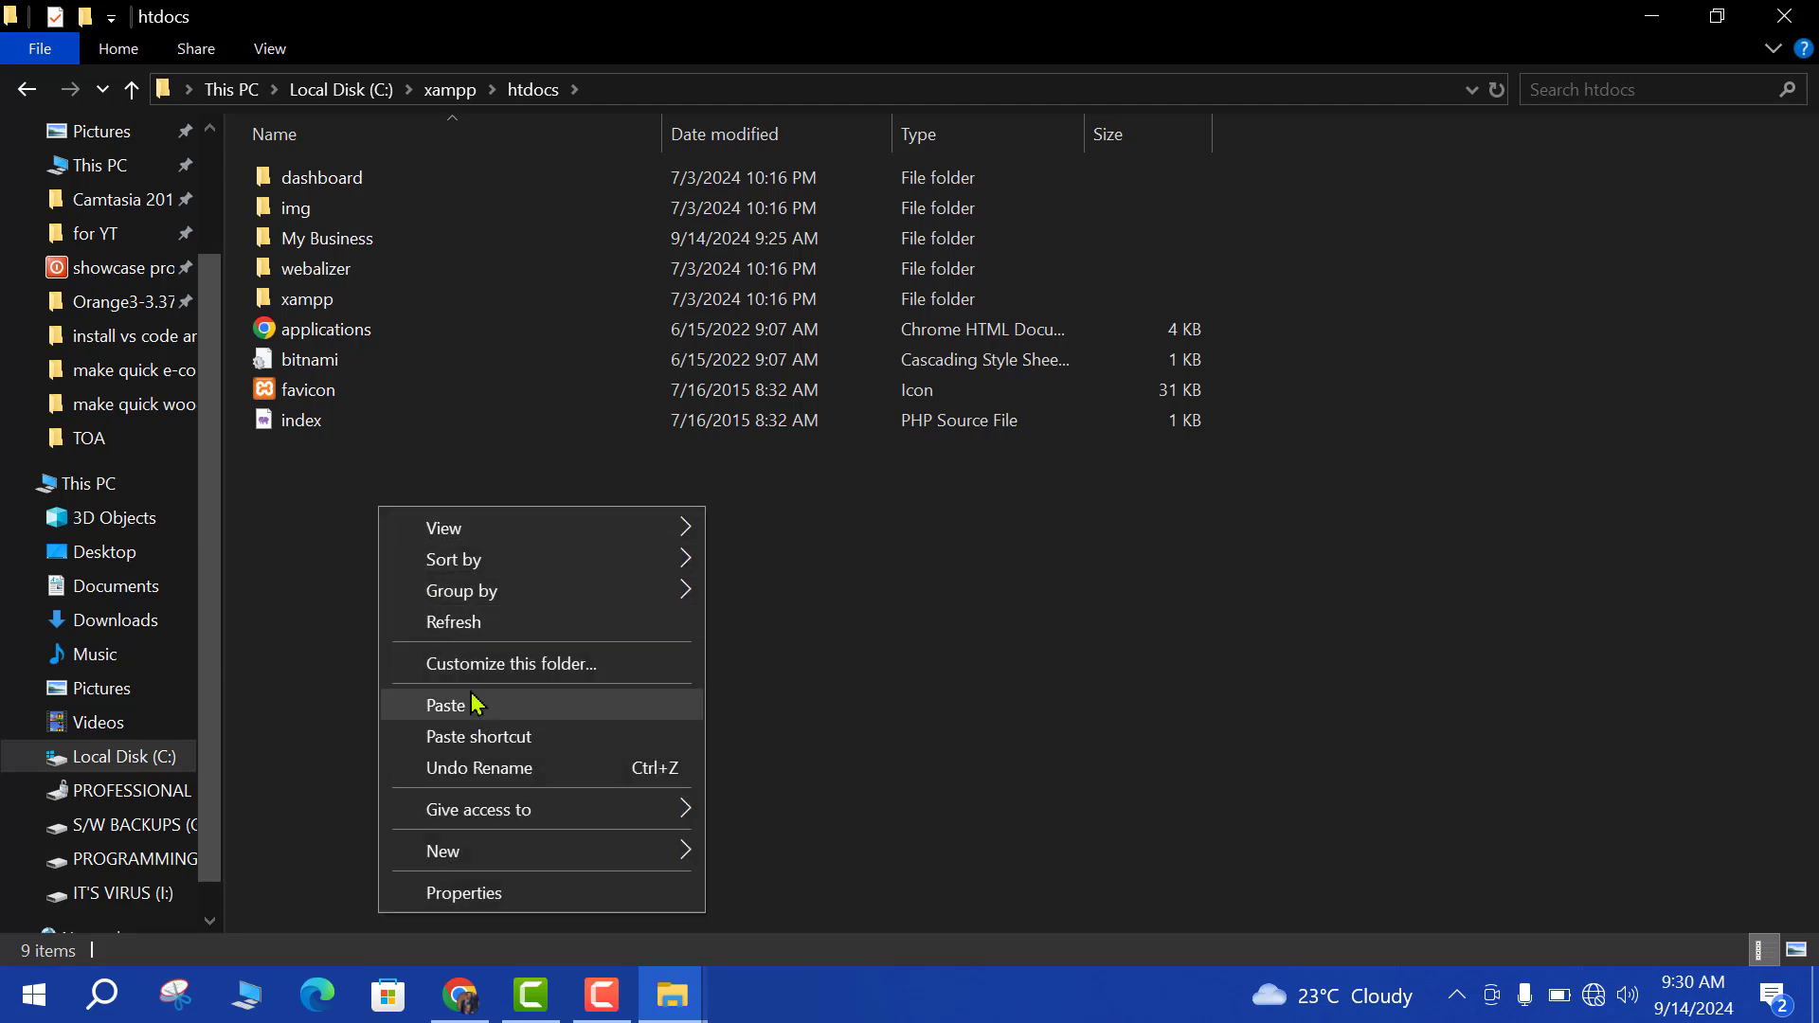
click(479, 702)
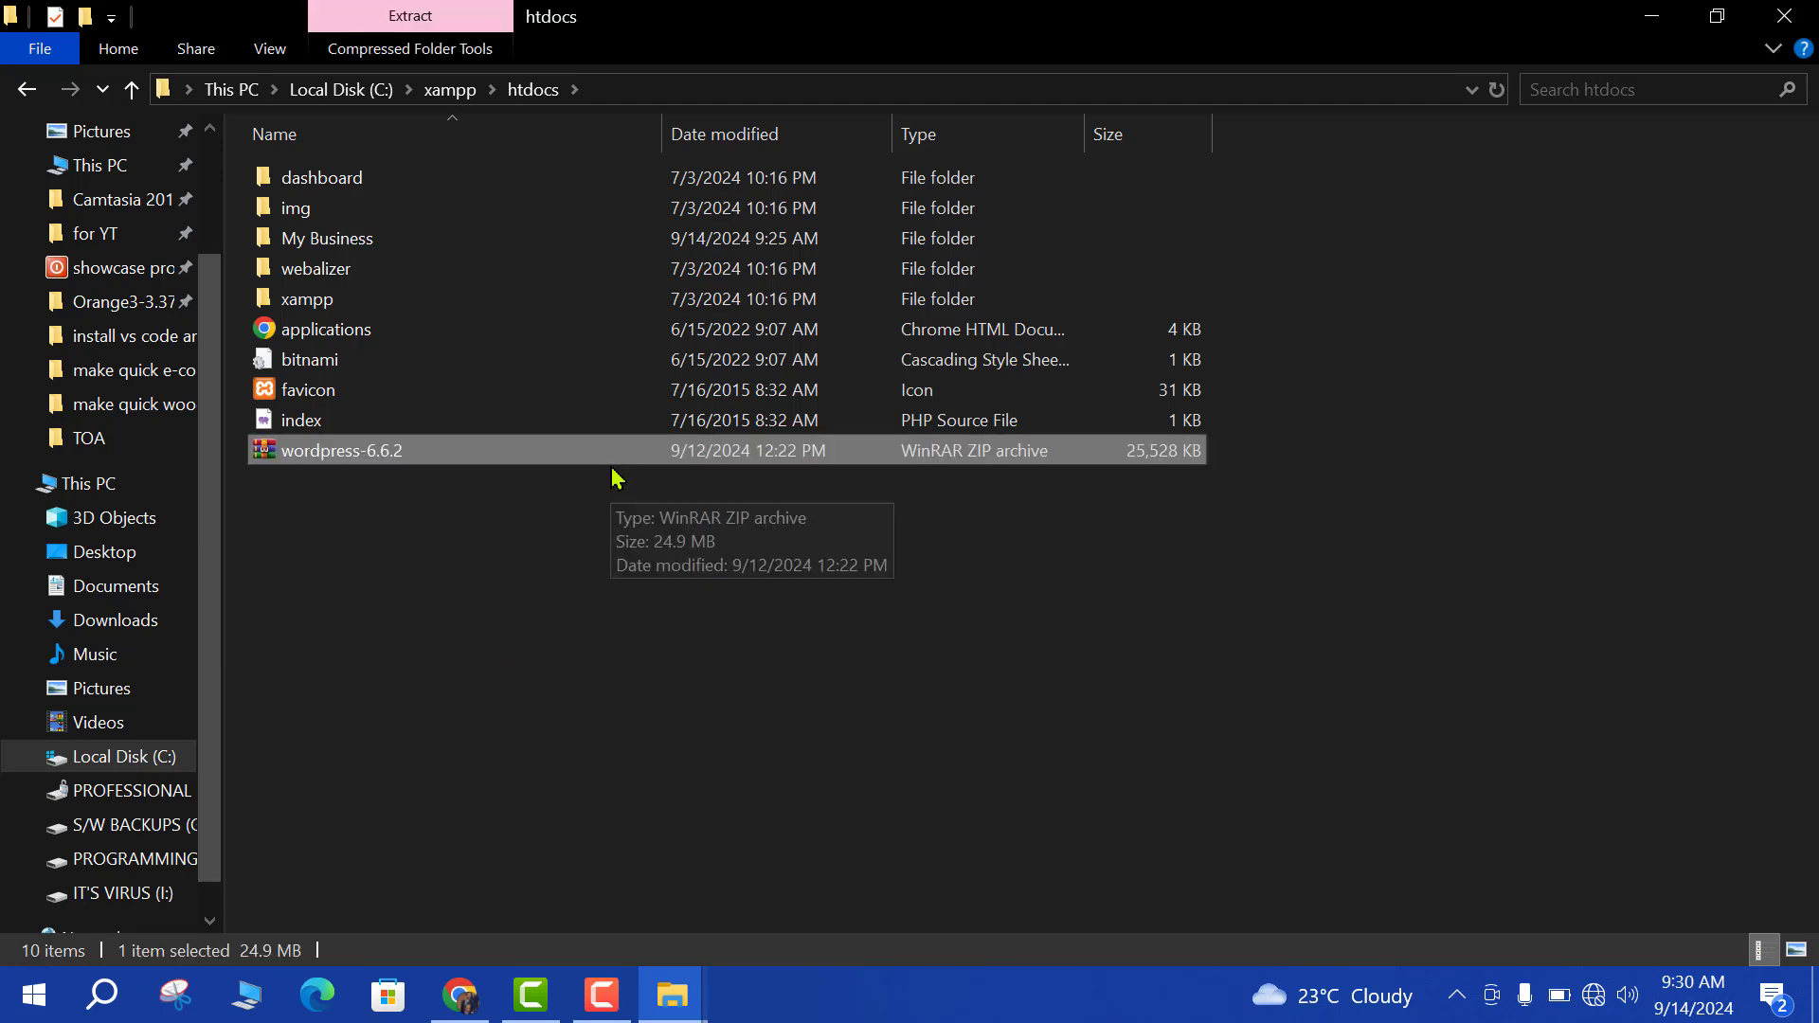
Extract the archive in htdocs into a wordpress-6.6.2 folder.
right_click(366, 452)
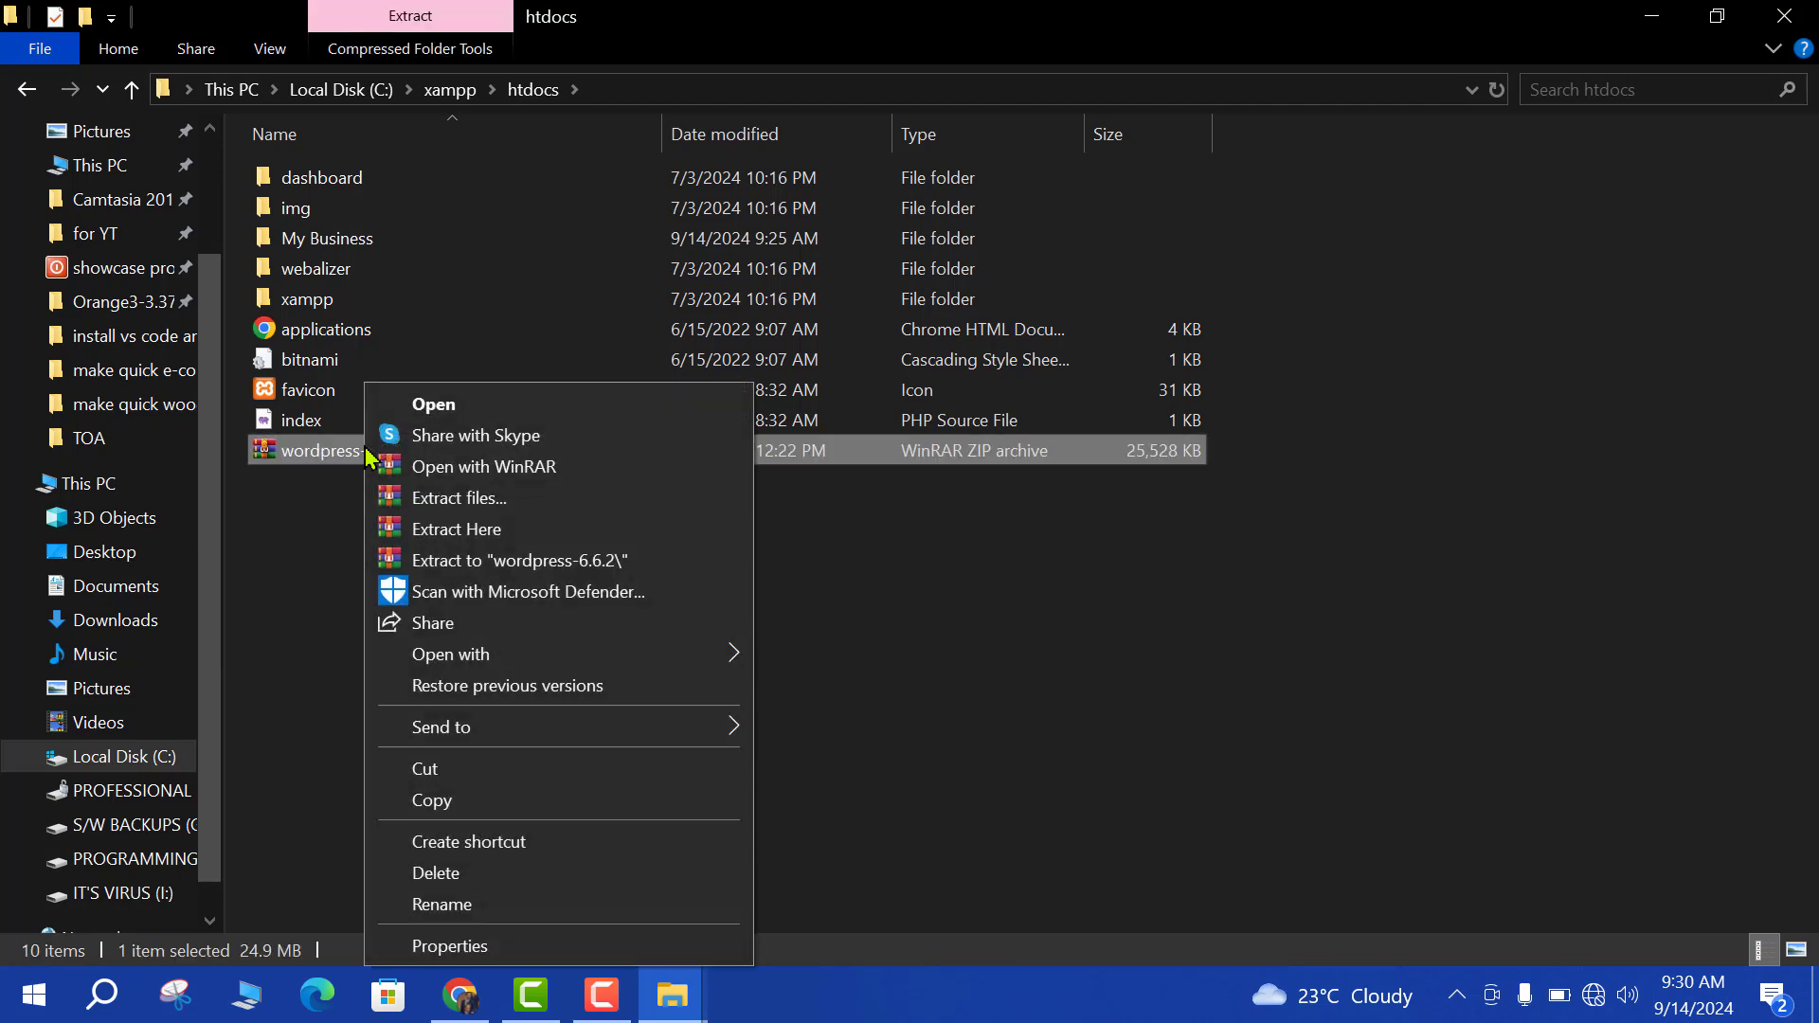
click(476, 500)
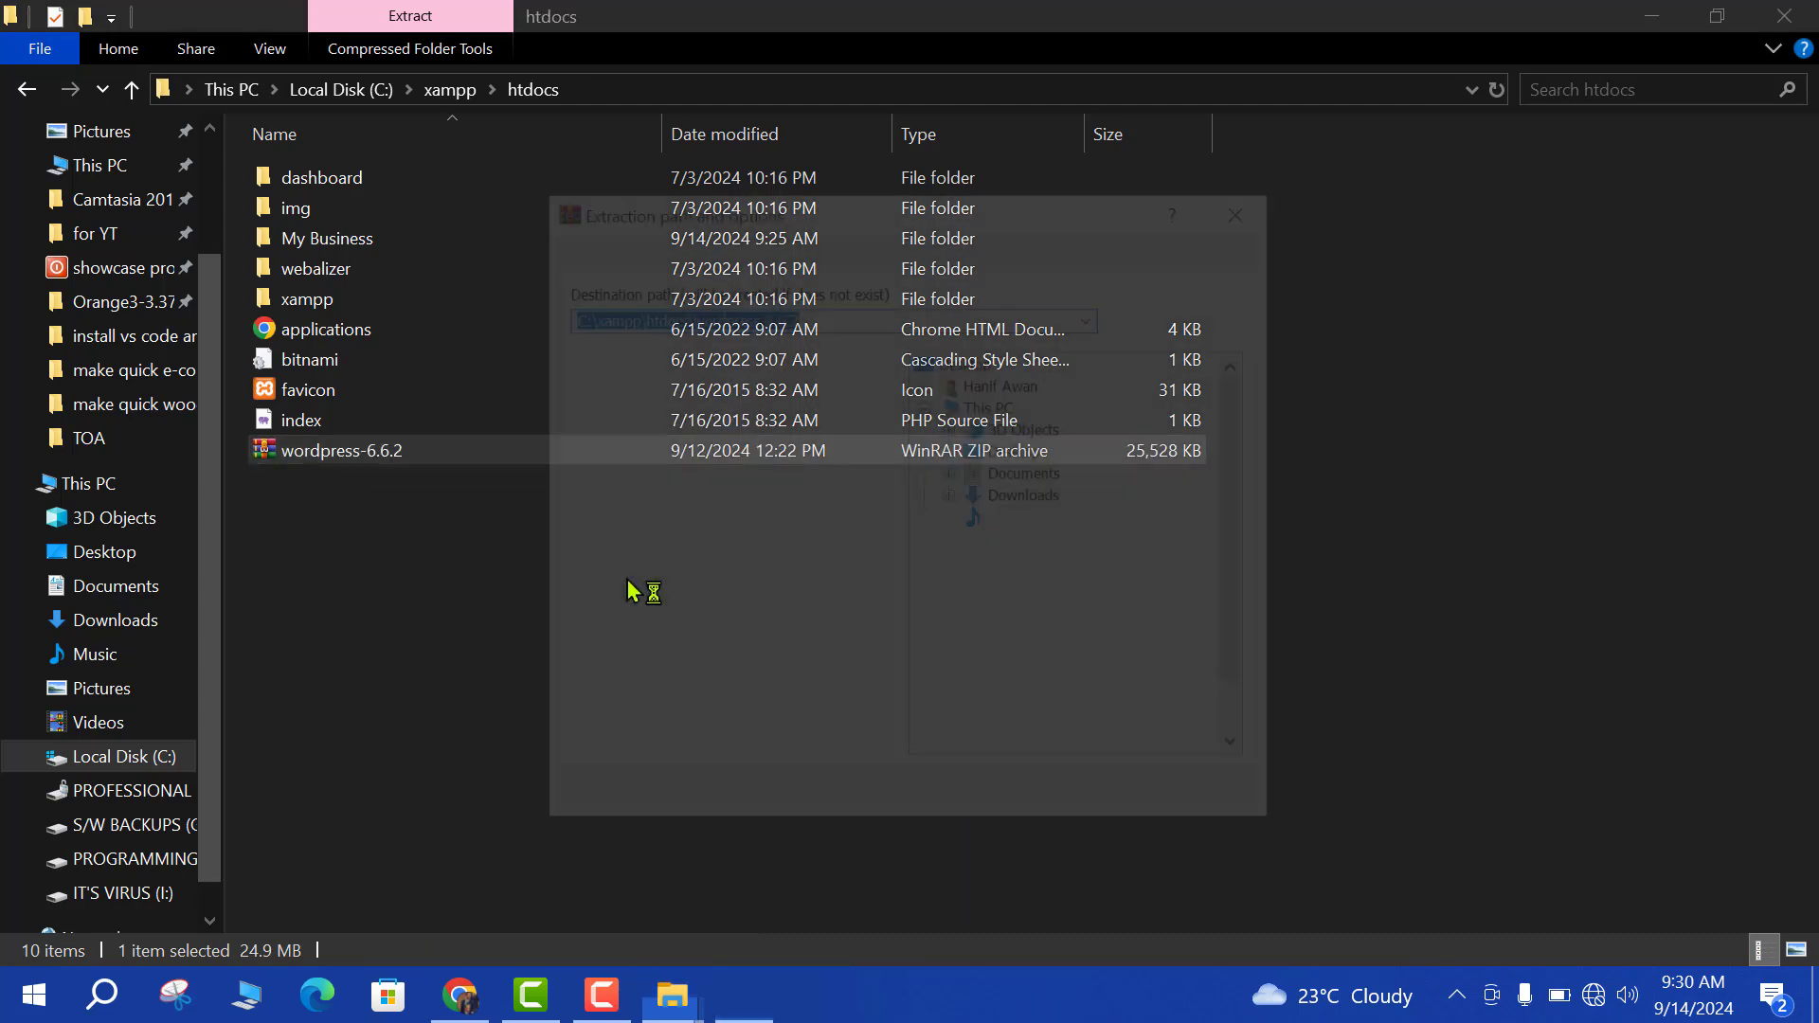
click(997, 917)
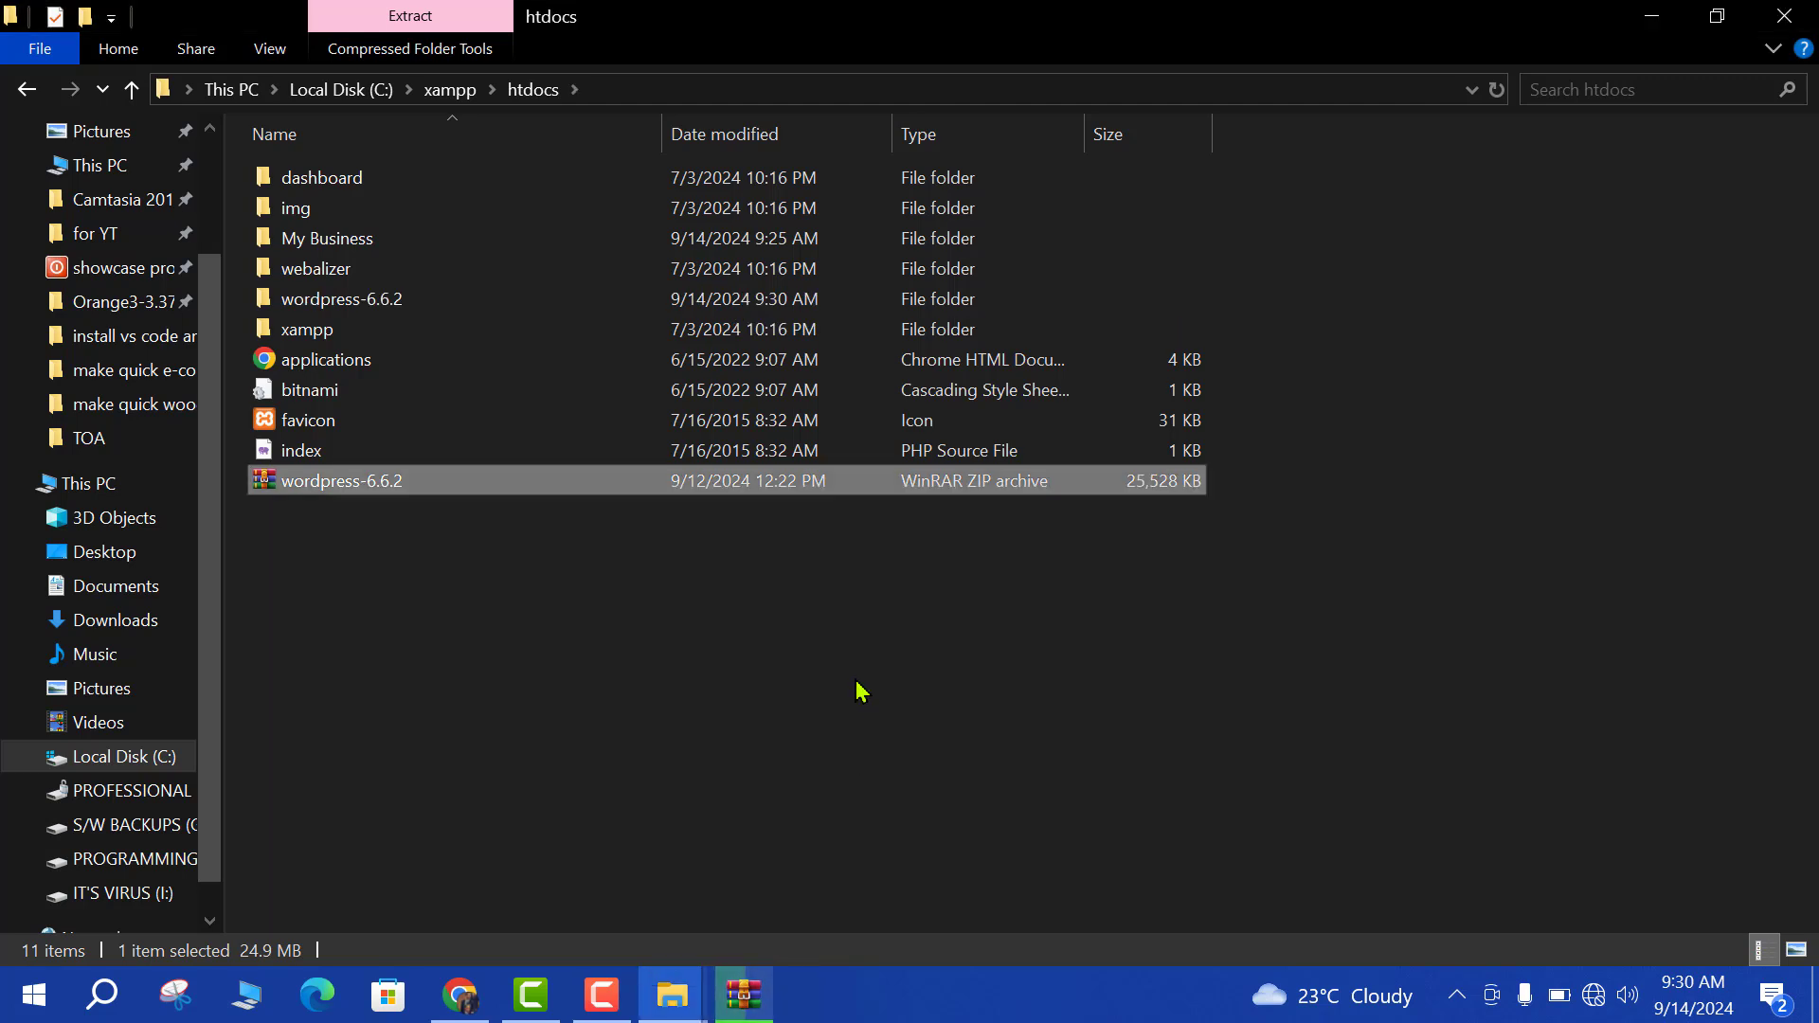
Delete the wordpress-6.6.2 ZIP and rename the wordpress-6.6.2 folder to 'My Online Business'.
right_click(351, 490)
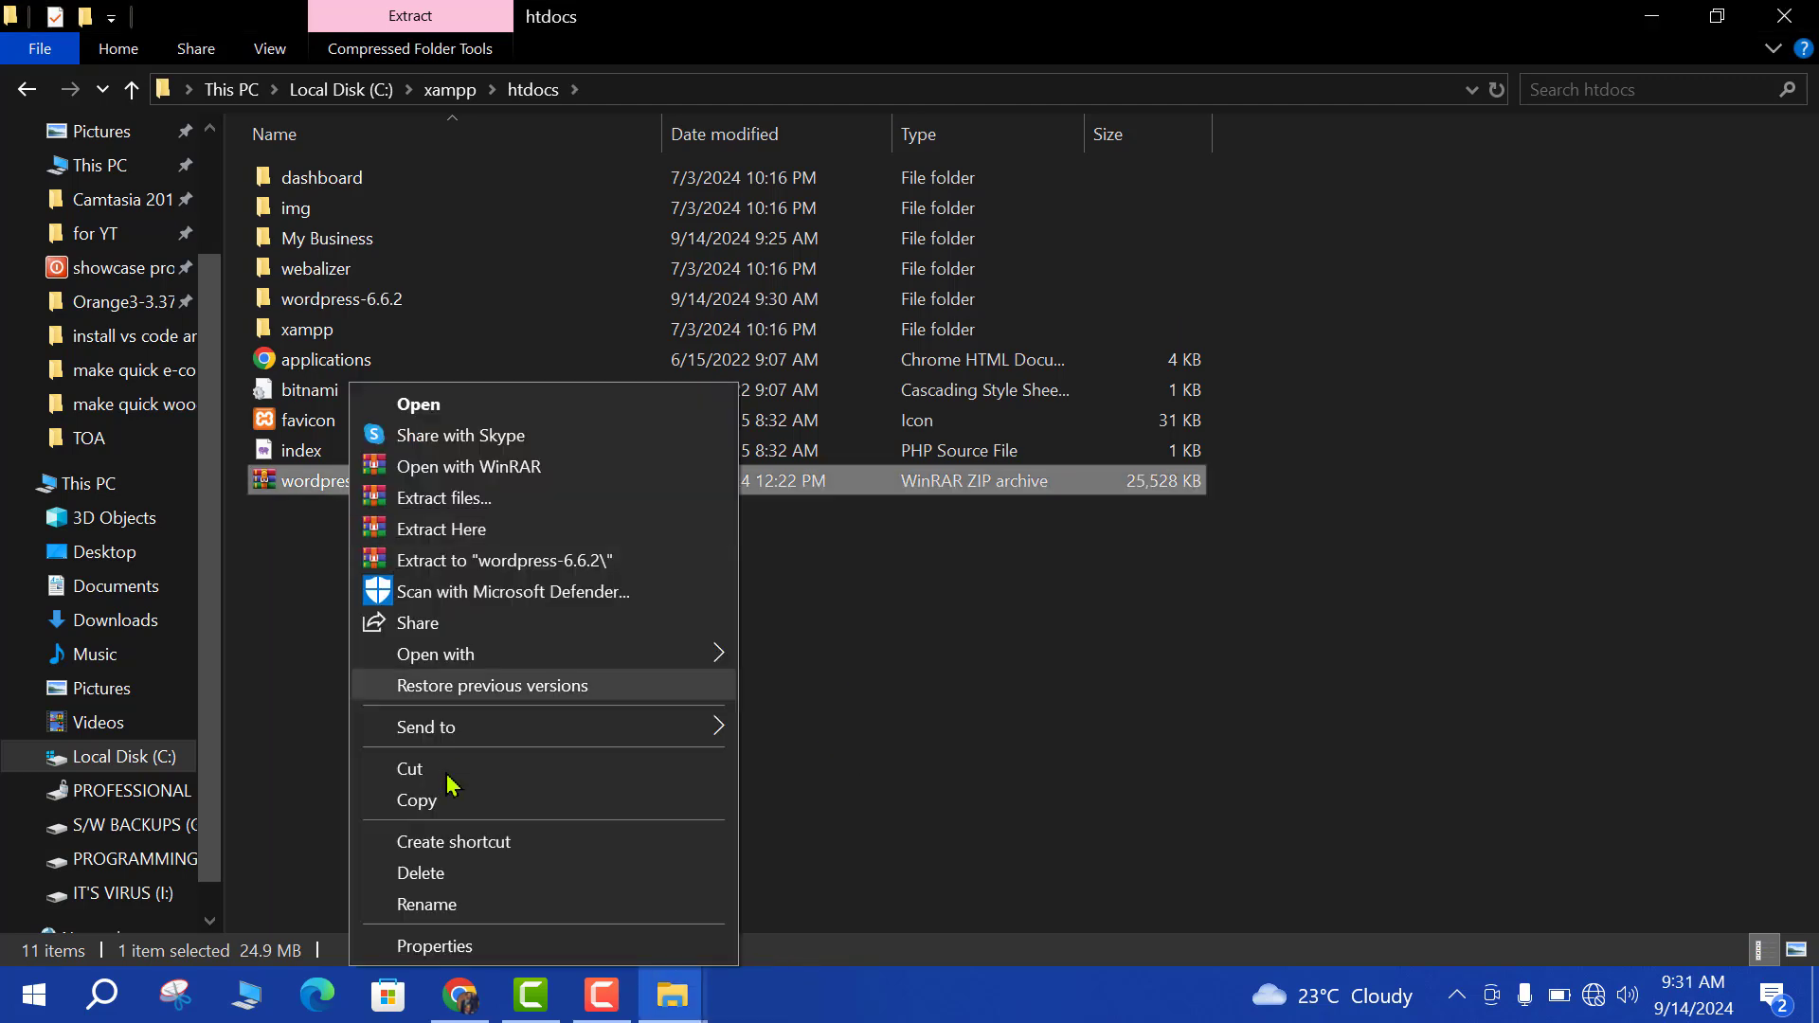
click(420, 874)
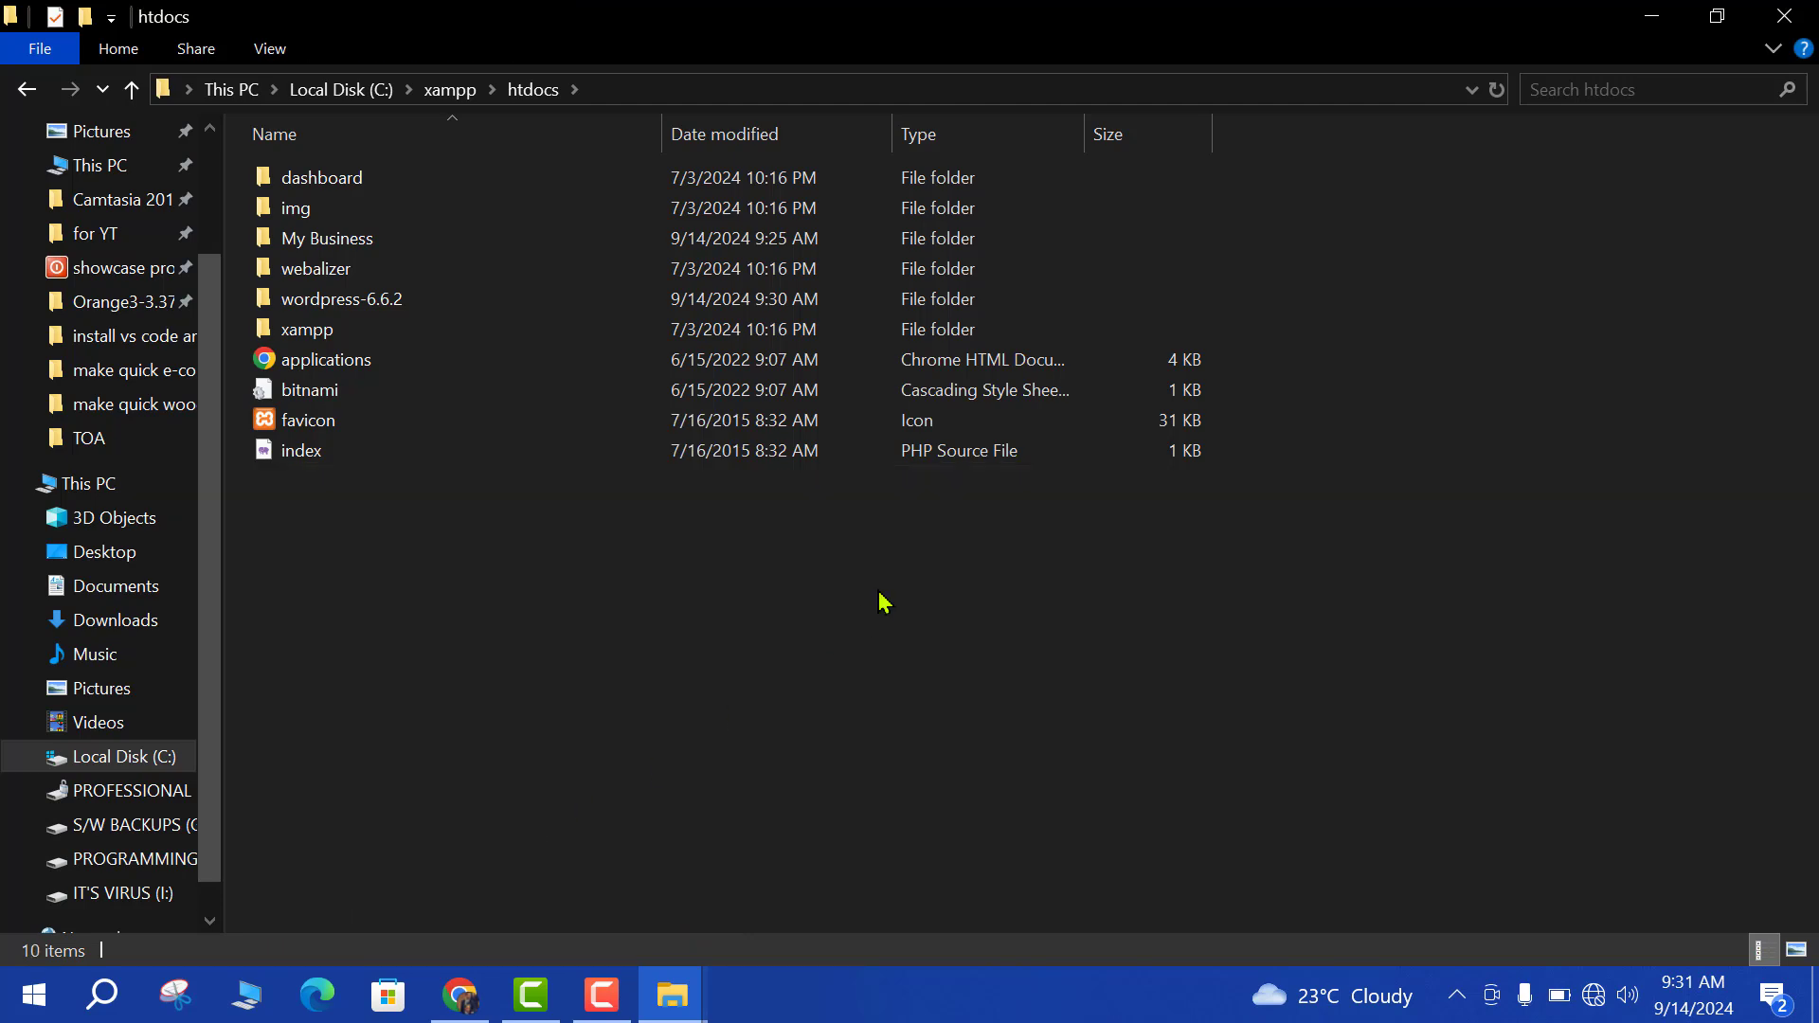
right_click(341, 301)
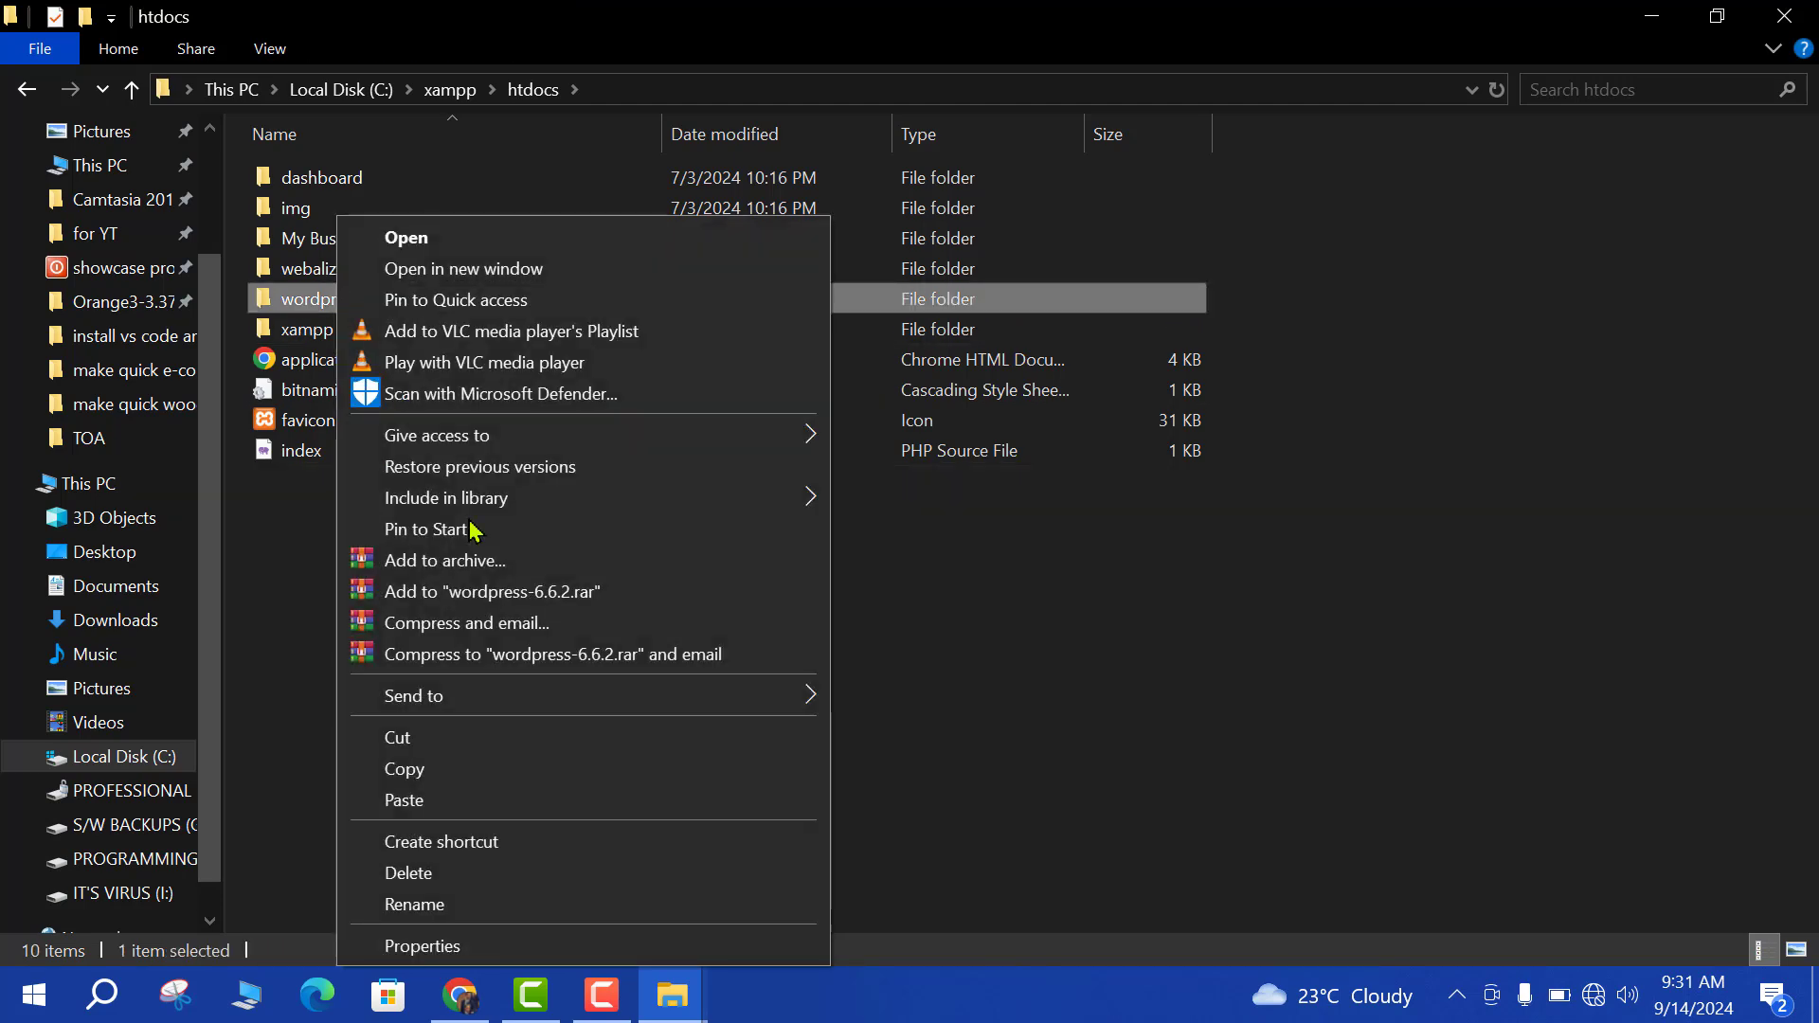
click(426, 903)
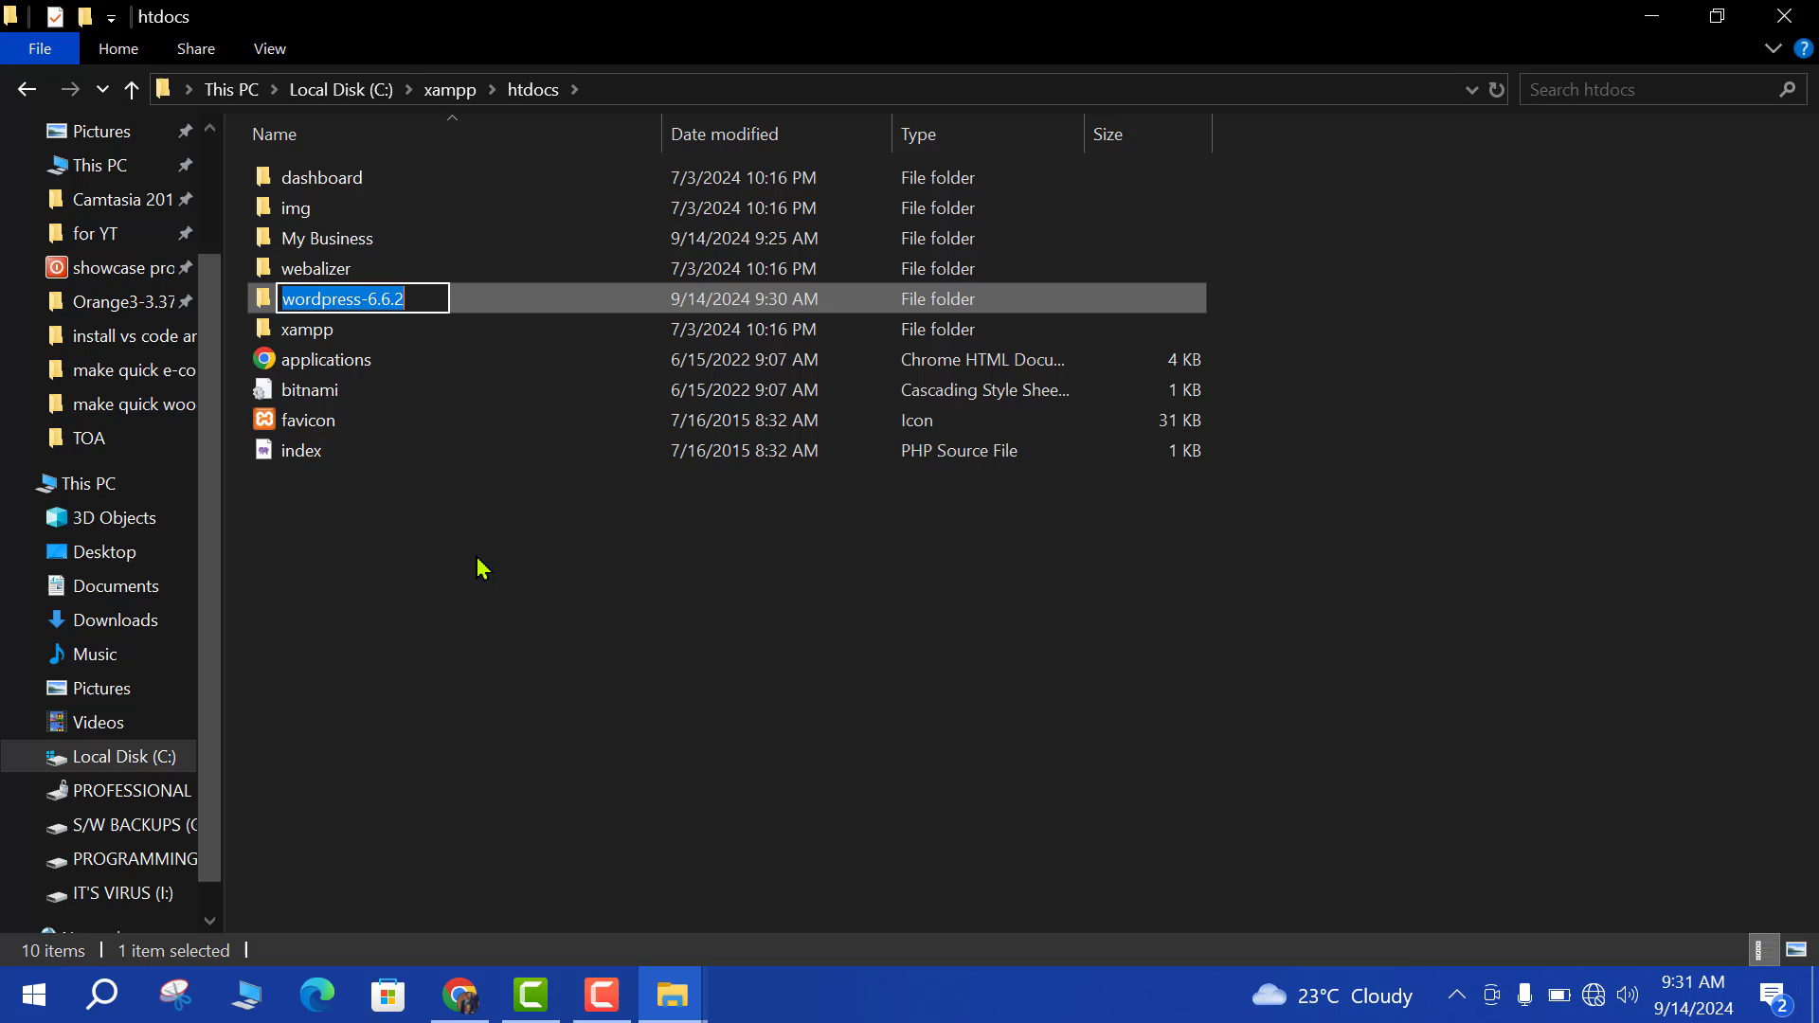
text(My )
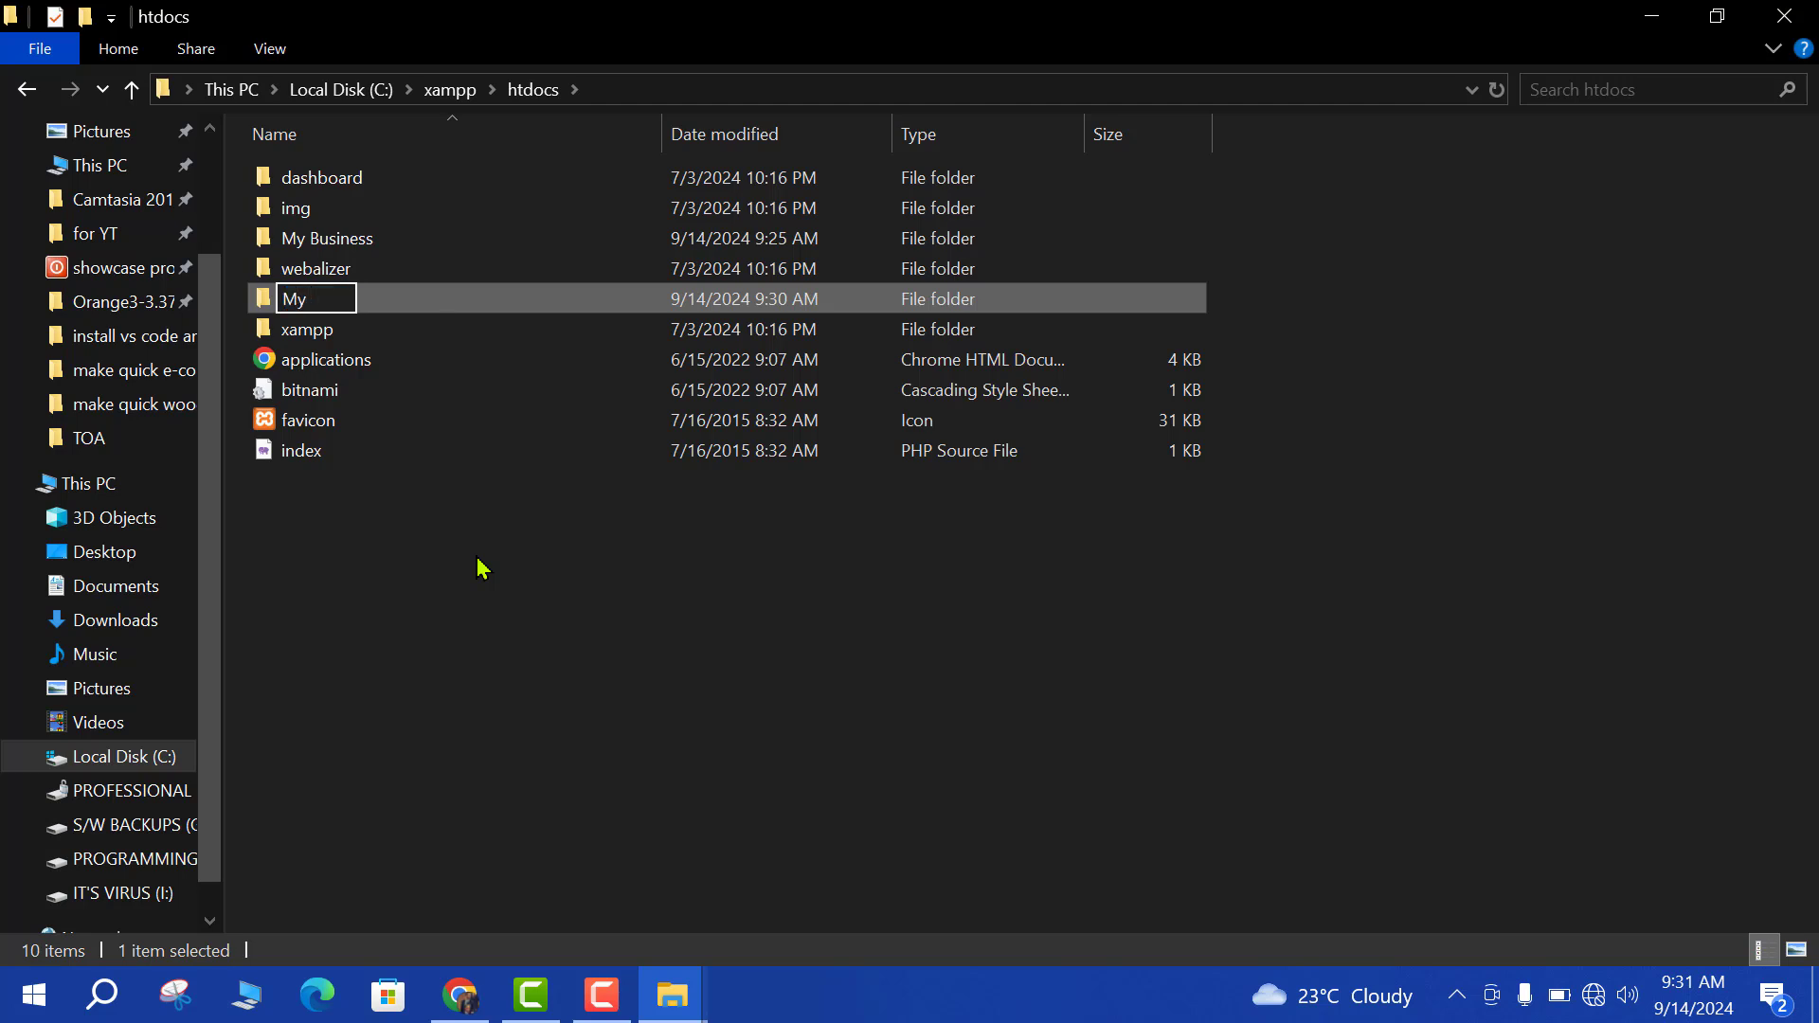
text(Onlone)
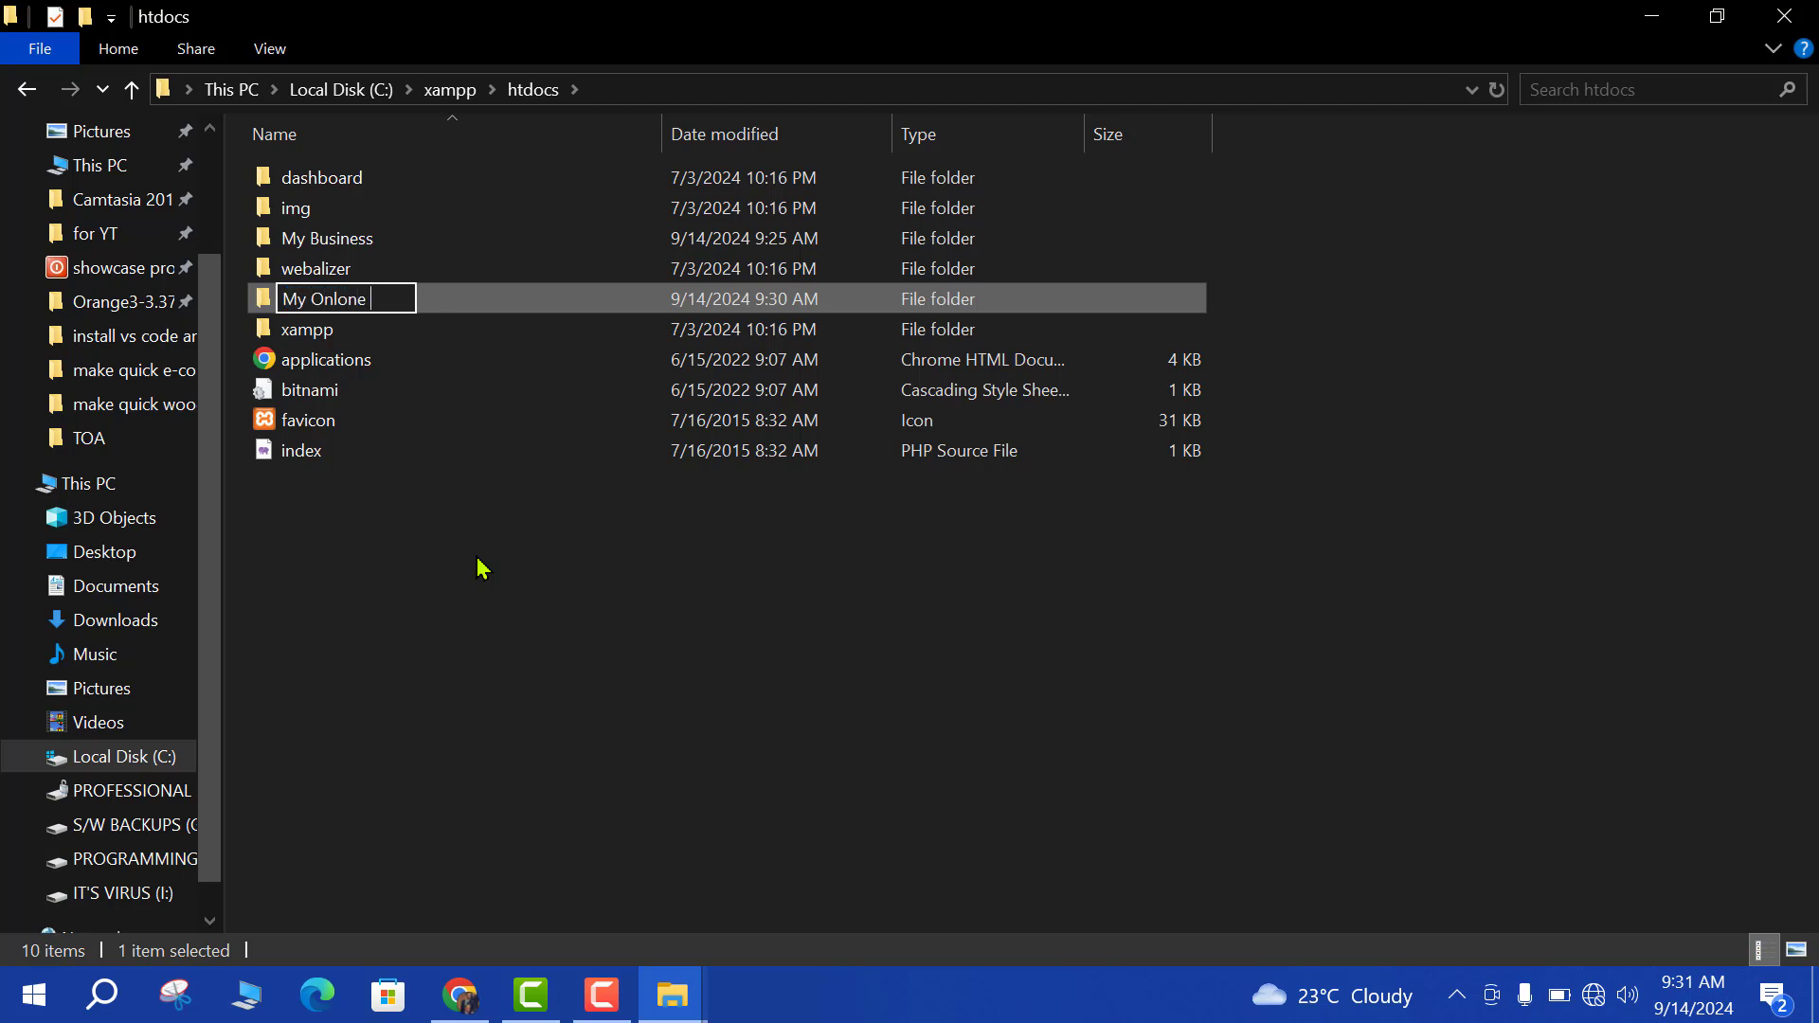
key(BackSpace)
key(BackSpace)
key(BackSpace)
text(ine Business)
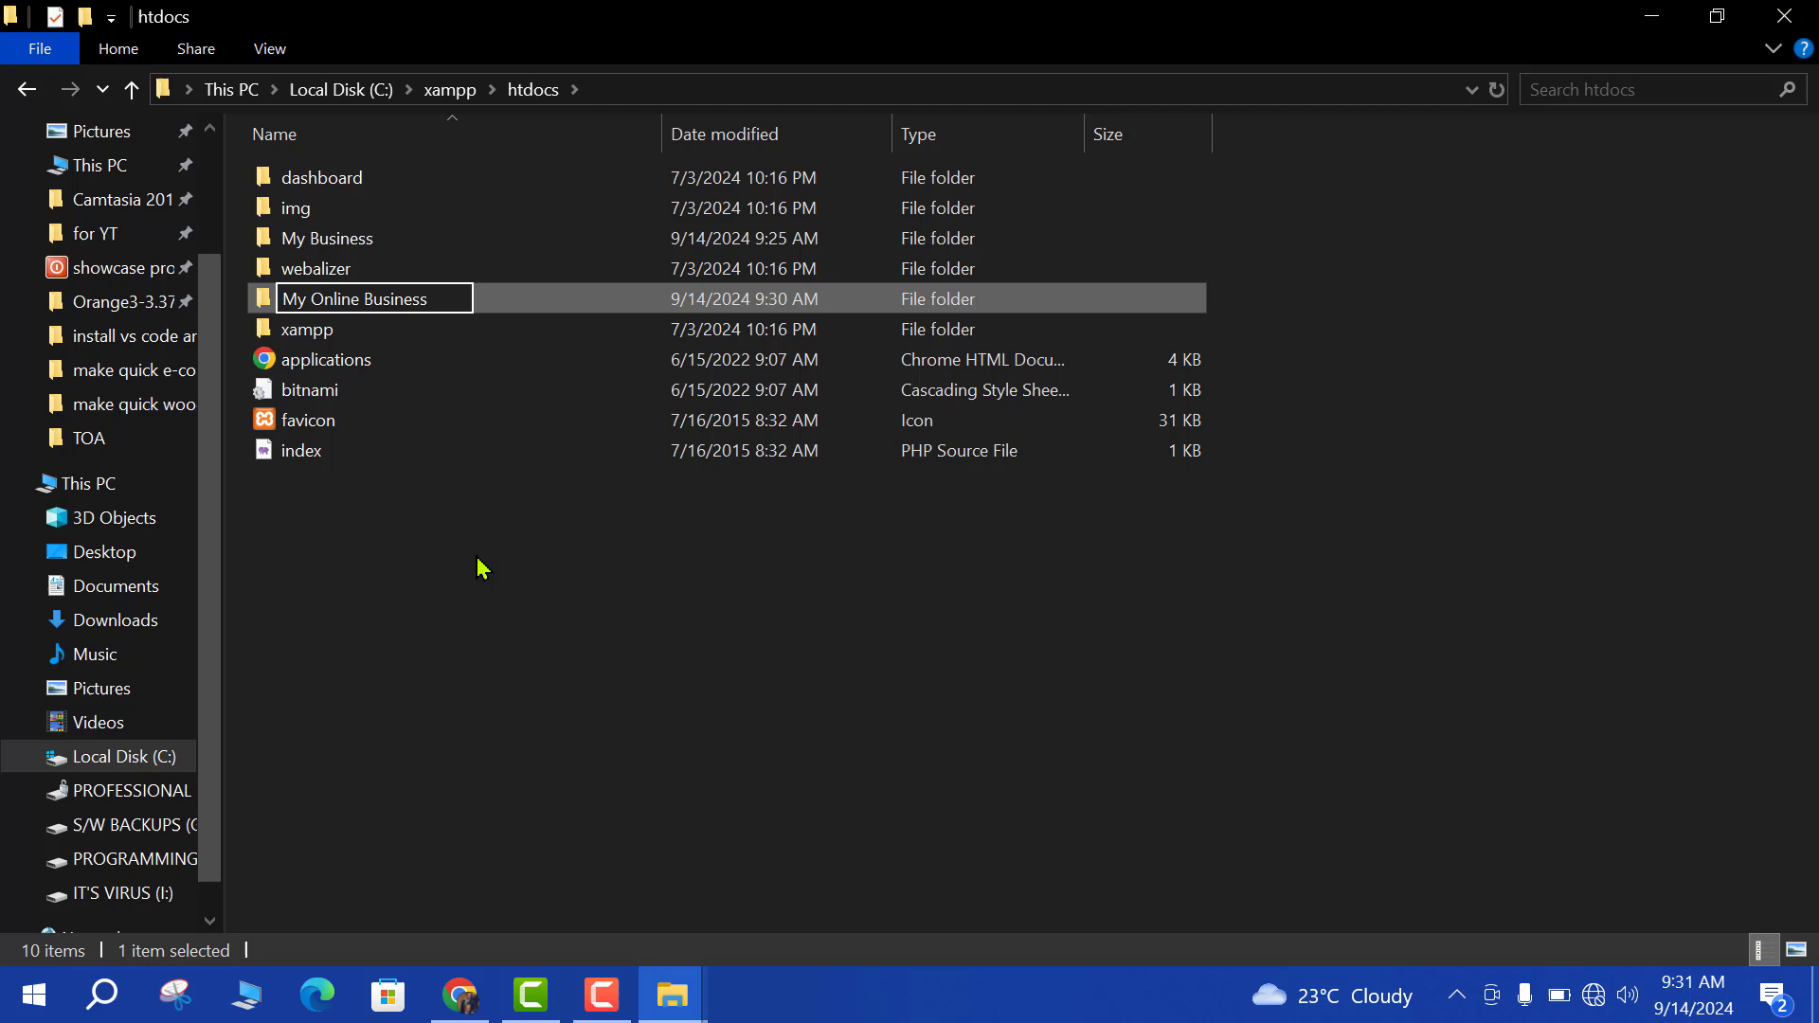
key(Return)
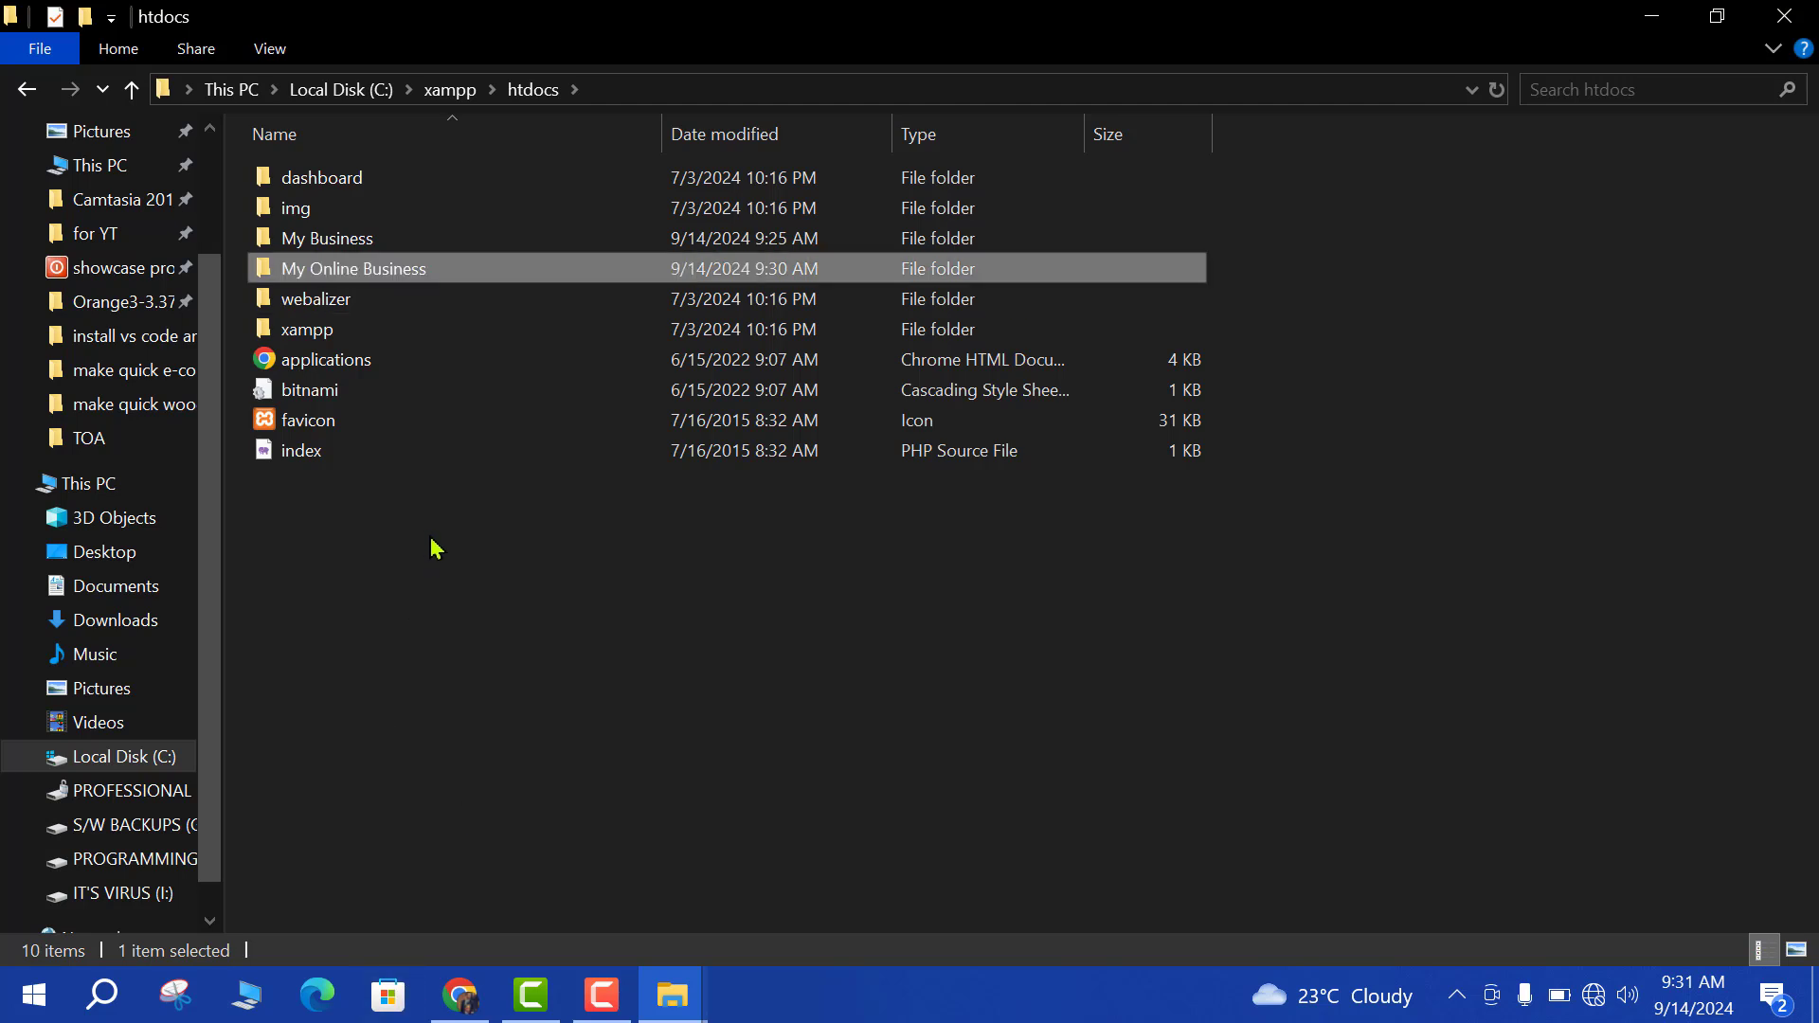
Launch XAMPP Control Panel from Windows search.
click(1654, 17)
right_click(528, 282)
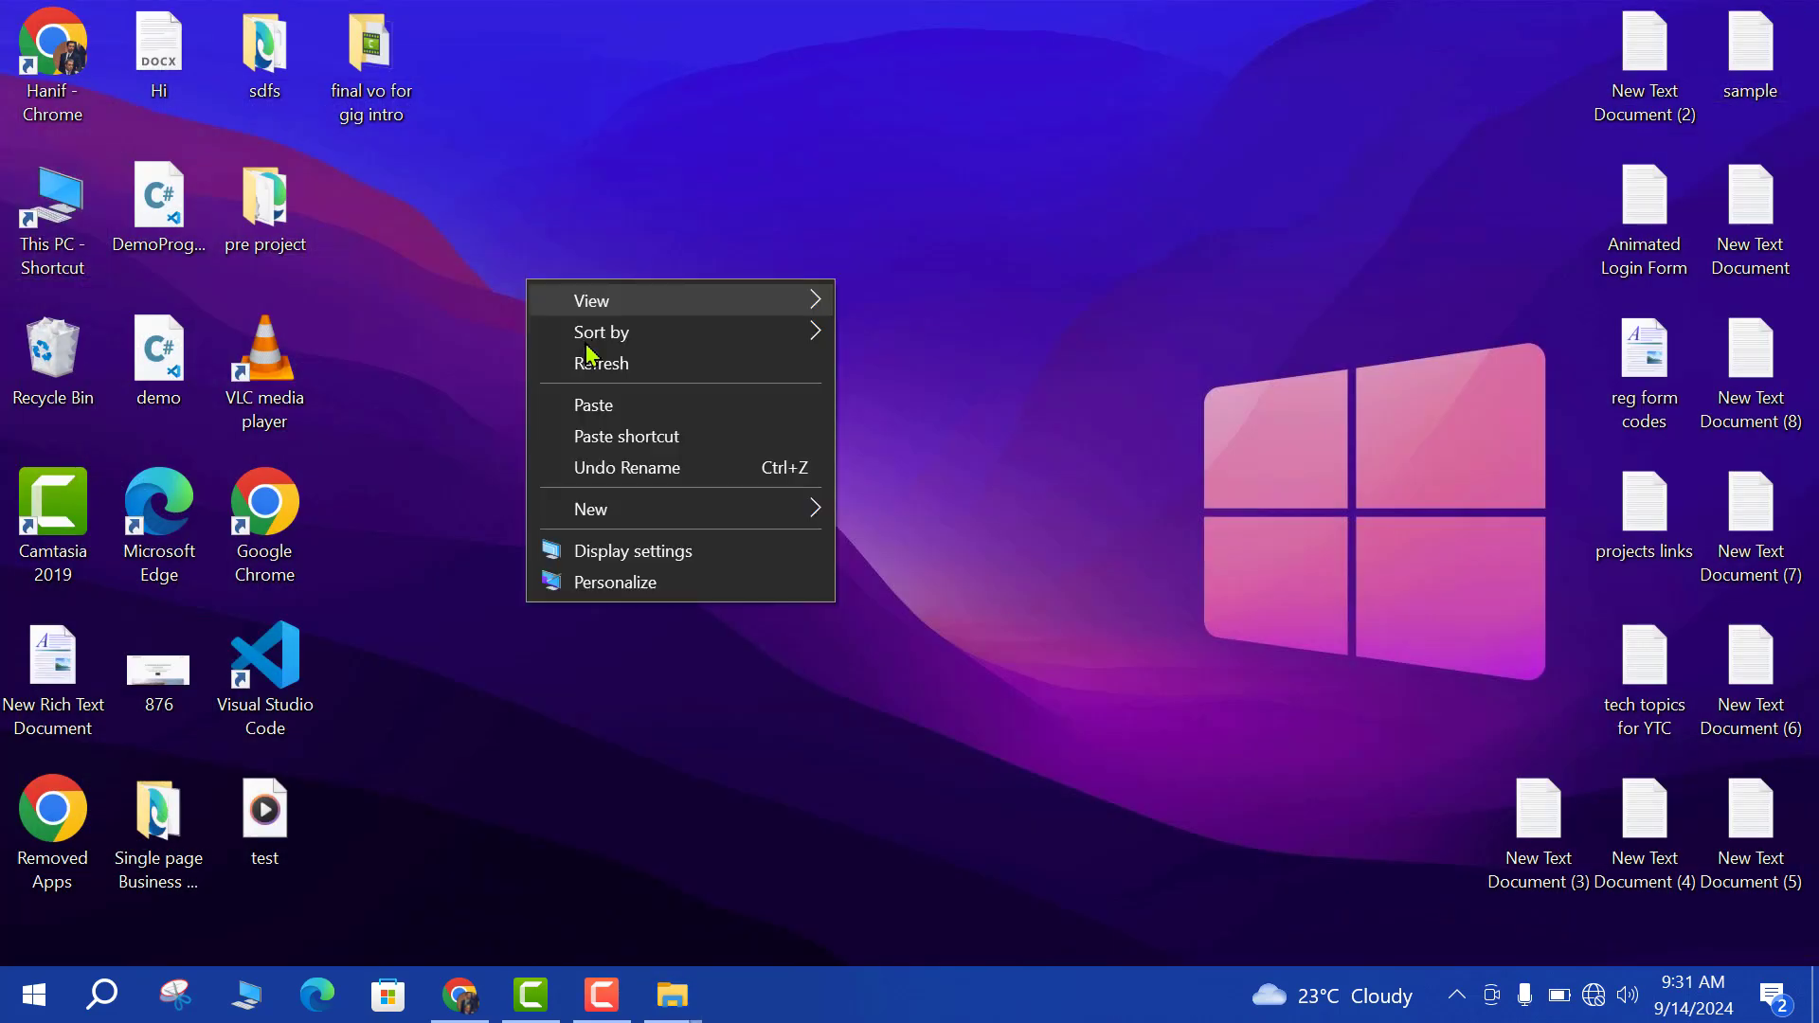
click(545, 364)
right_click(524, 380)
click(593, 467)
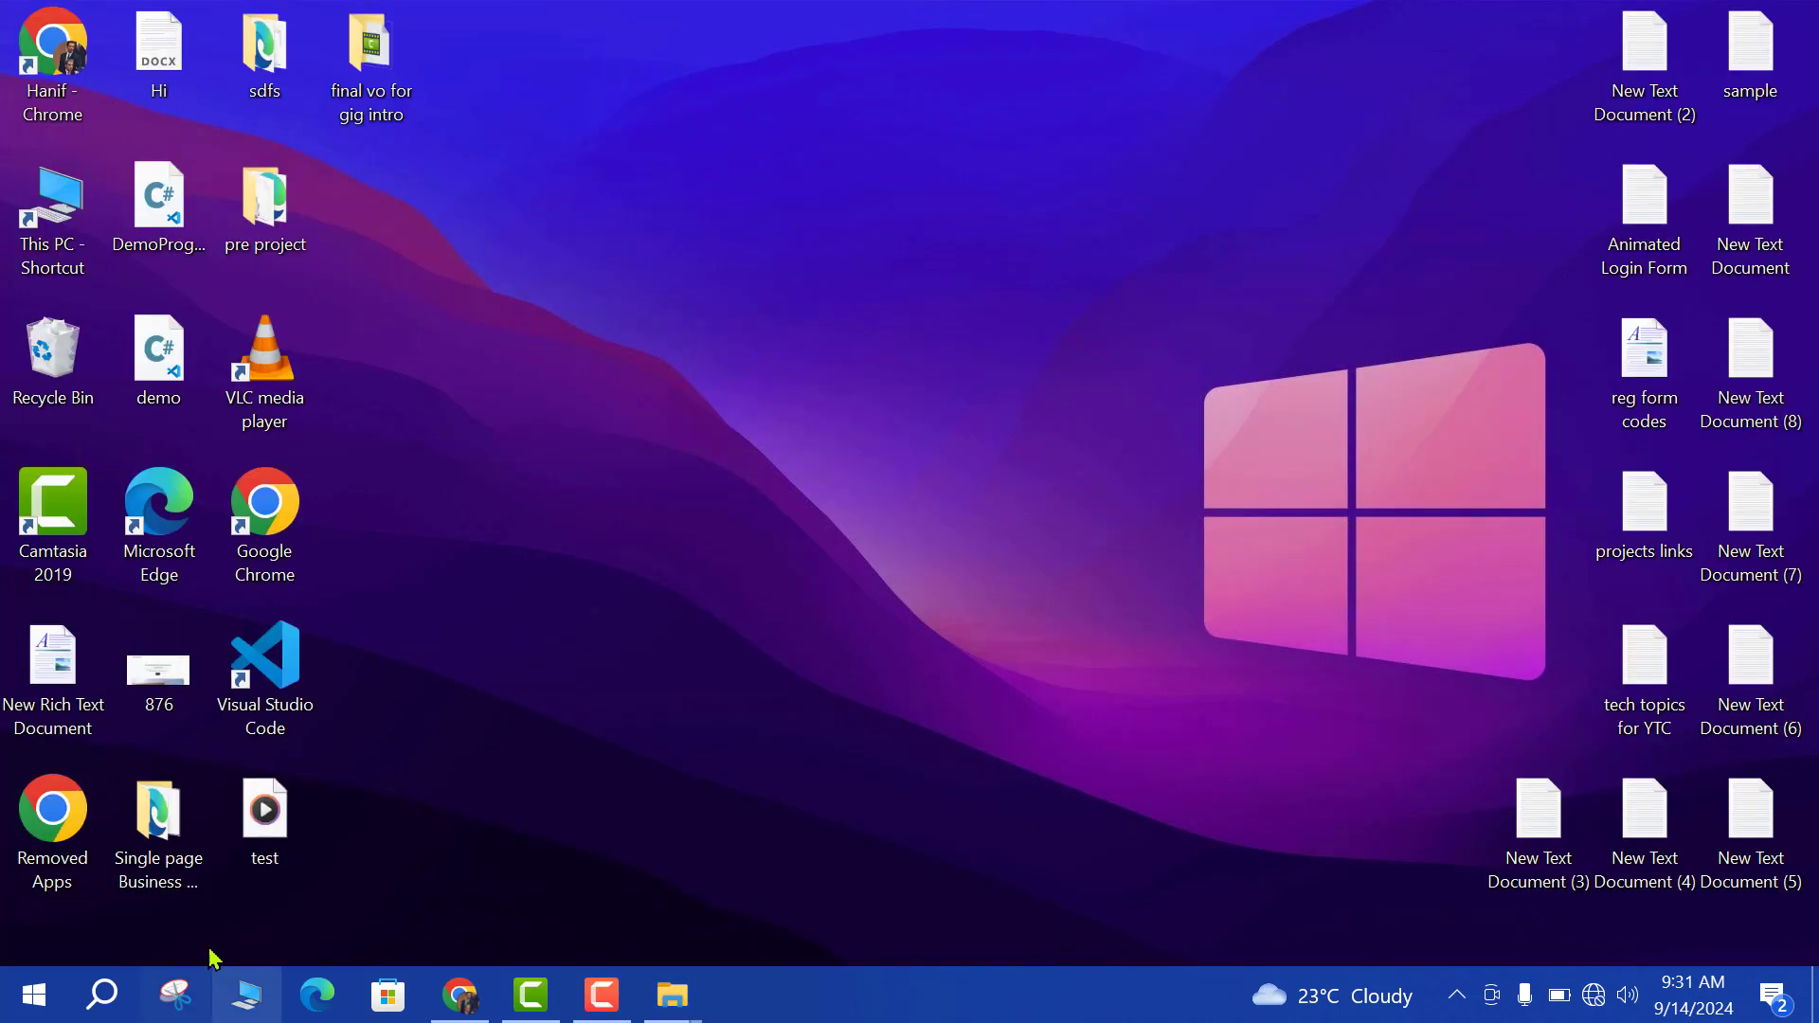
click(80, 999)
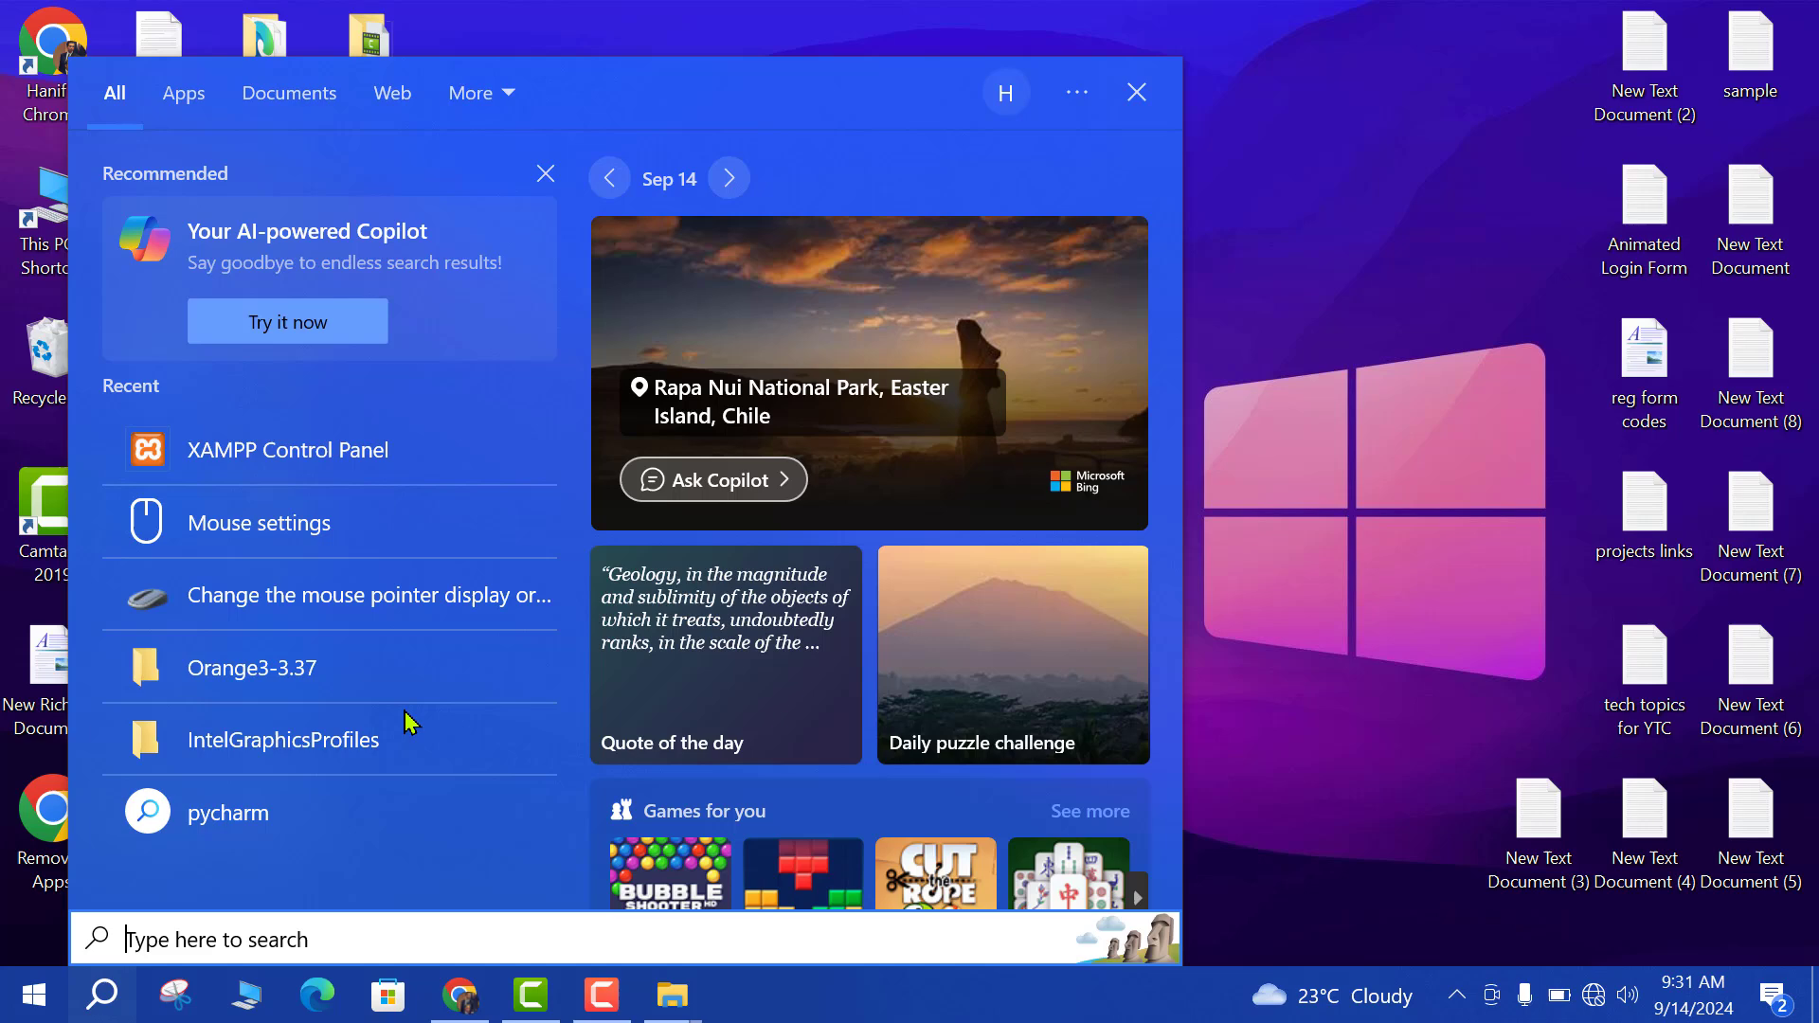
text(xa)
click(190, 223)
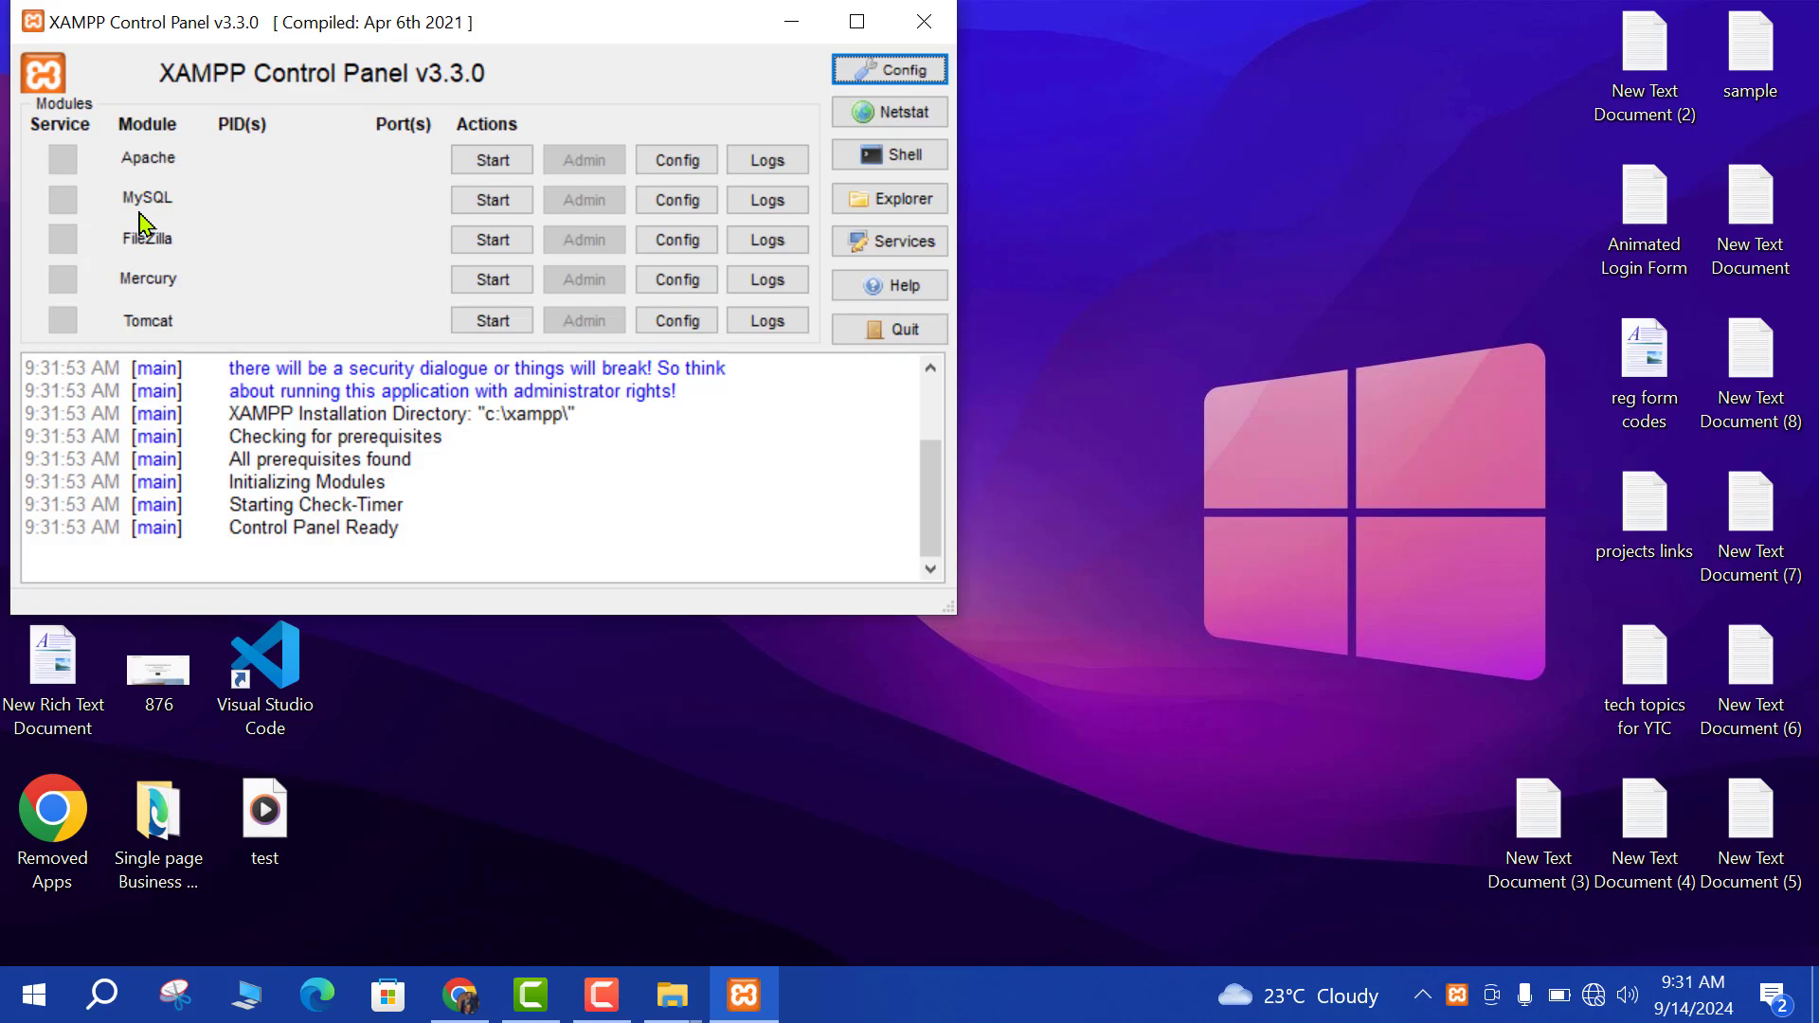
Start Apache and MySQL, allowing both through the firewall, then close the panel.
click(501, 168)
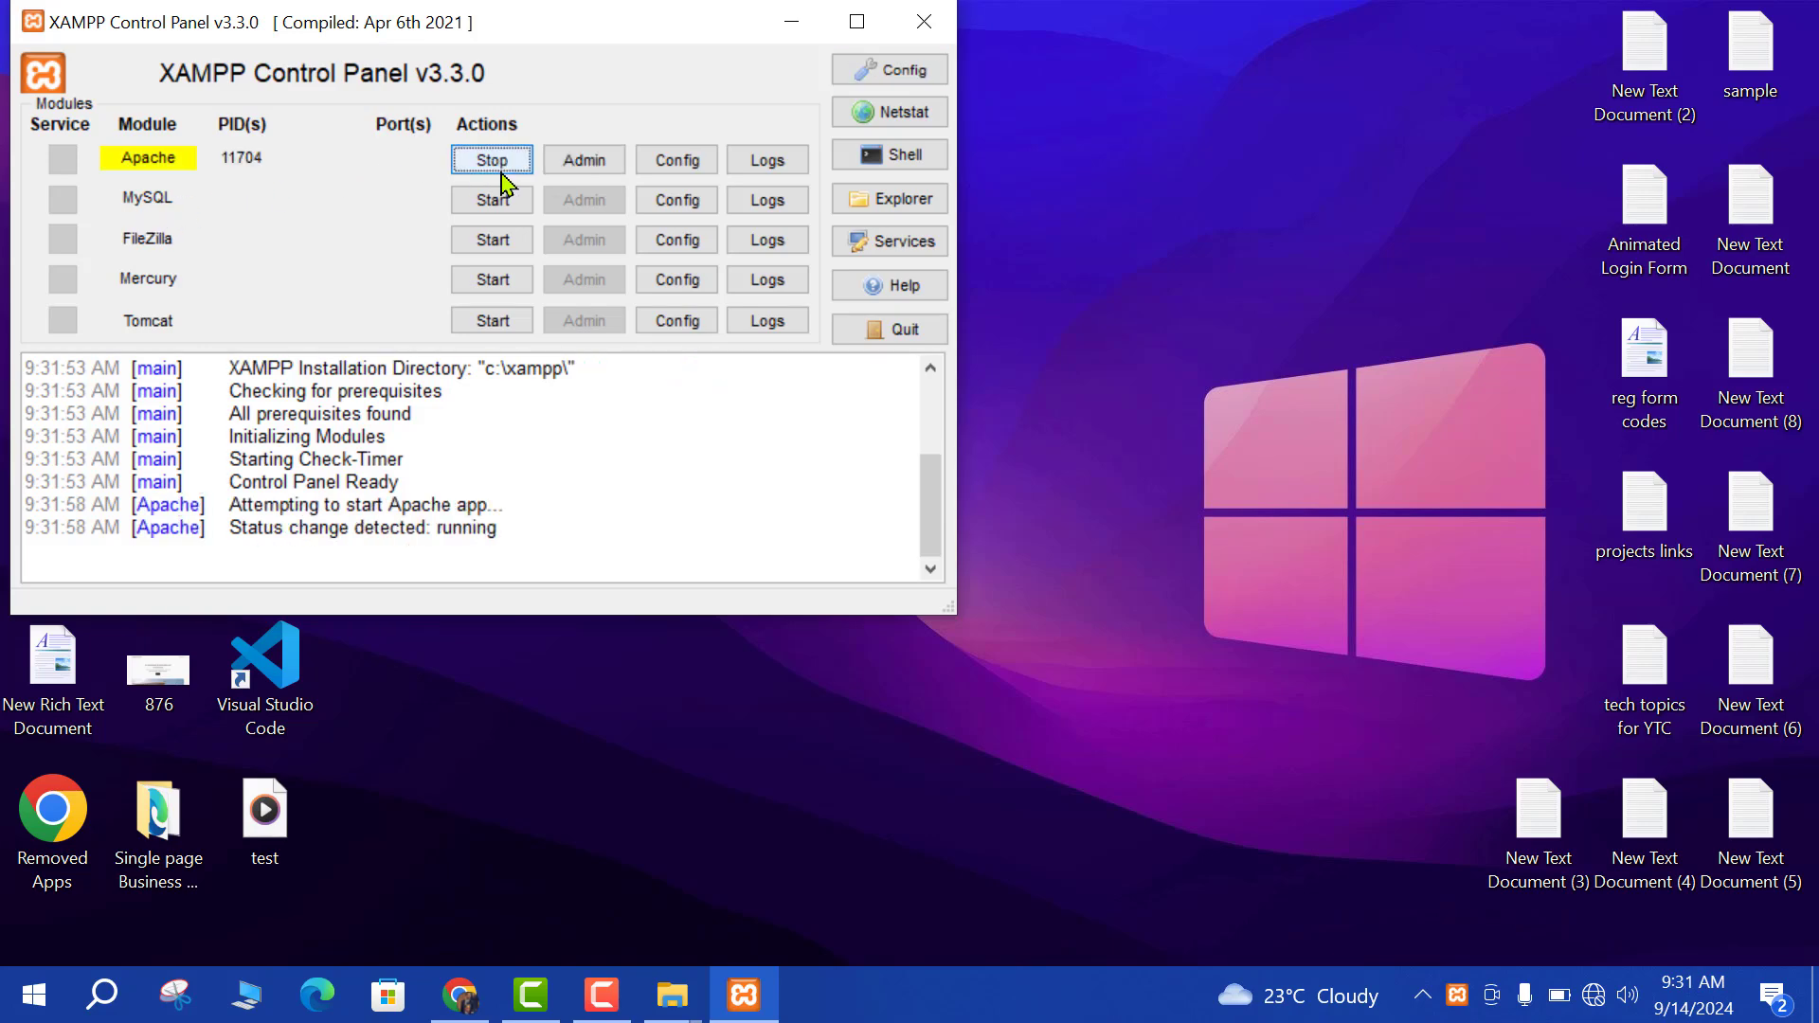
click(1067, 761)
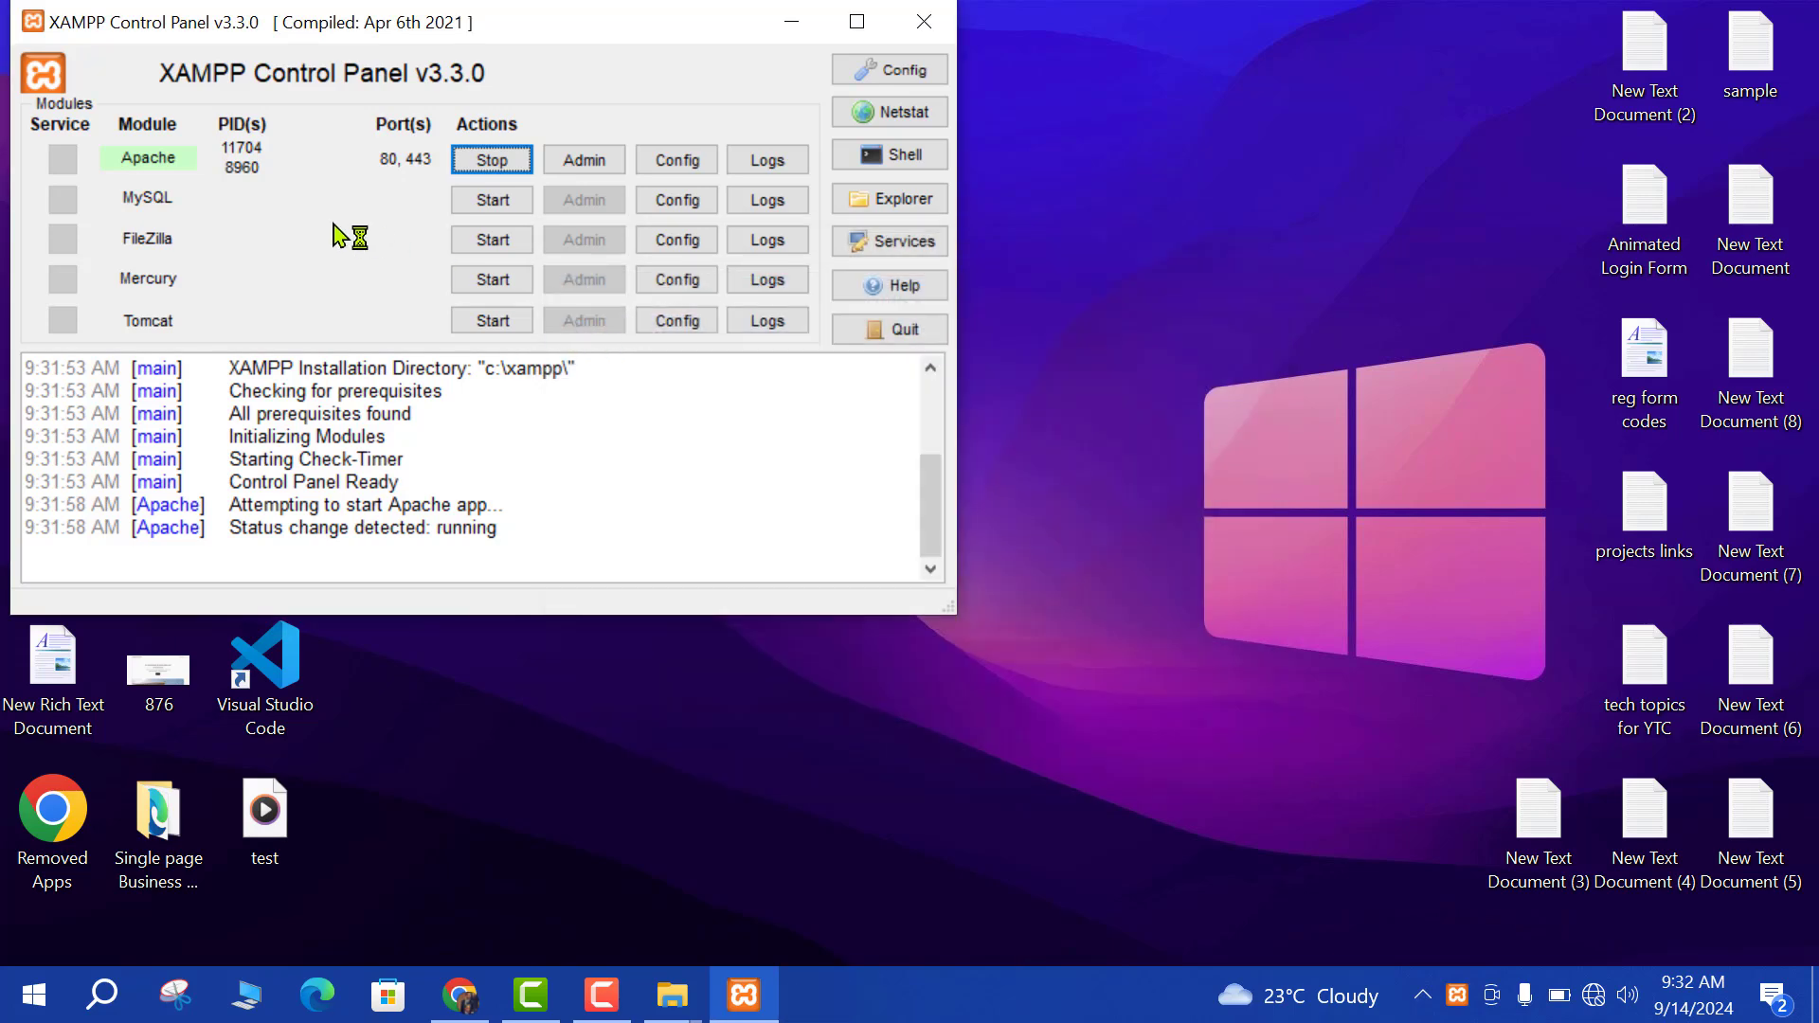
click(491, 199)
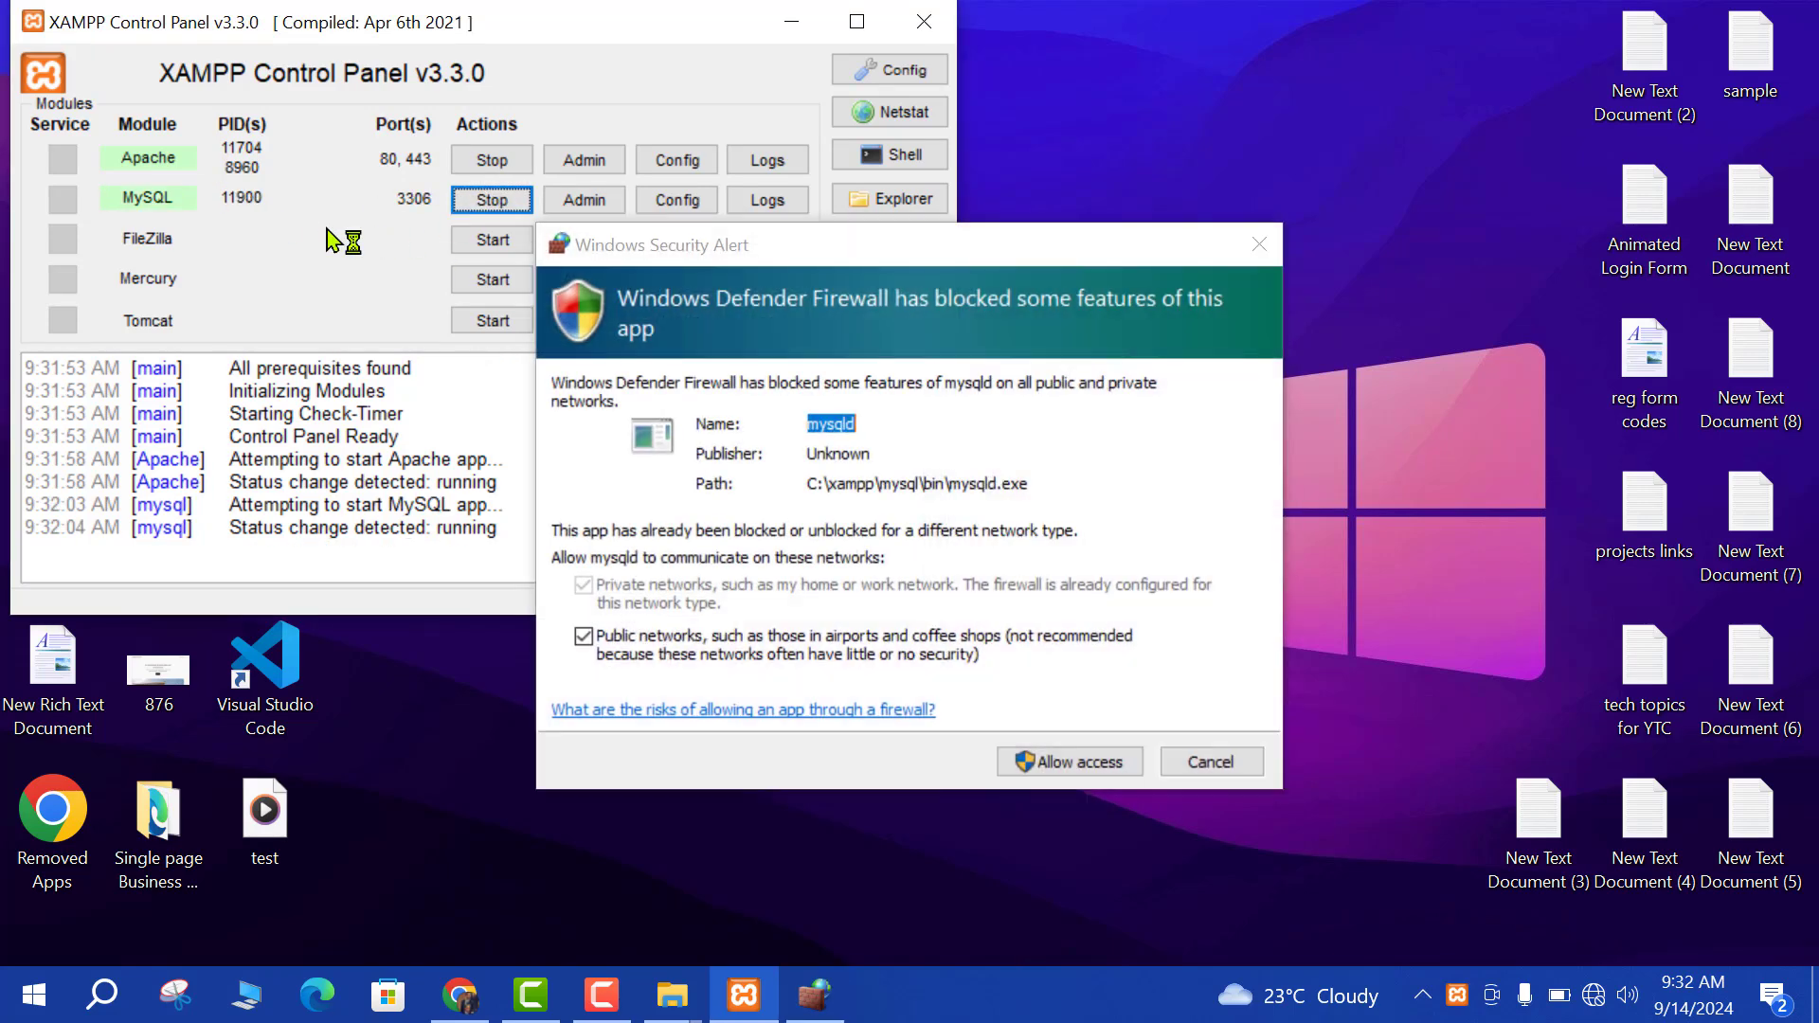
click(1066, 762)
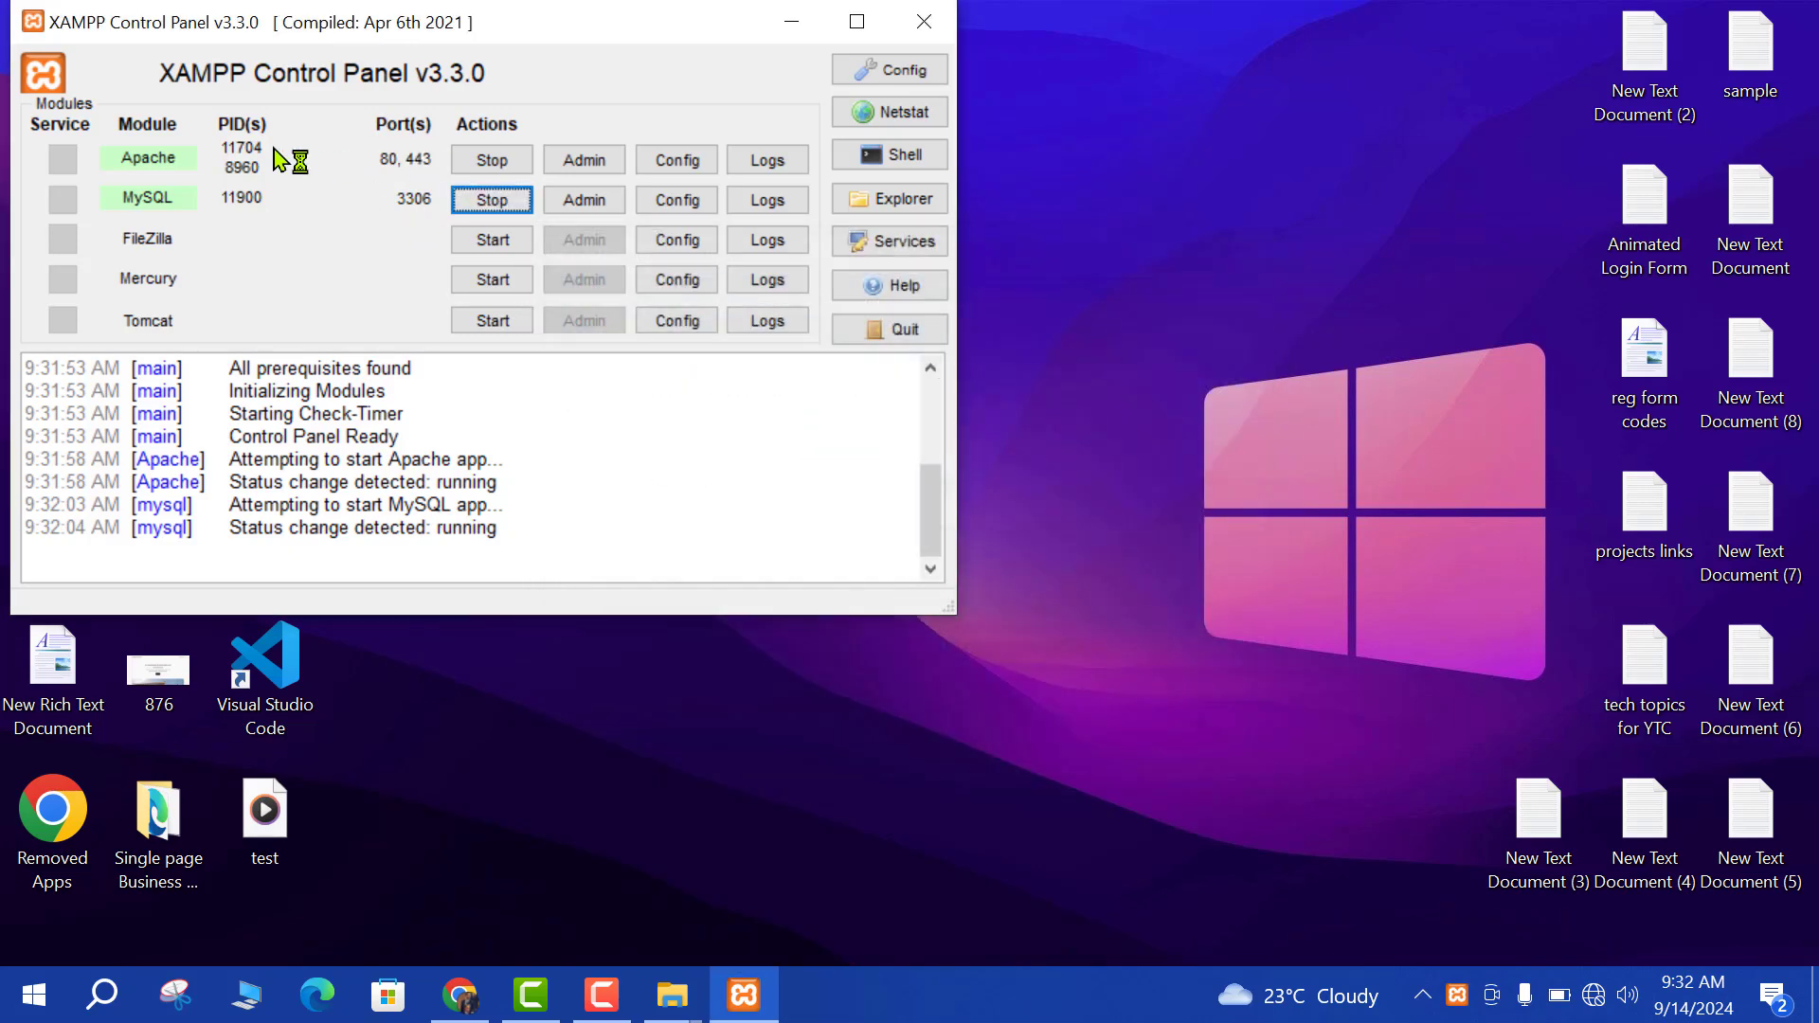
drag(409, 27, 614, 121)
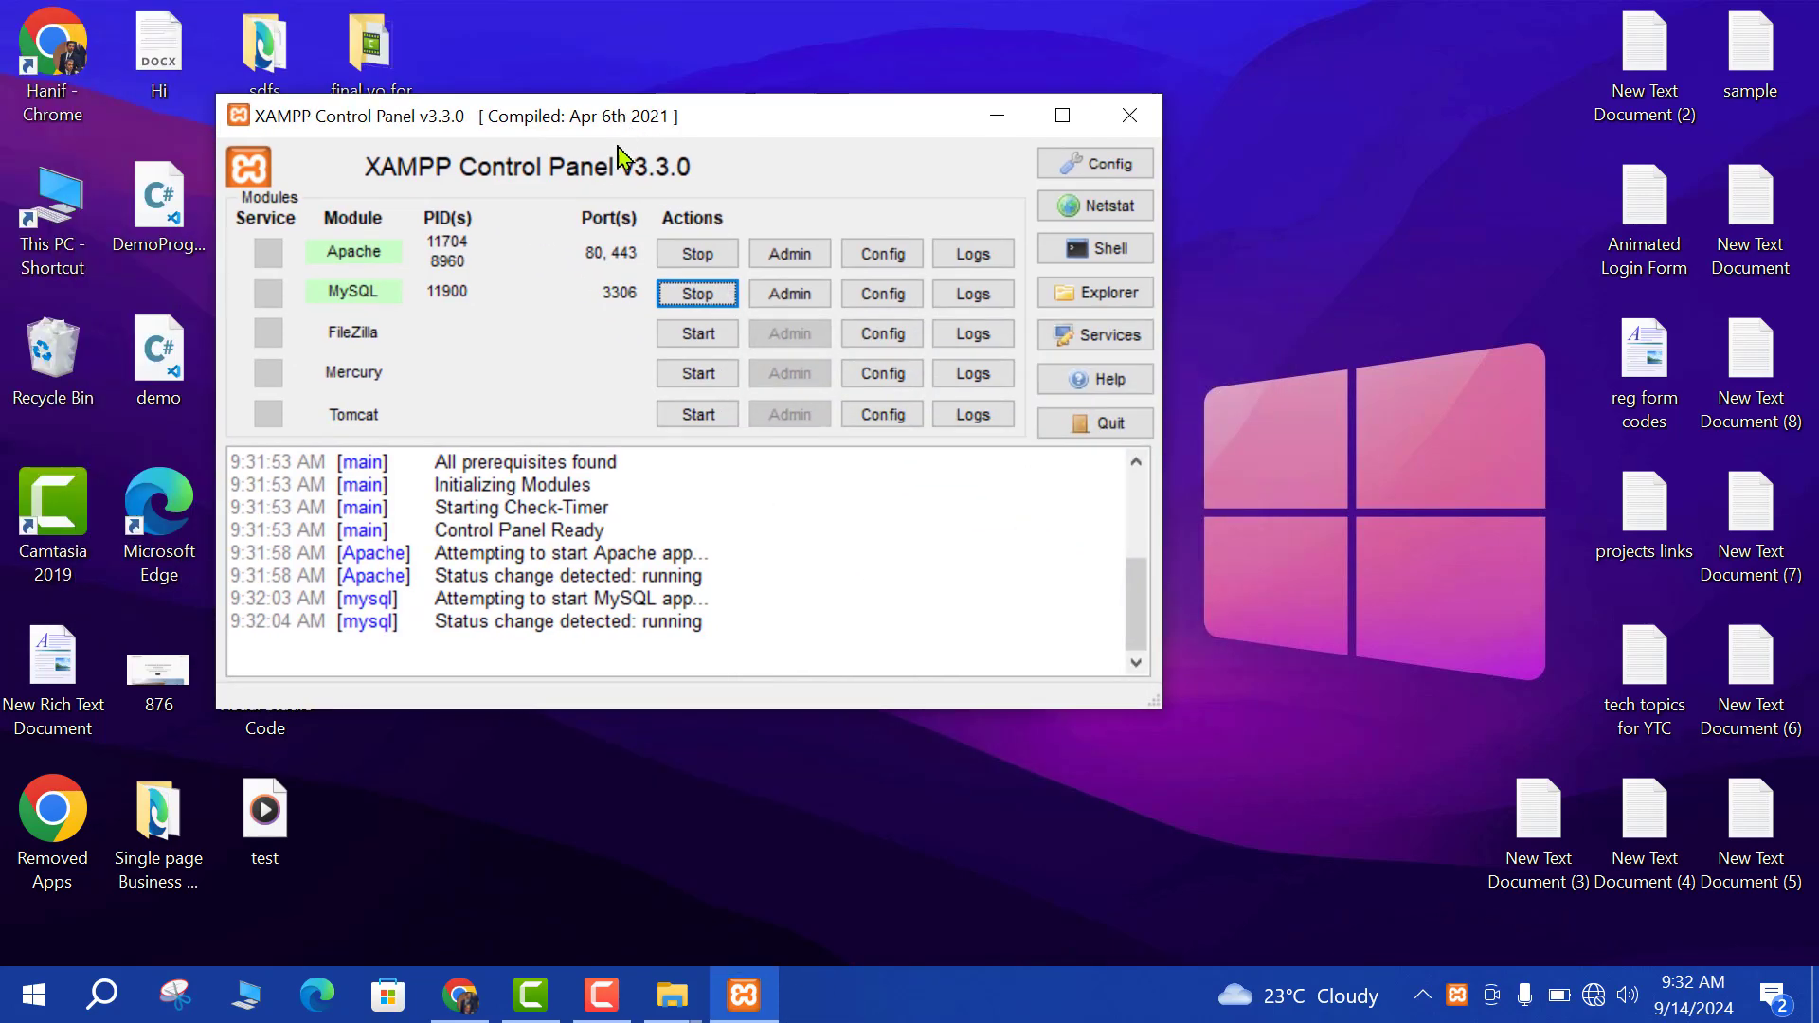
click(1129, 115)
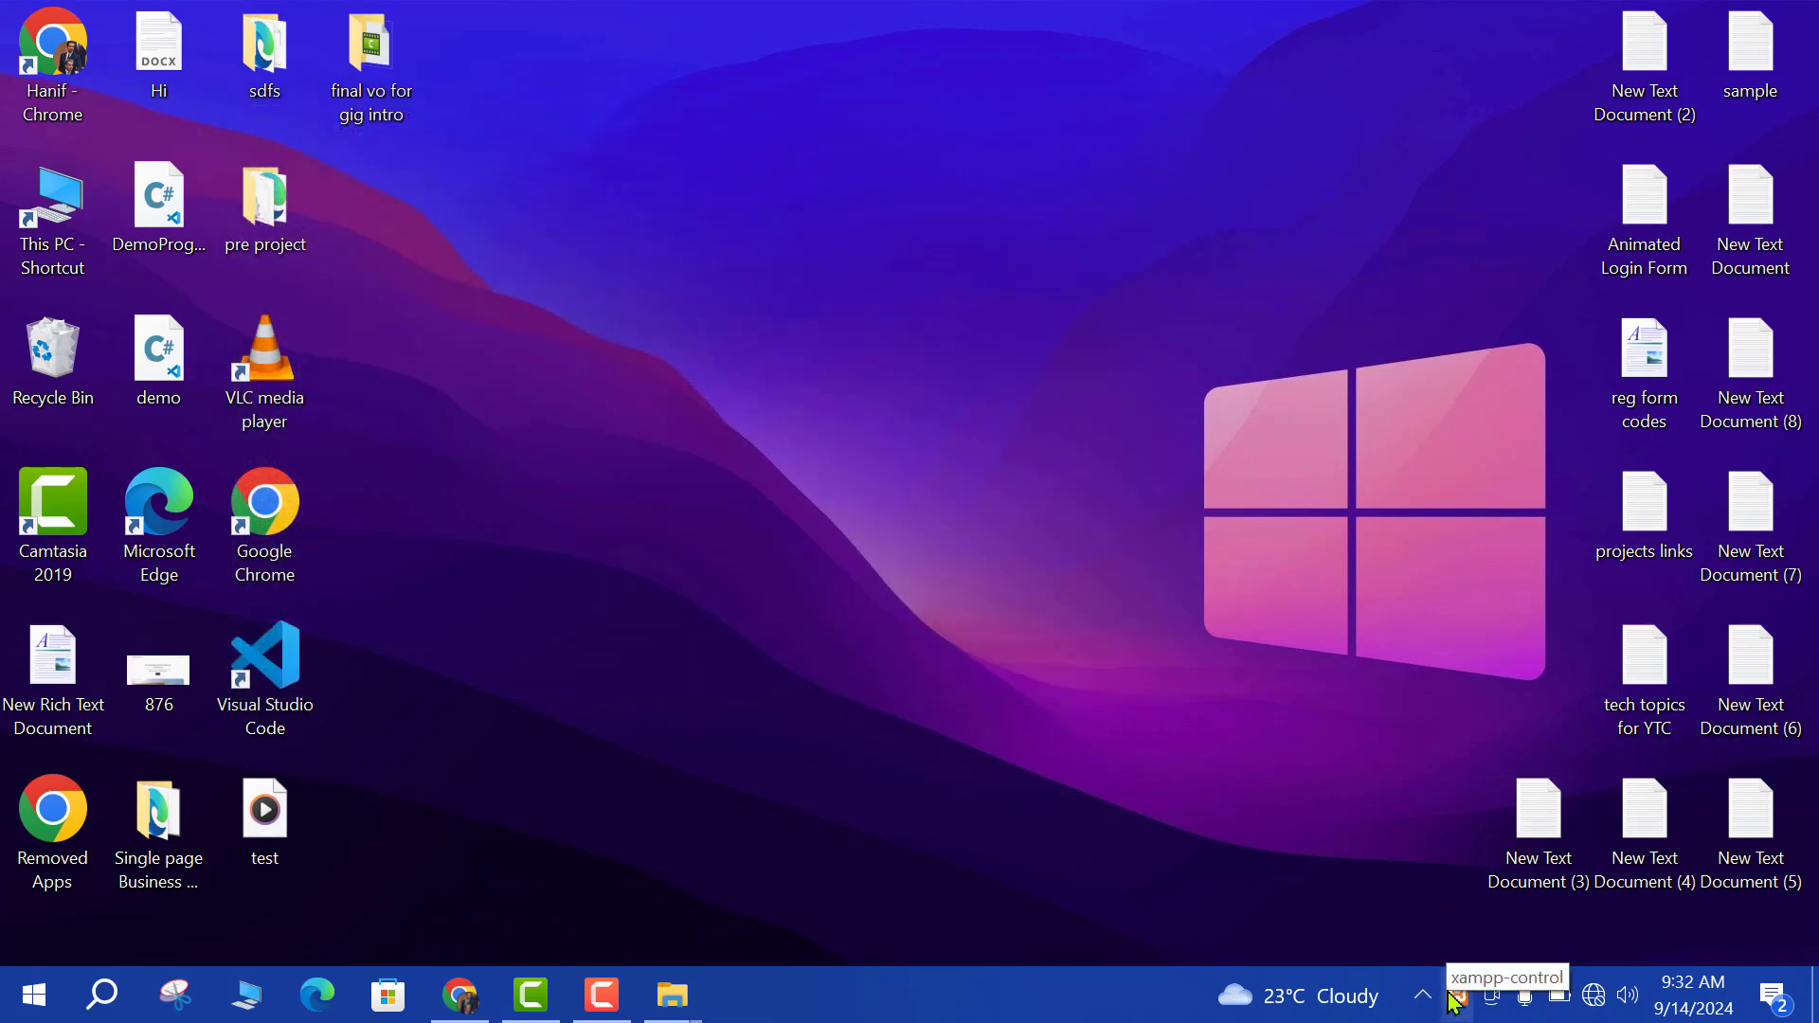
Load localhost/phpmyadmin in Google Chrome.
right_click(548, 259)
click(689, 346)
right_click(579, 319)
click(629, 402)
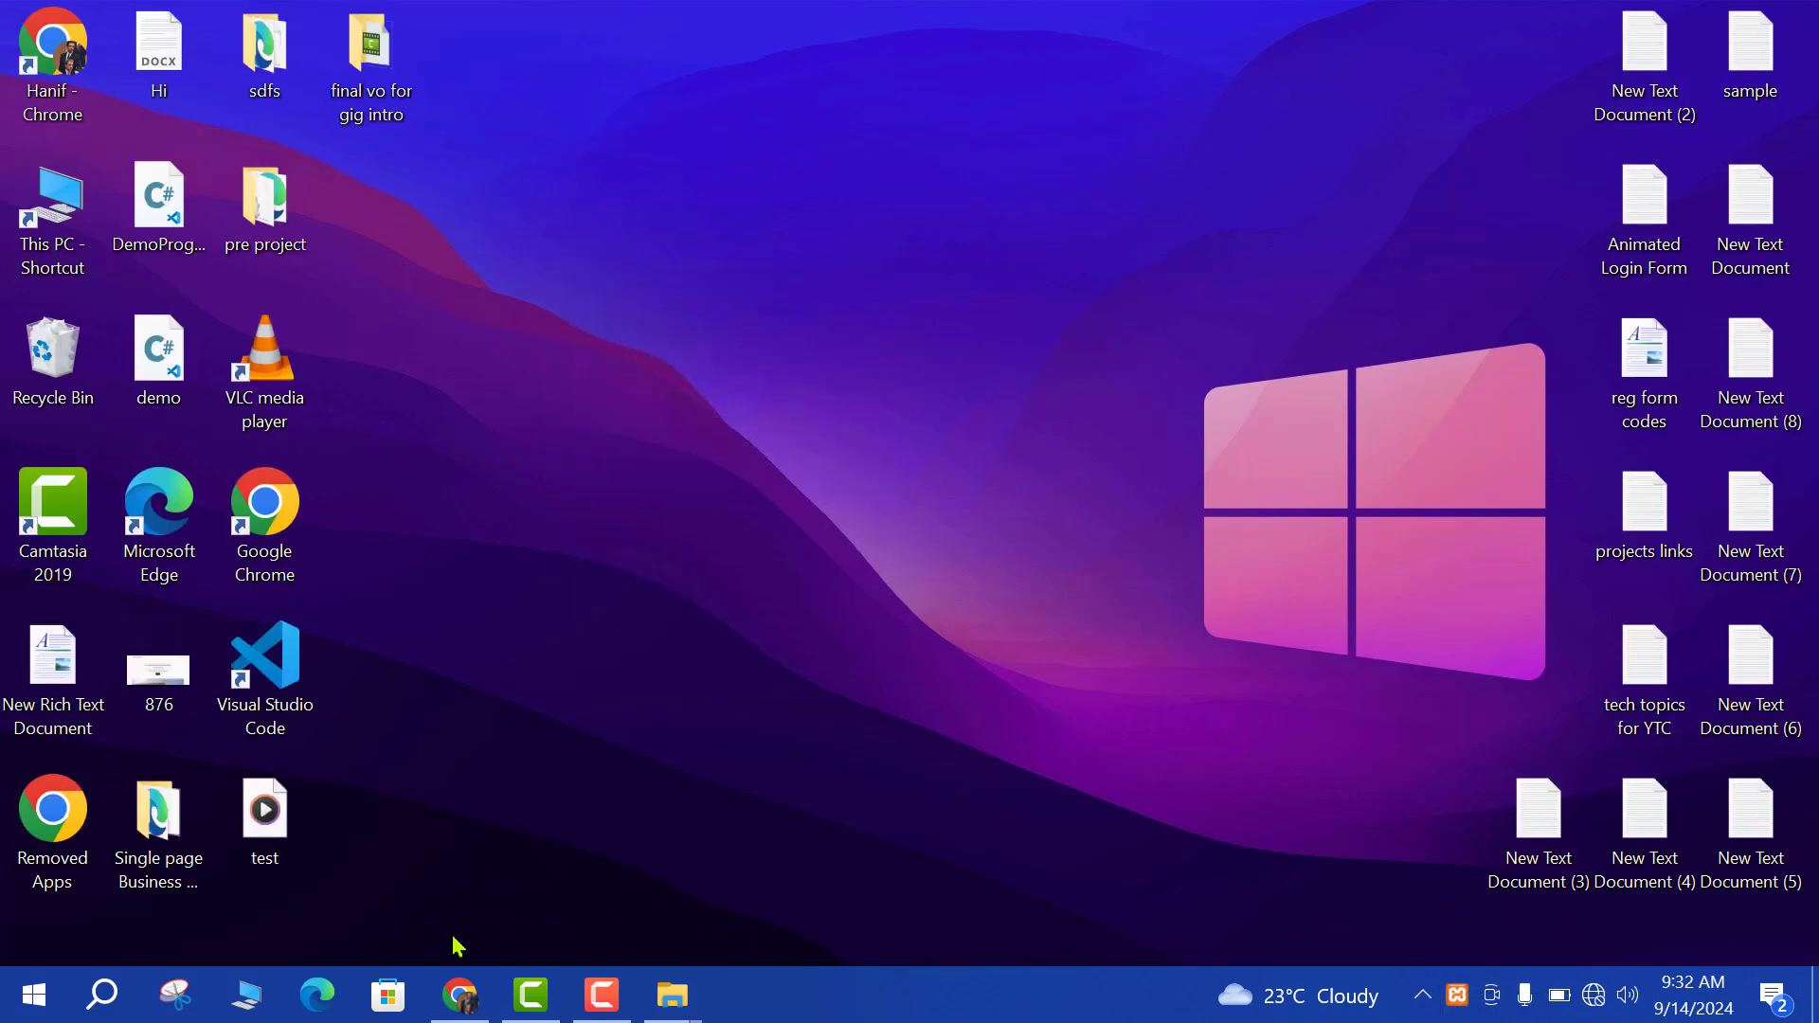
click(460, 993)
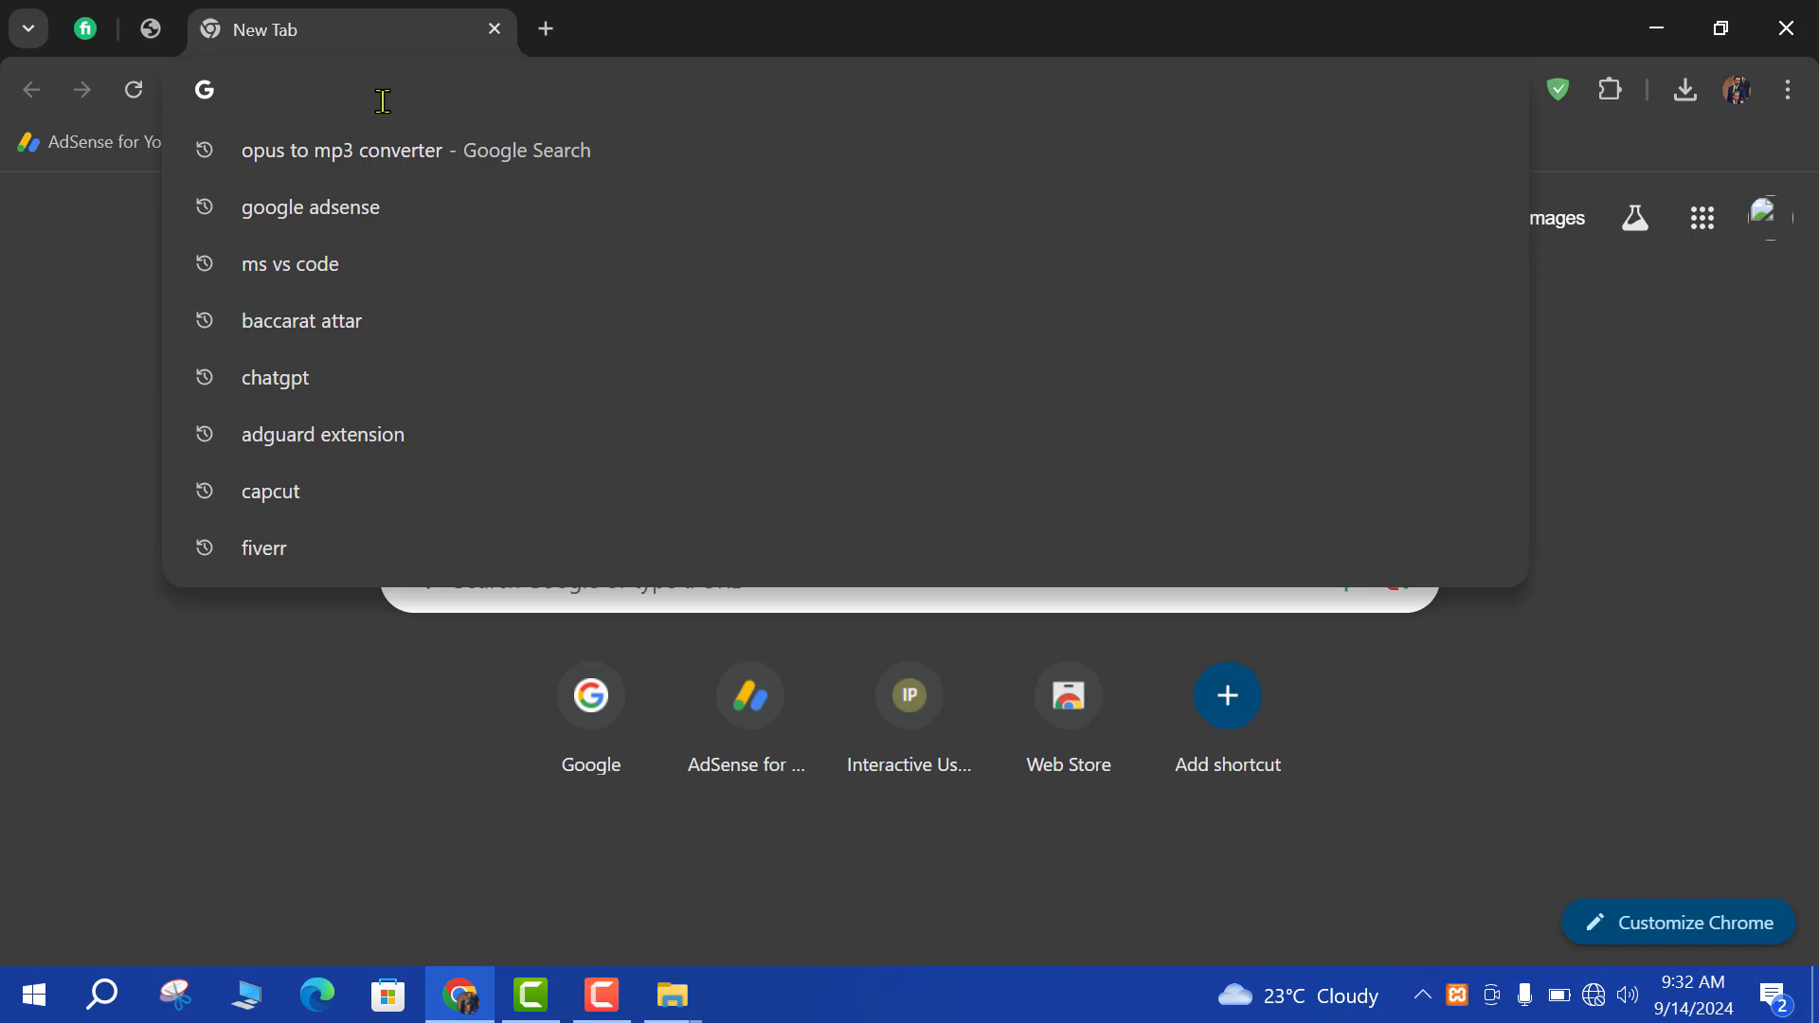
text(local)
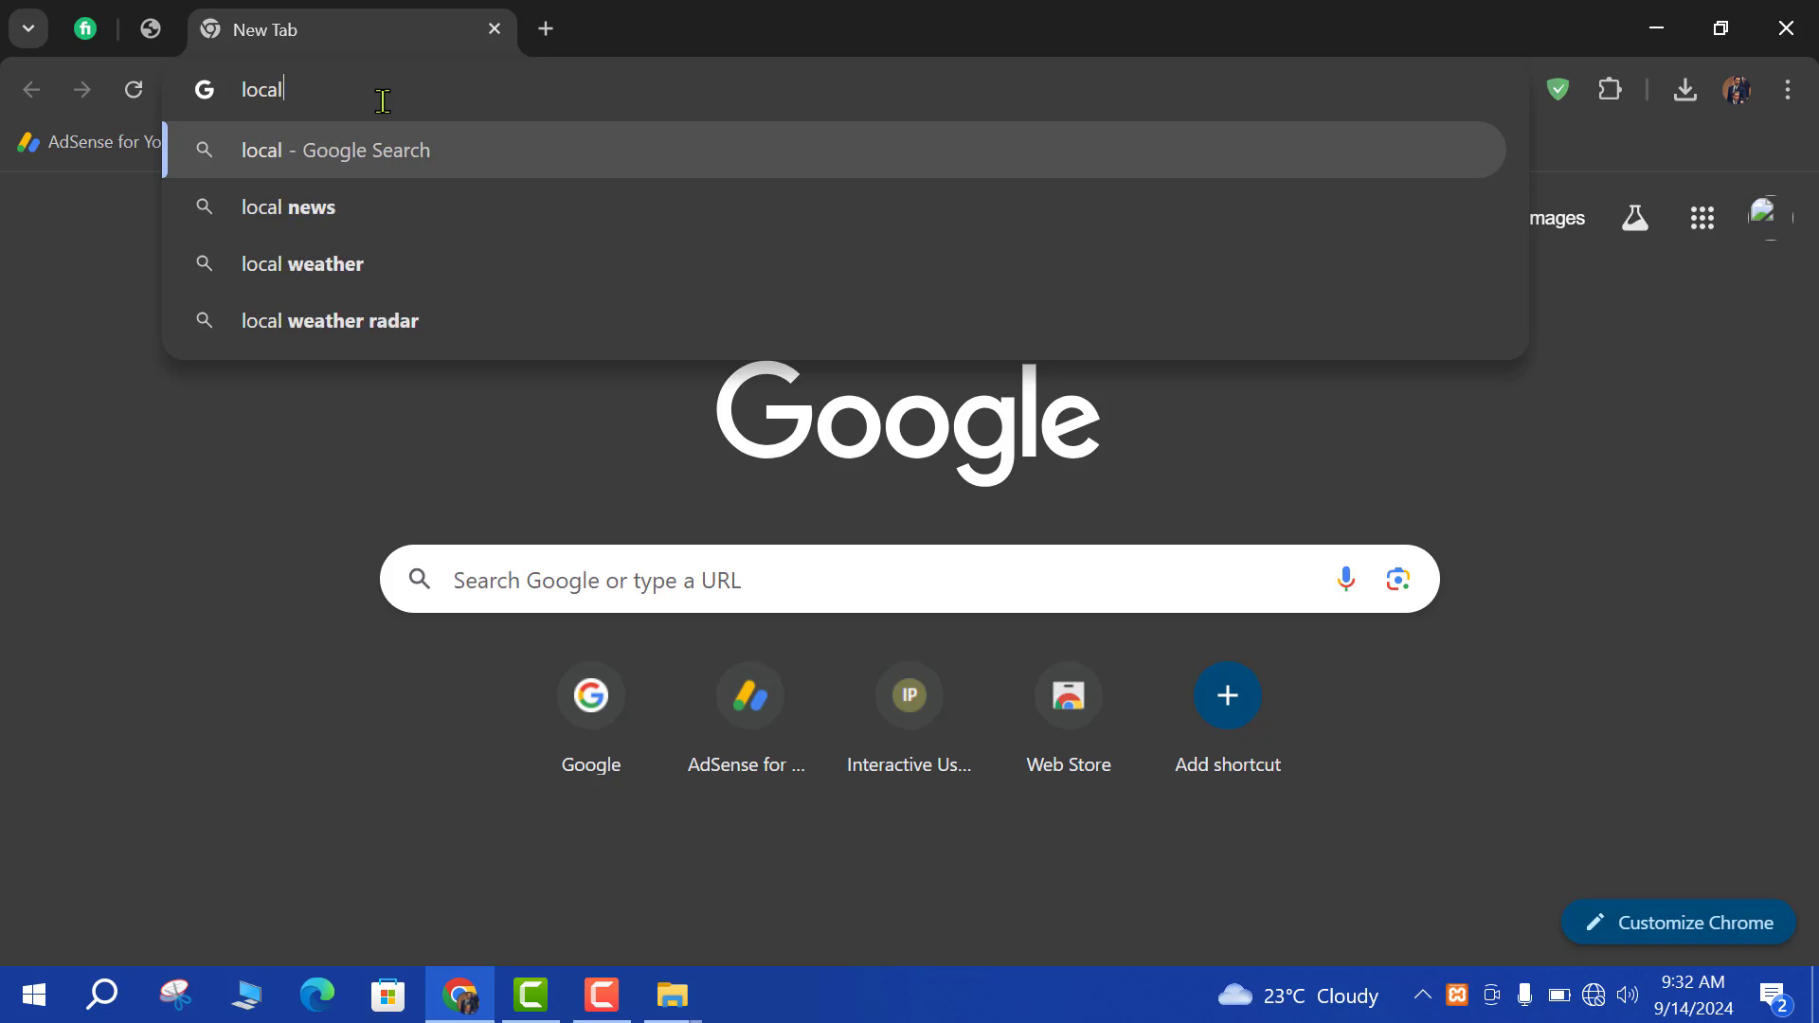
text(host)
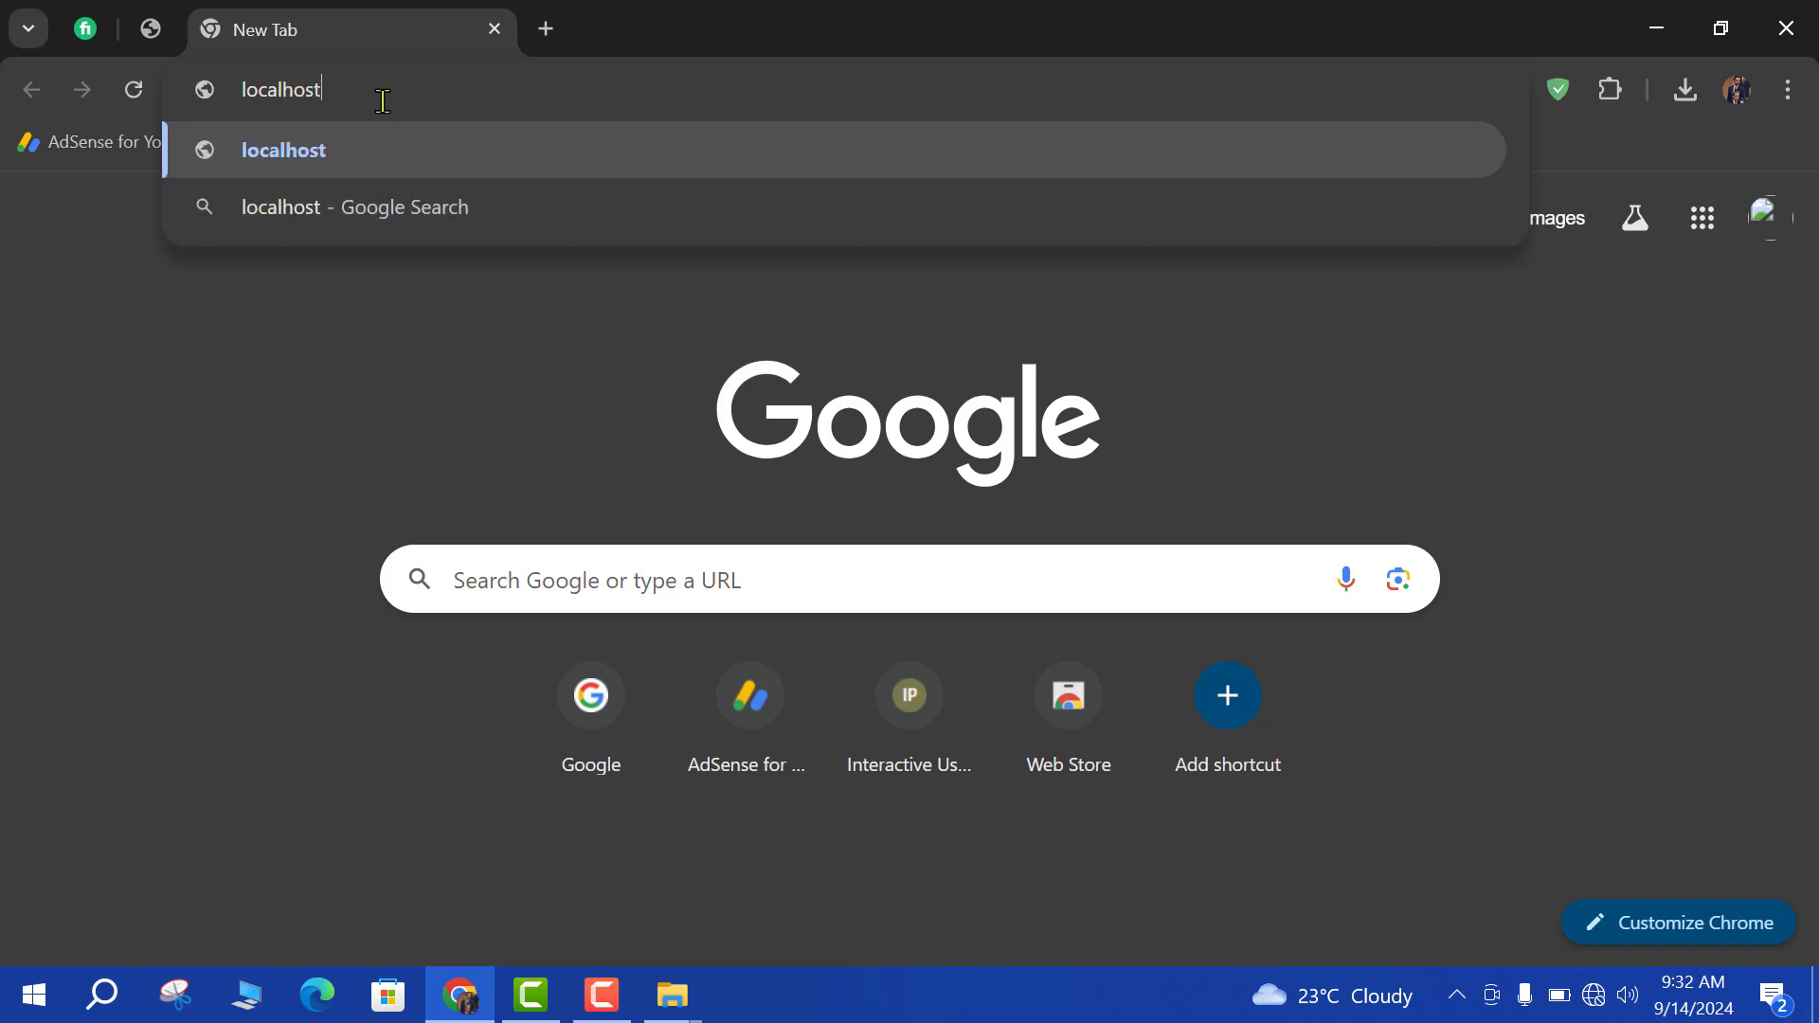
text(/)
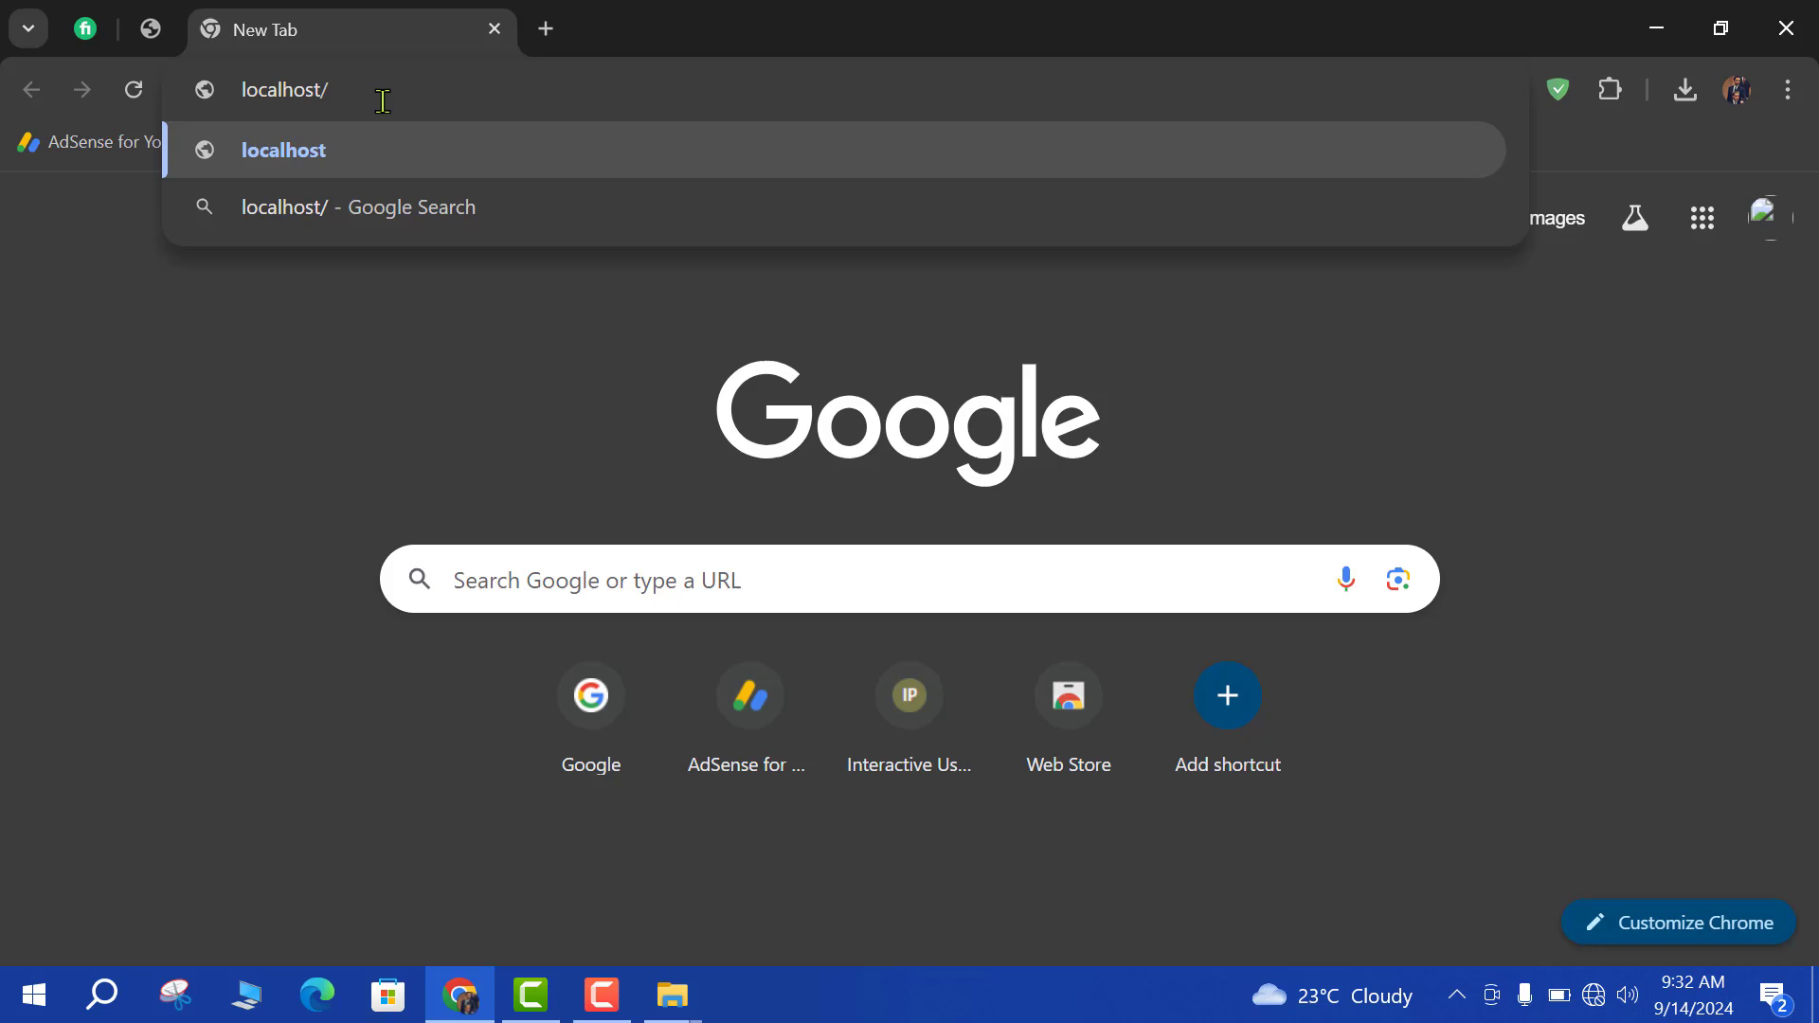
text(php)
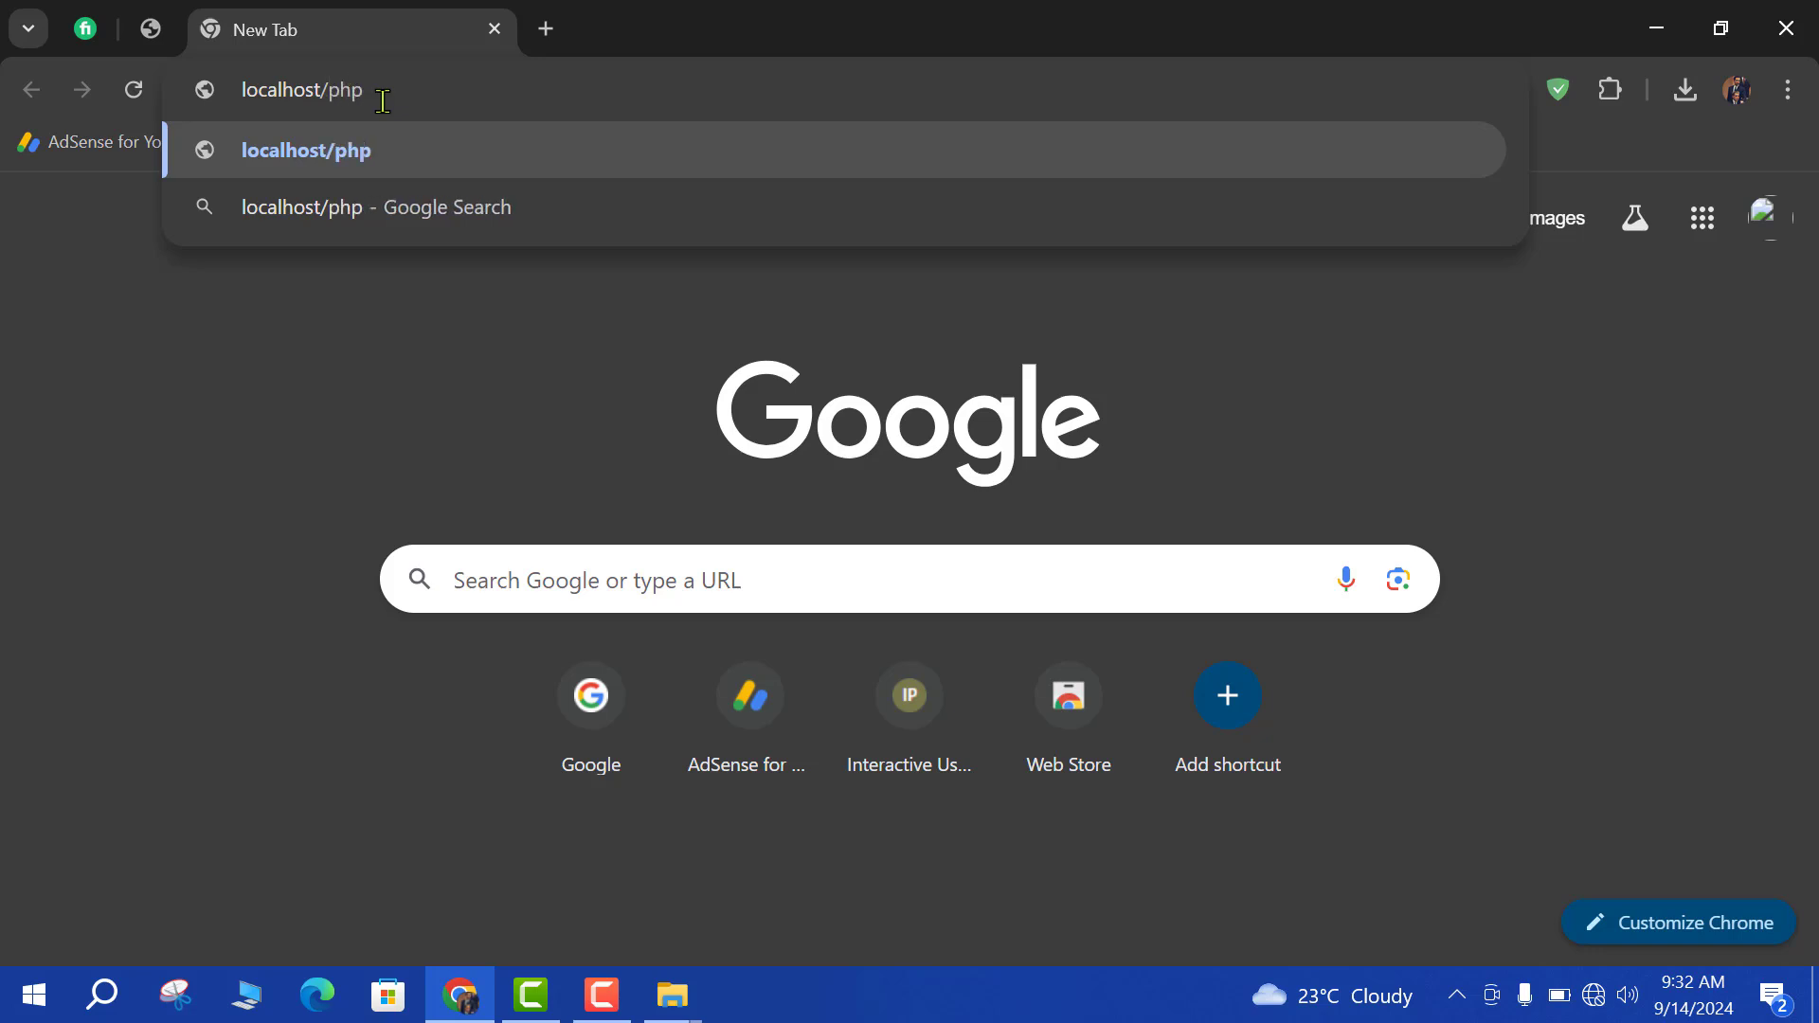
text(myadmin)
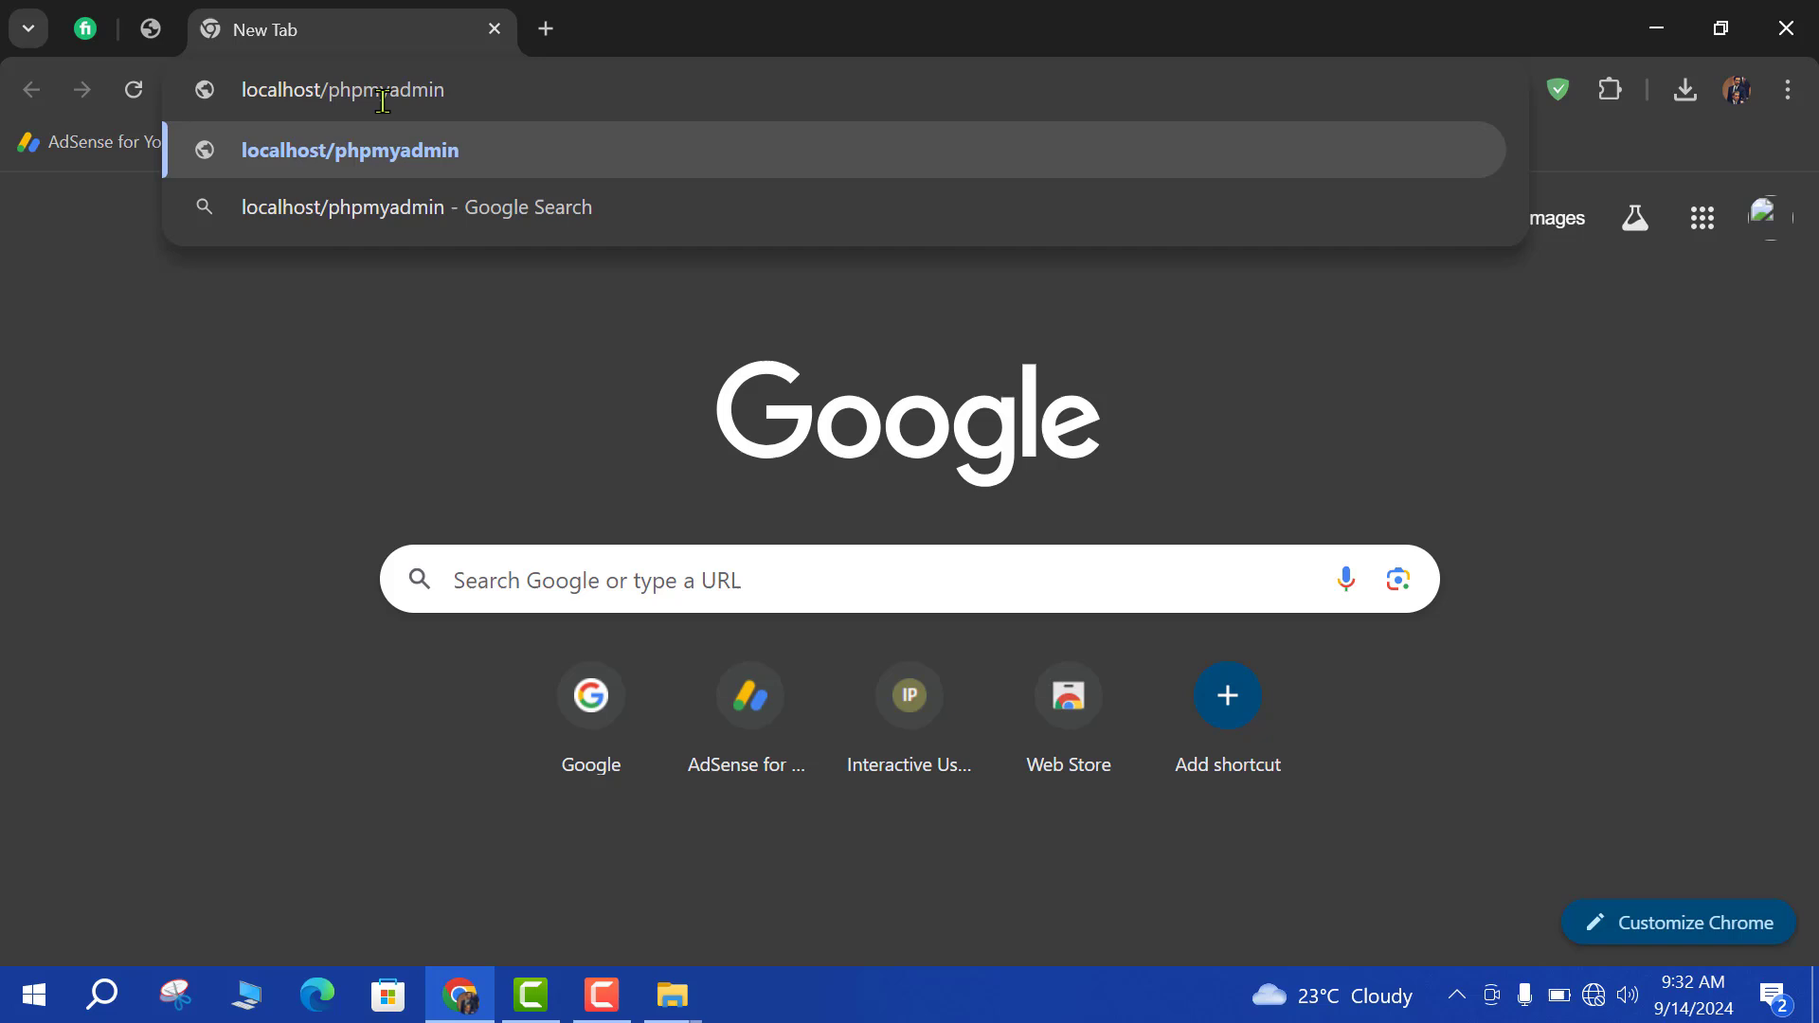
key(Return)
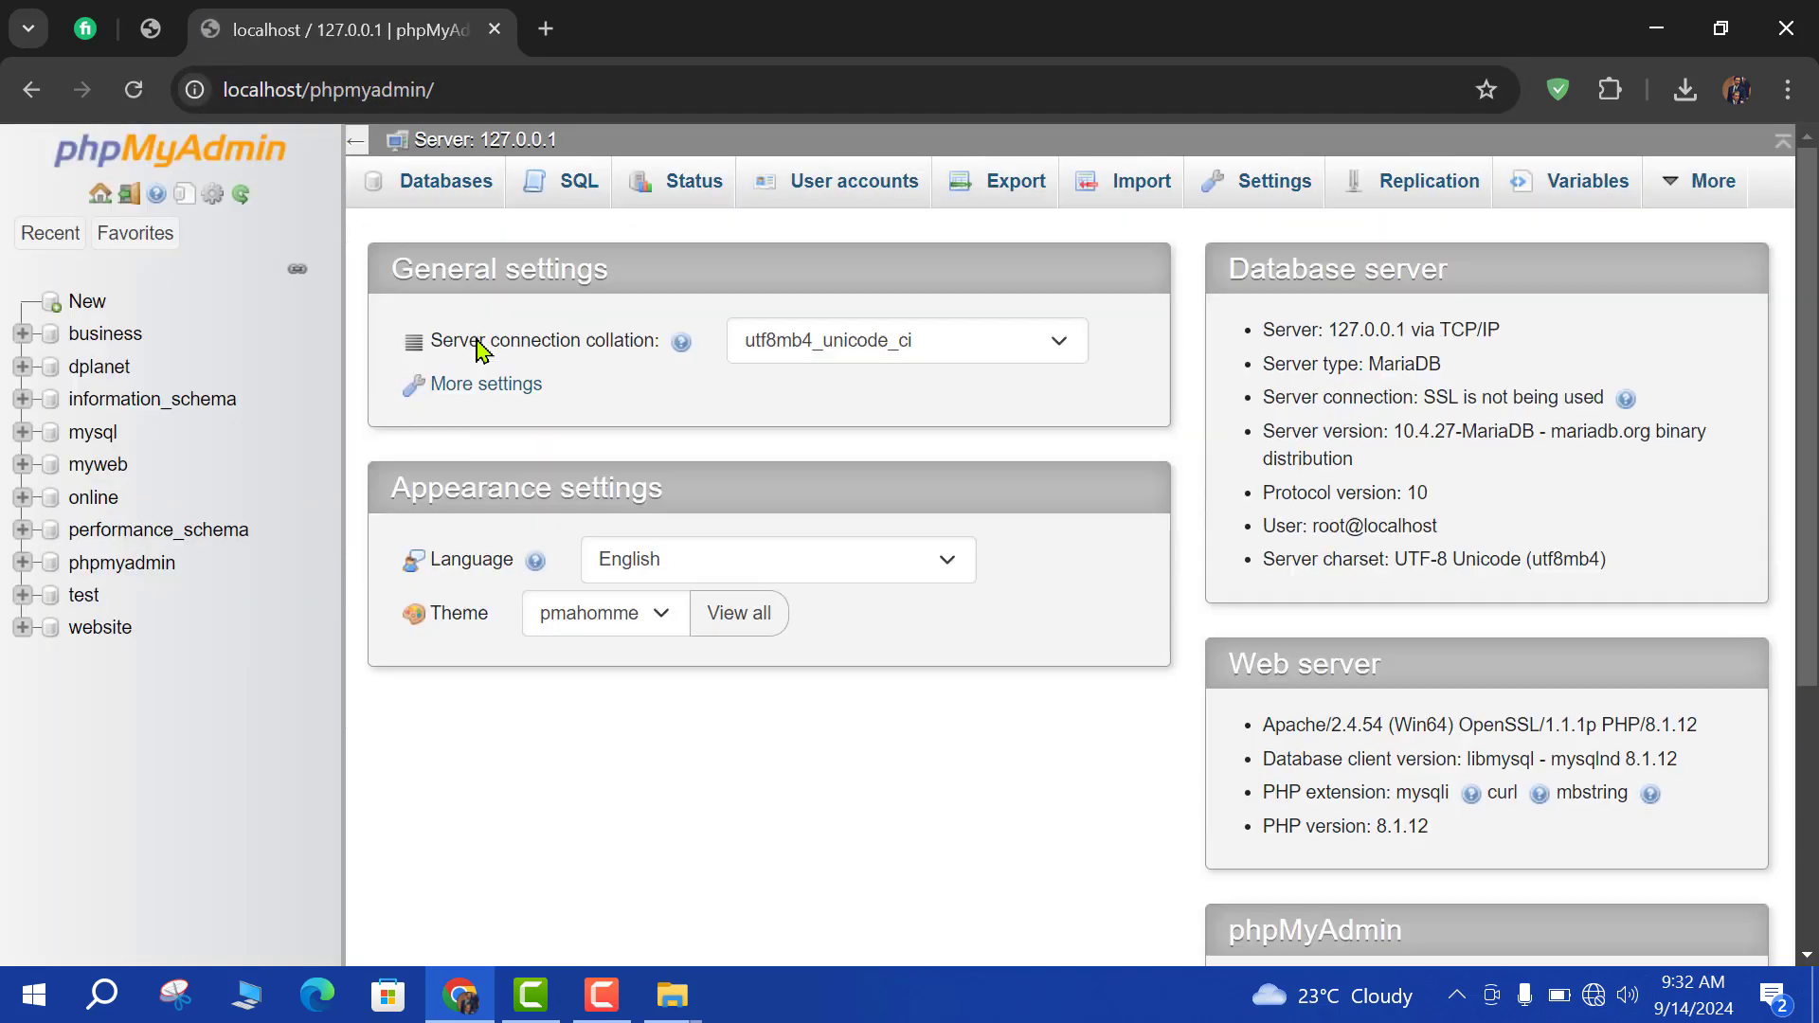
Create an empty database named myweb2 from the Databases tab.
click(418, 193)
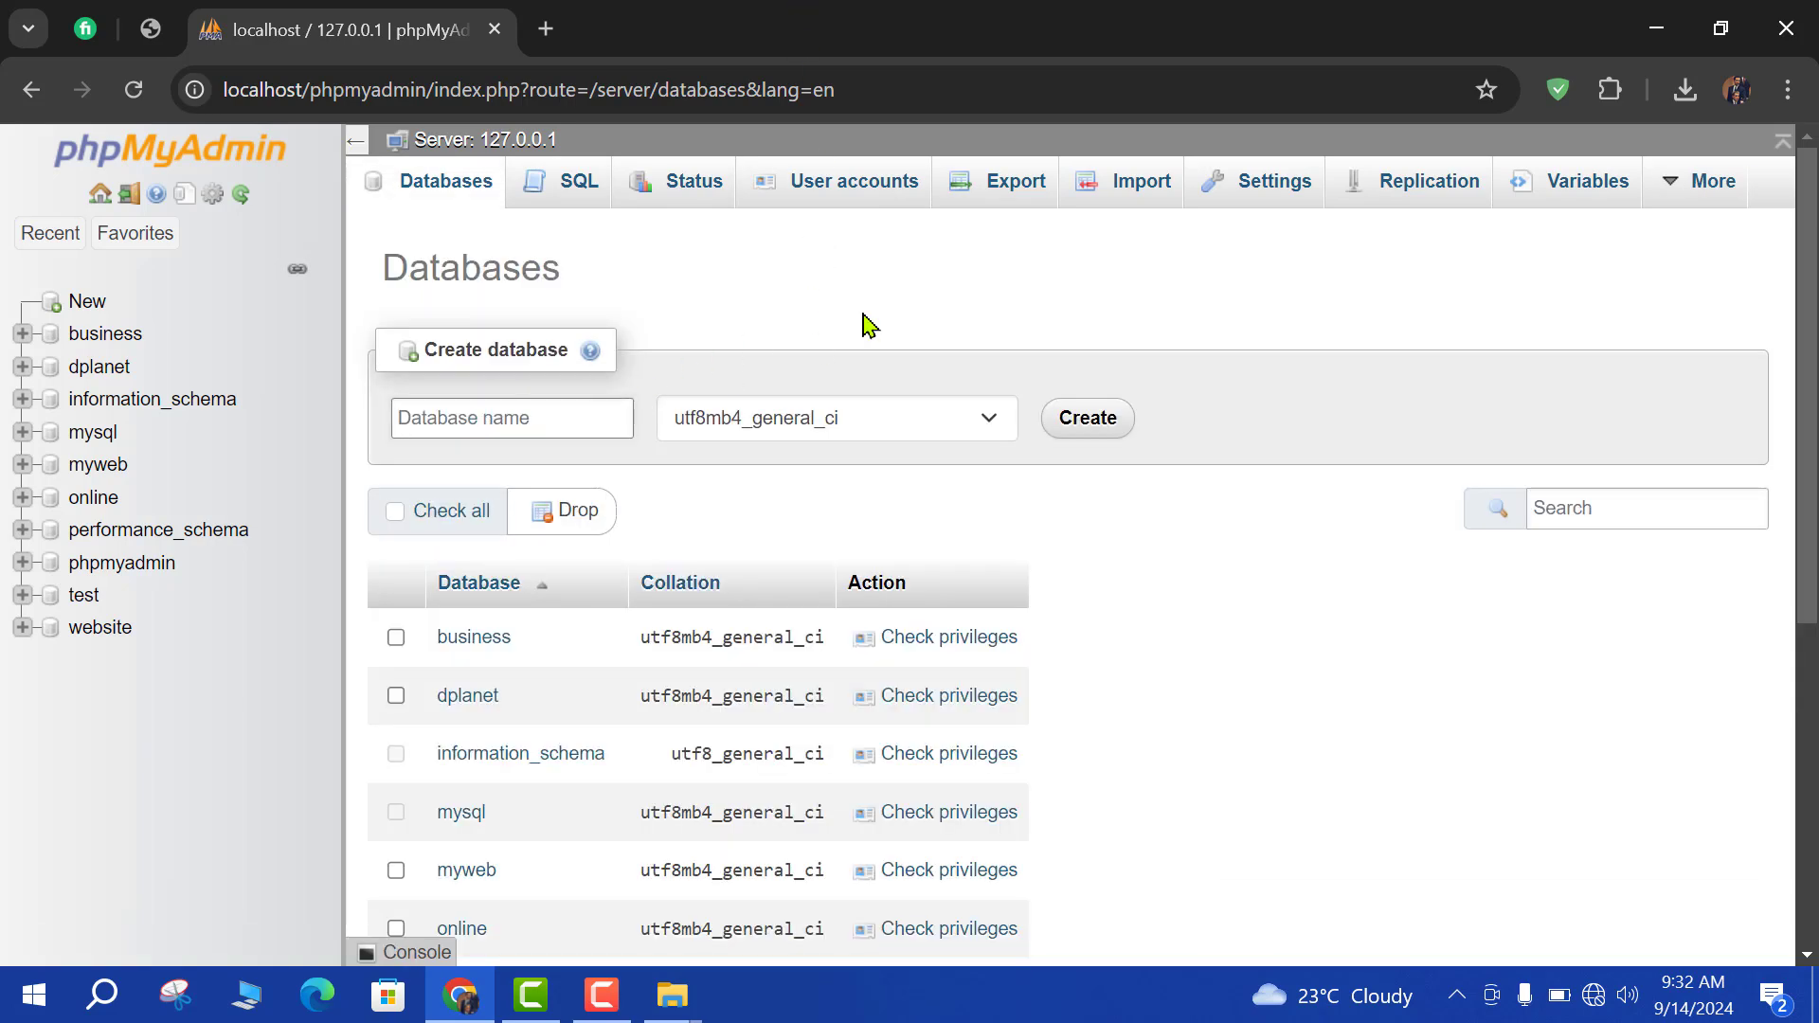
text(myweb2)
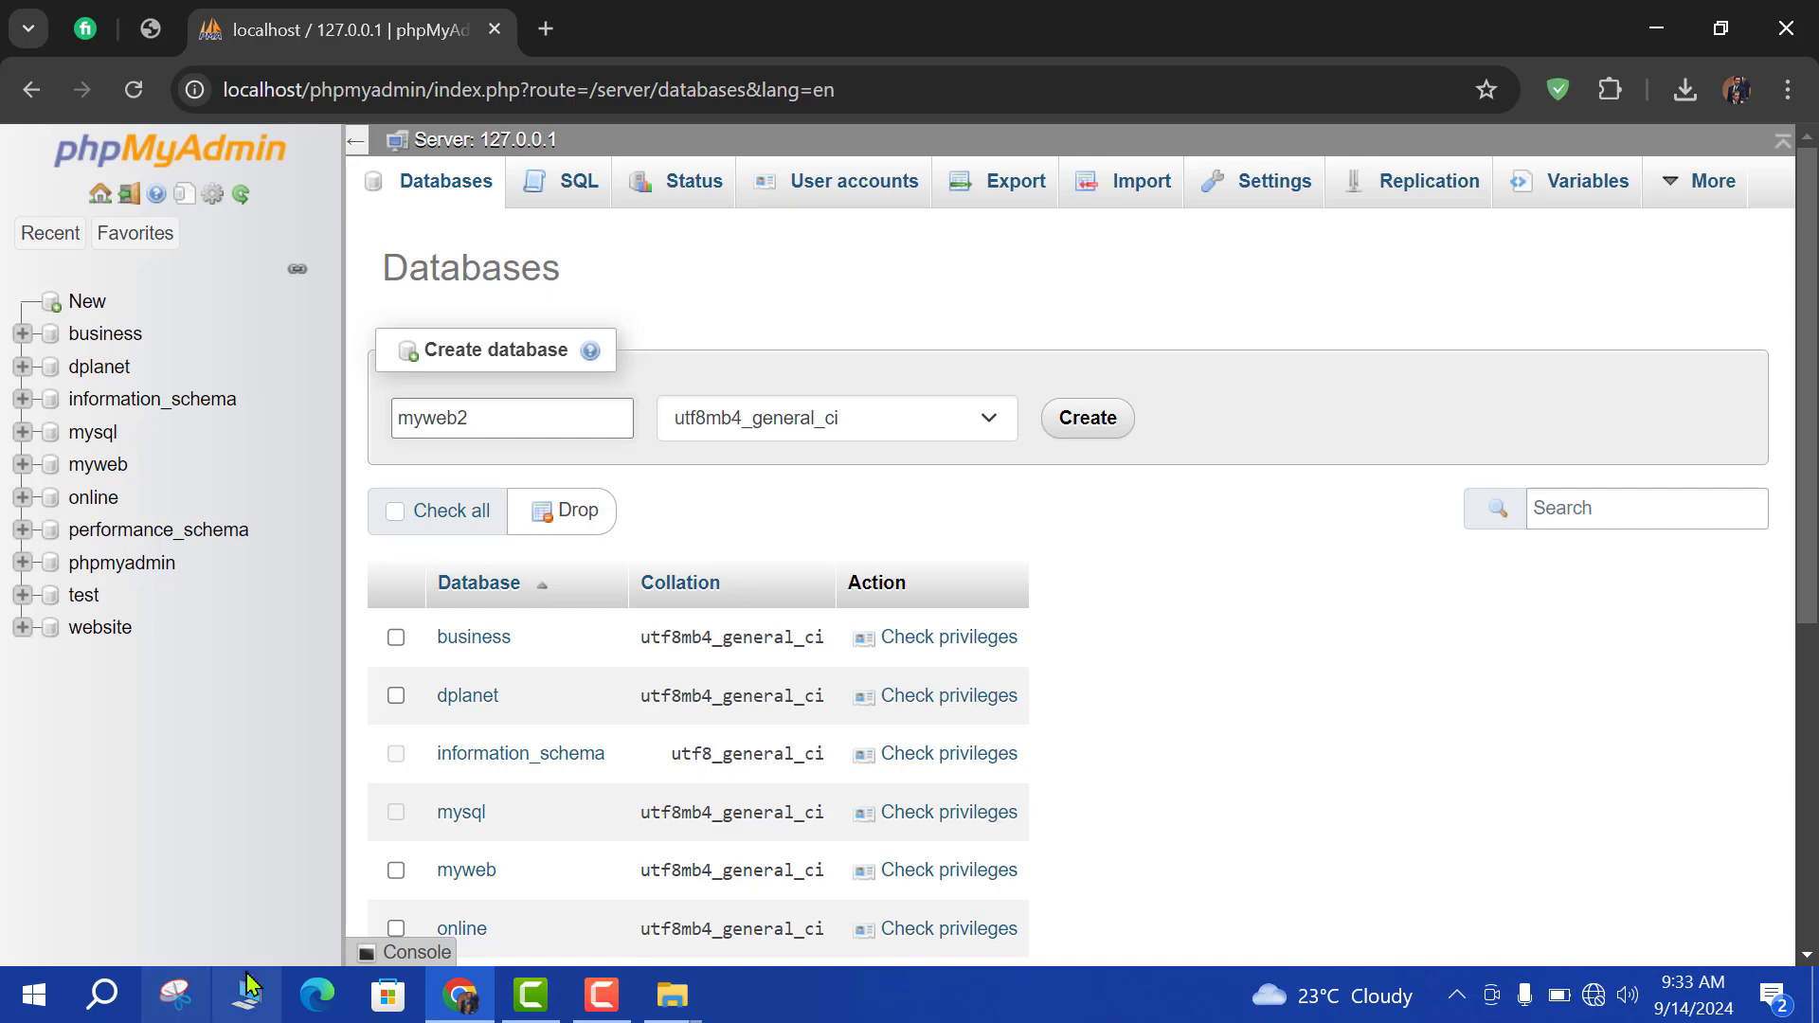
click(1071, 422)
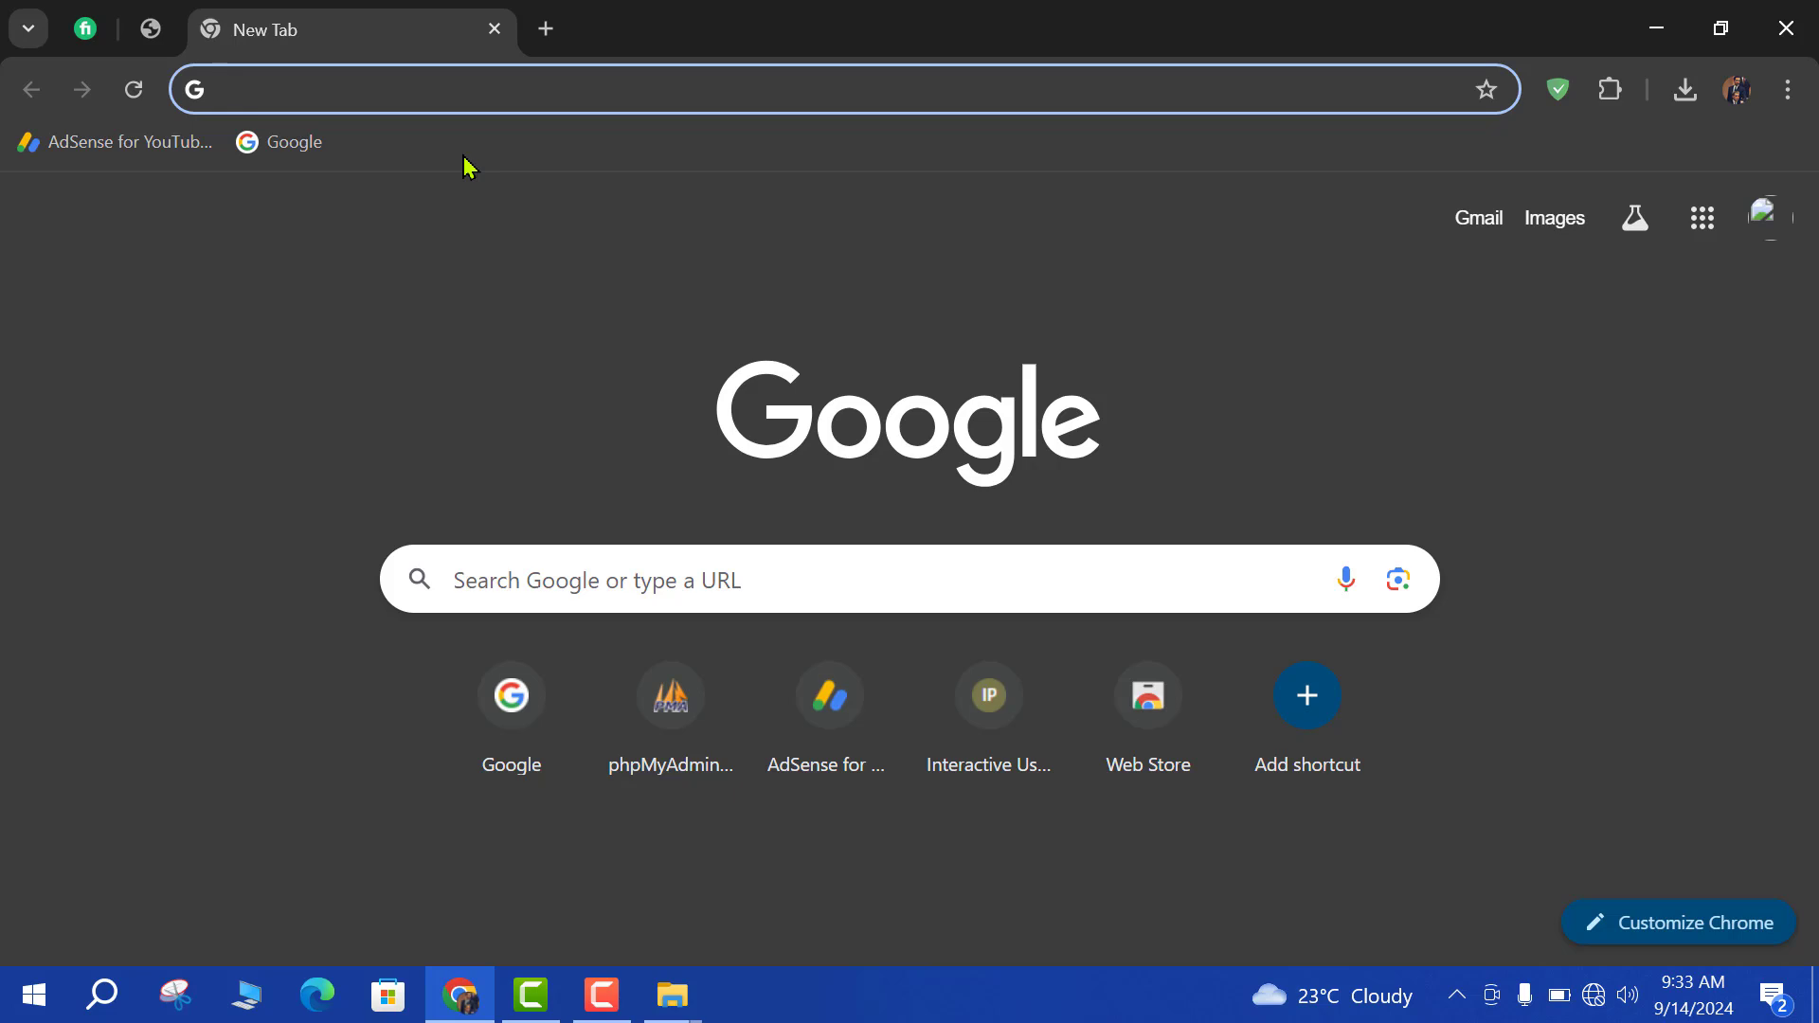
Type localhost/ into the new tab's address bar without loading it.
text(loca)
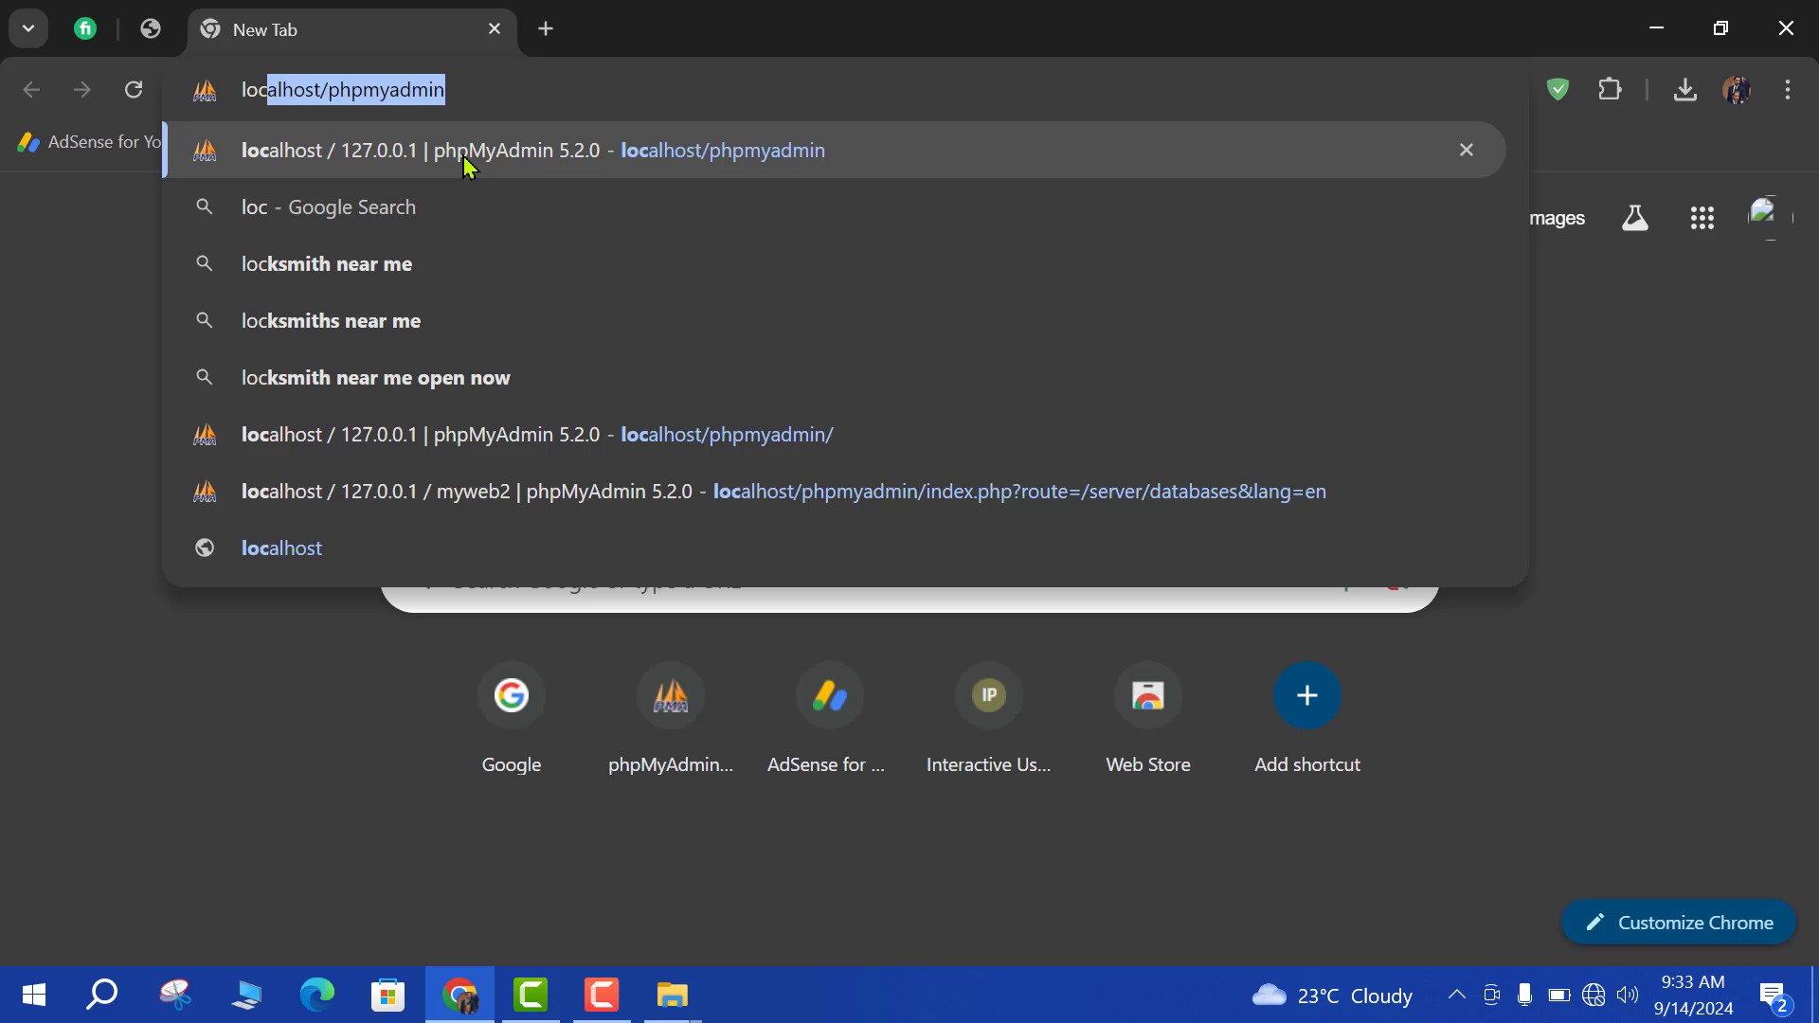
text(lh)
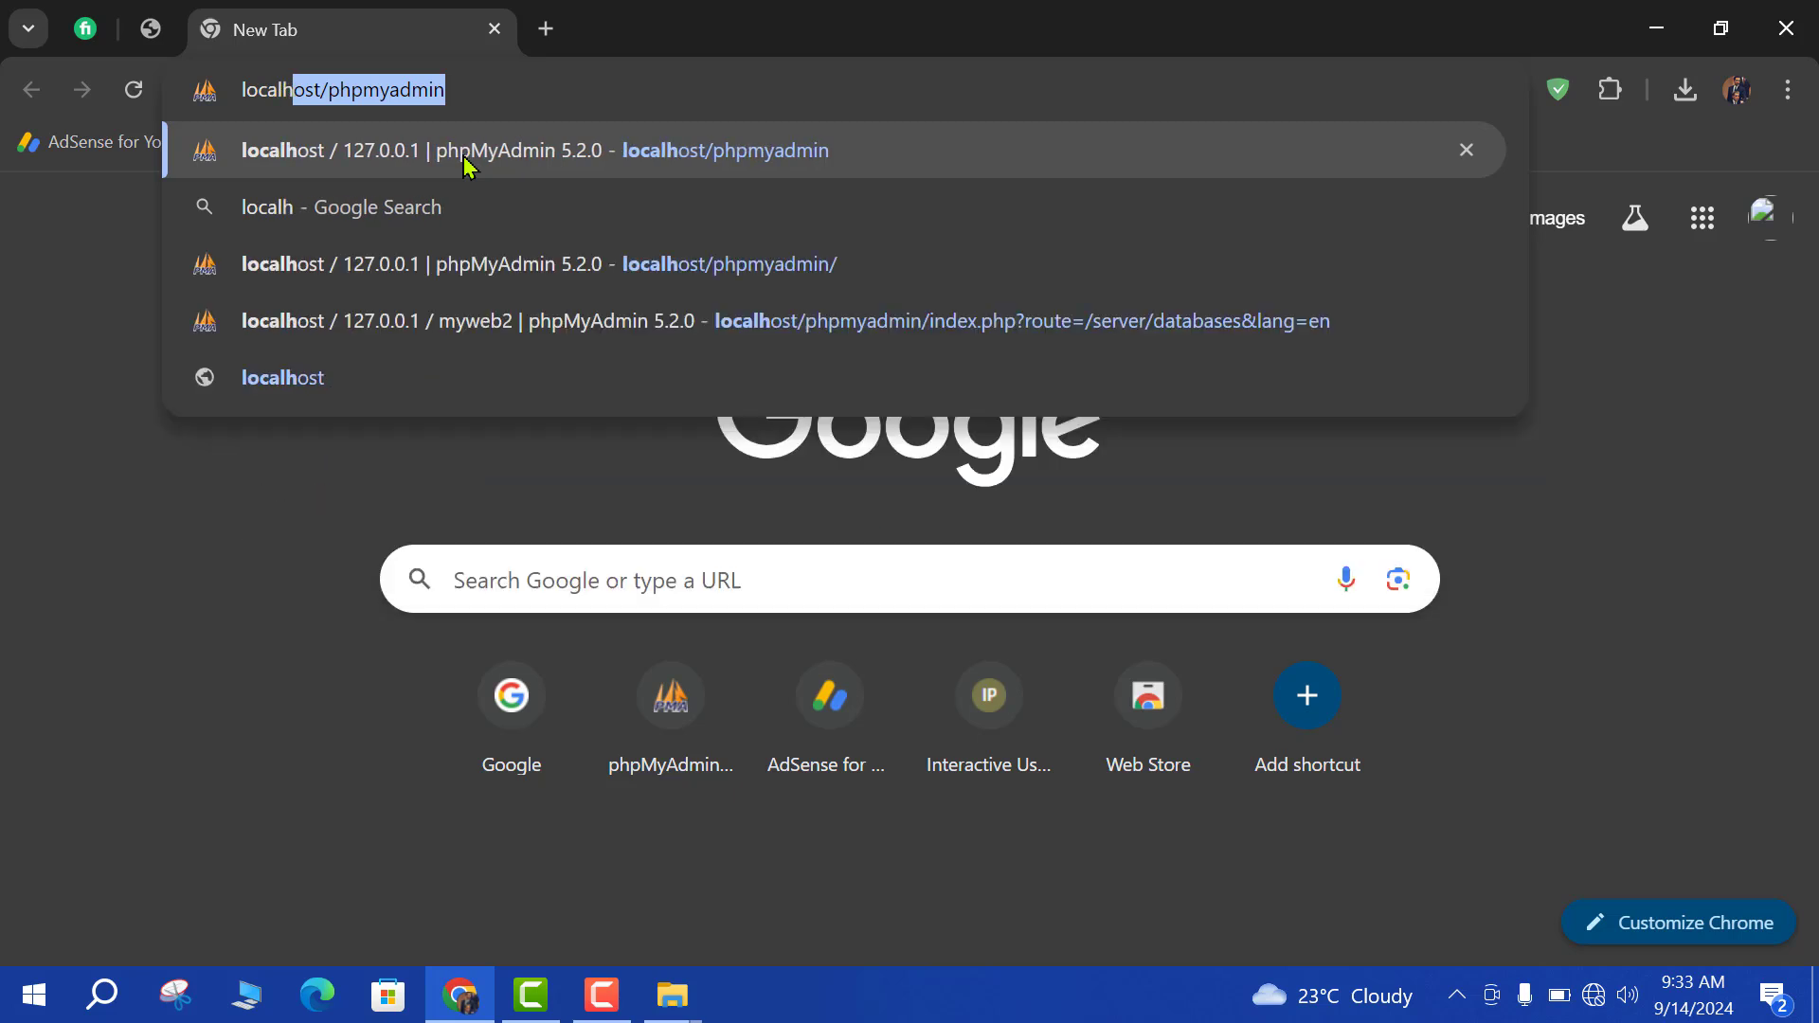
text(ost/)
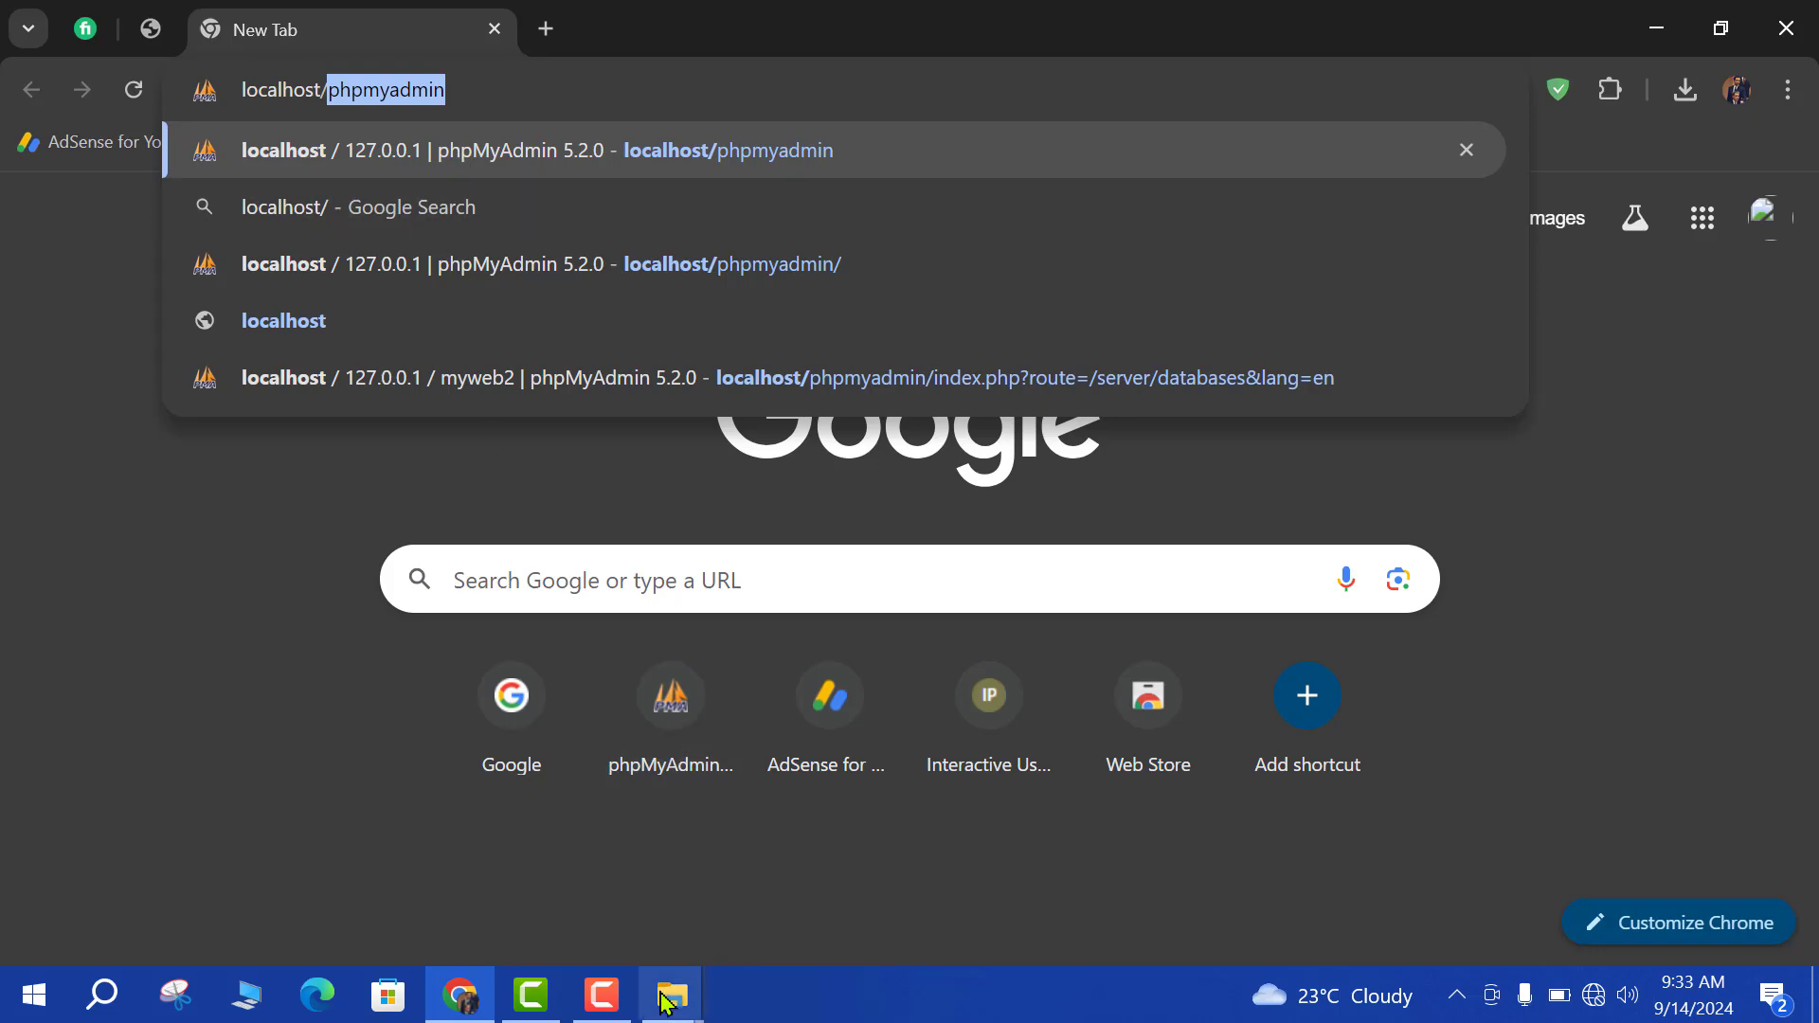
Browse to C:\xampp\htdocs and check the My Online Business folder name, leaving it unchanged.
click(664, 1002)
click(609, 938)
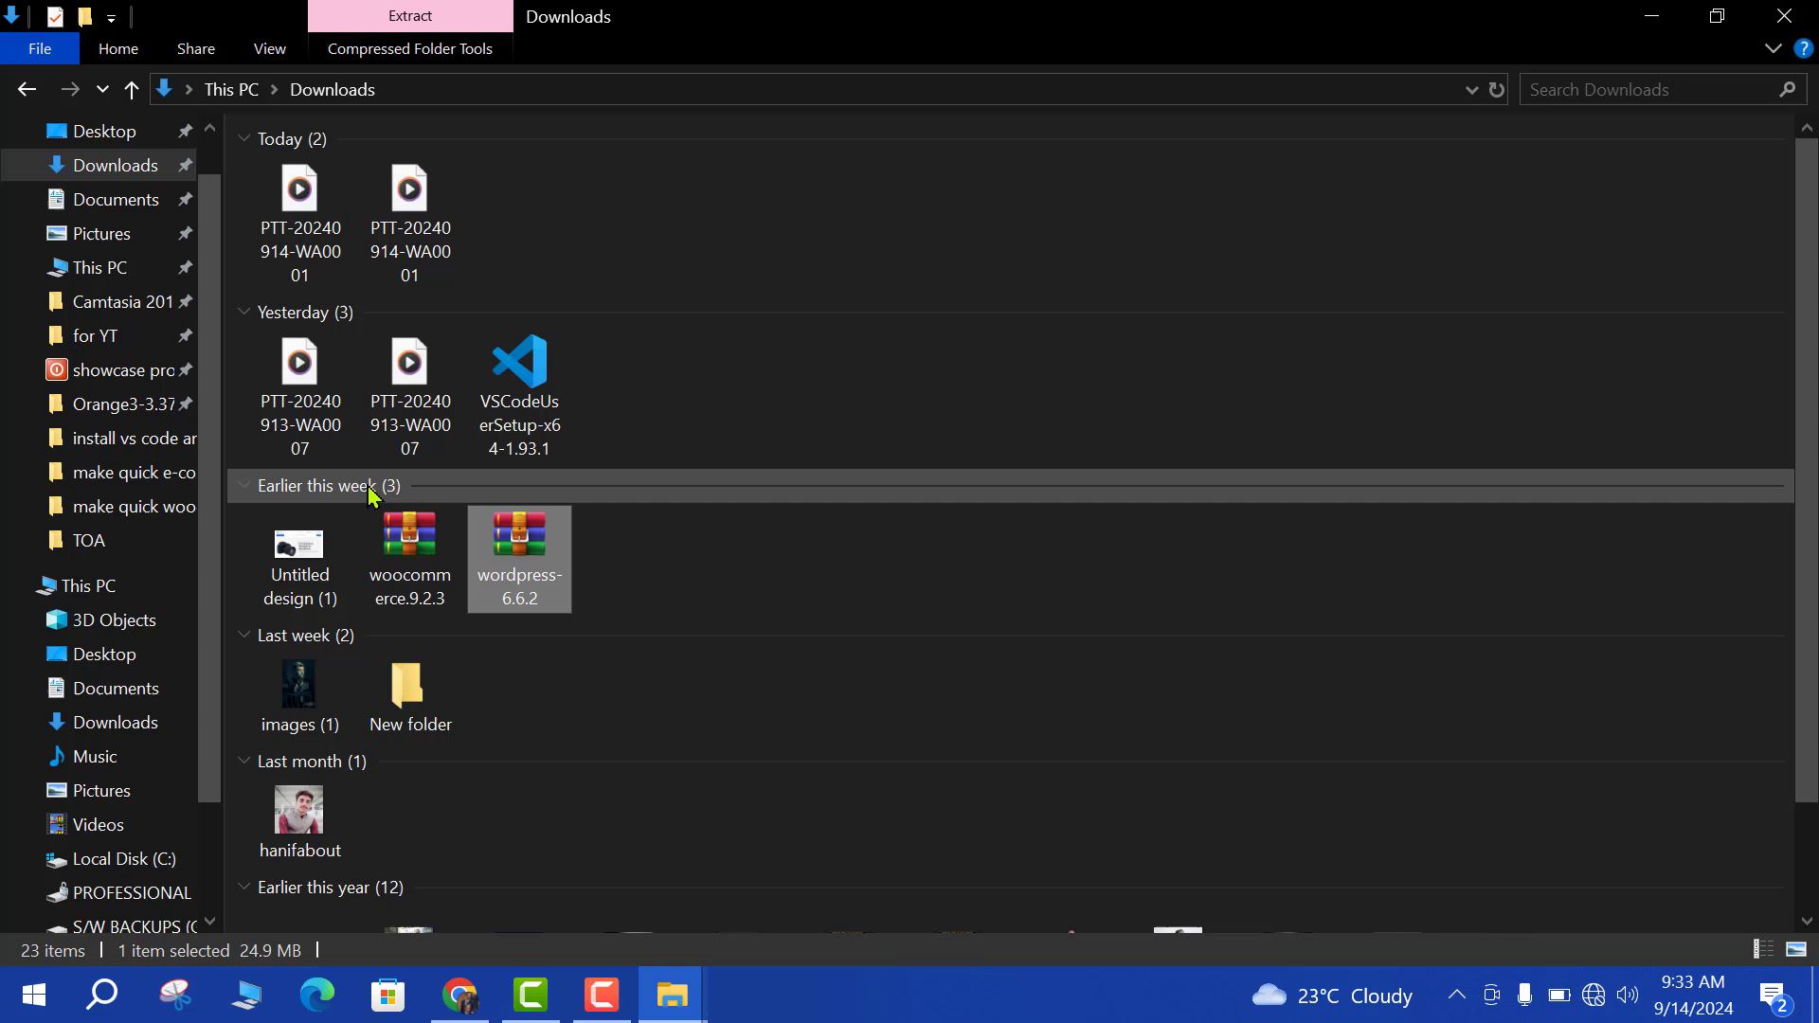
click(95, 586)
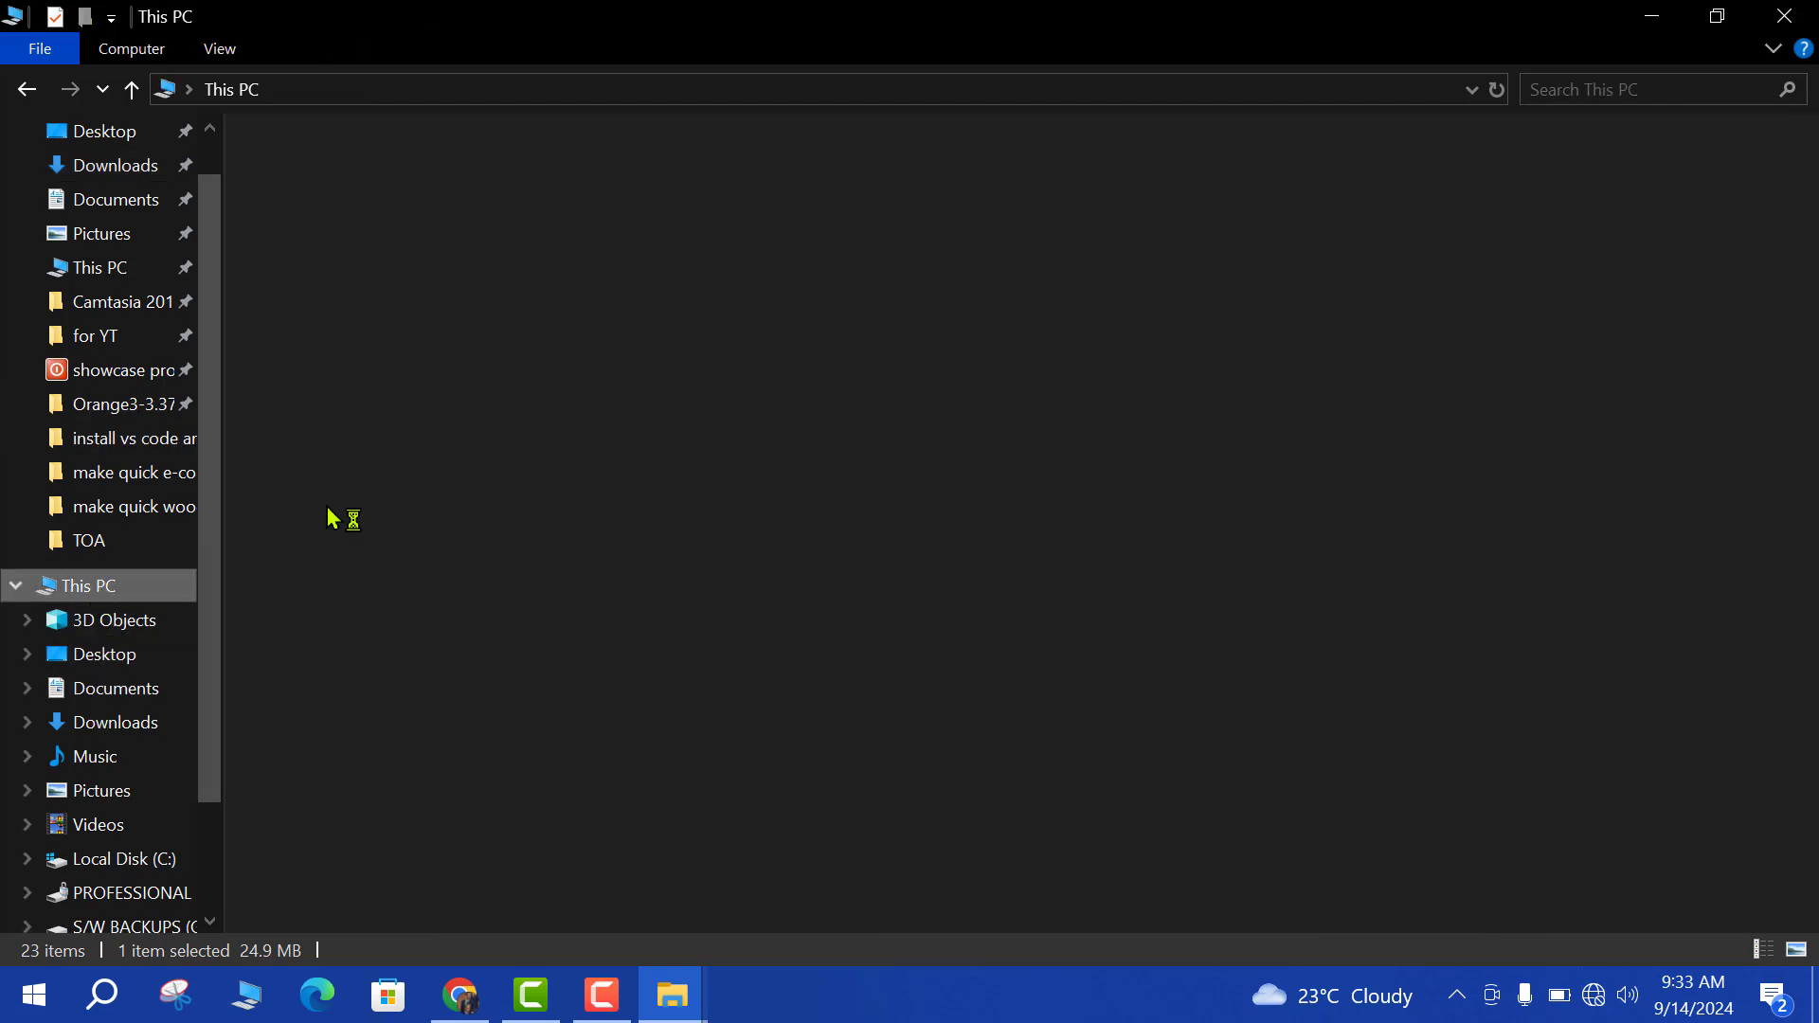
key(Return)
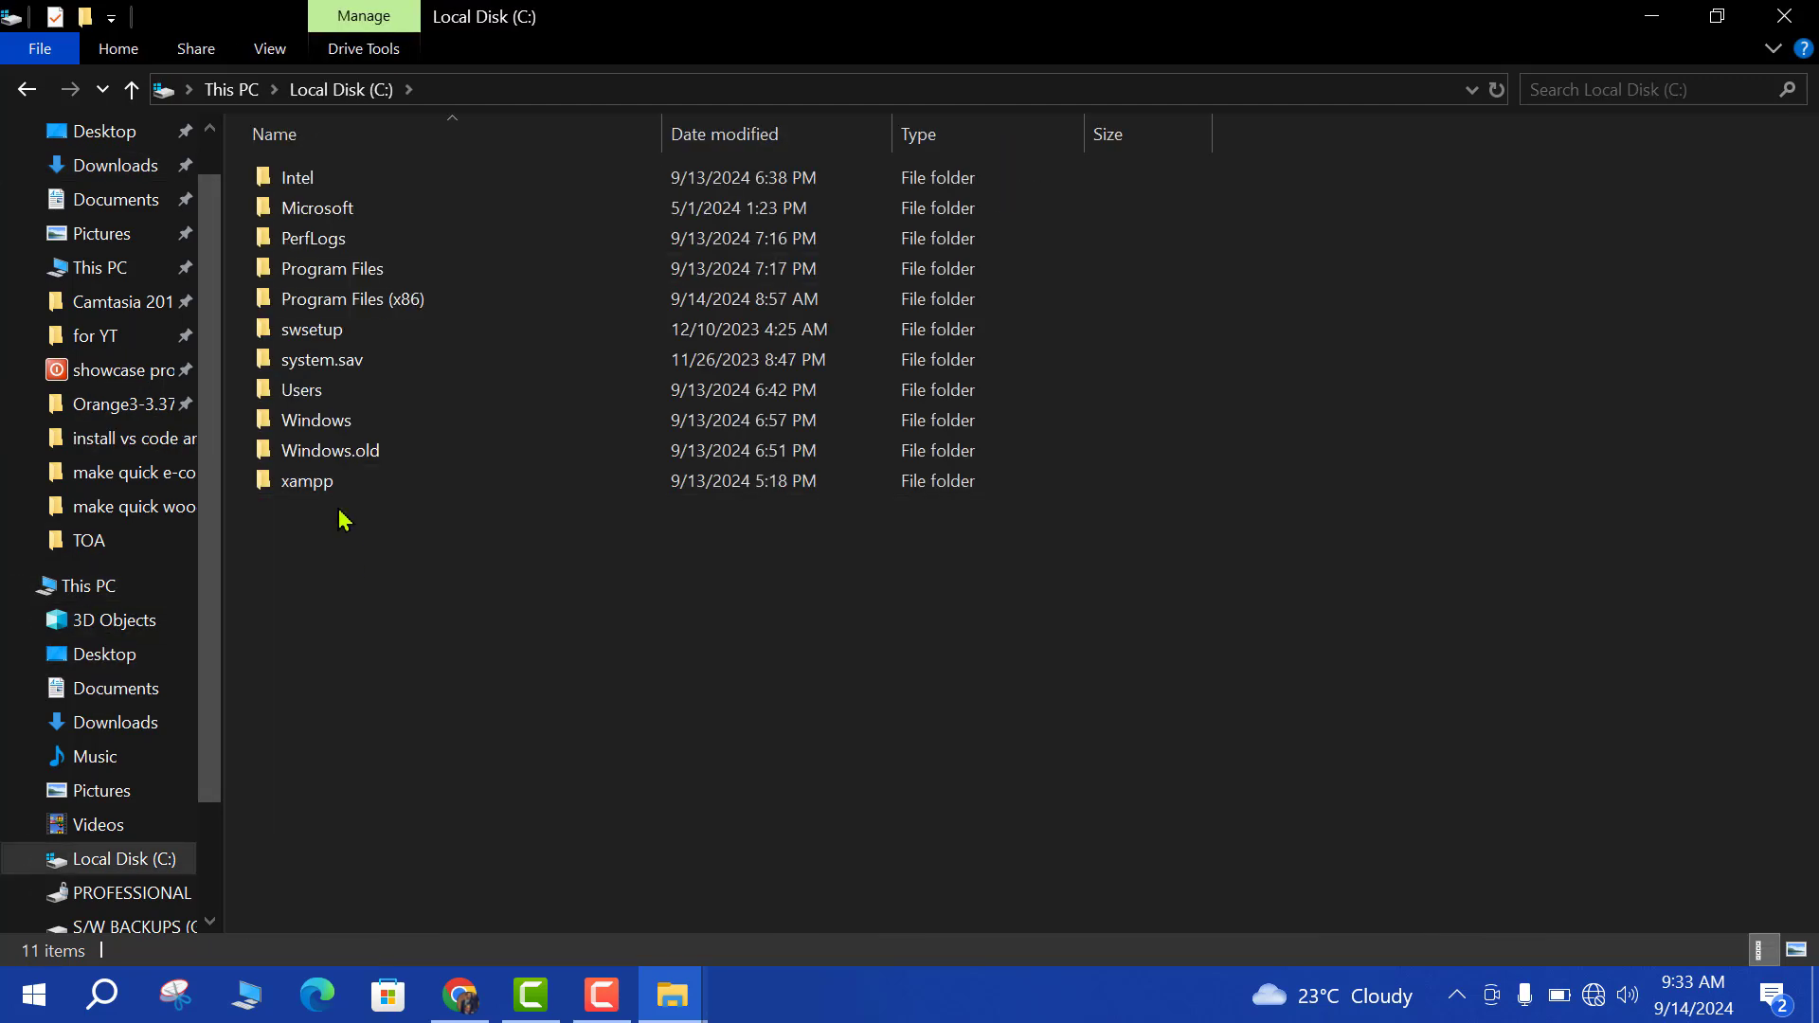
click(308, 491)
double_click(308, 488)
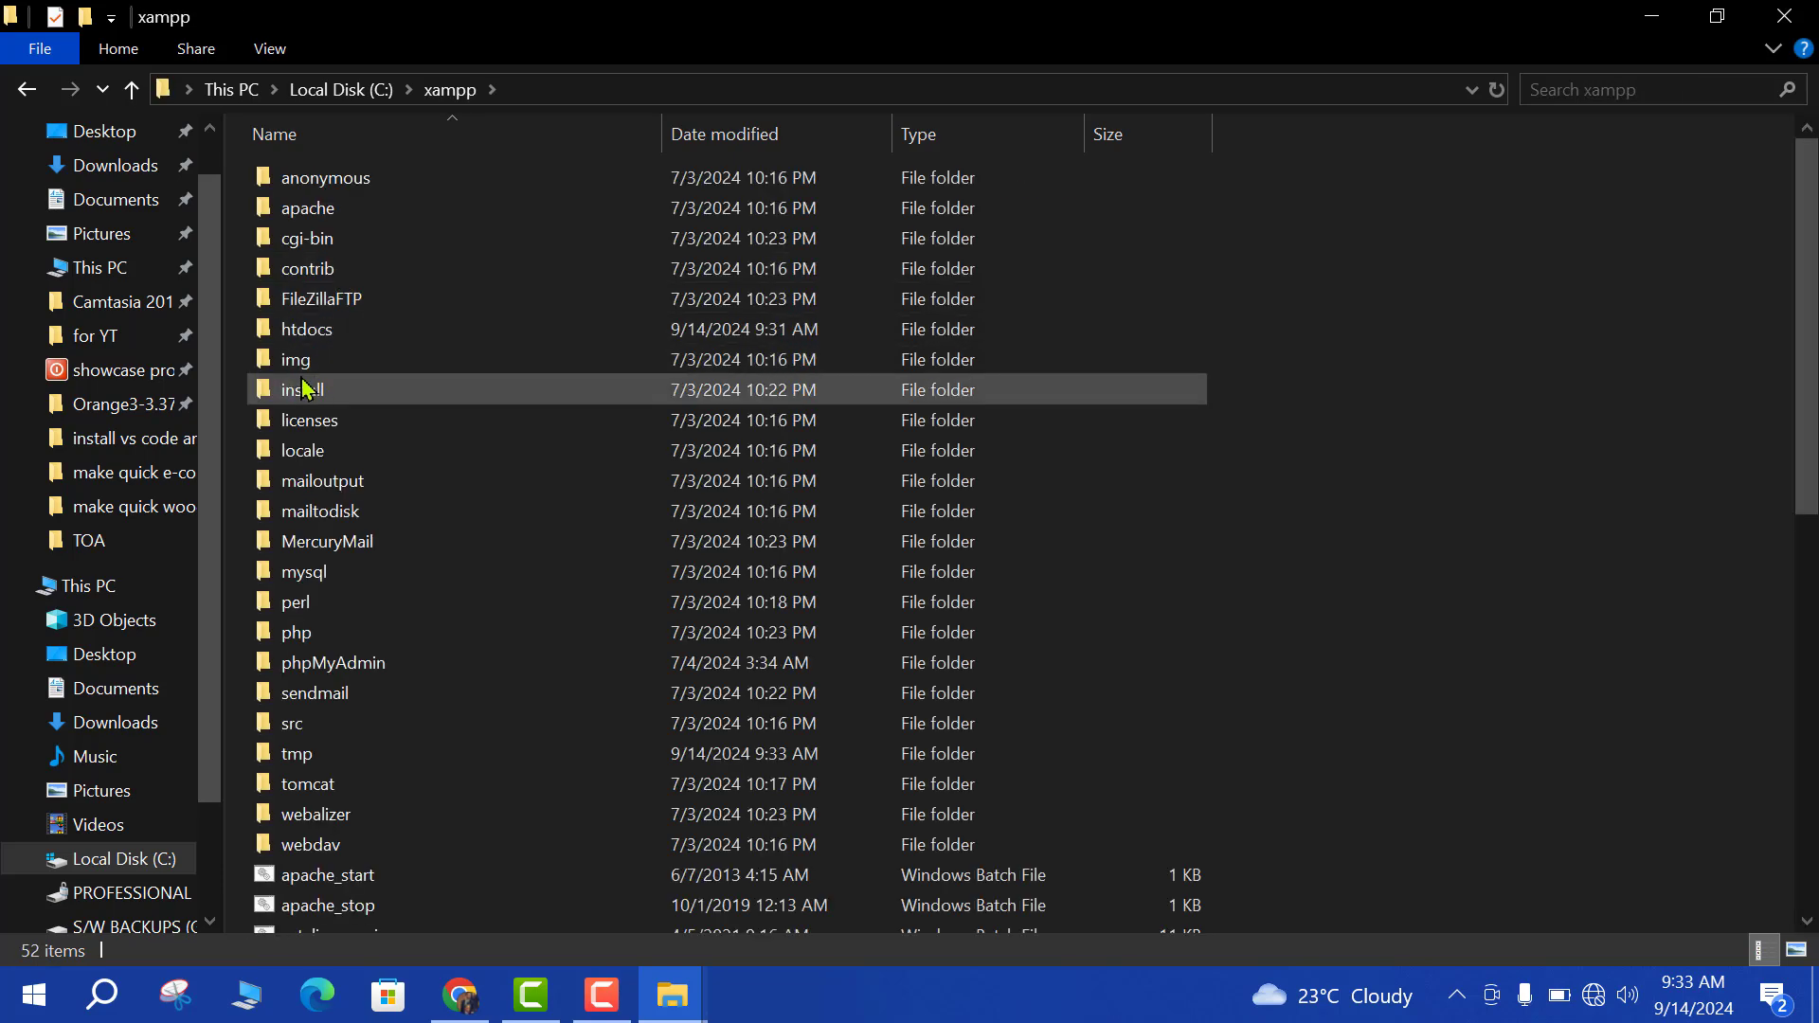
double_click(349, 327)
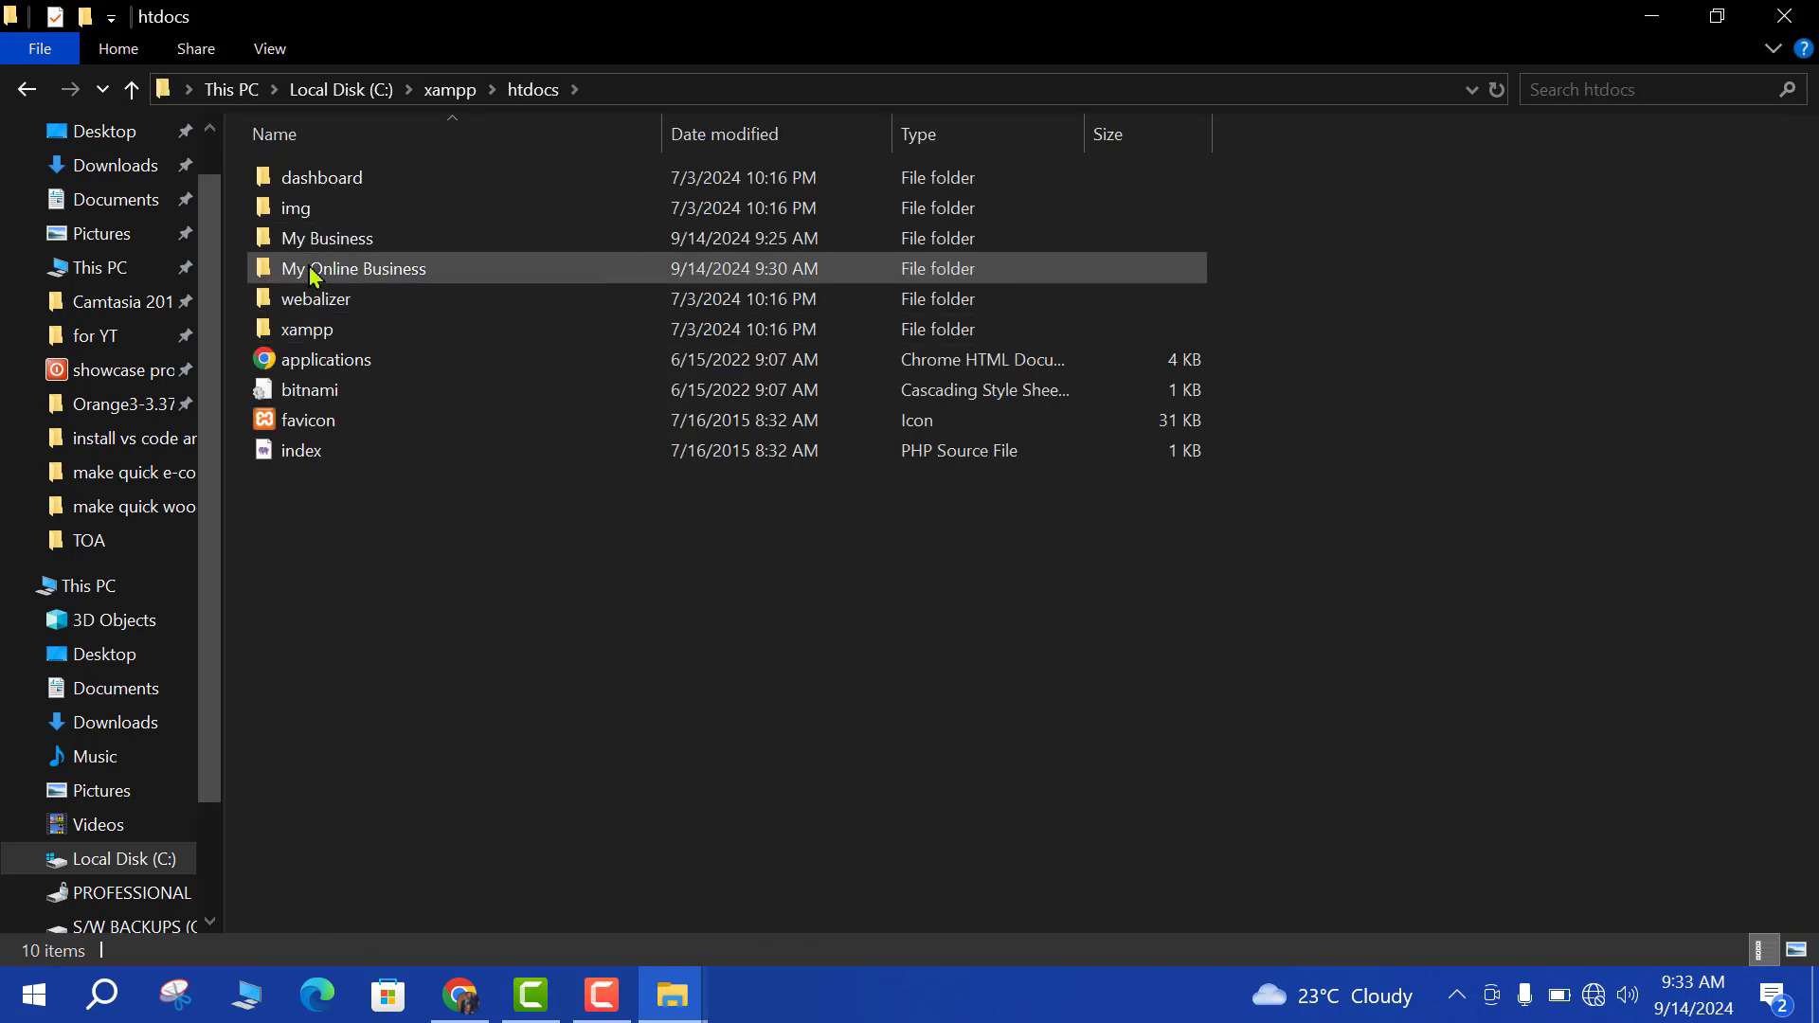
right_click(383, 274)
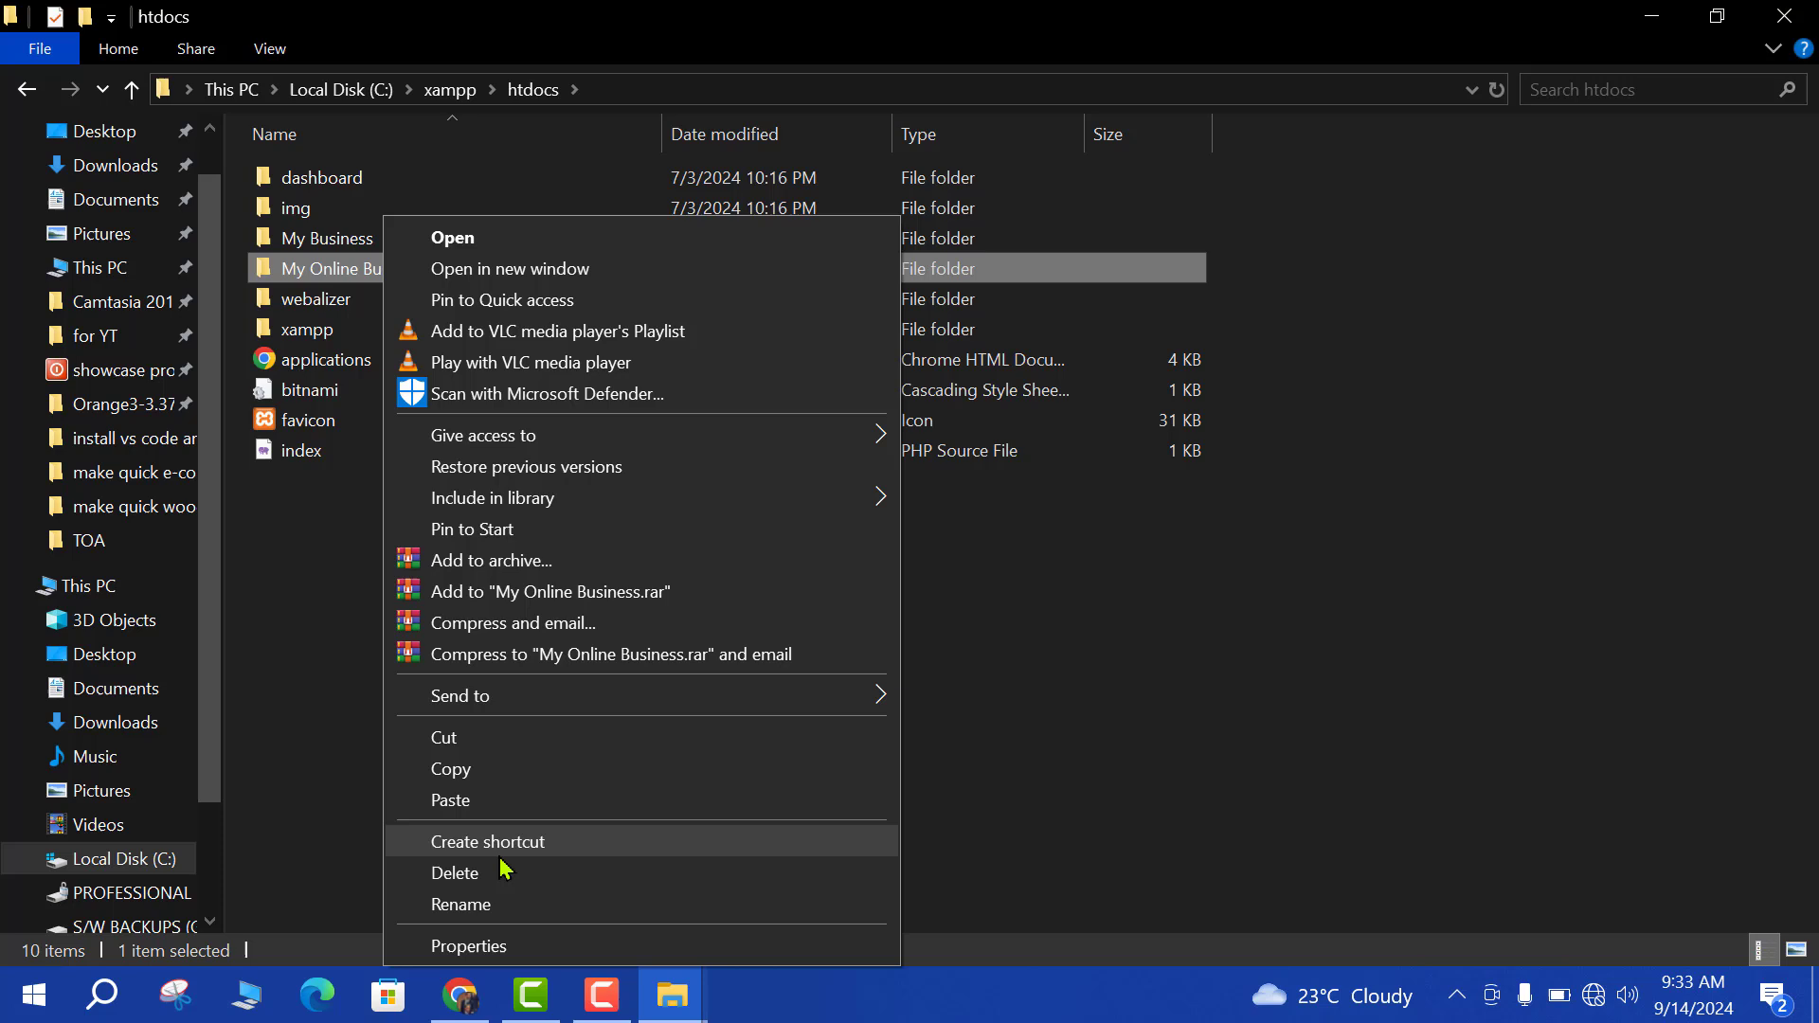
click(497, 908)
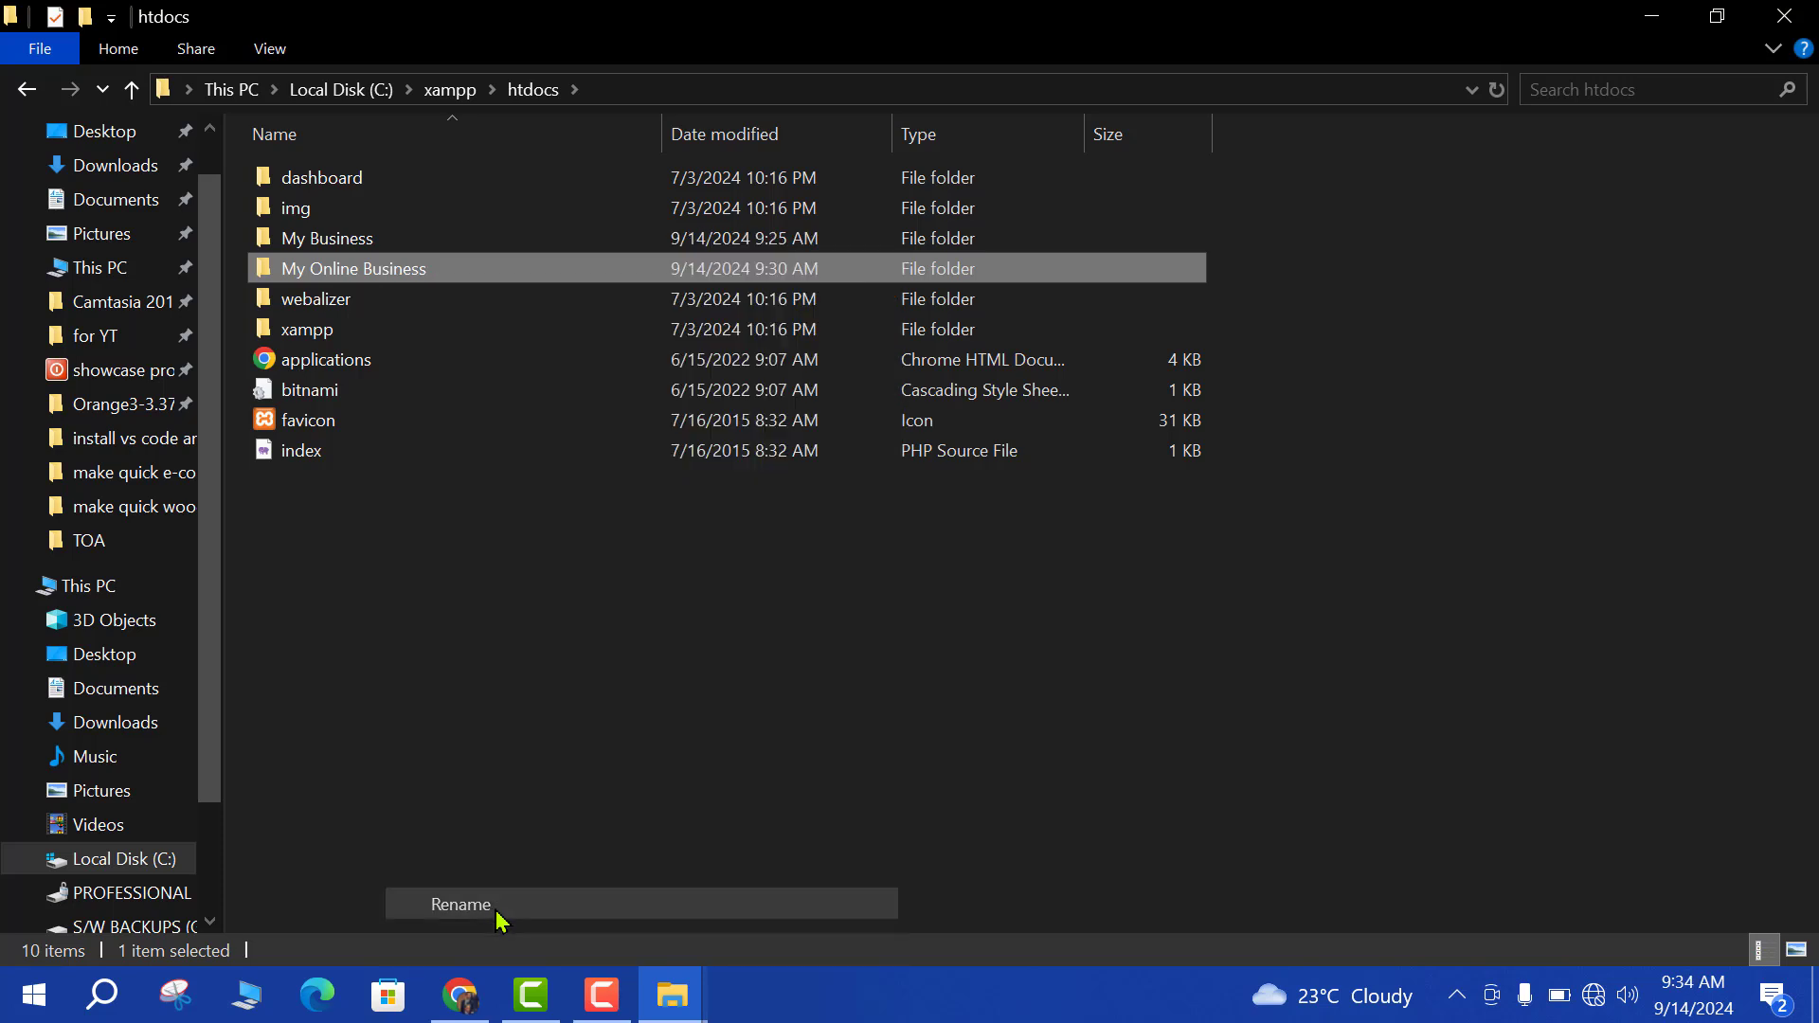
click(458, 580)
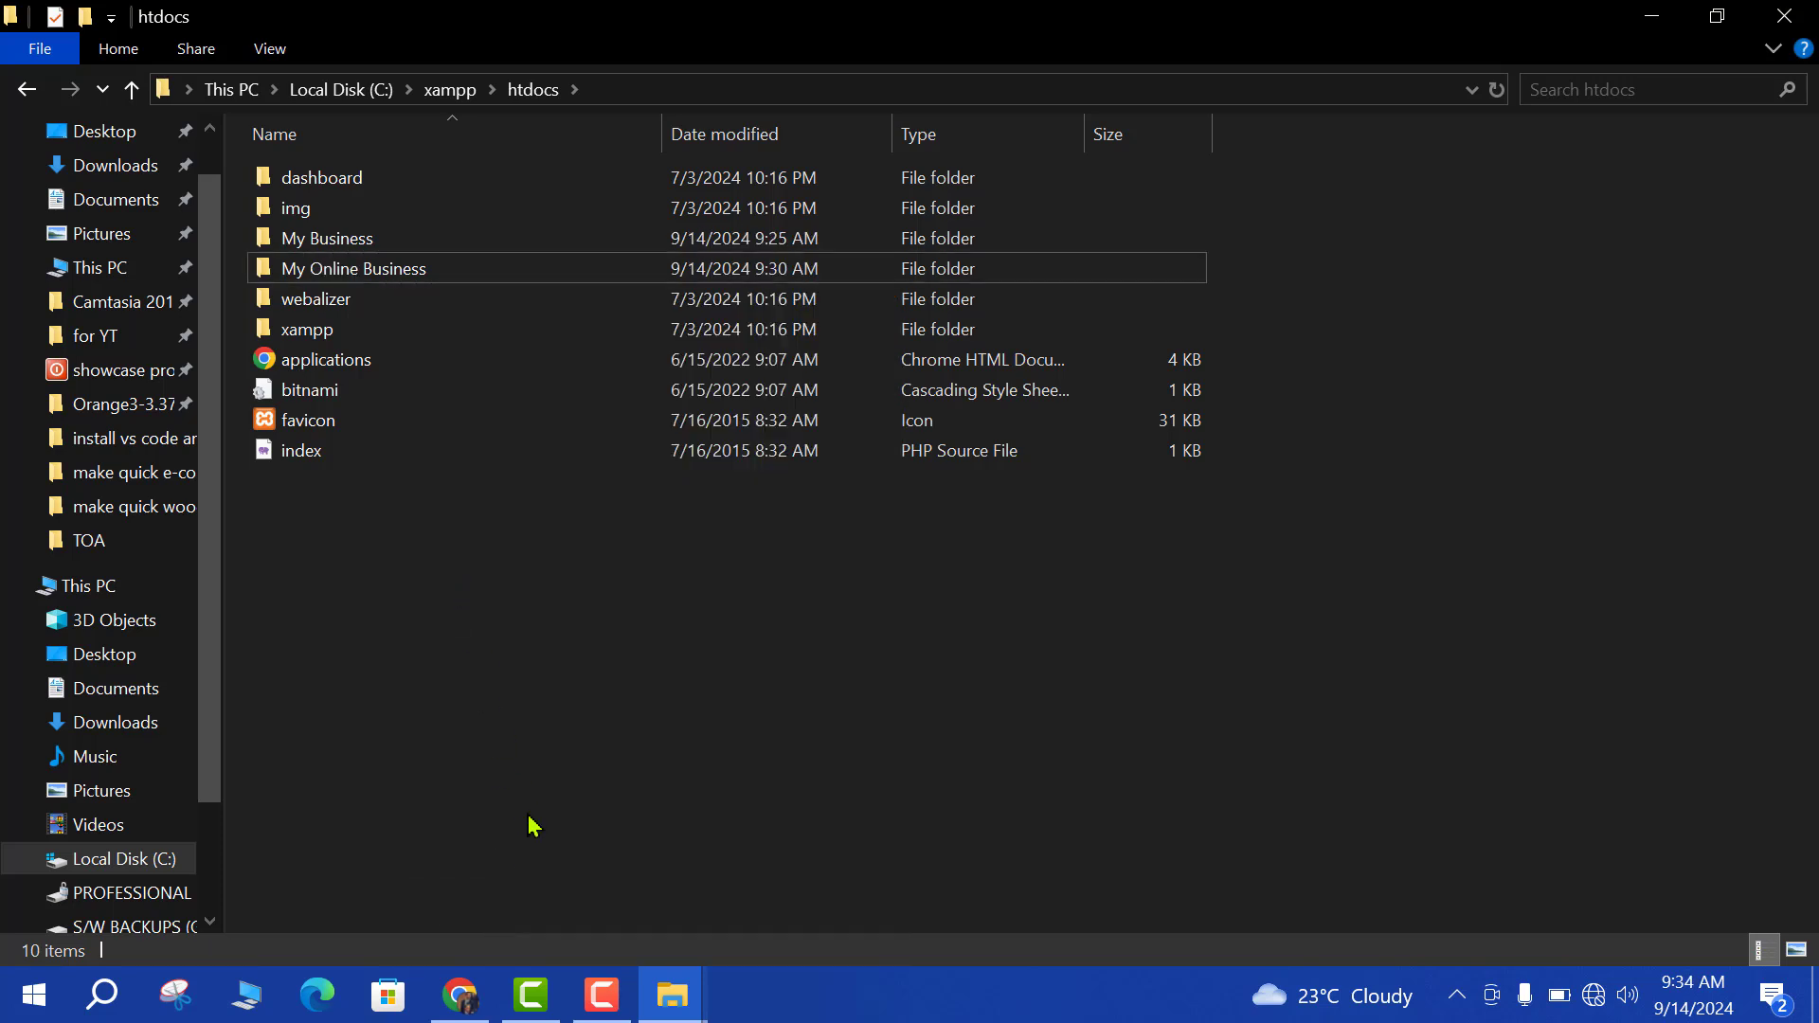
Load localhost/My Online Business and open its wordpress folder to reach setup-config.php.
click(478, 988)
click(481, 99)
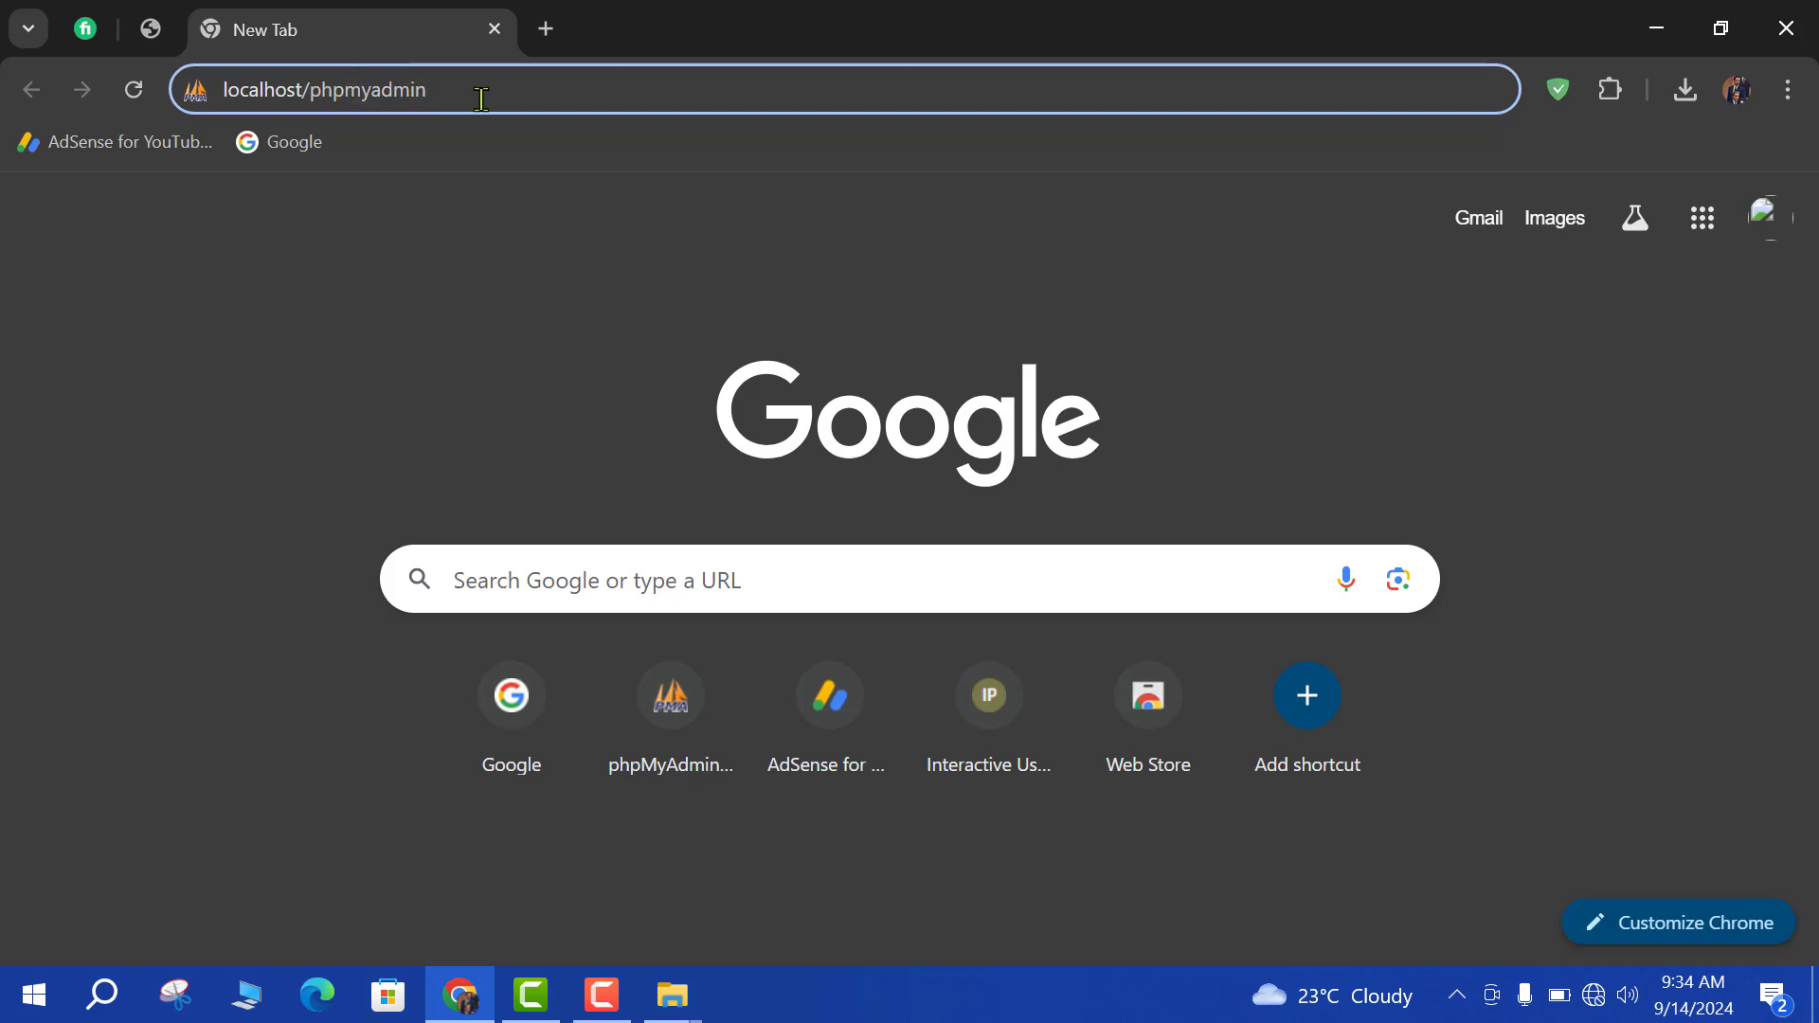
key(BackSpace)
key(BackSpace)
key(BackSpace)
key(BackSpace)
key(BackSpace)
key(BackSpace)
key(BackSpace)
key(BackSpace)
key(BackSpace)
key(BackSpace)
key(BackSpace)
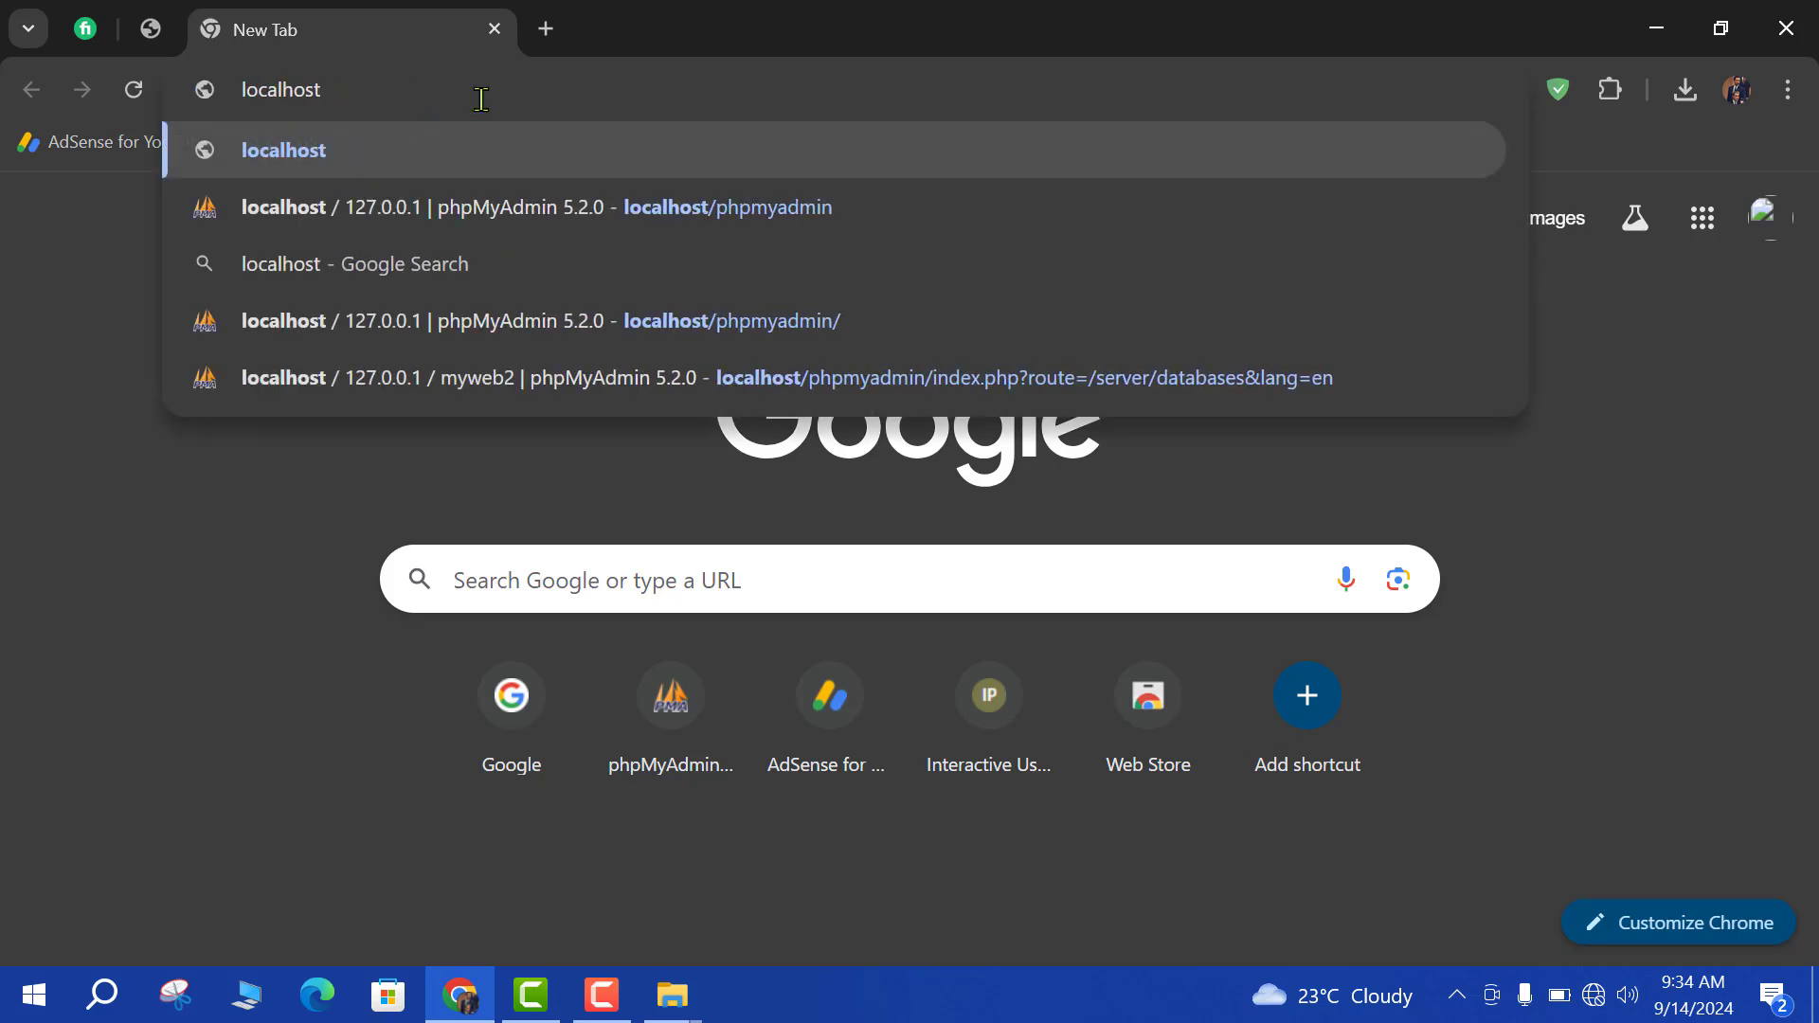
text(/My Online Business)
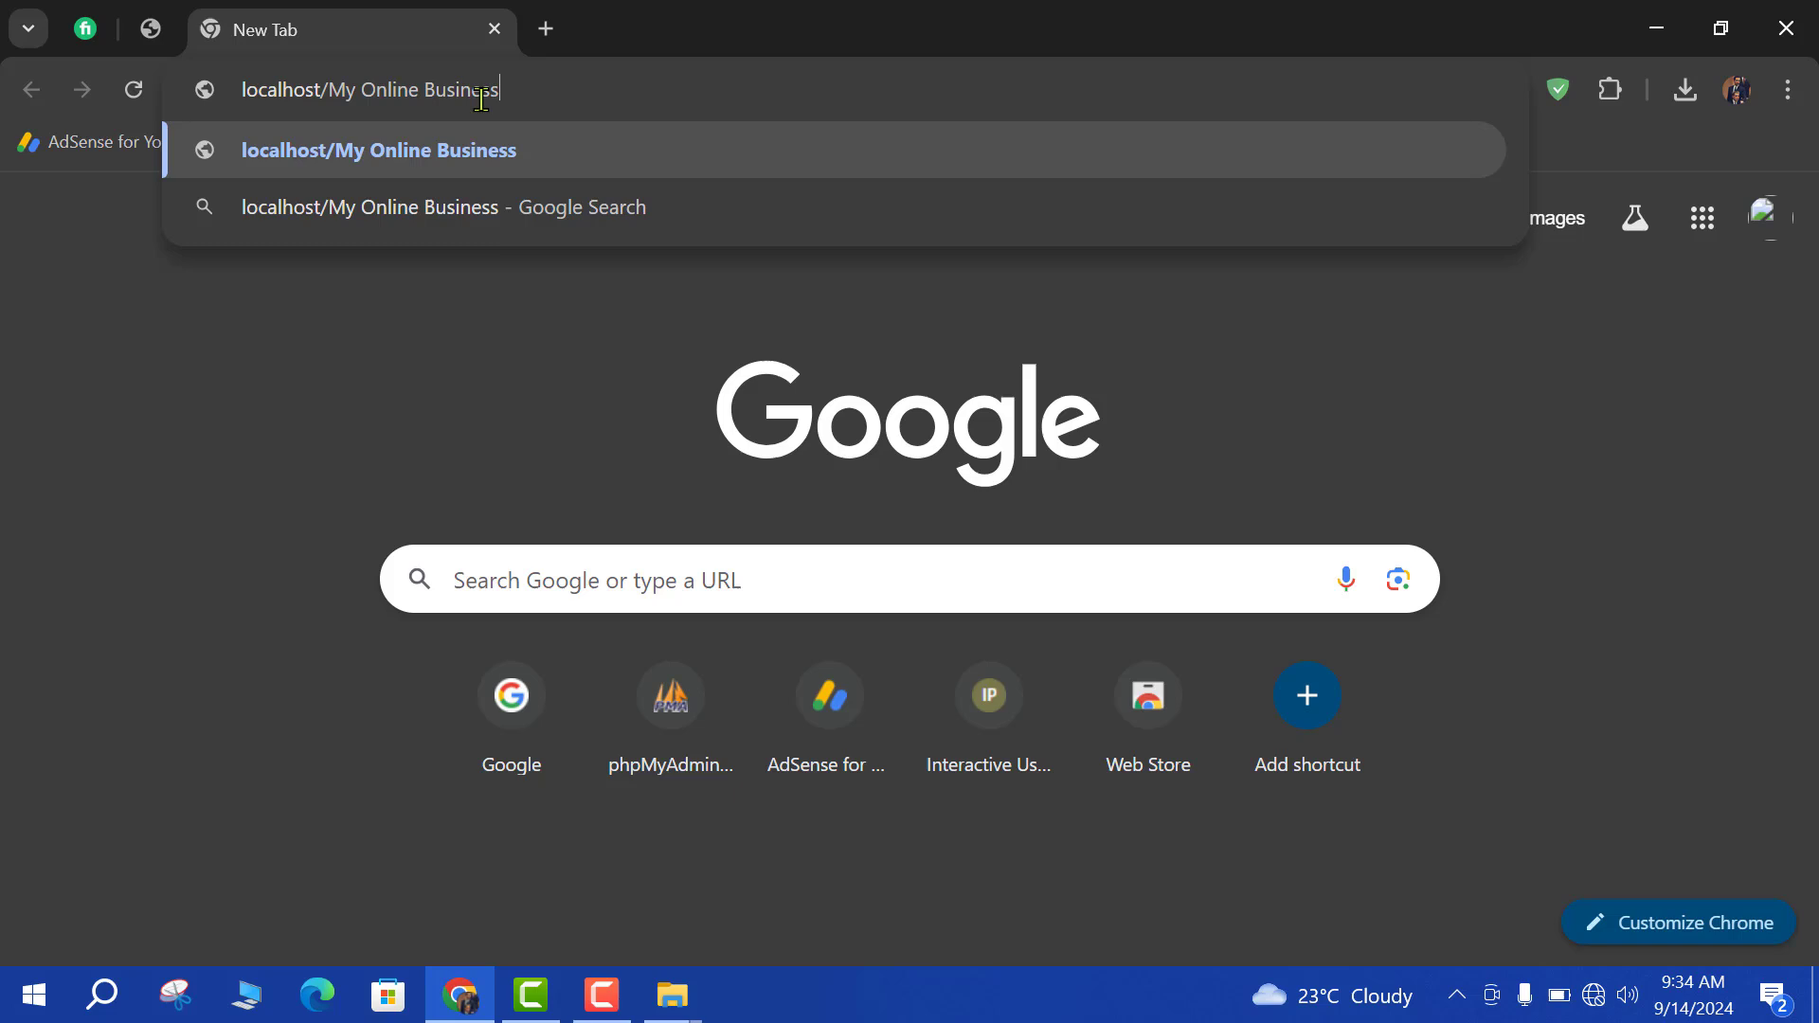
key(Return)
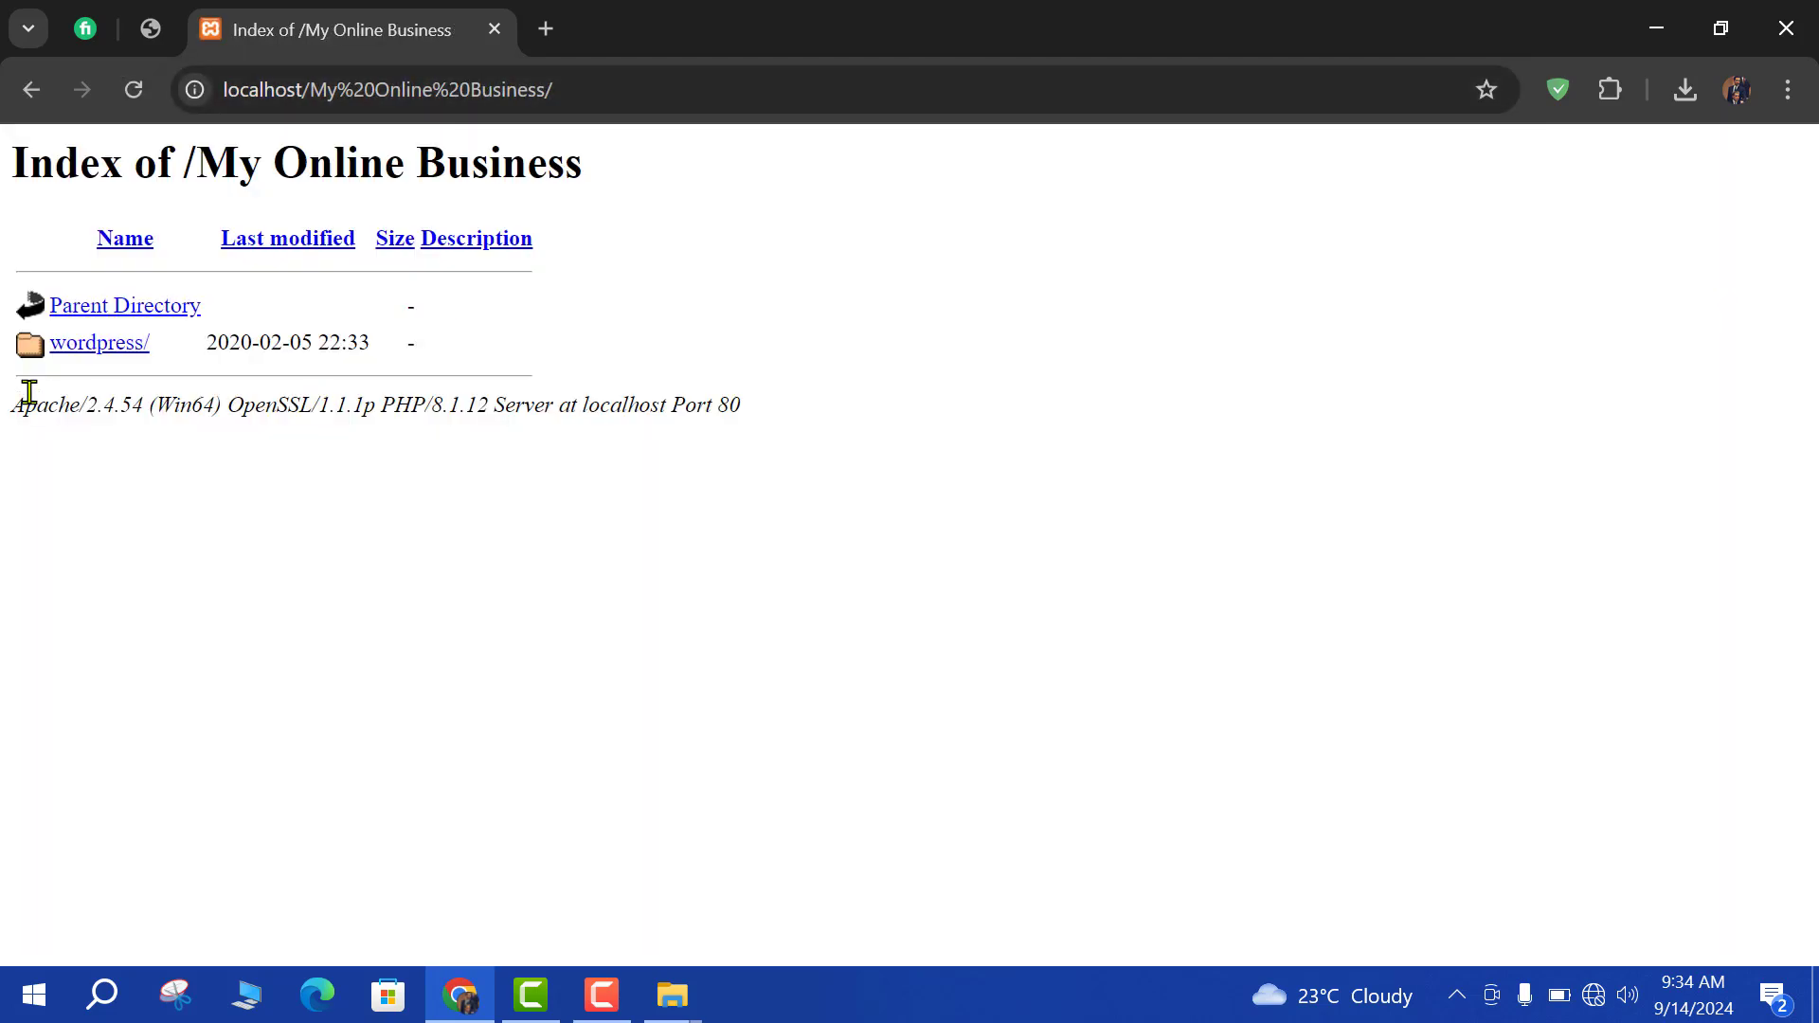
click(76, 365)
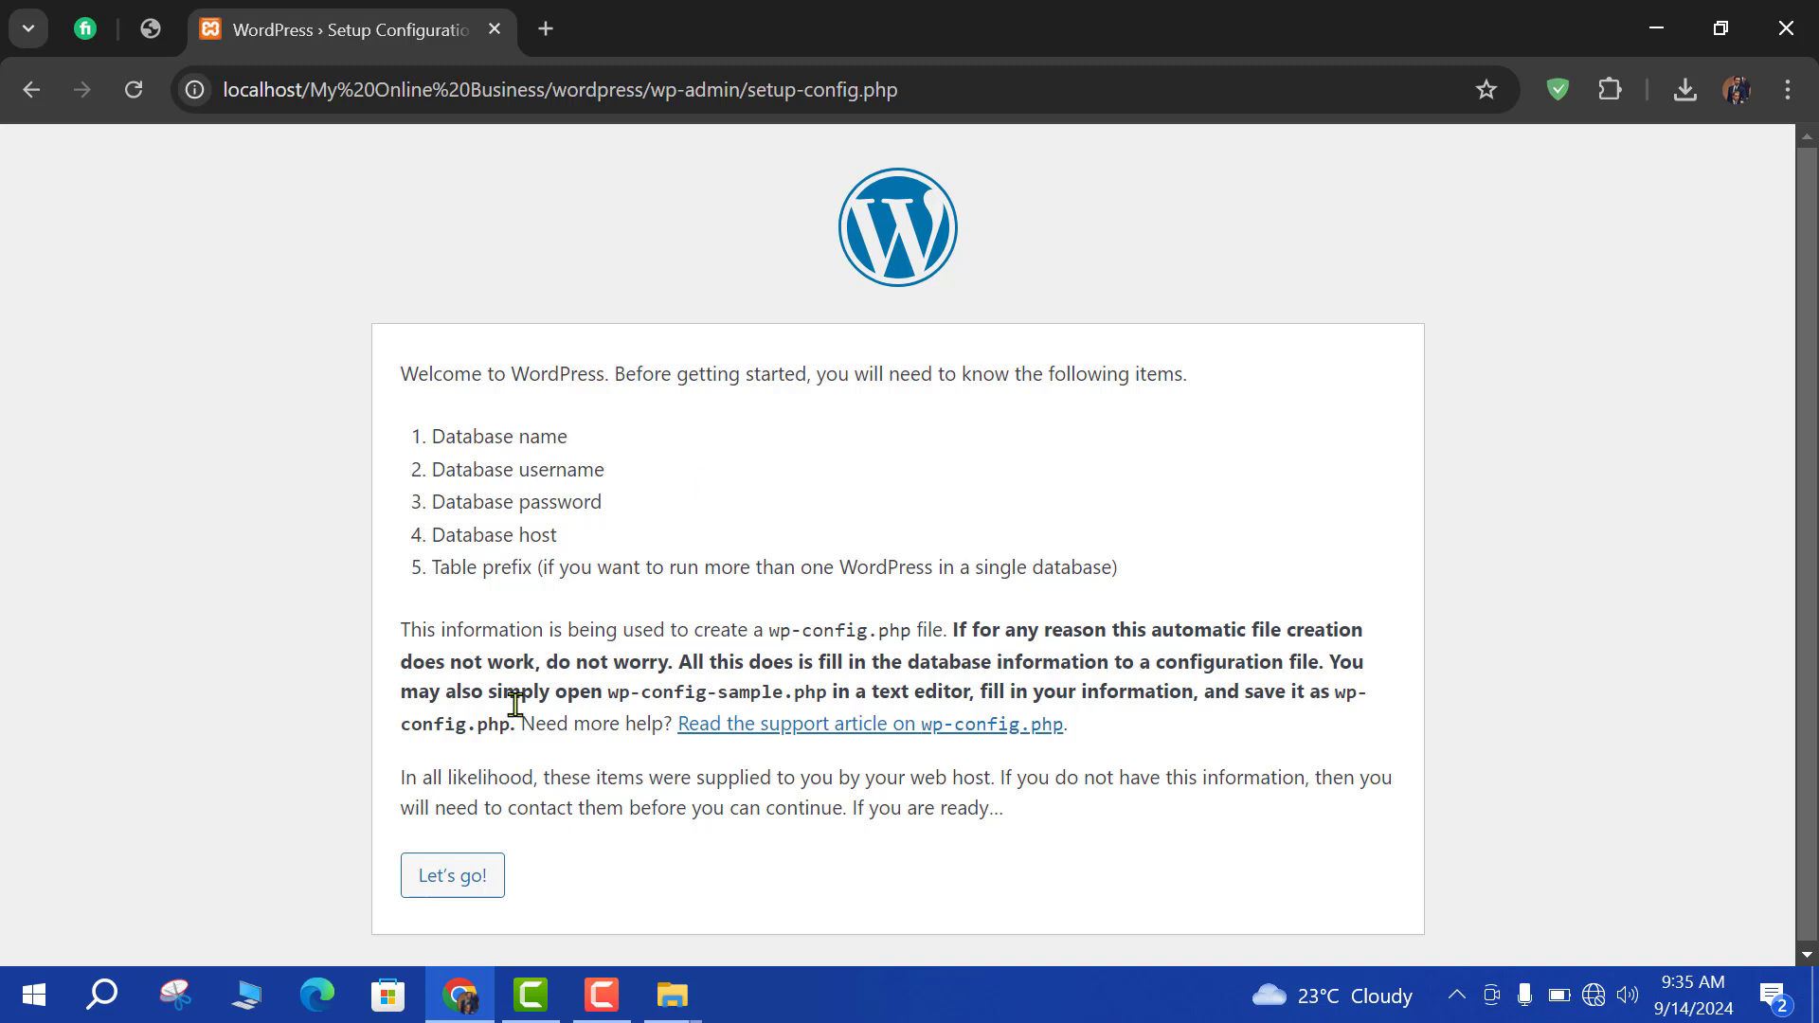
Enter database name myweb2 and username root in WordPress setup and submit.
click(446, 875)
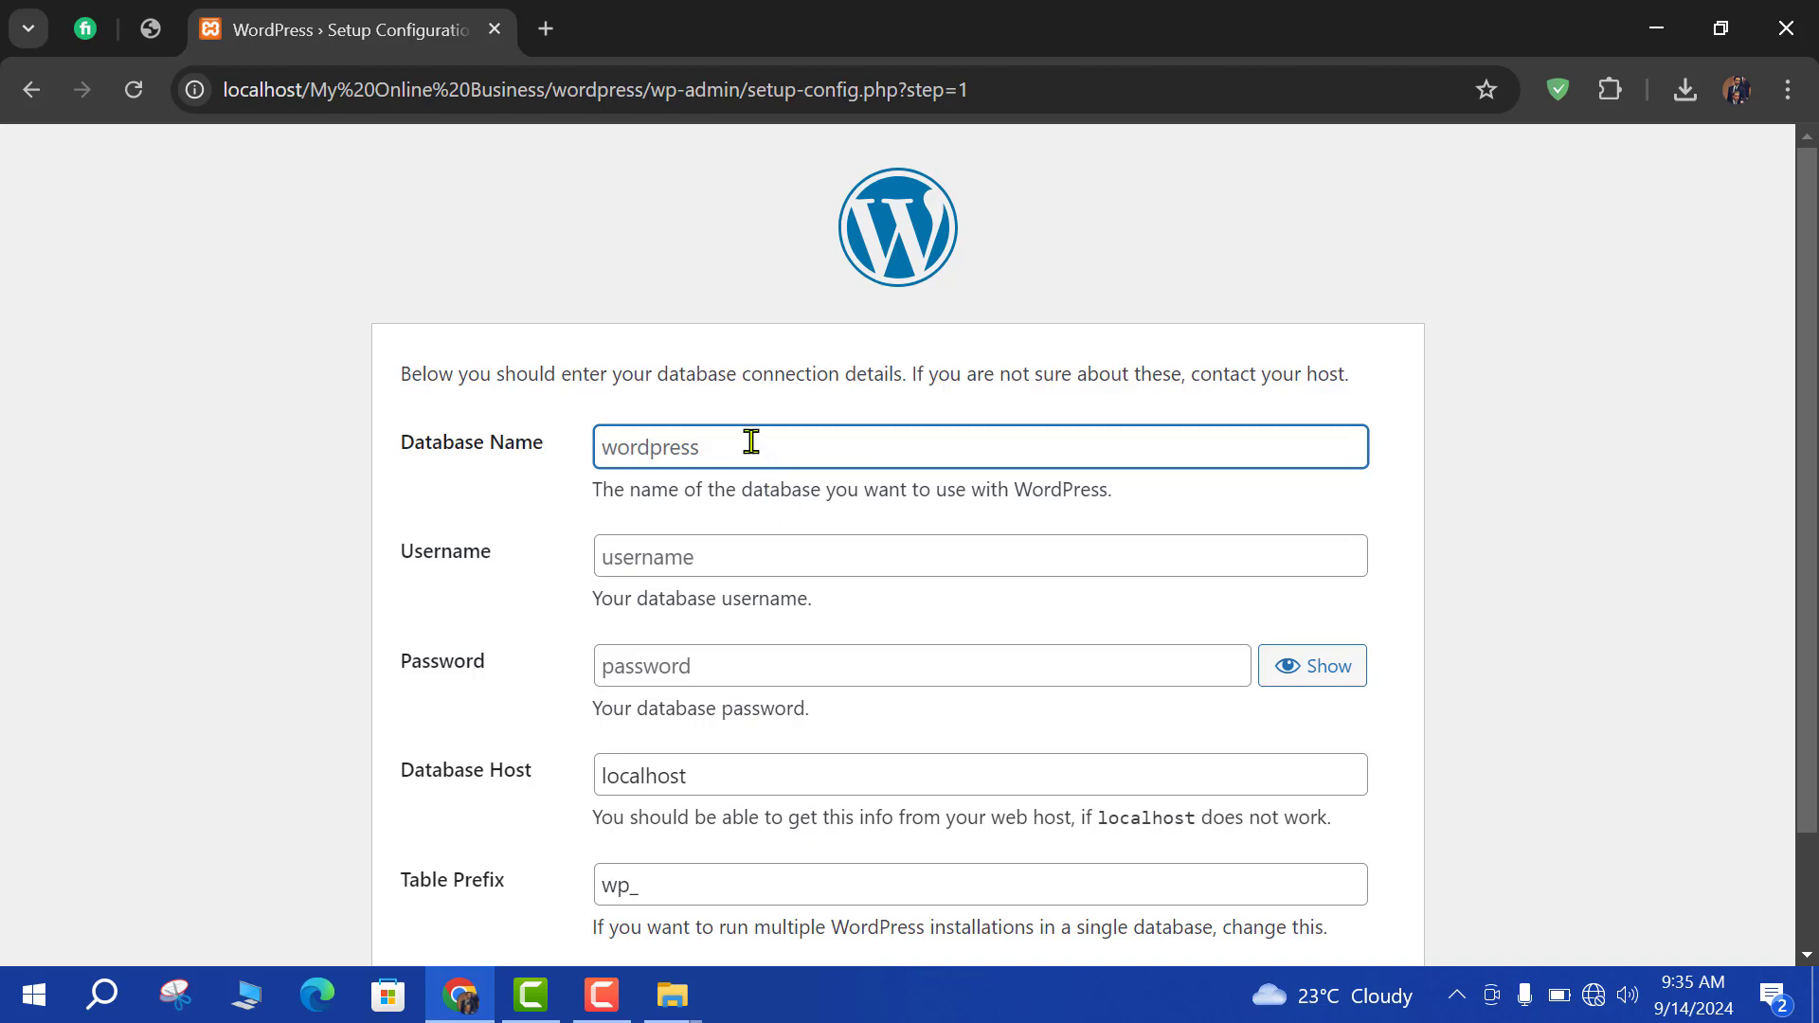
text(myweb2)
click(662, 560)
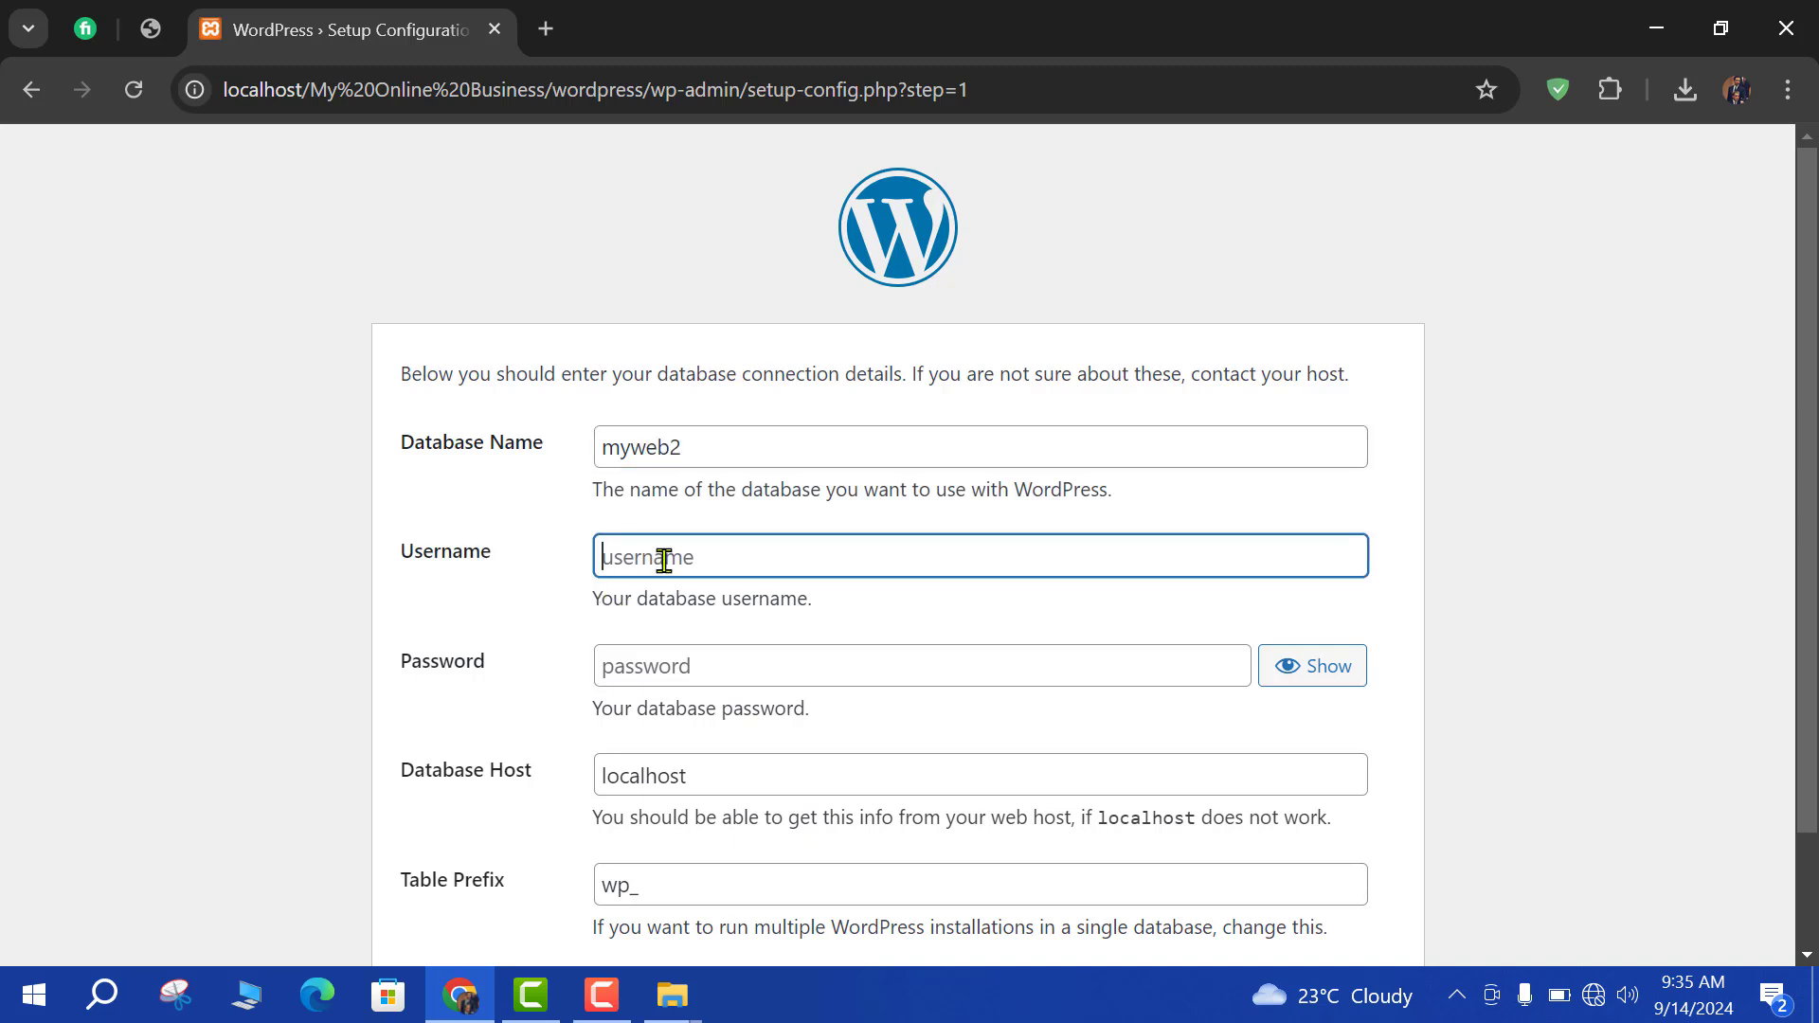
text(root)
scroll(706, 662, down, 2)
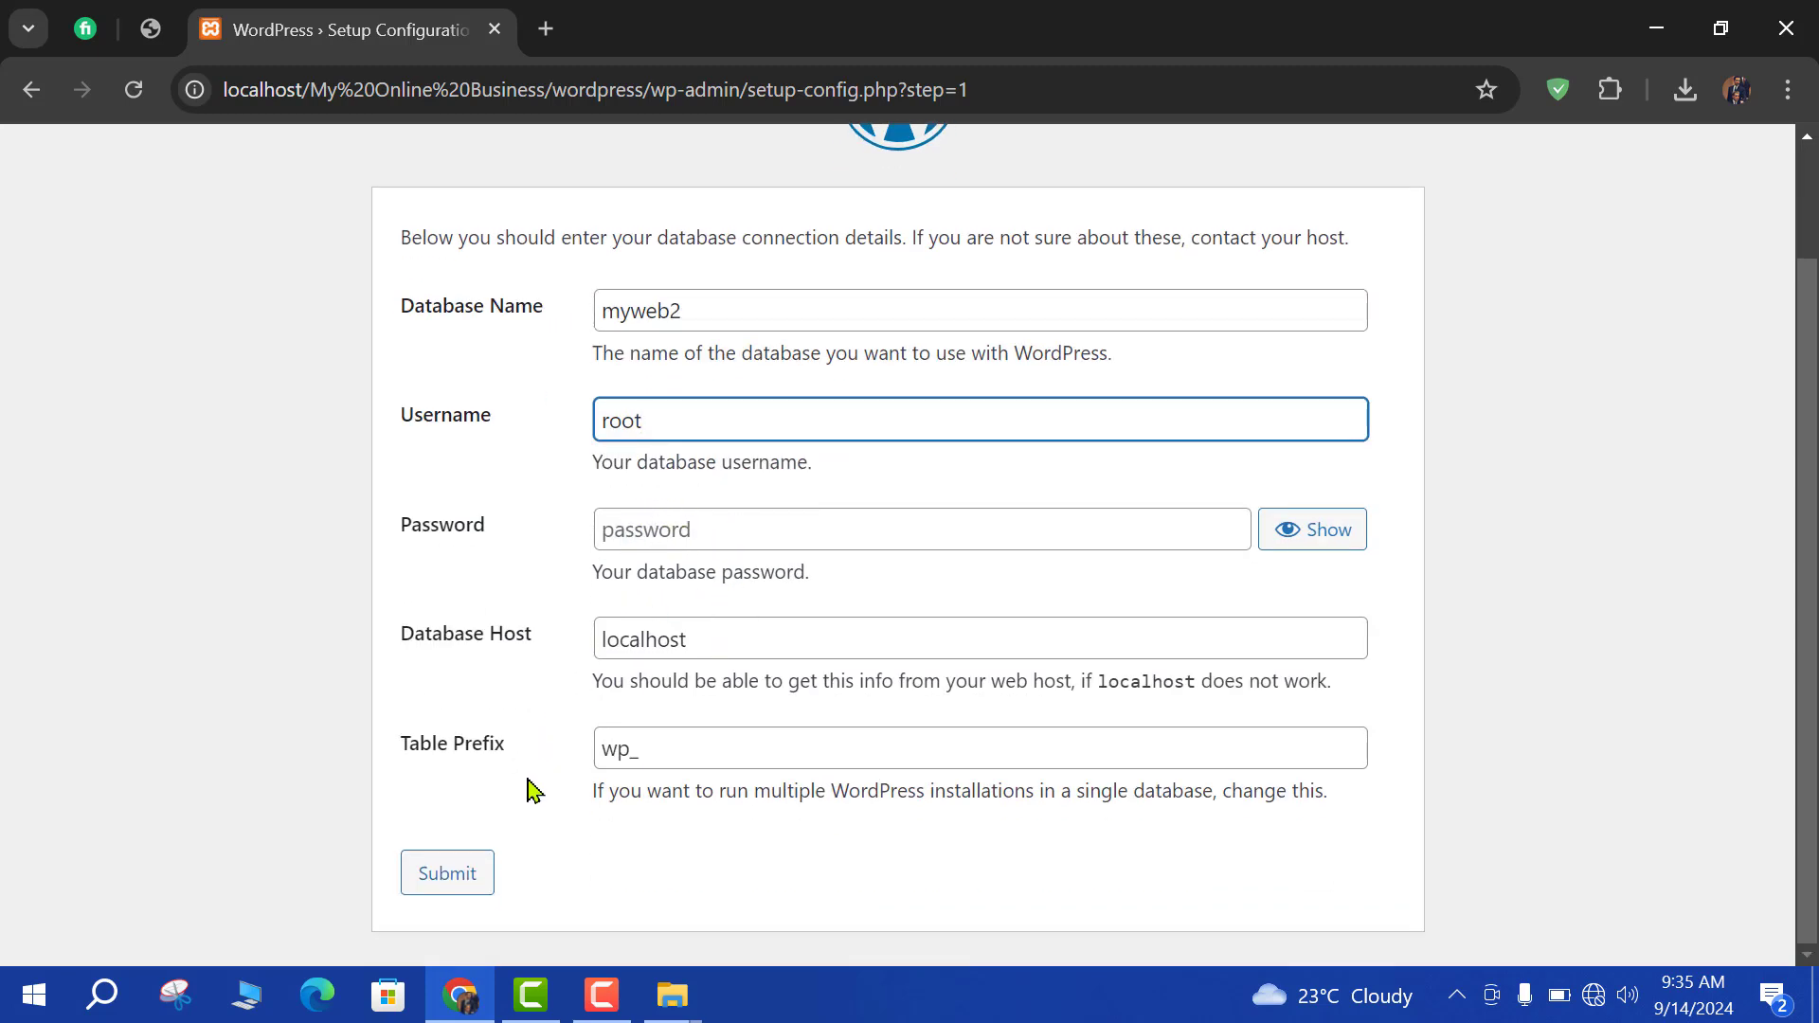
click(493, 865)
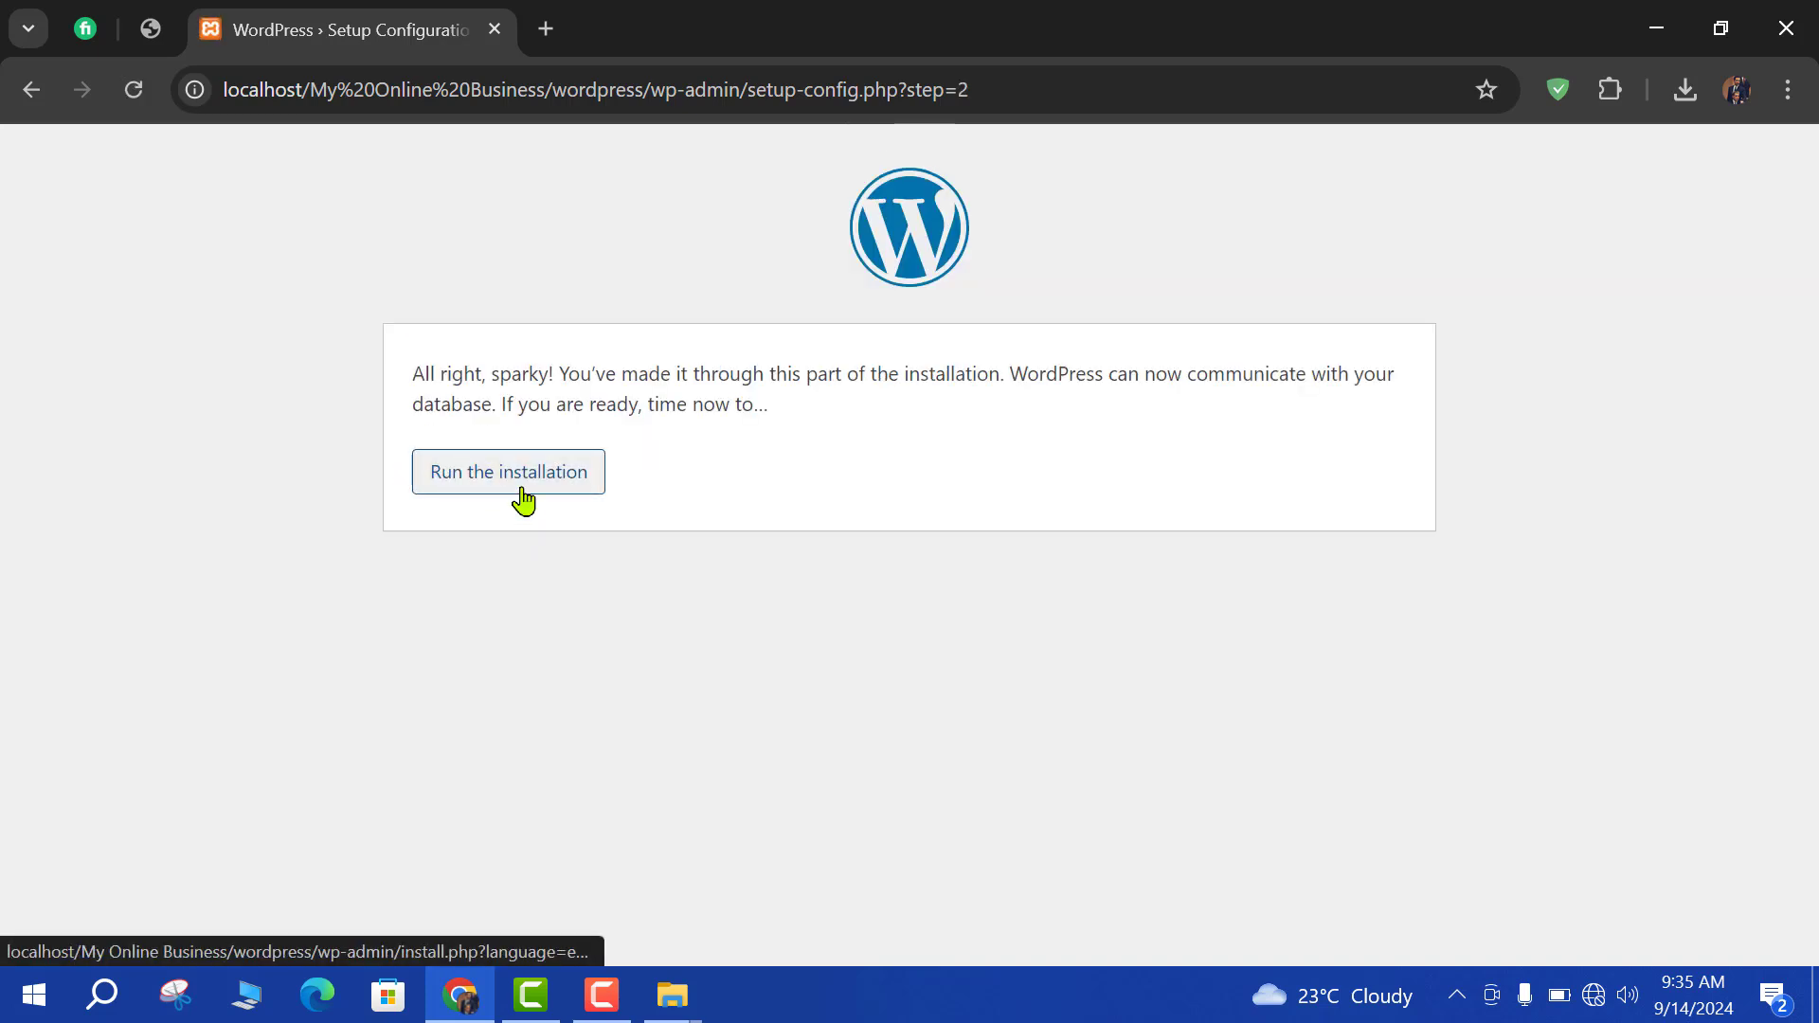
Start the installation and enter site title xyz with administrator username admin.
click(507, 486)
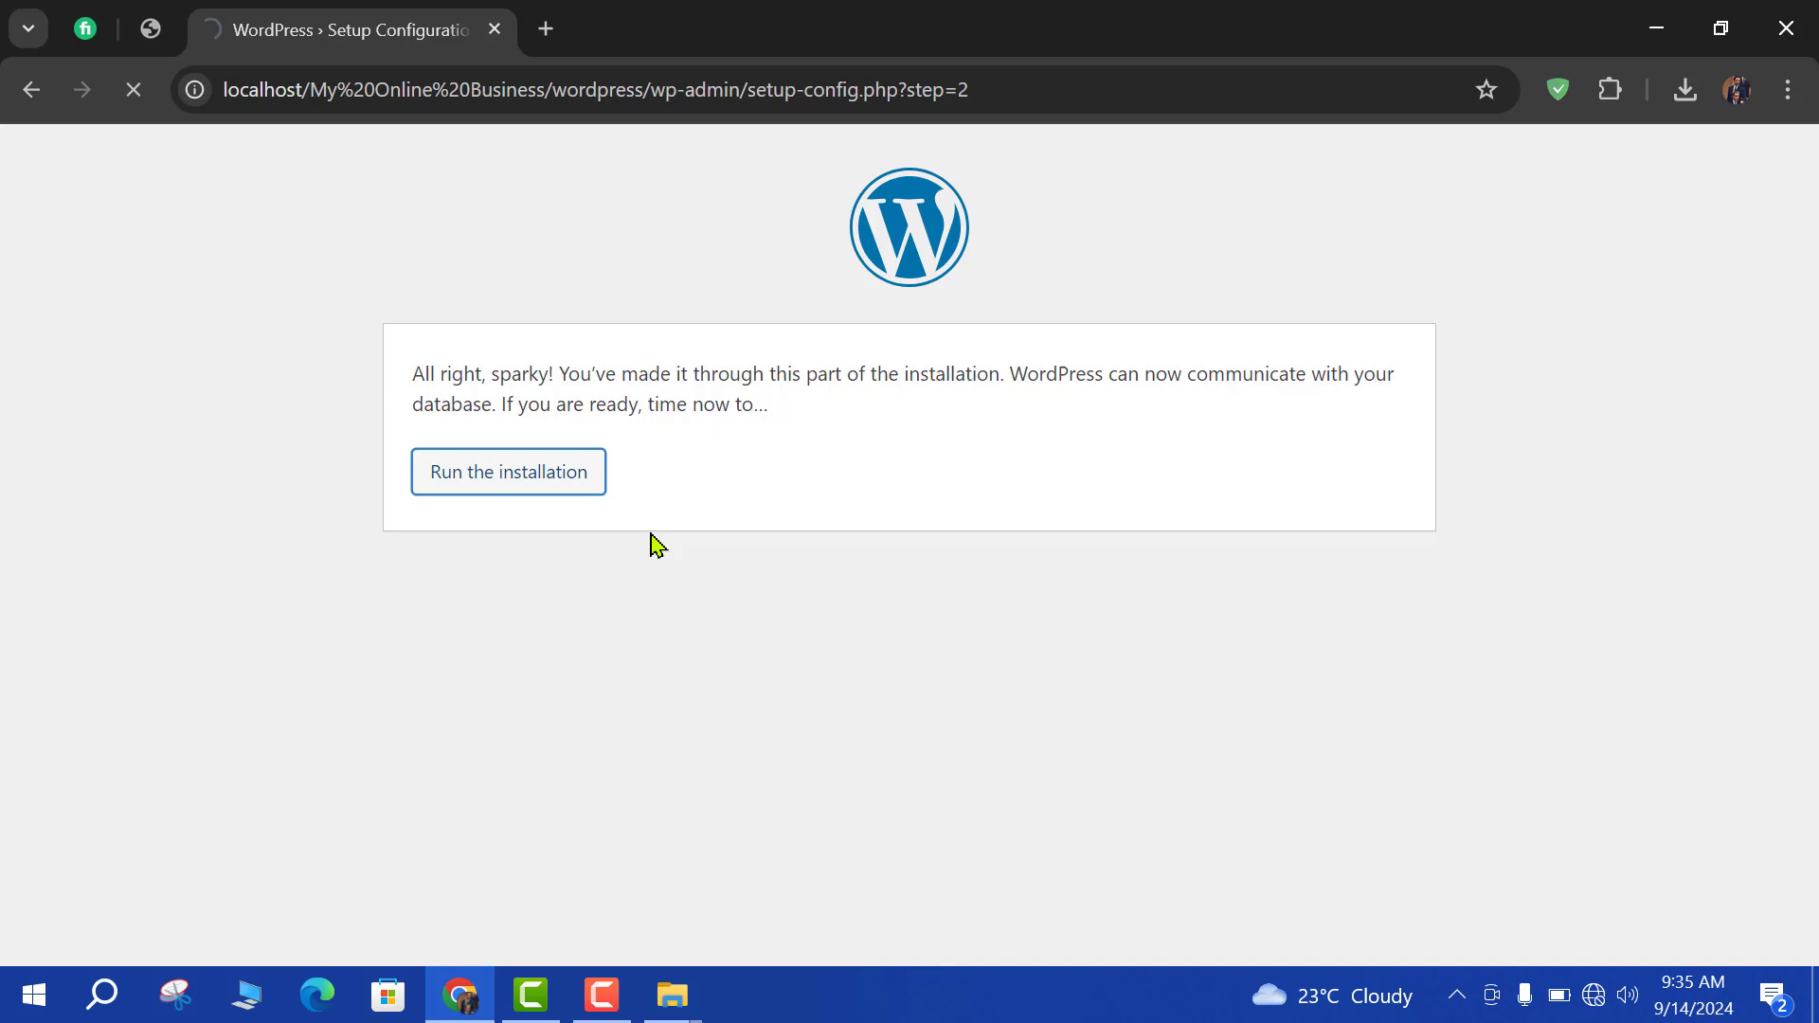
scroll(698, 605, down, 3)
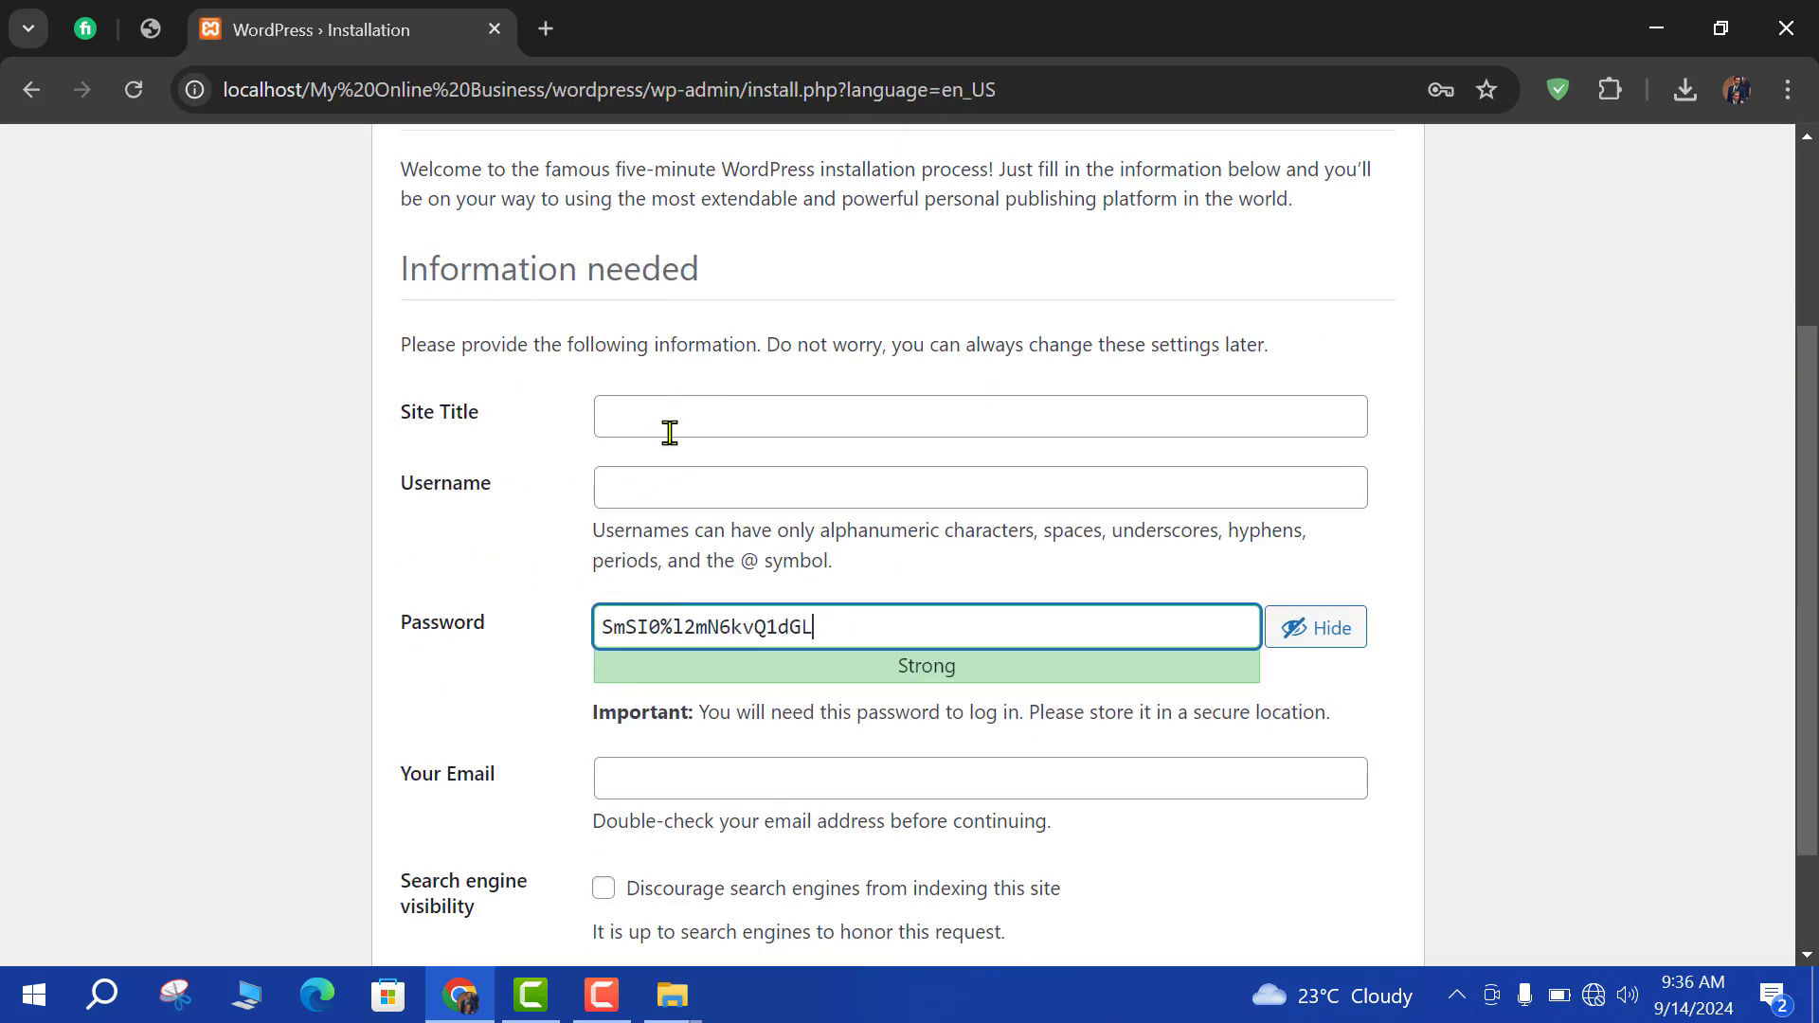
click(660, 428)
text(xyz)
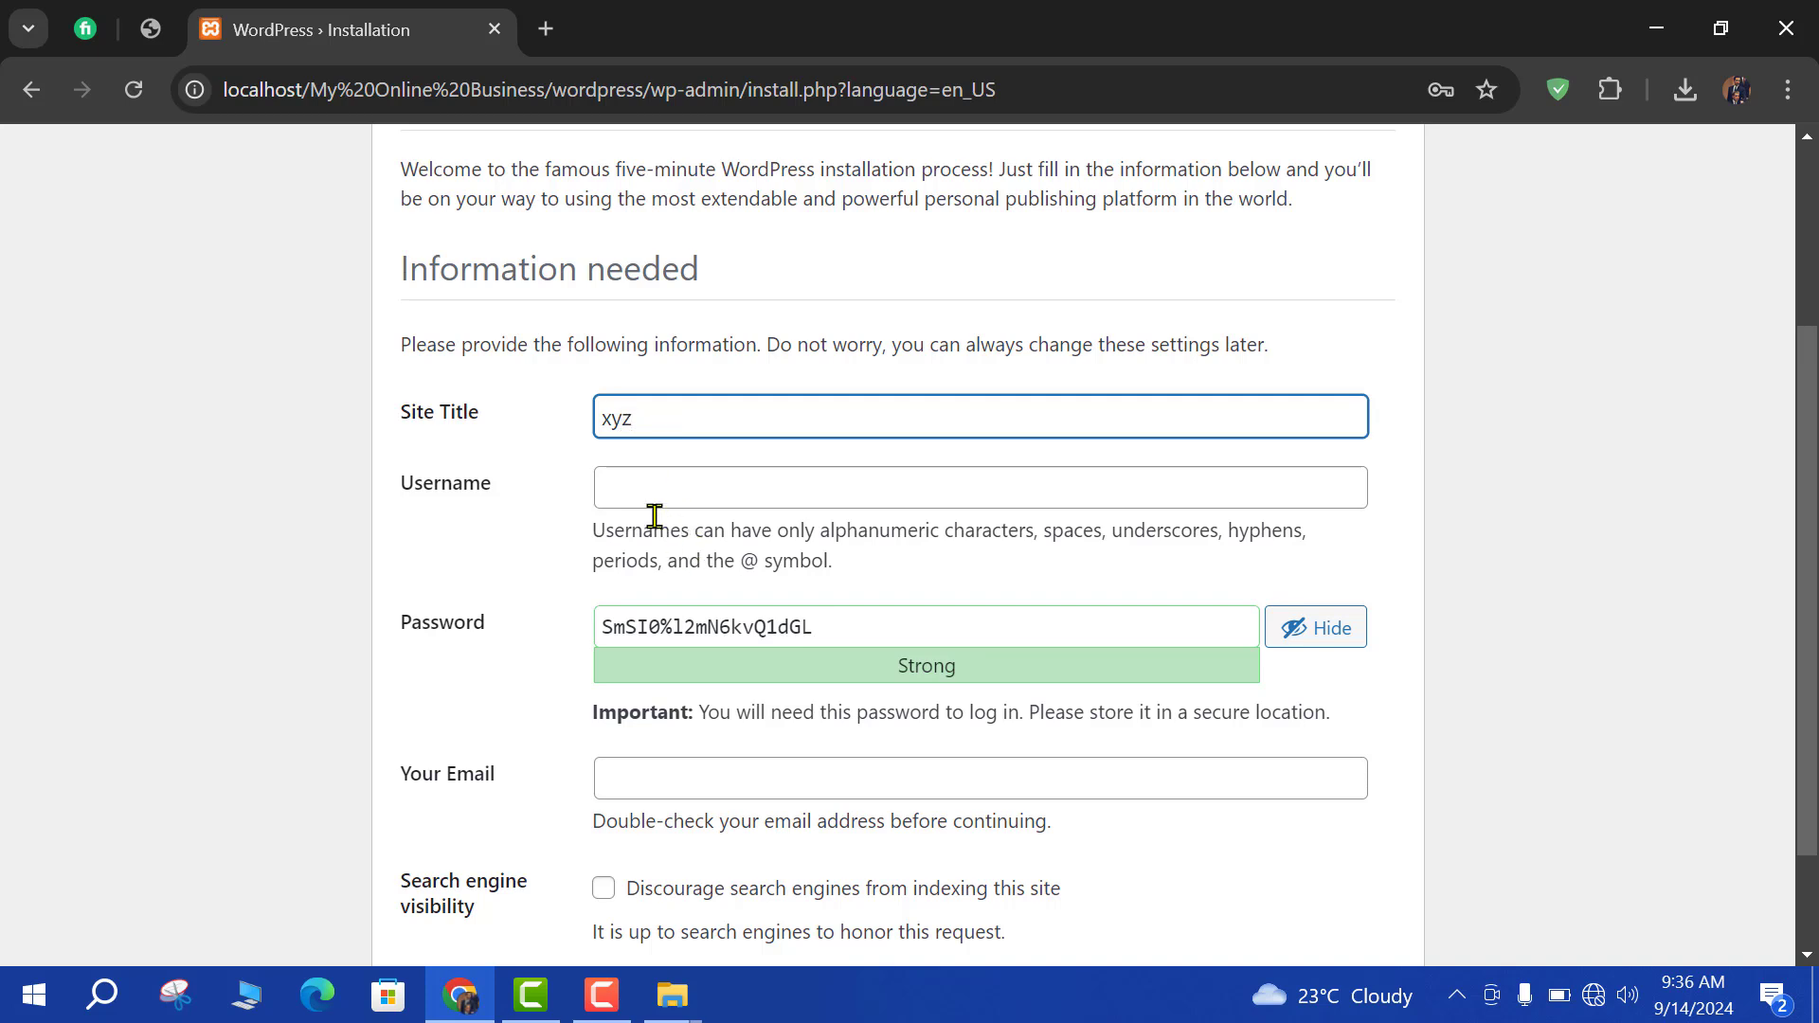
click(660, 490)
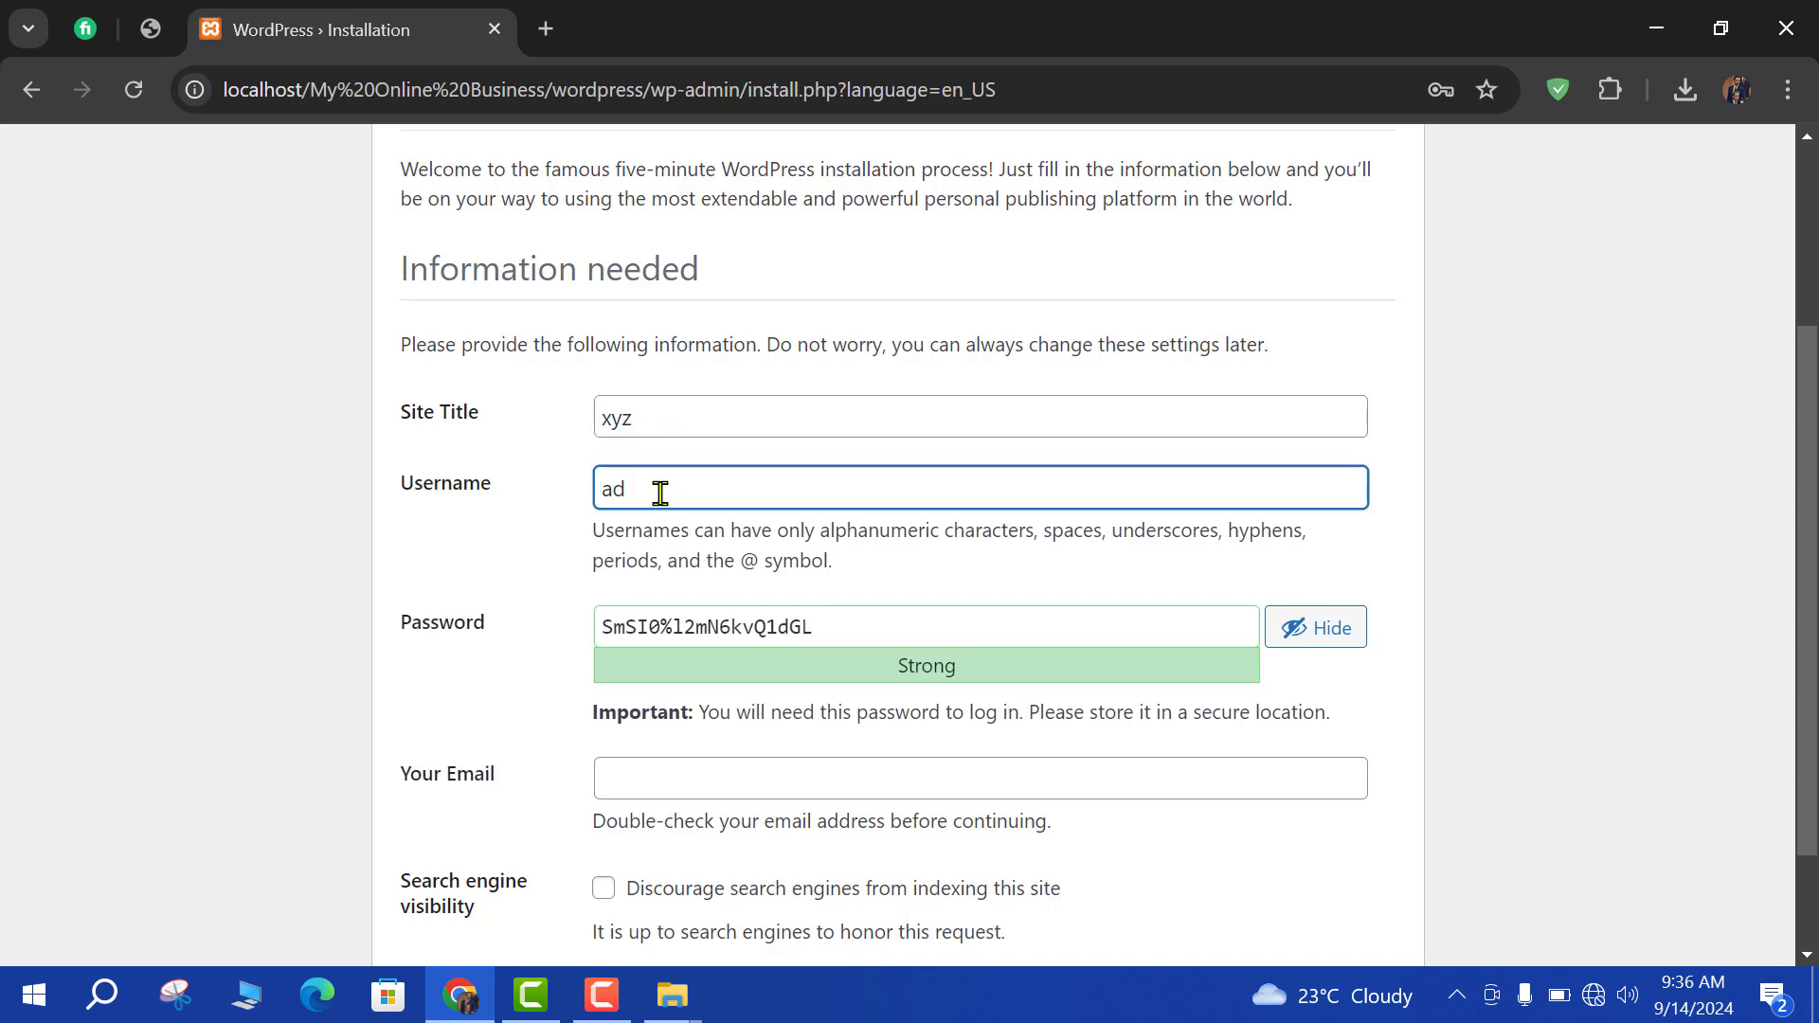
text(admin)
Replace the generated password with a weak one, confirm it, add the admin e-mail, and install.
click(695, 628)
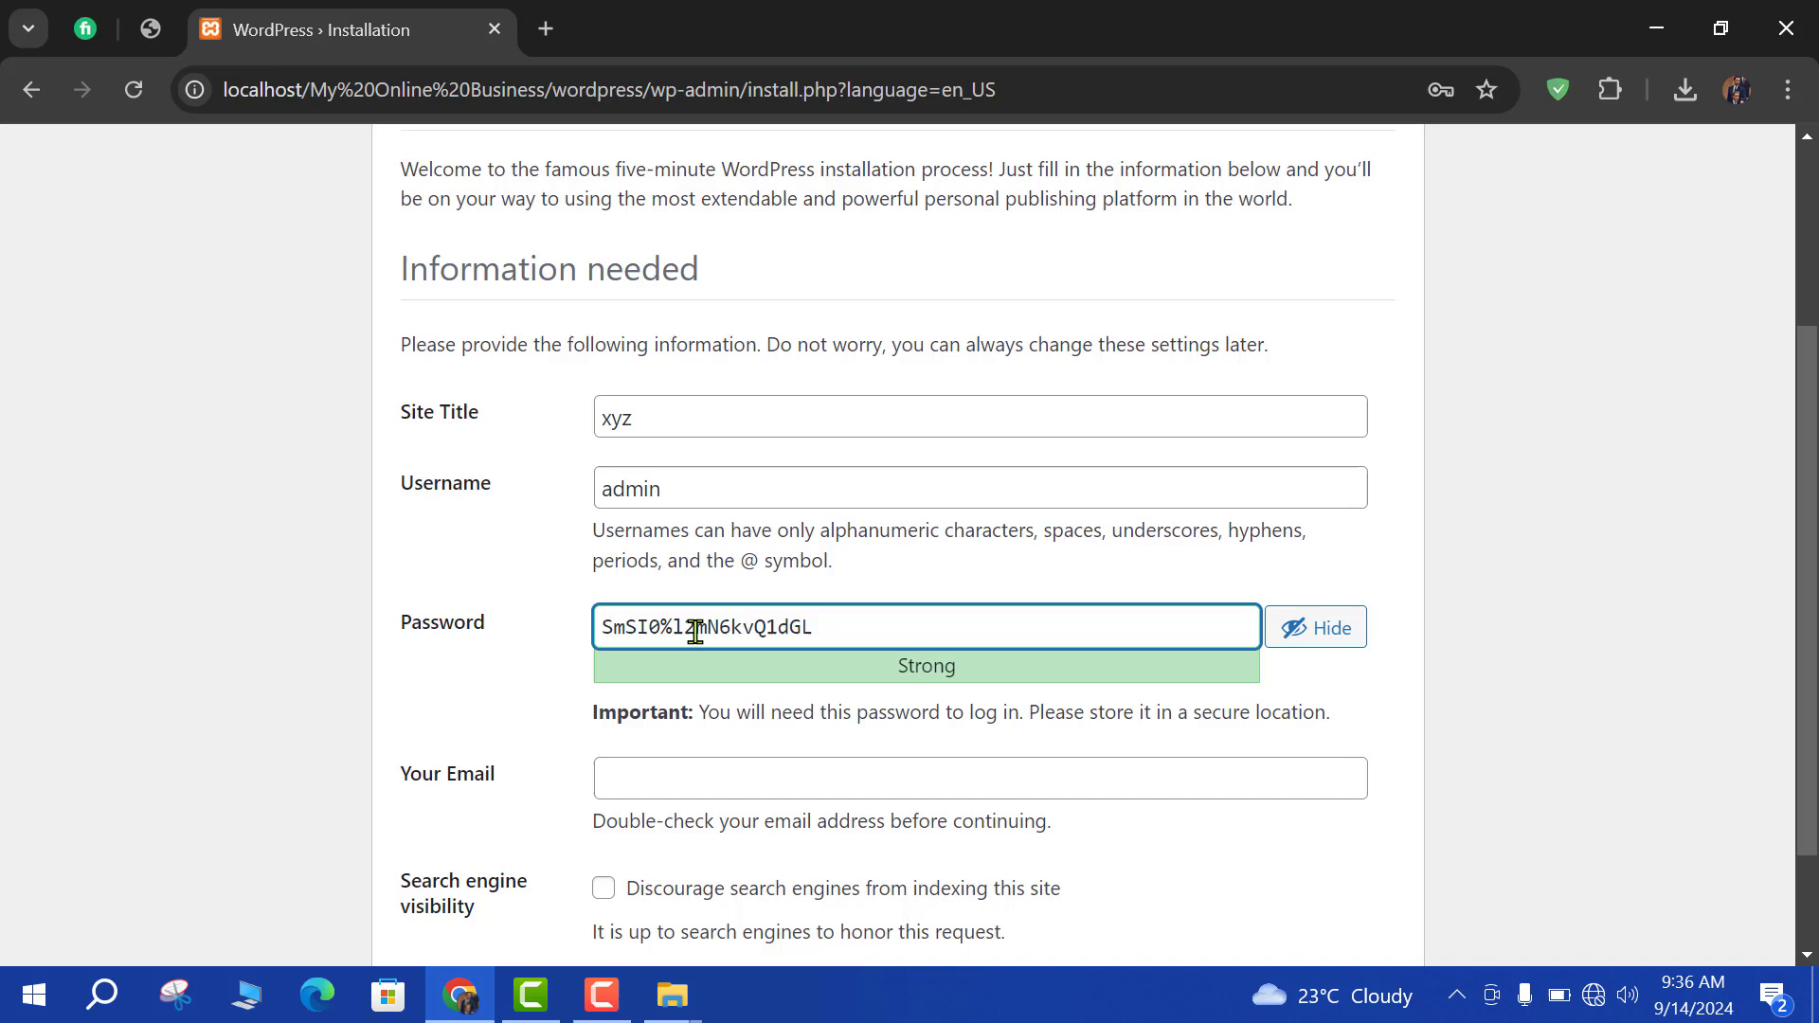
triple_click(695, 628)
text(admi)
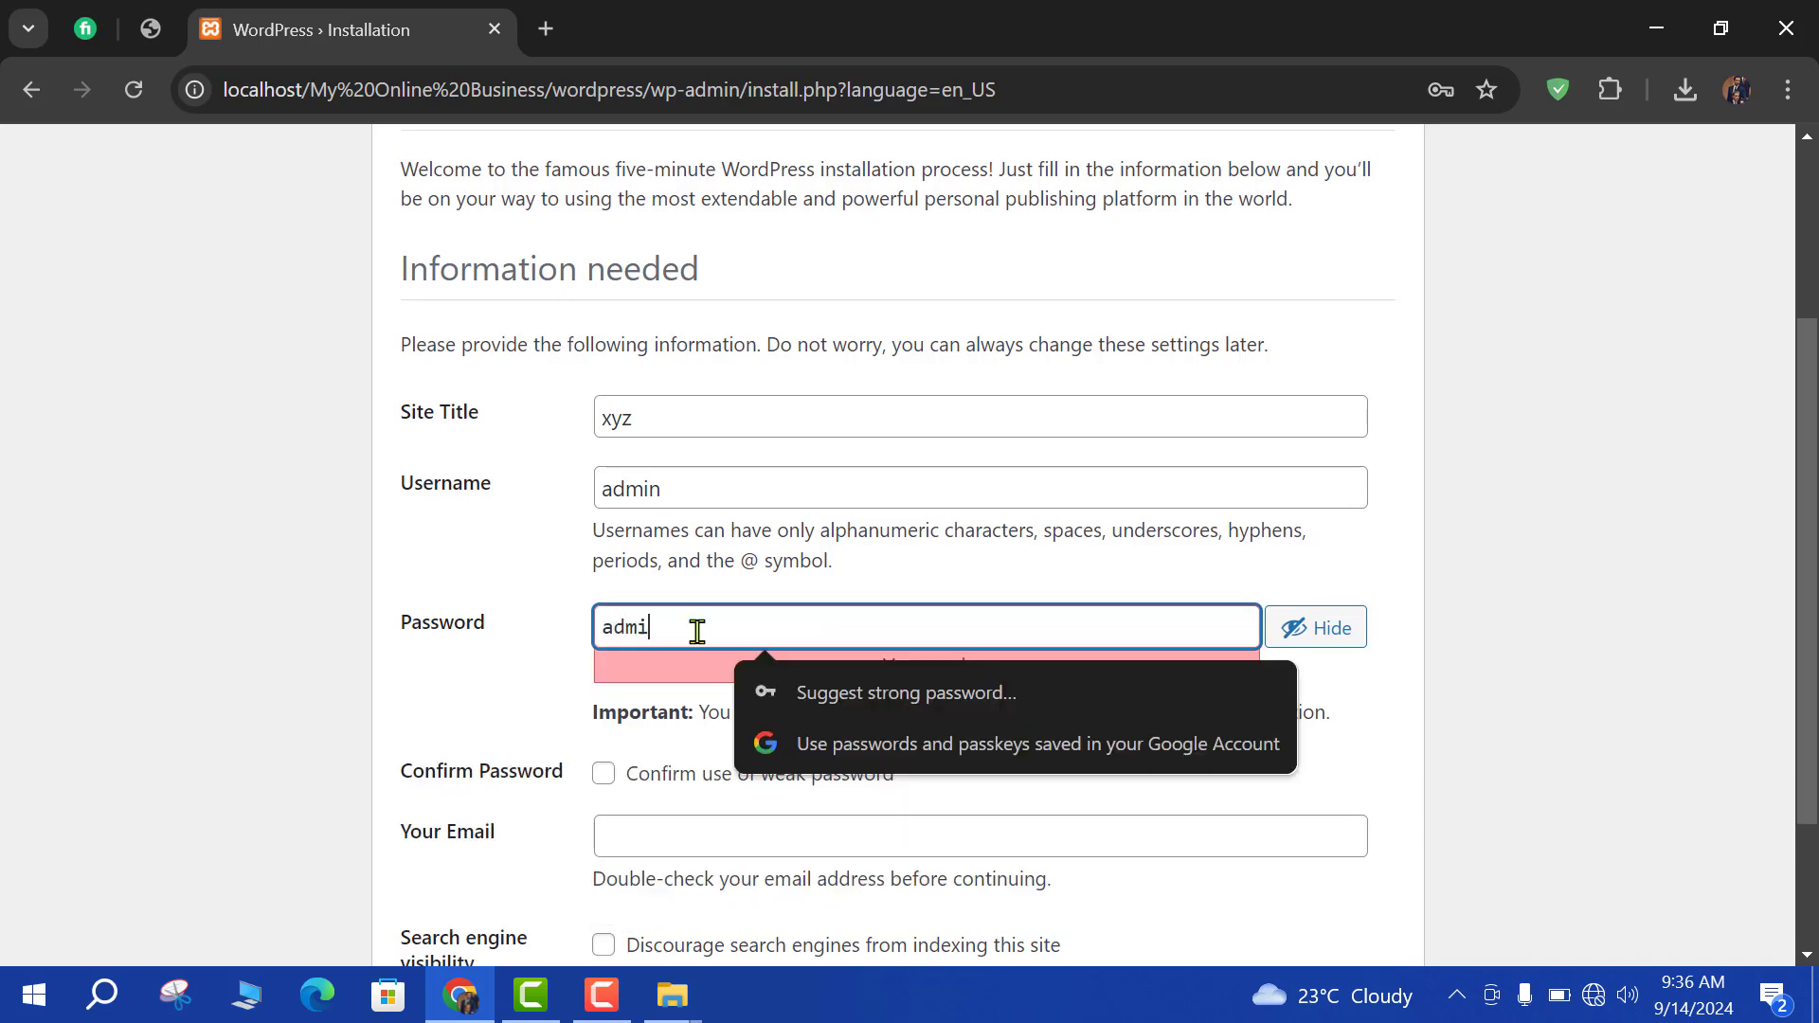
text(n)
click(604, 773)
scroll(650, 714, down, 2)
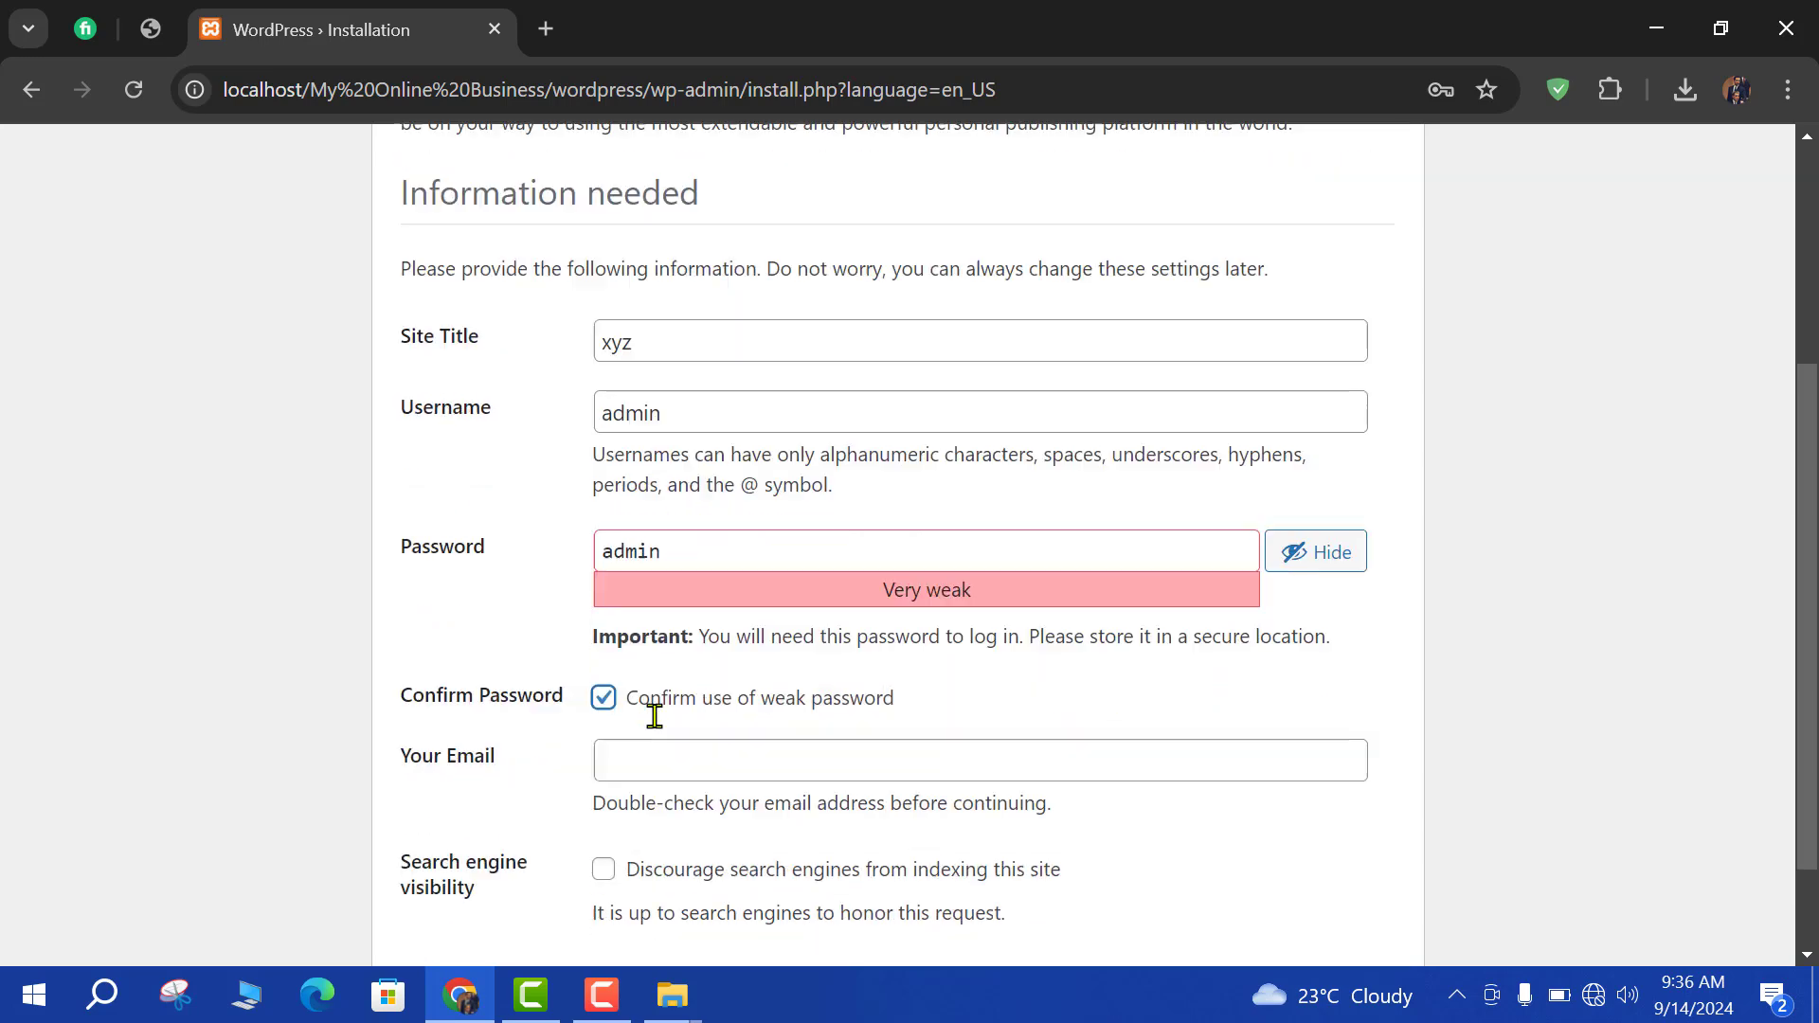
click(667, 640)
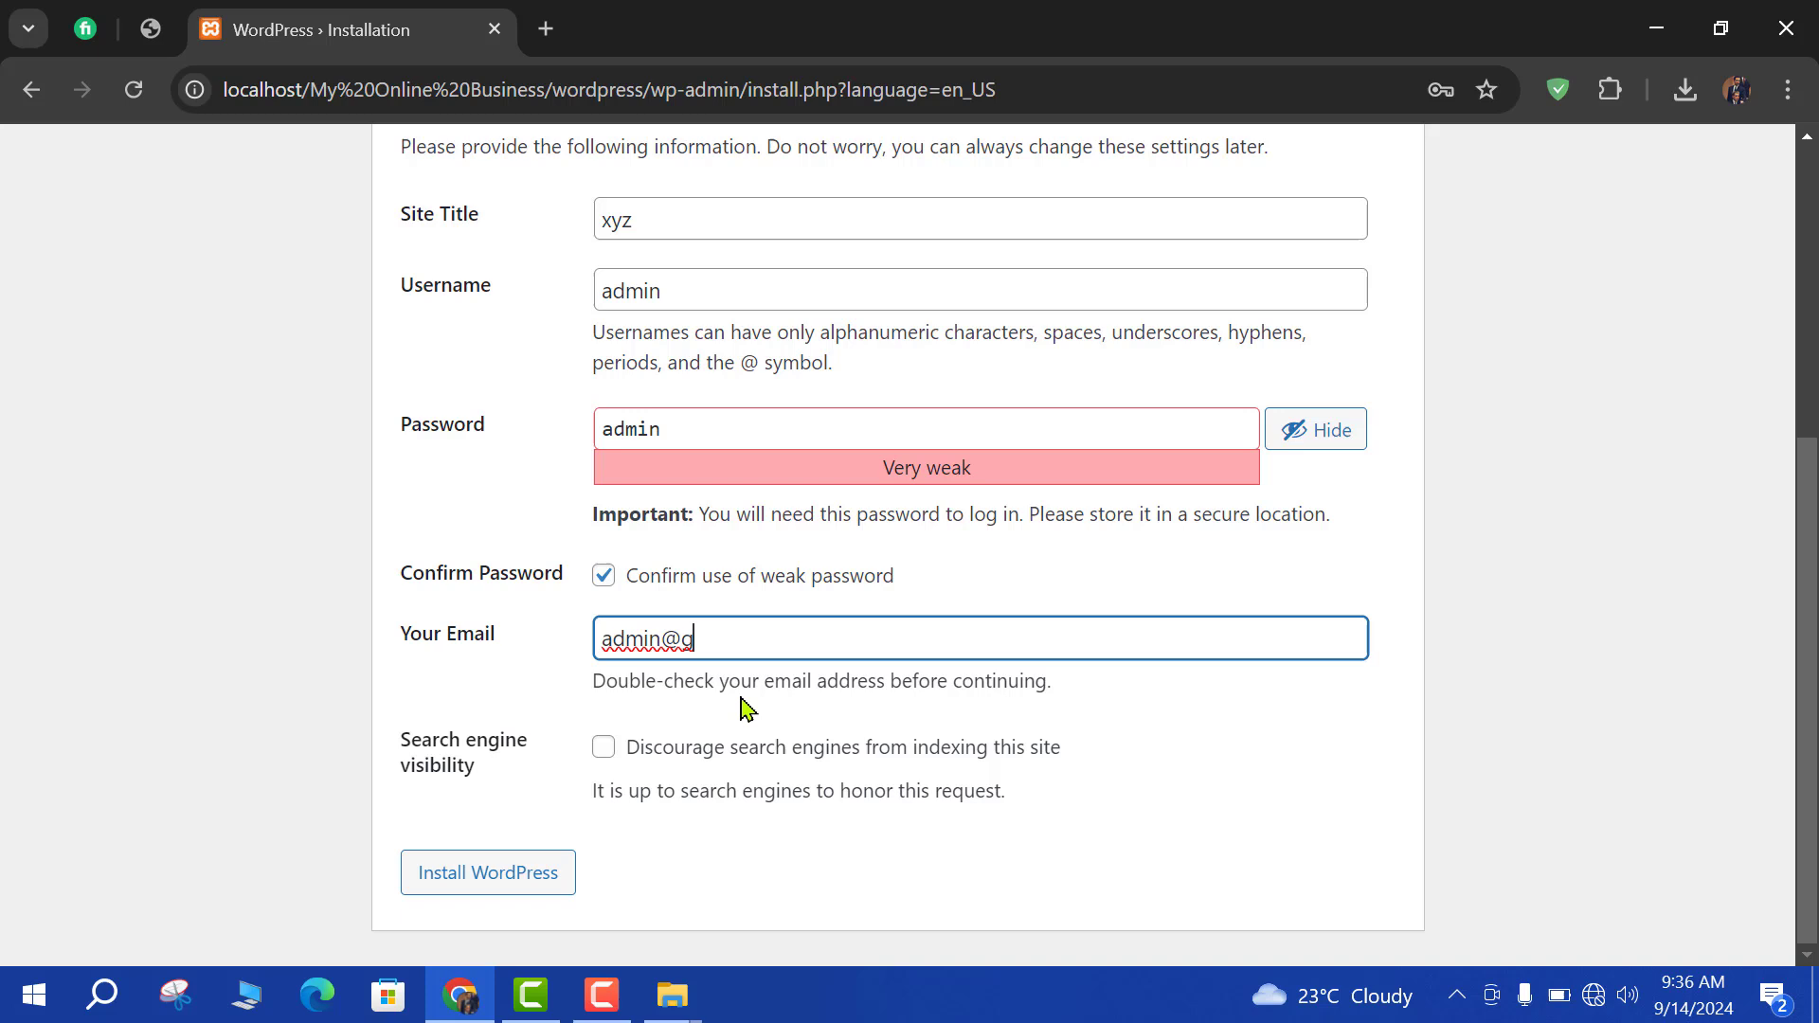
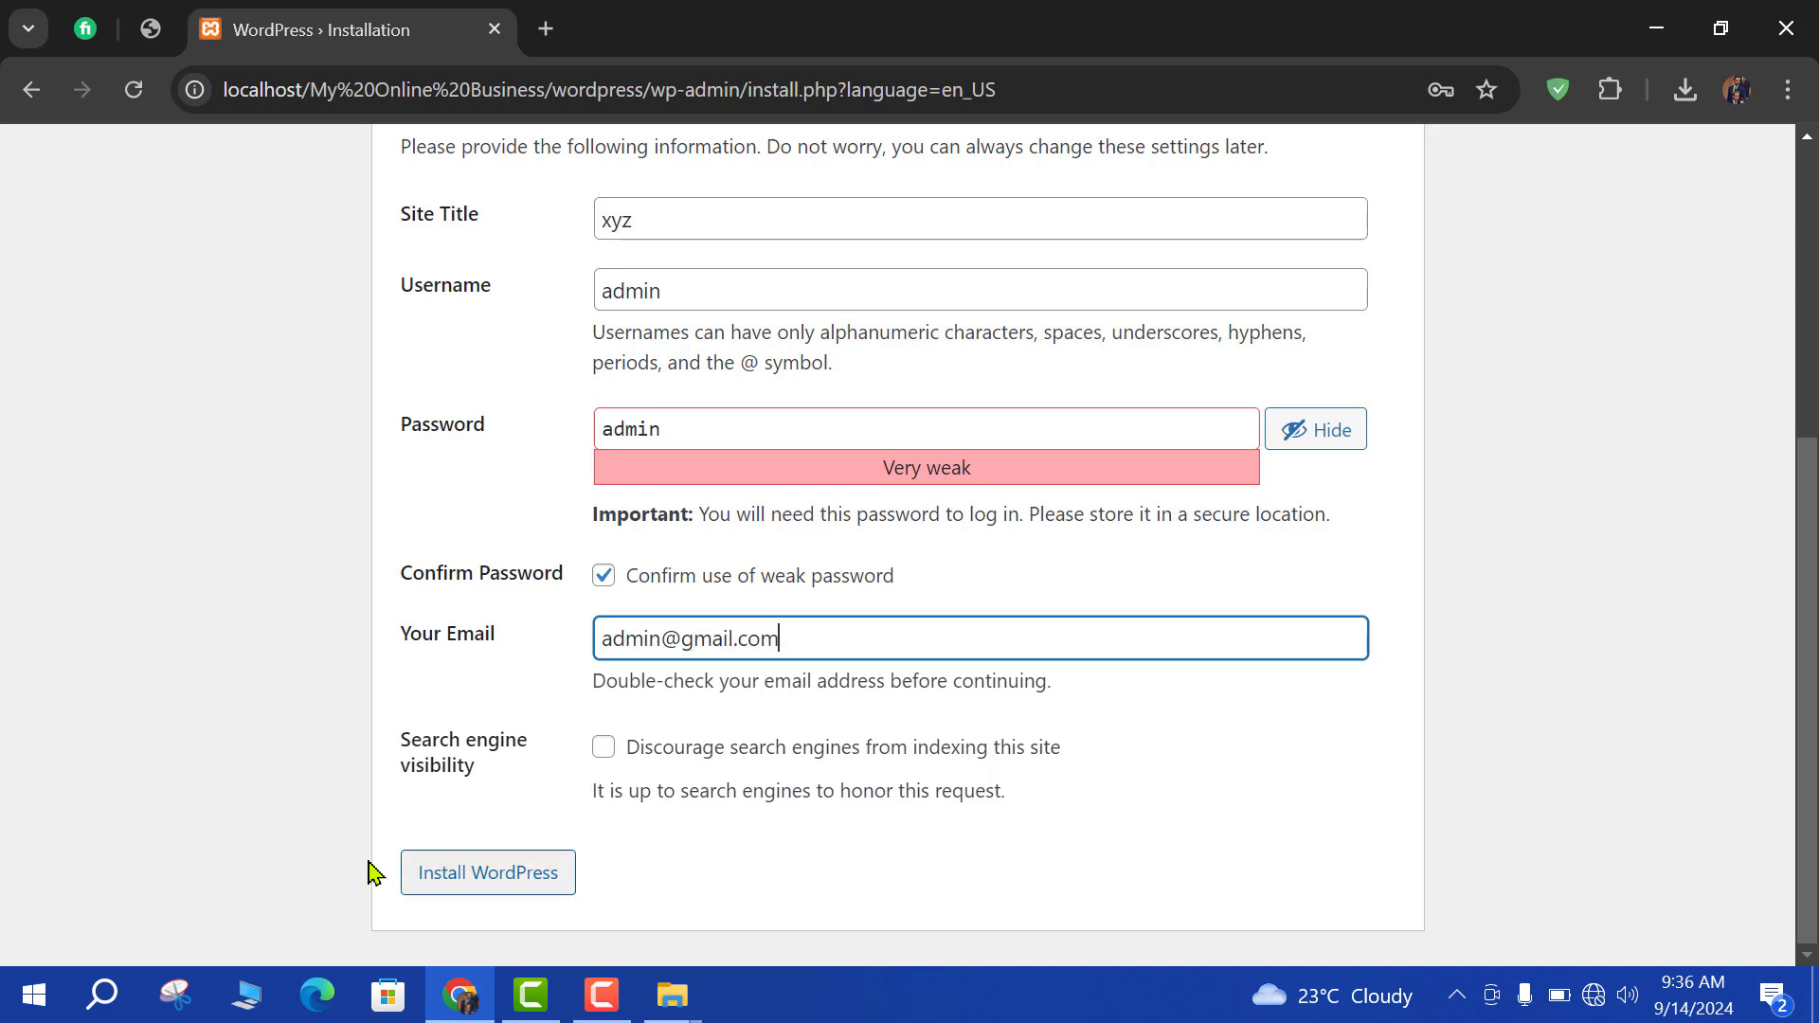
click(457, 881)
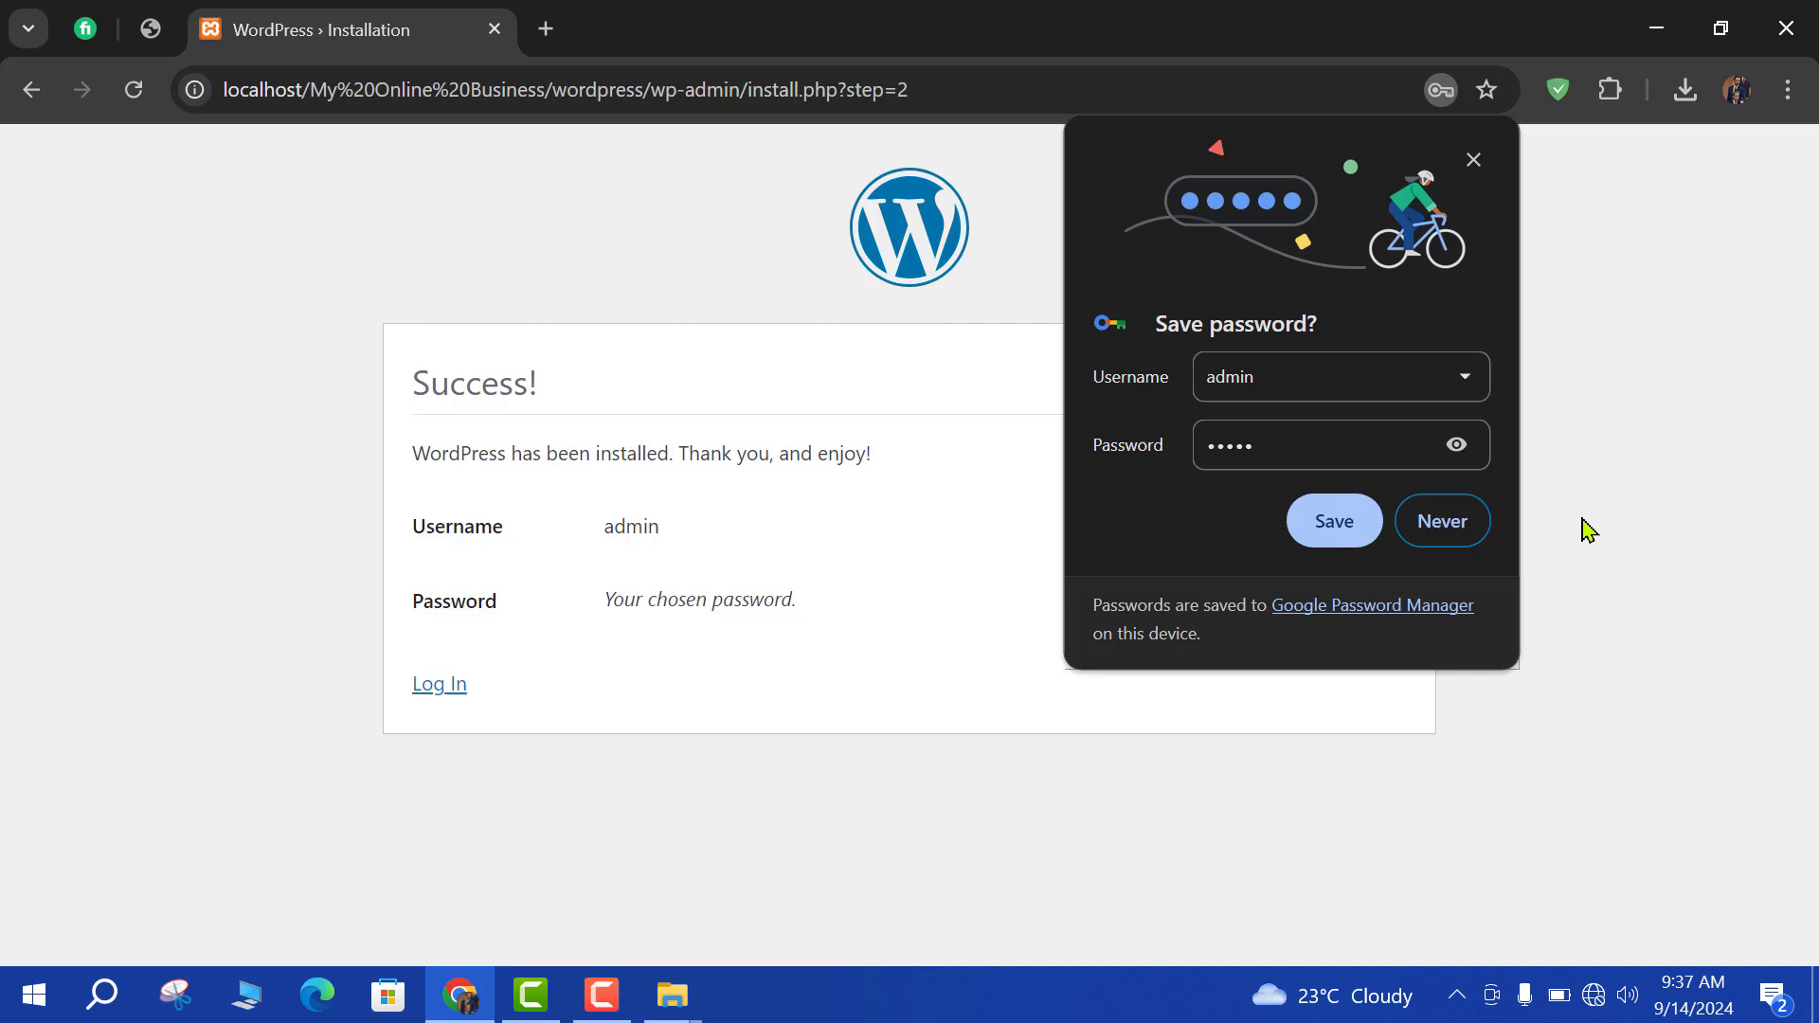
Decline Chrome's password saving and log in to the xyz dashboard as admin with the account password.
click(1459, 522)
click(438, 706)
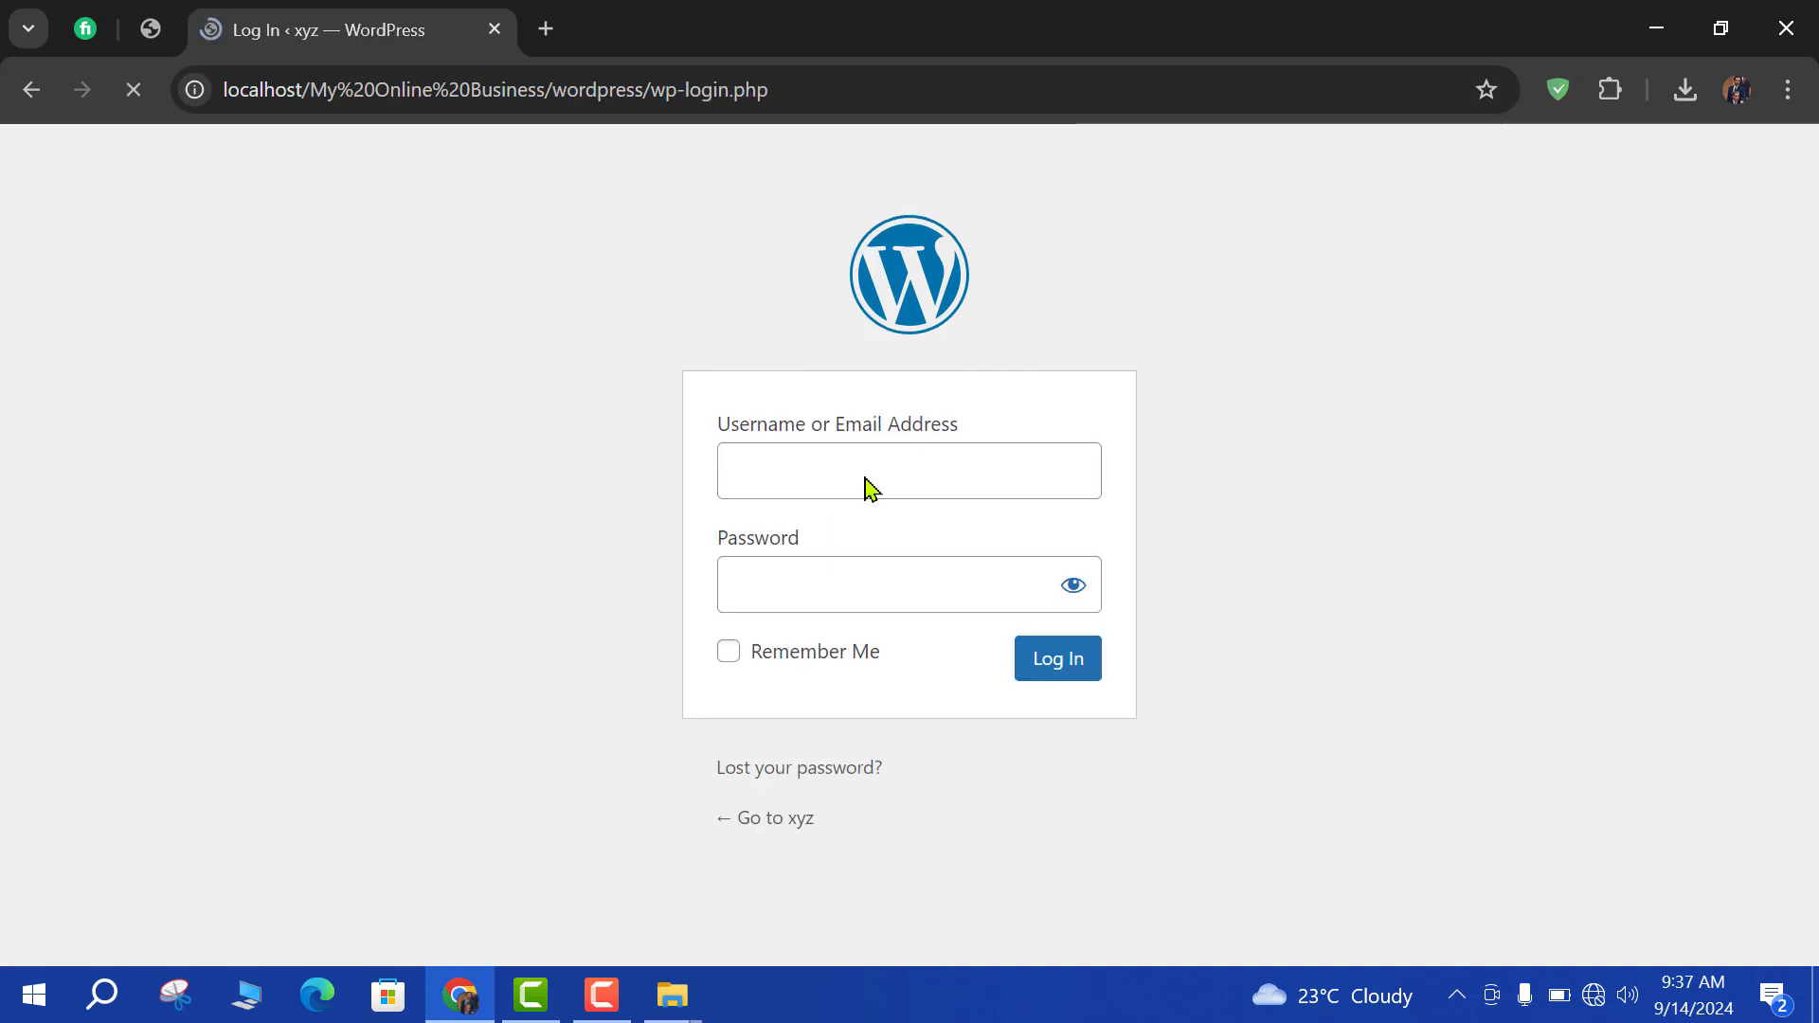
text(ad)
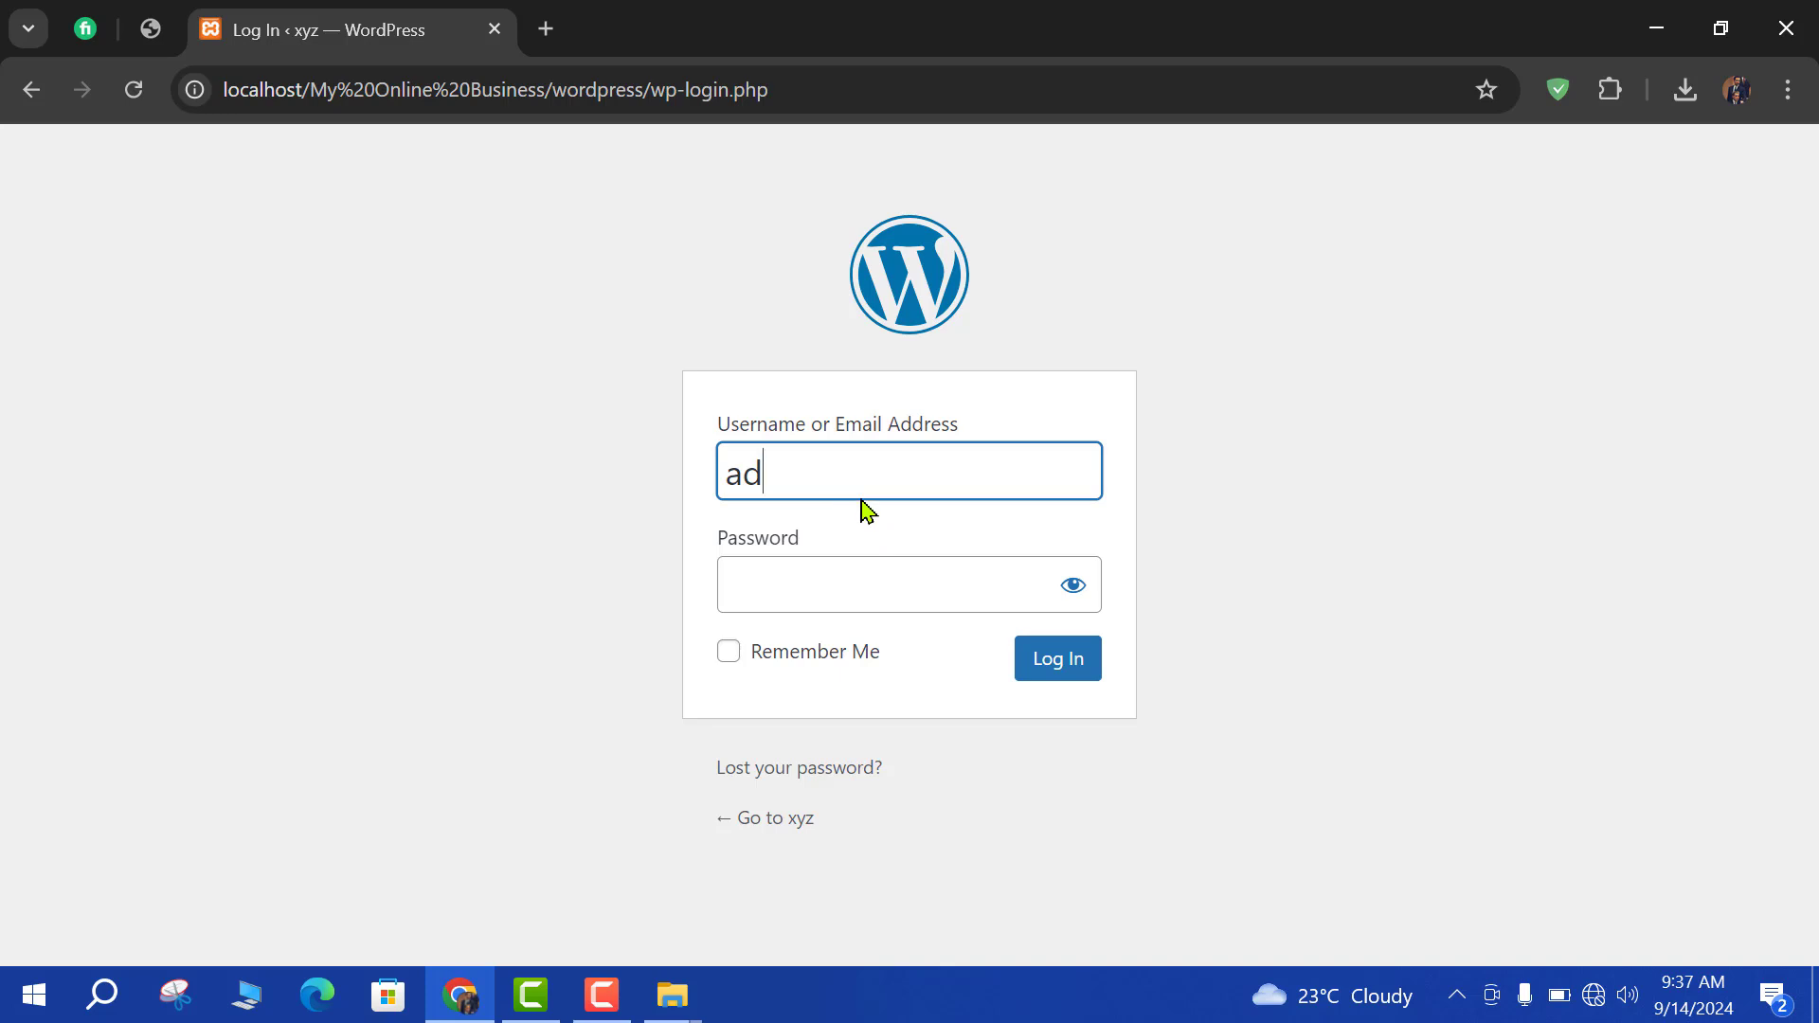
text(min)
click(834, 599)
text(••)
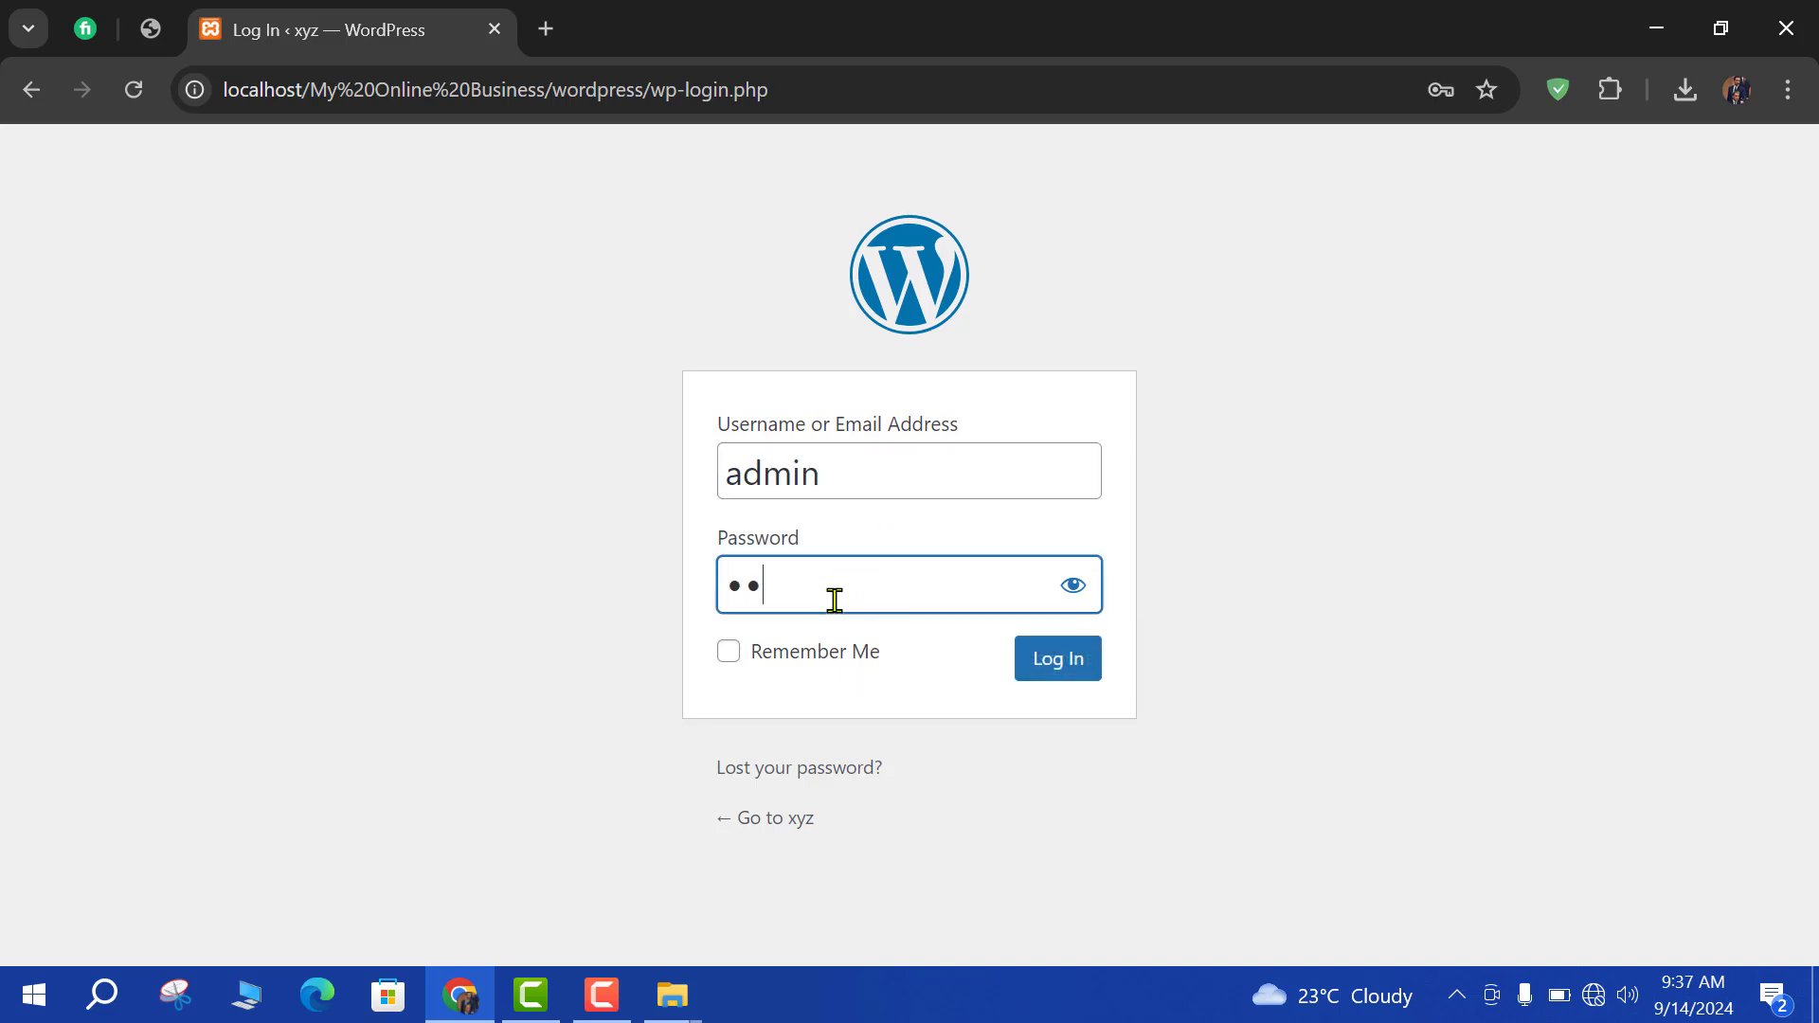
text(•••)
click(1053, 671)
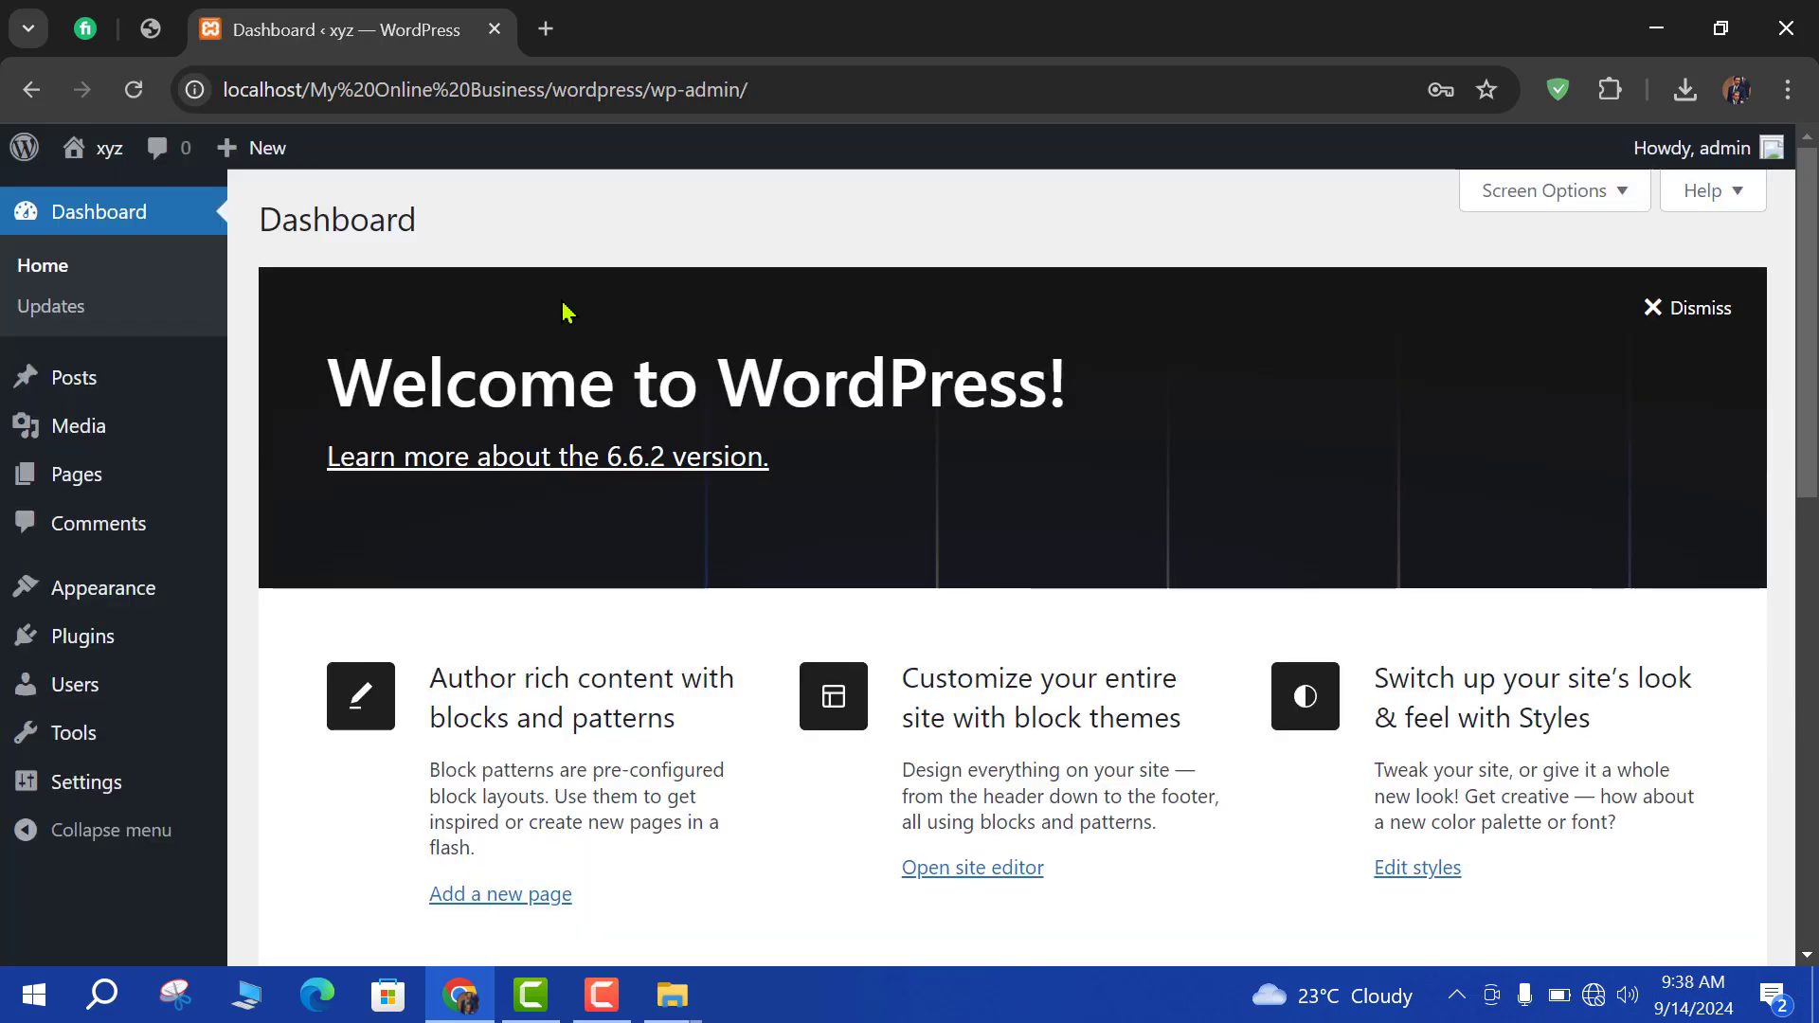
Open Visit Site for xyz in a new tab and scroll through the default homepage.
mouse_move(76, 154)
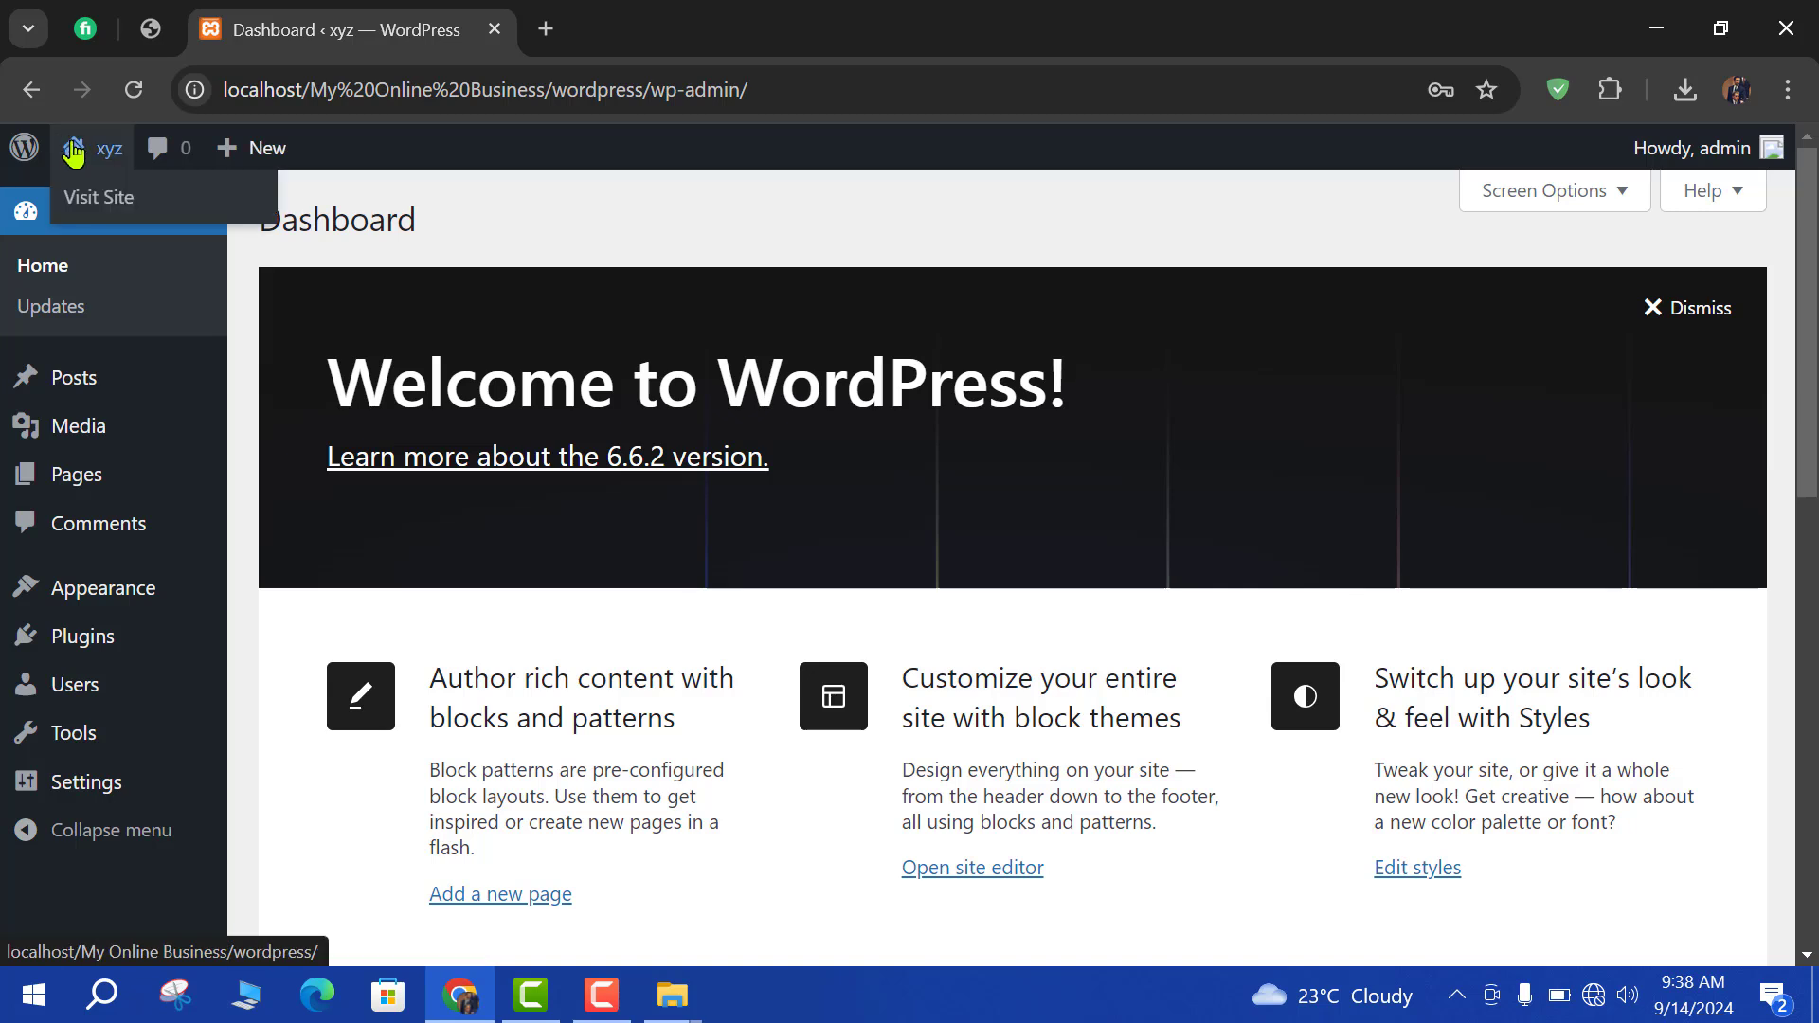
right_click(92, 213)
click(150, 233)
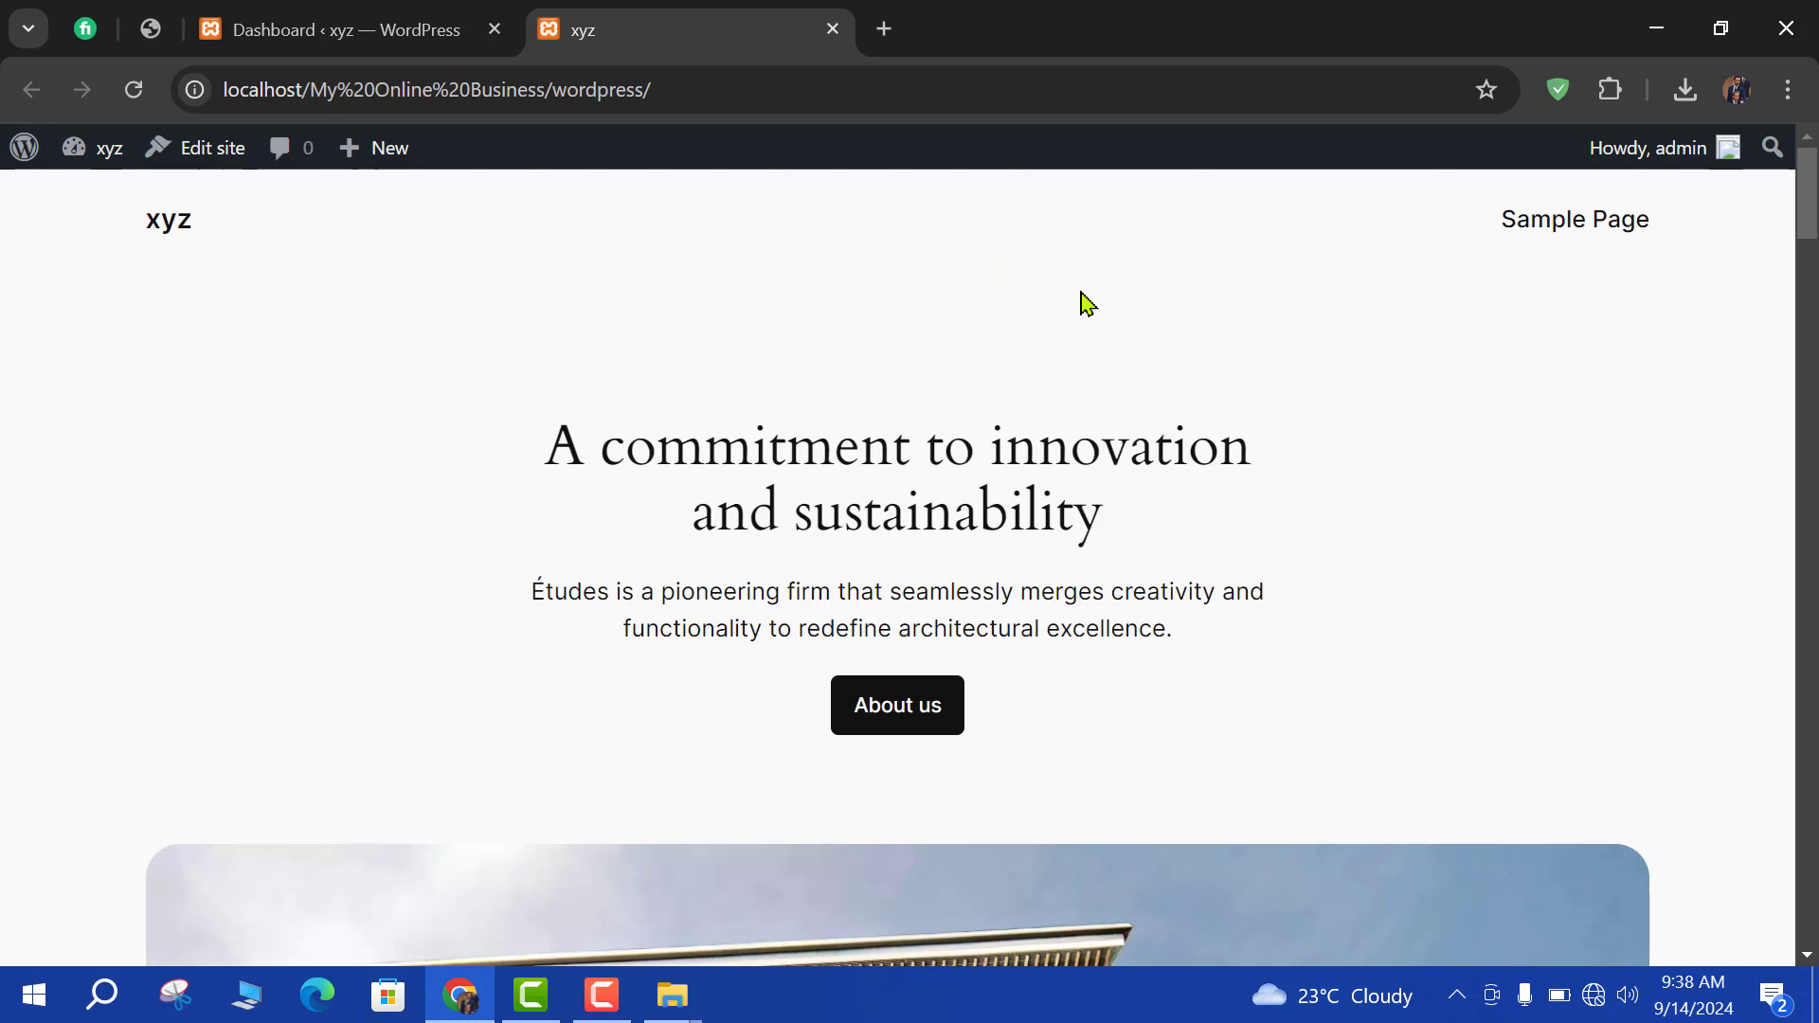
scroll(812, 316, down, 15)
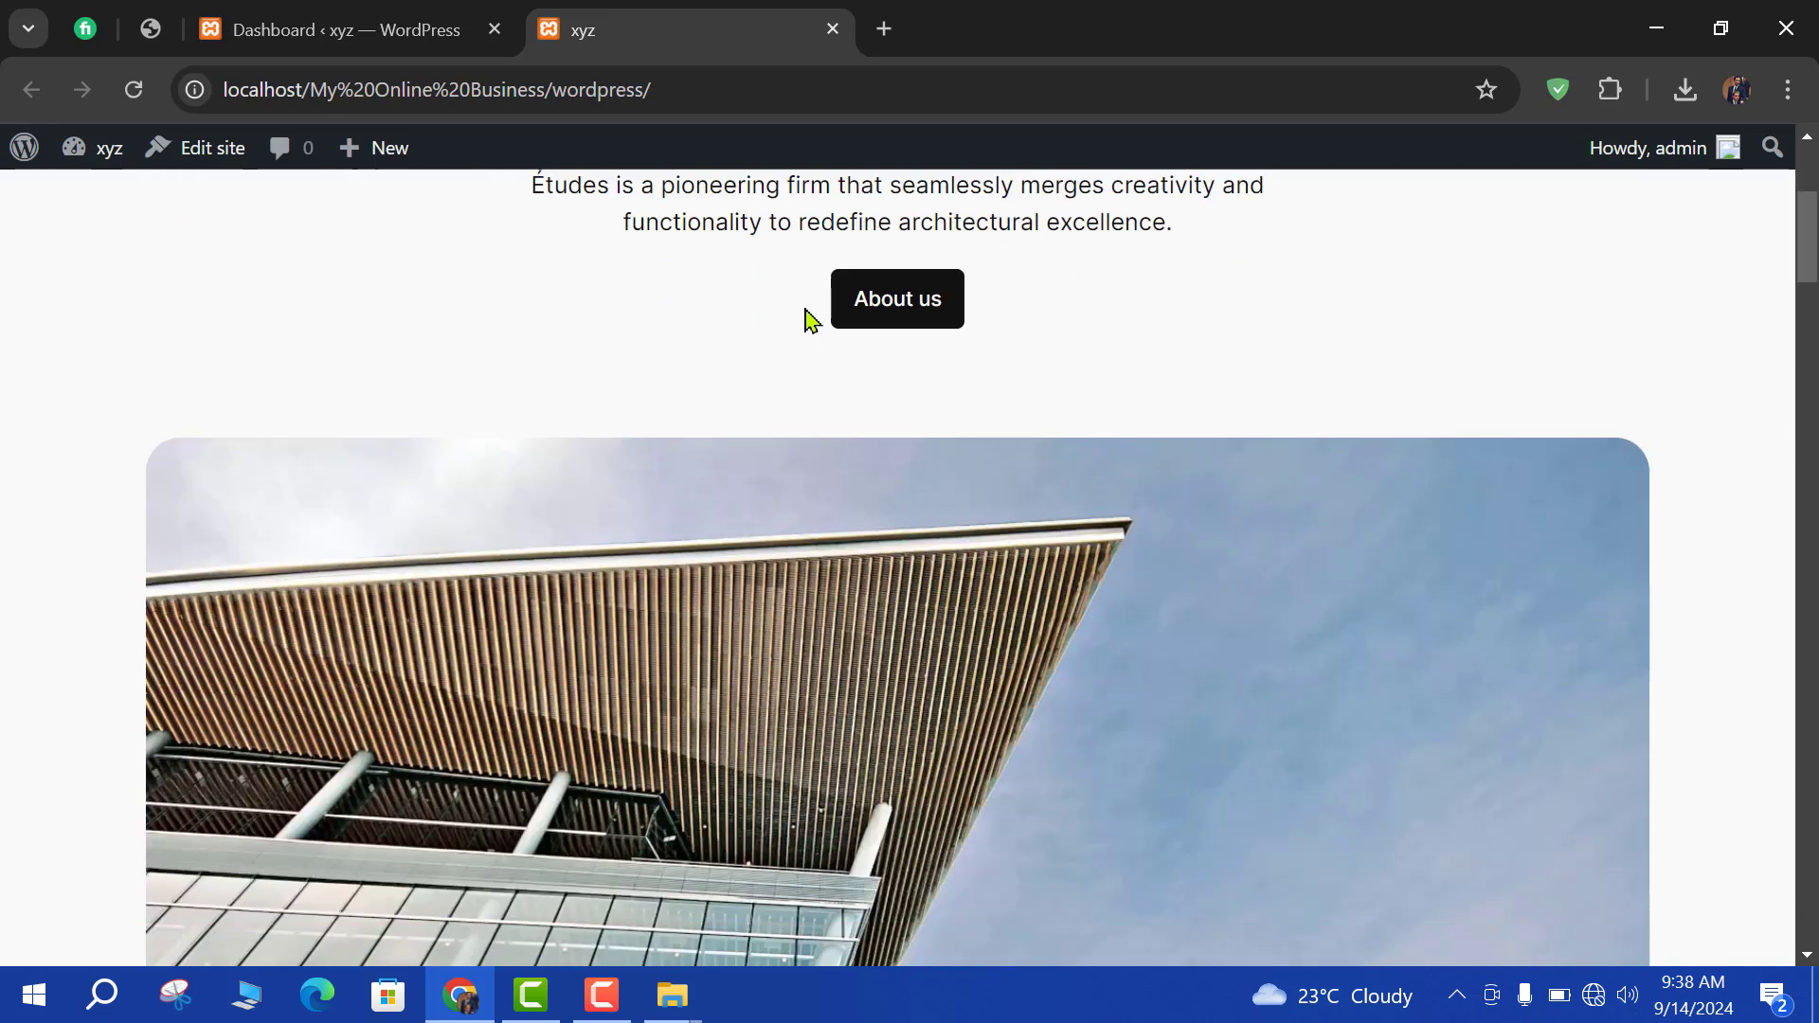
scroll(1137, 341, down, 20)
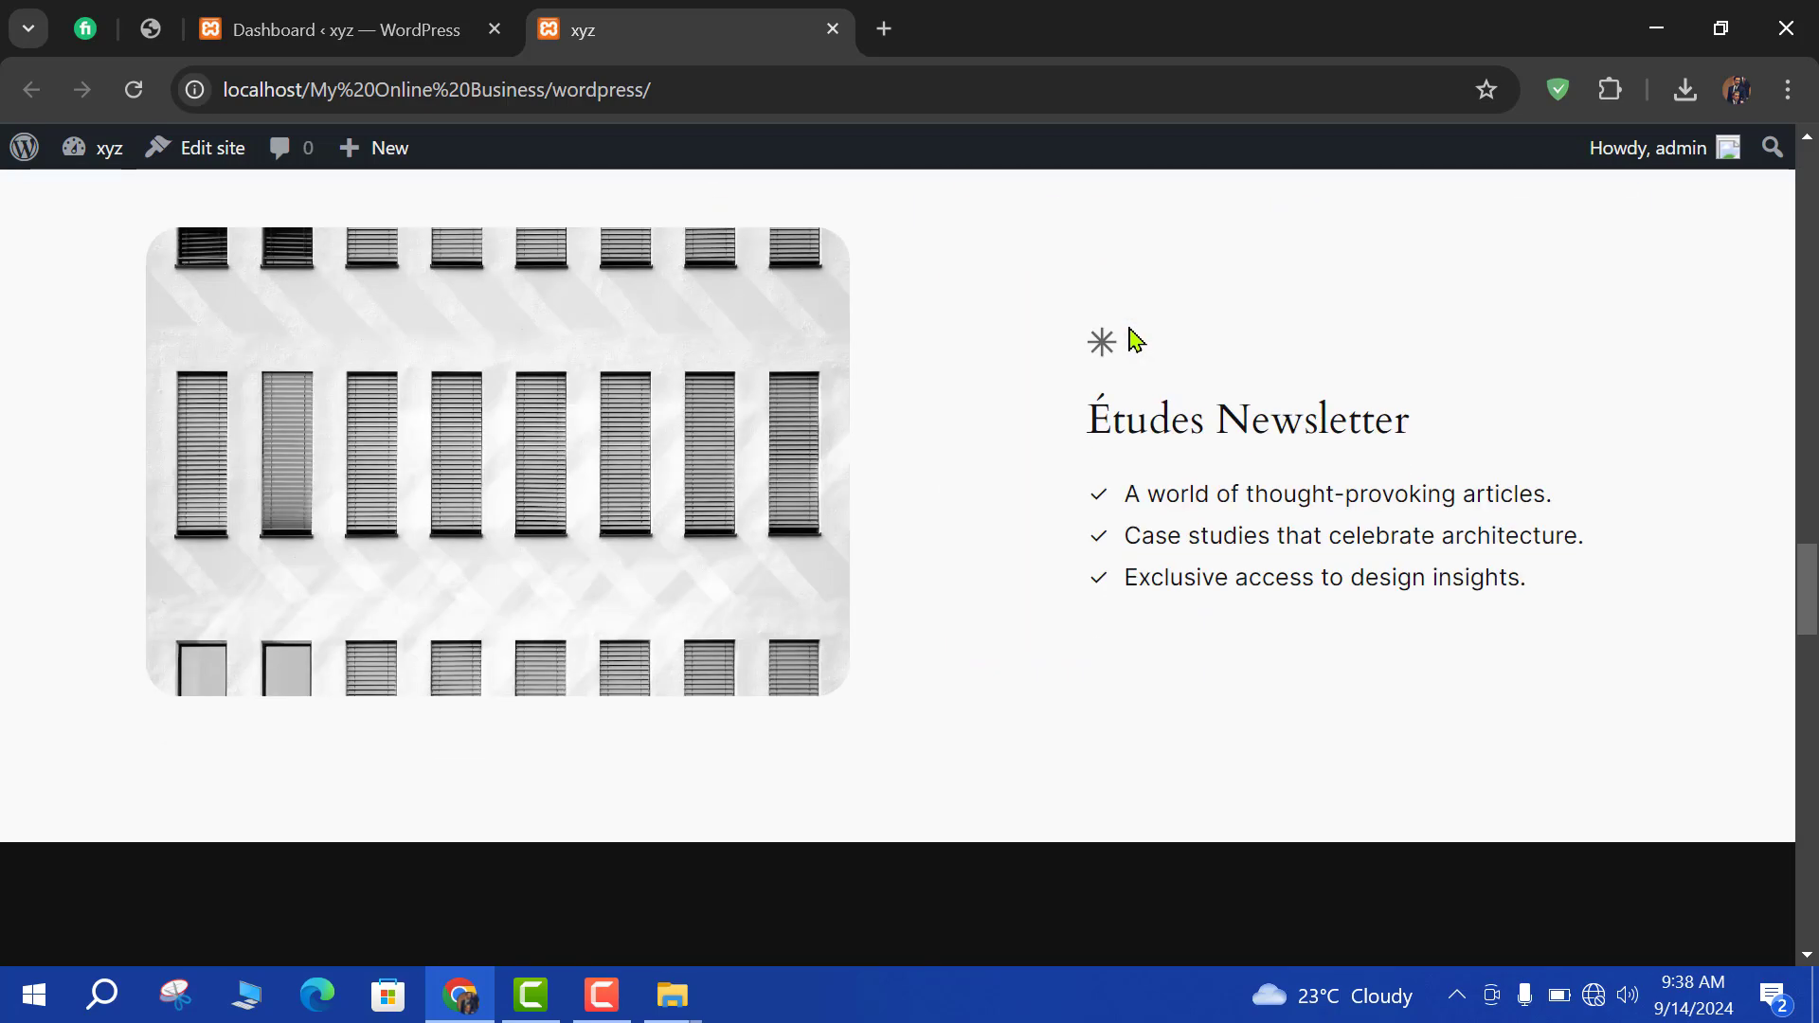
scroll(1137, 341, down, 5)
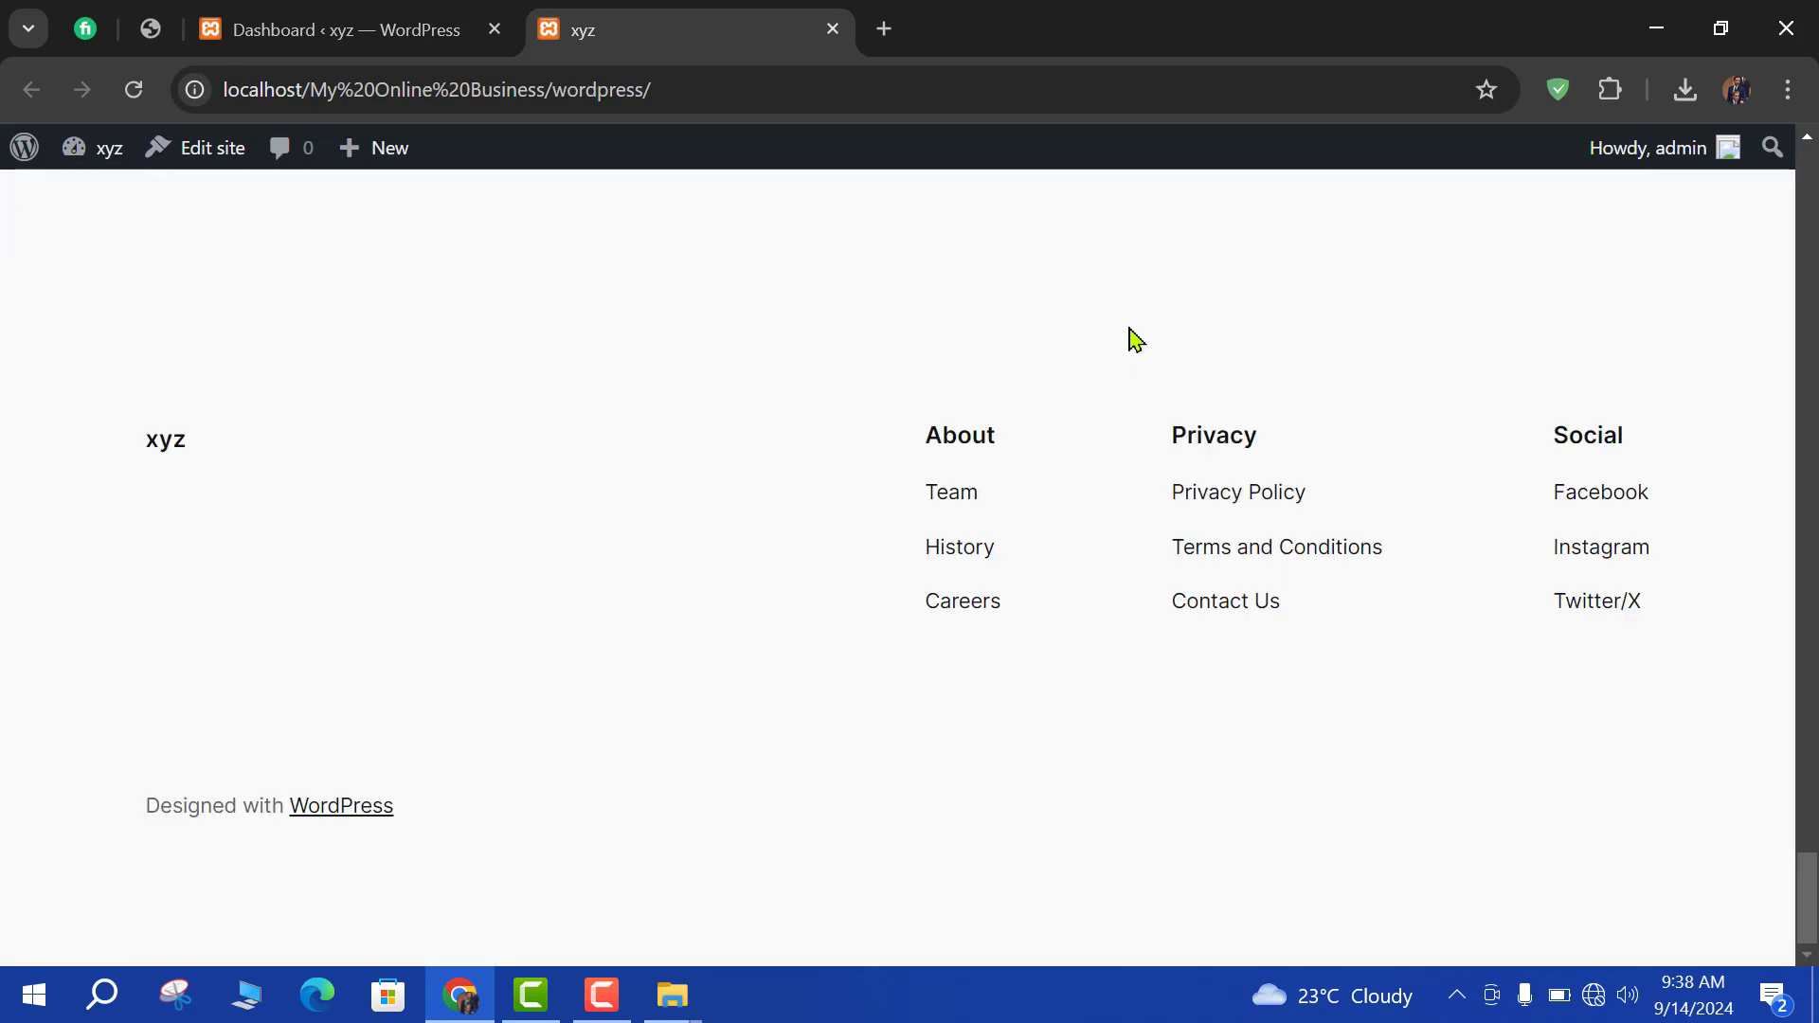
scroll(1135, 338, up, 20)
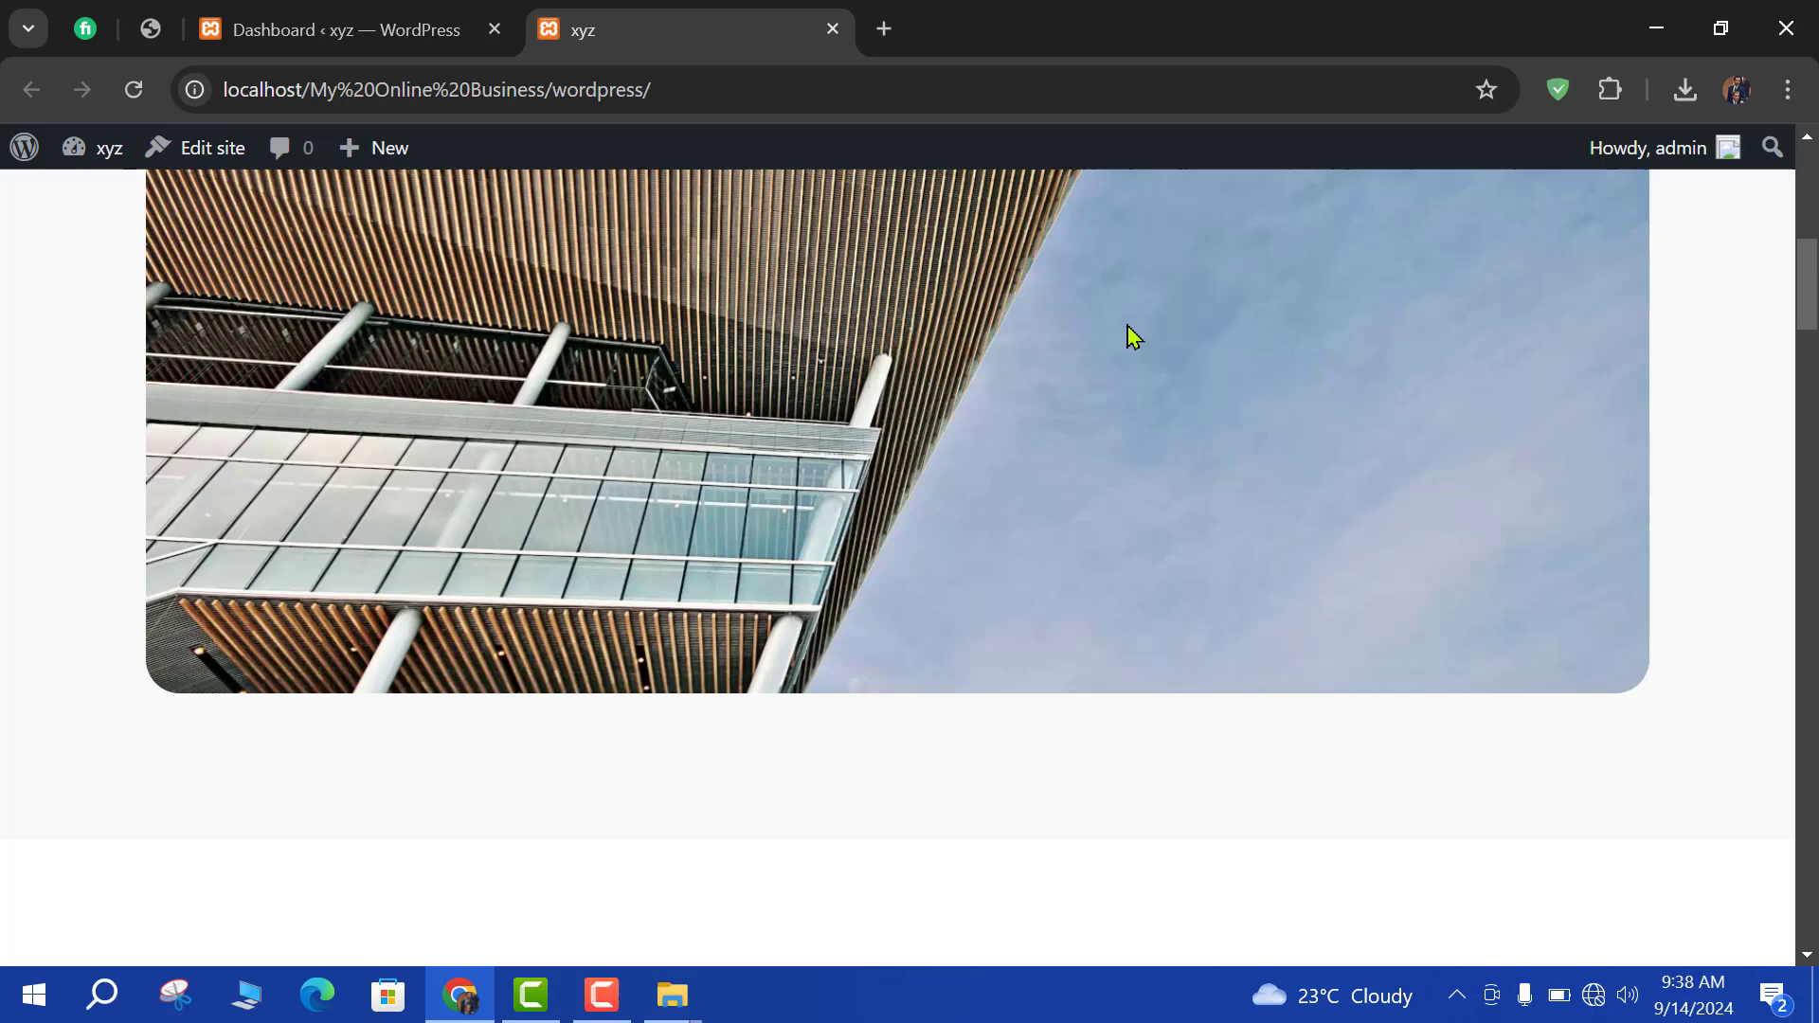
scroll(1135, 338, up, 10)
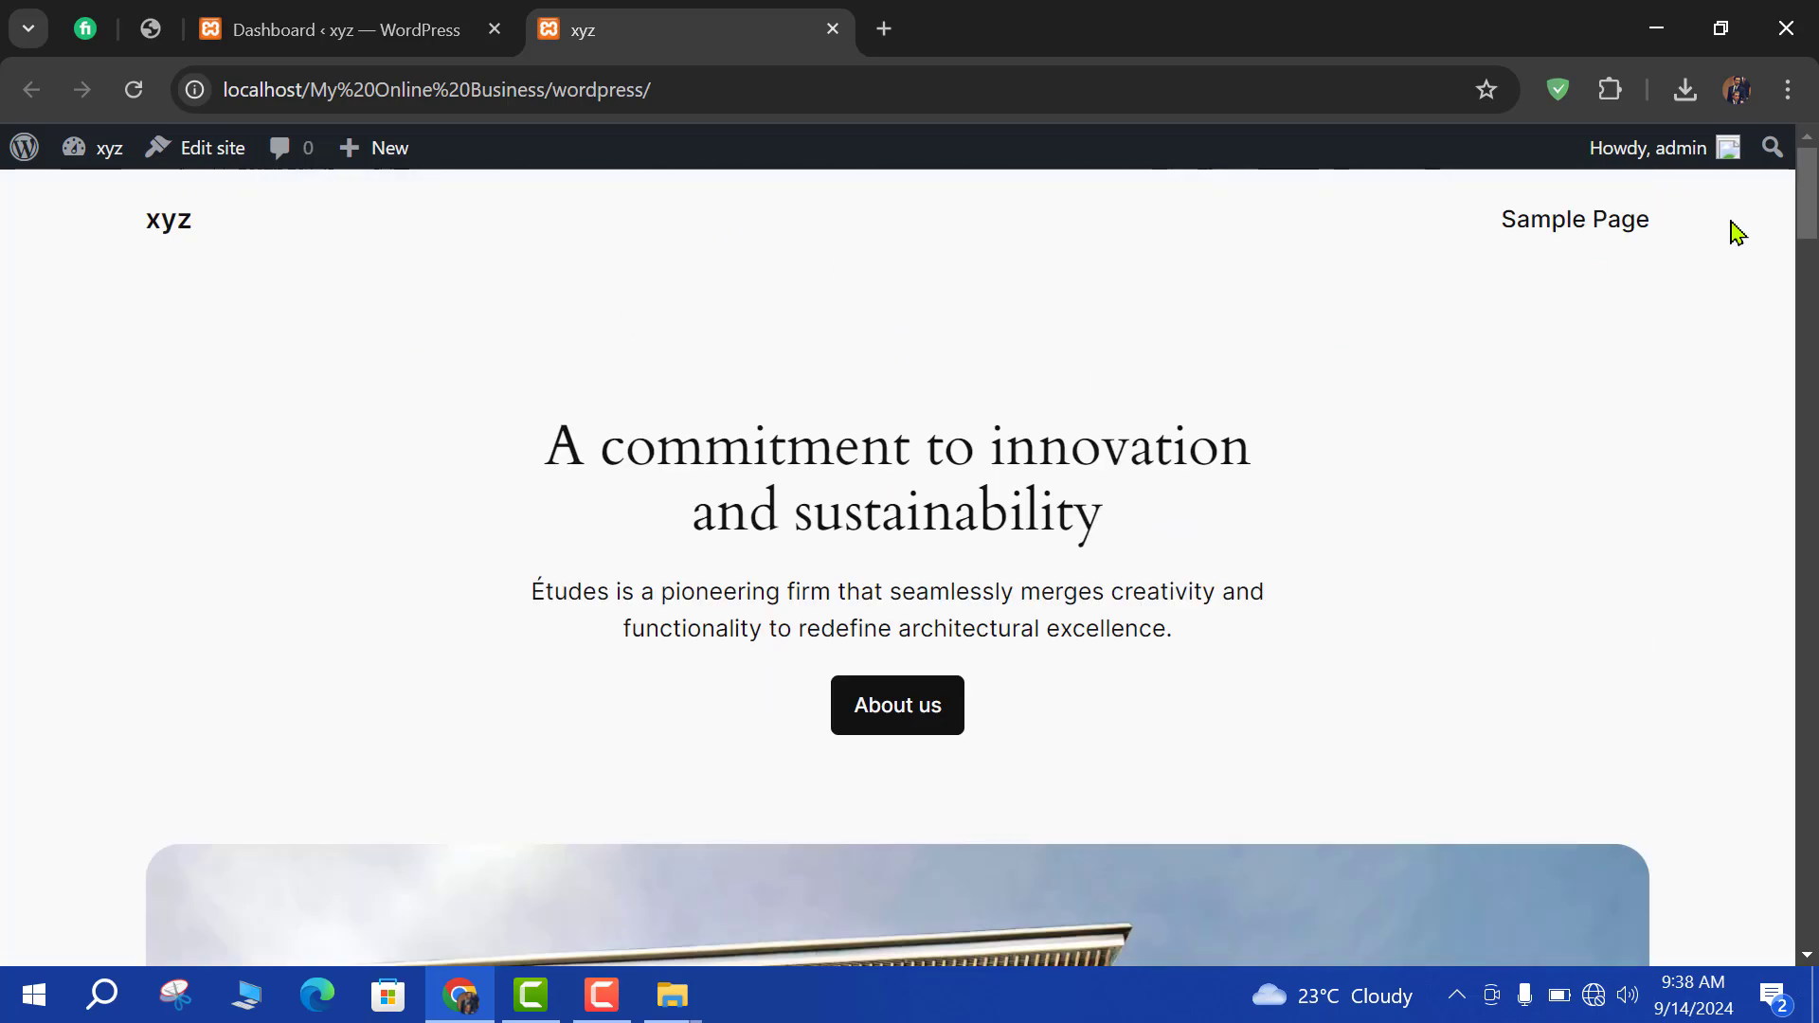
drag(1808, 222, 1808, 176)
Go to Appearance > Themes and search the theme directory for Shoppable.
click(417, 19)
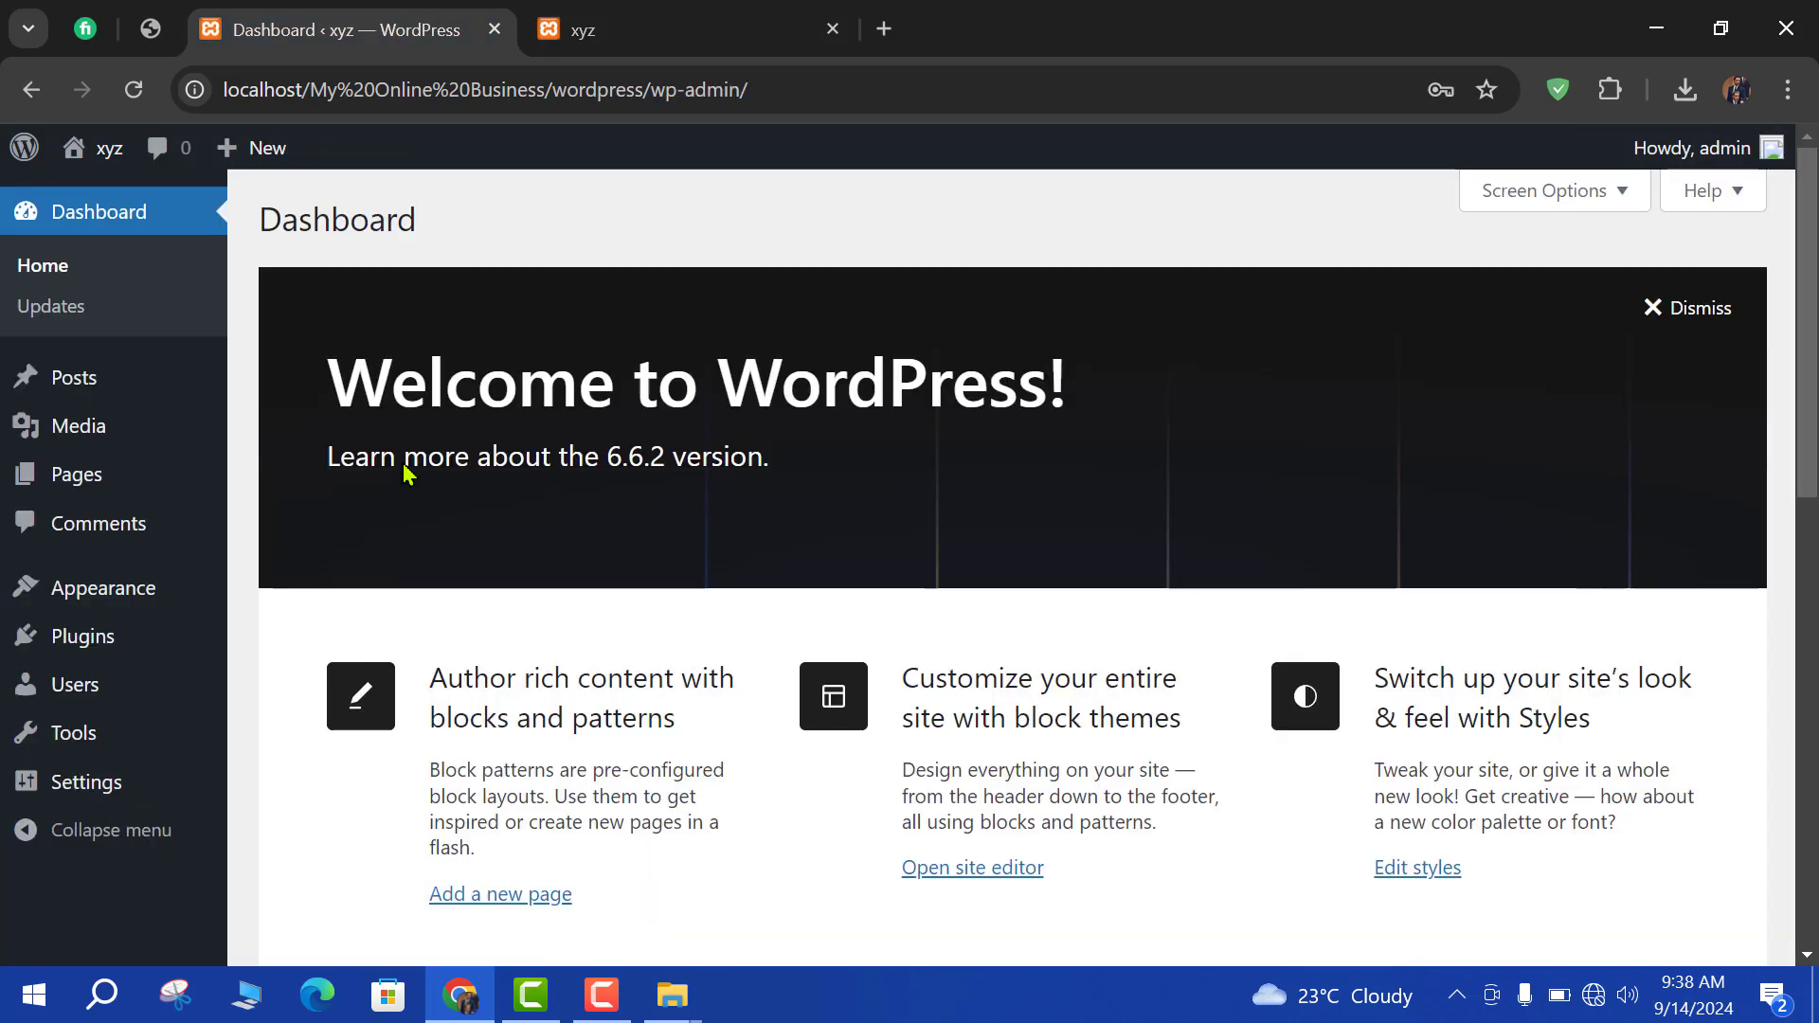
mouse_move(71, 597)
click(260, 606)
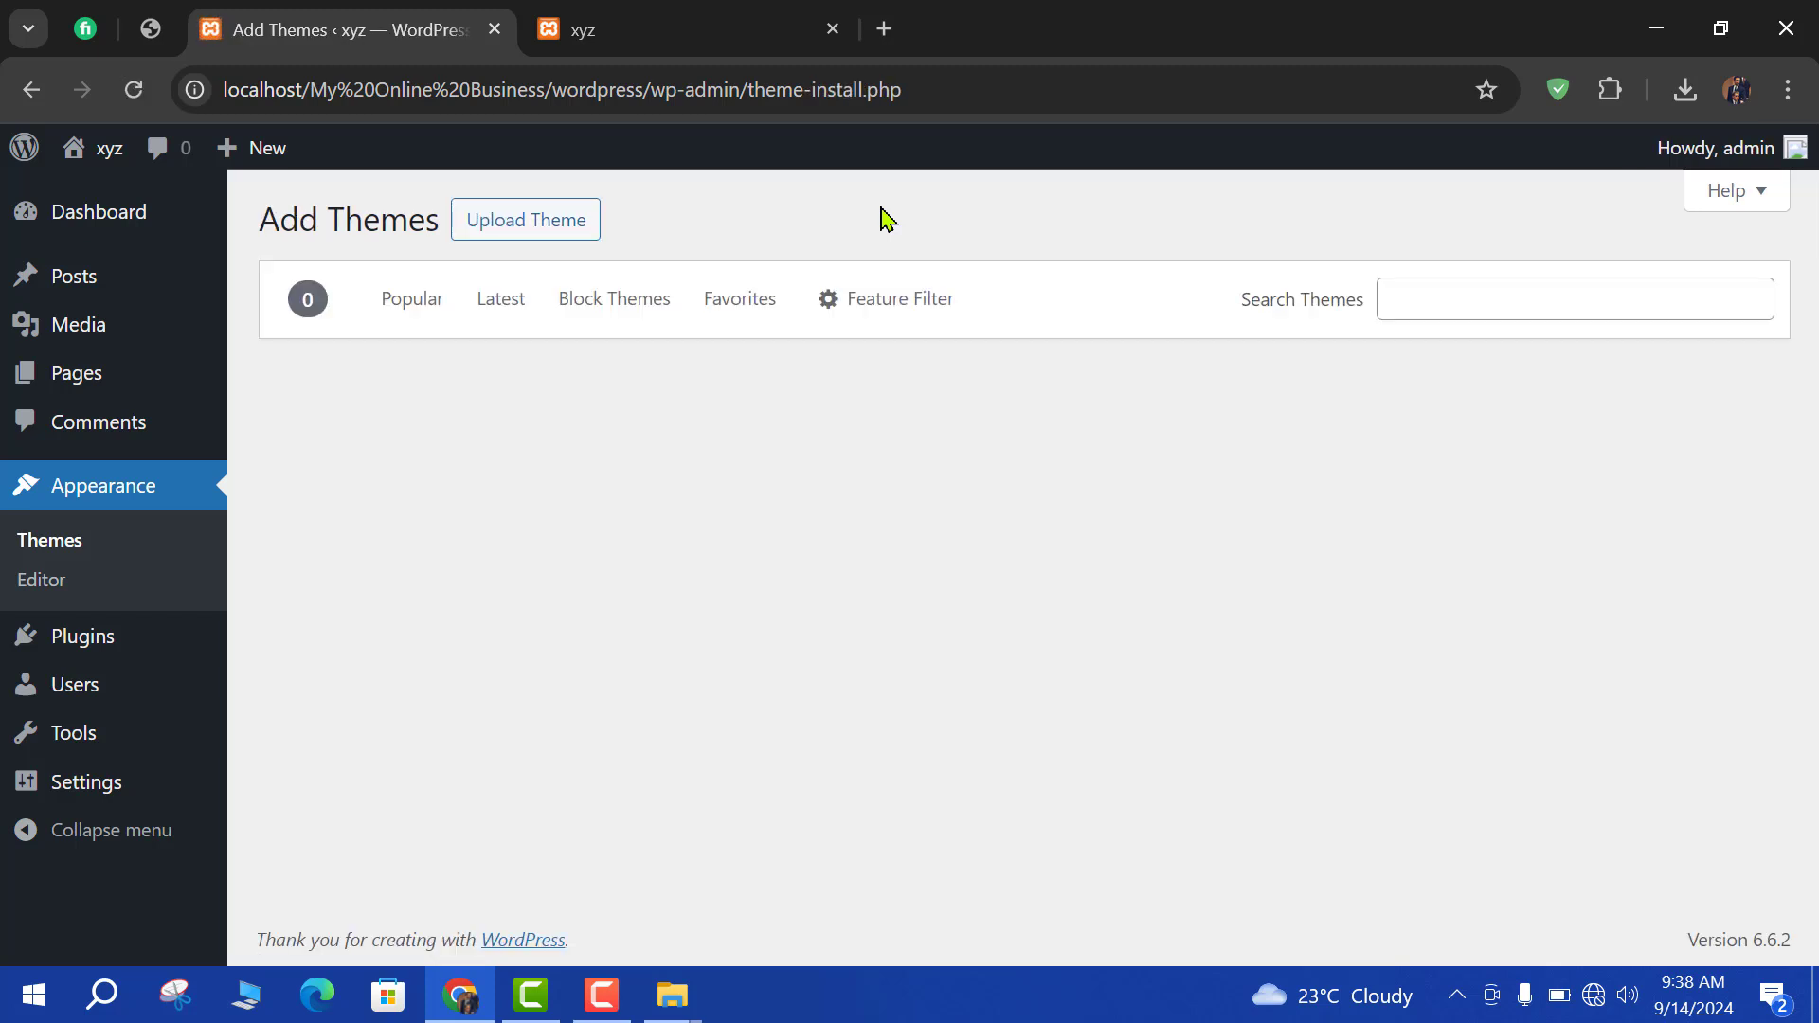
click(1404, 287)
text(Shoppable)
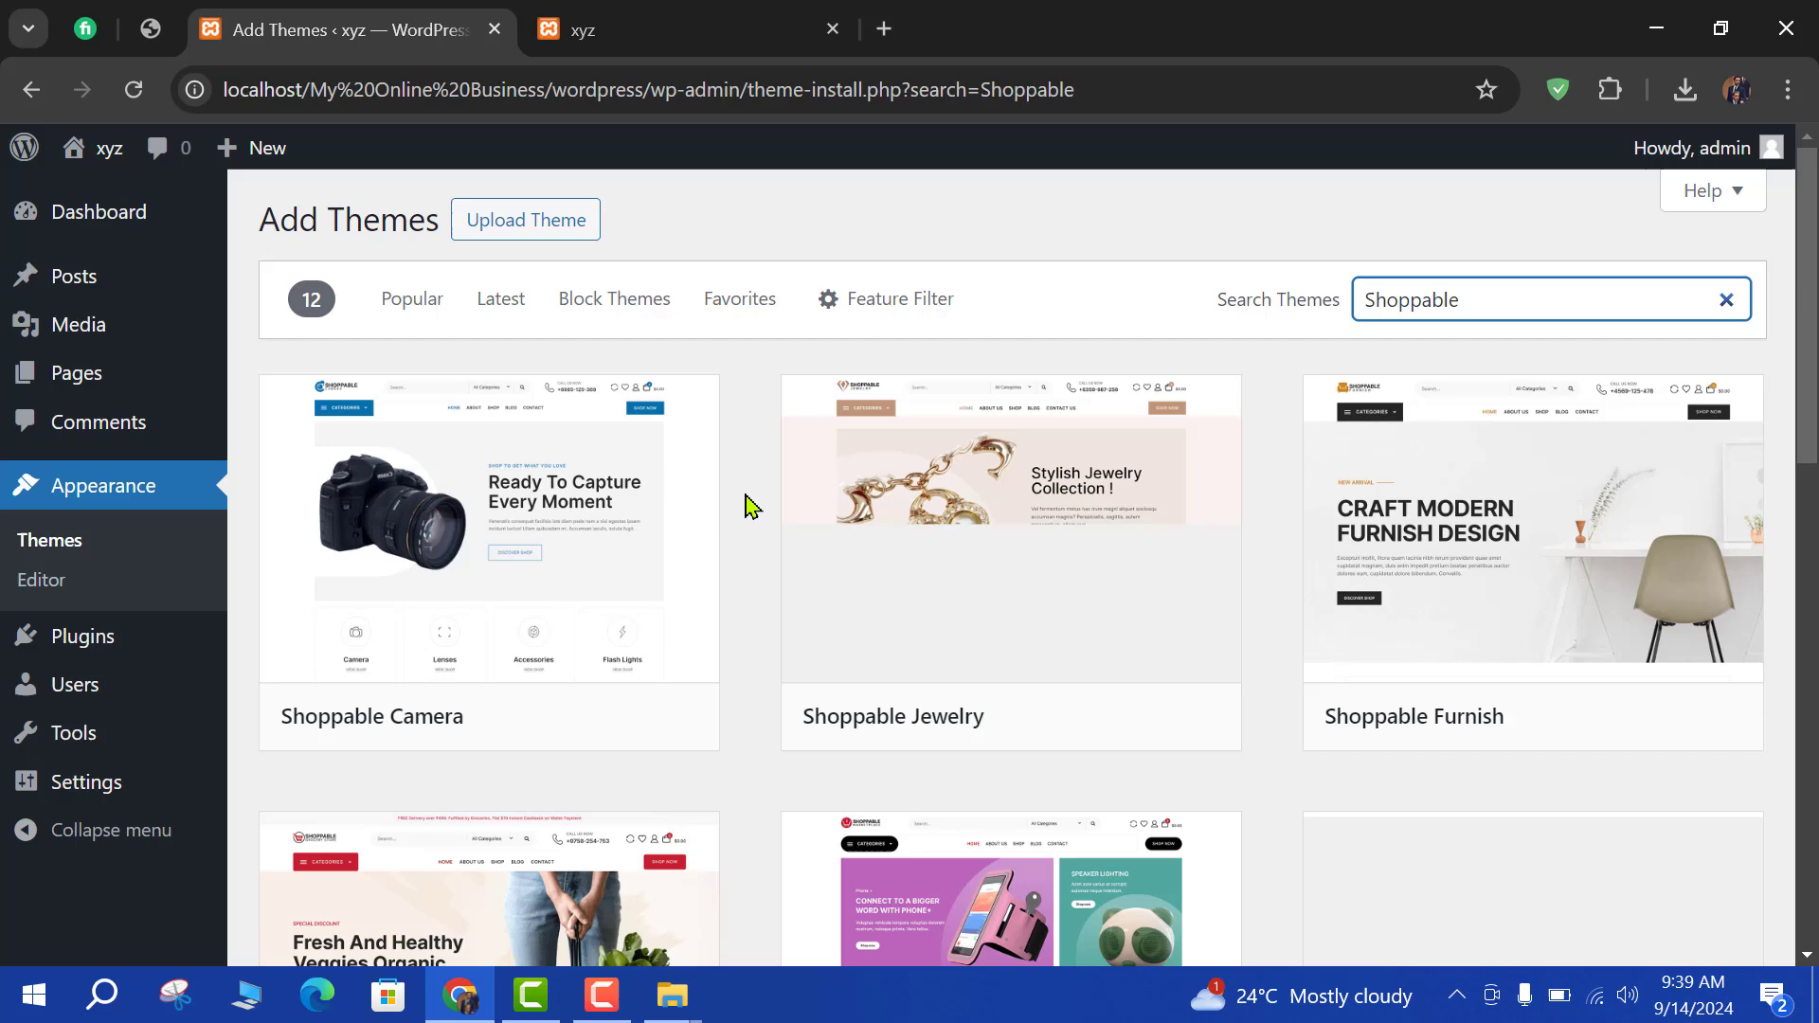
scroll(749, 506, down, 3)
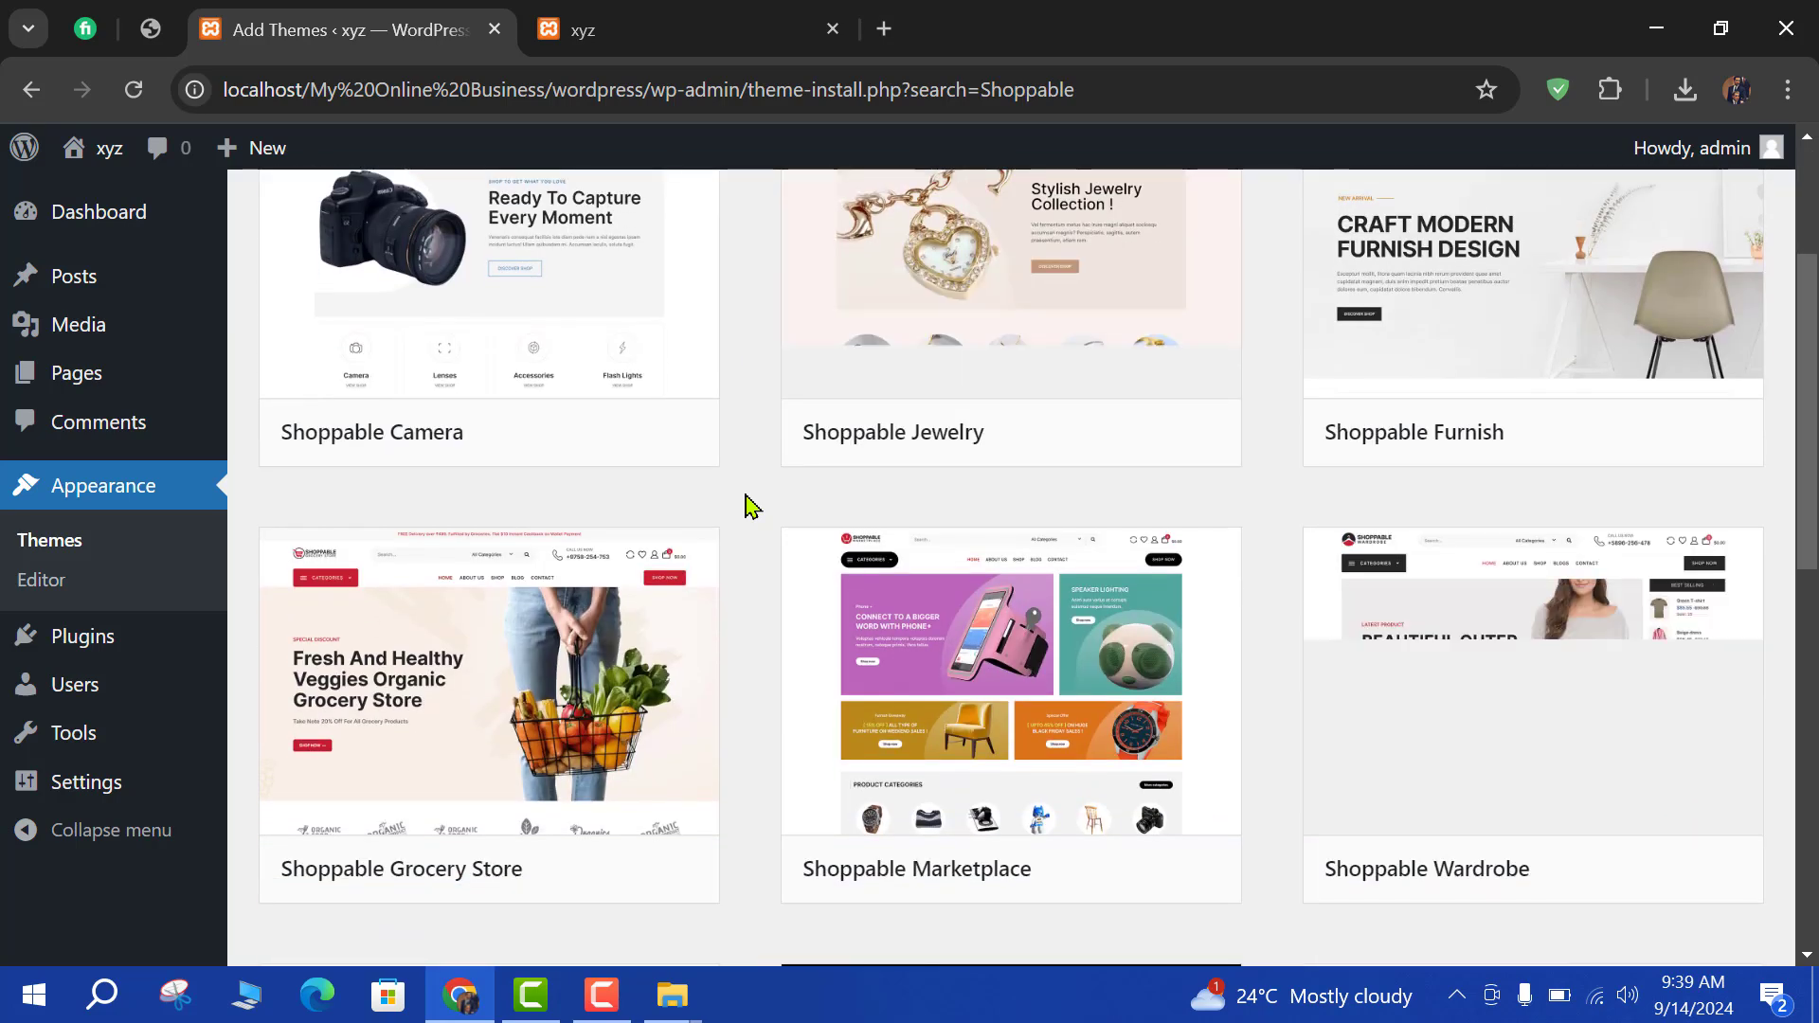
scroll(748, 505, up, 3)
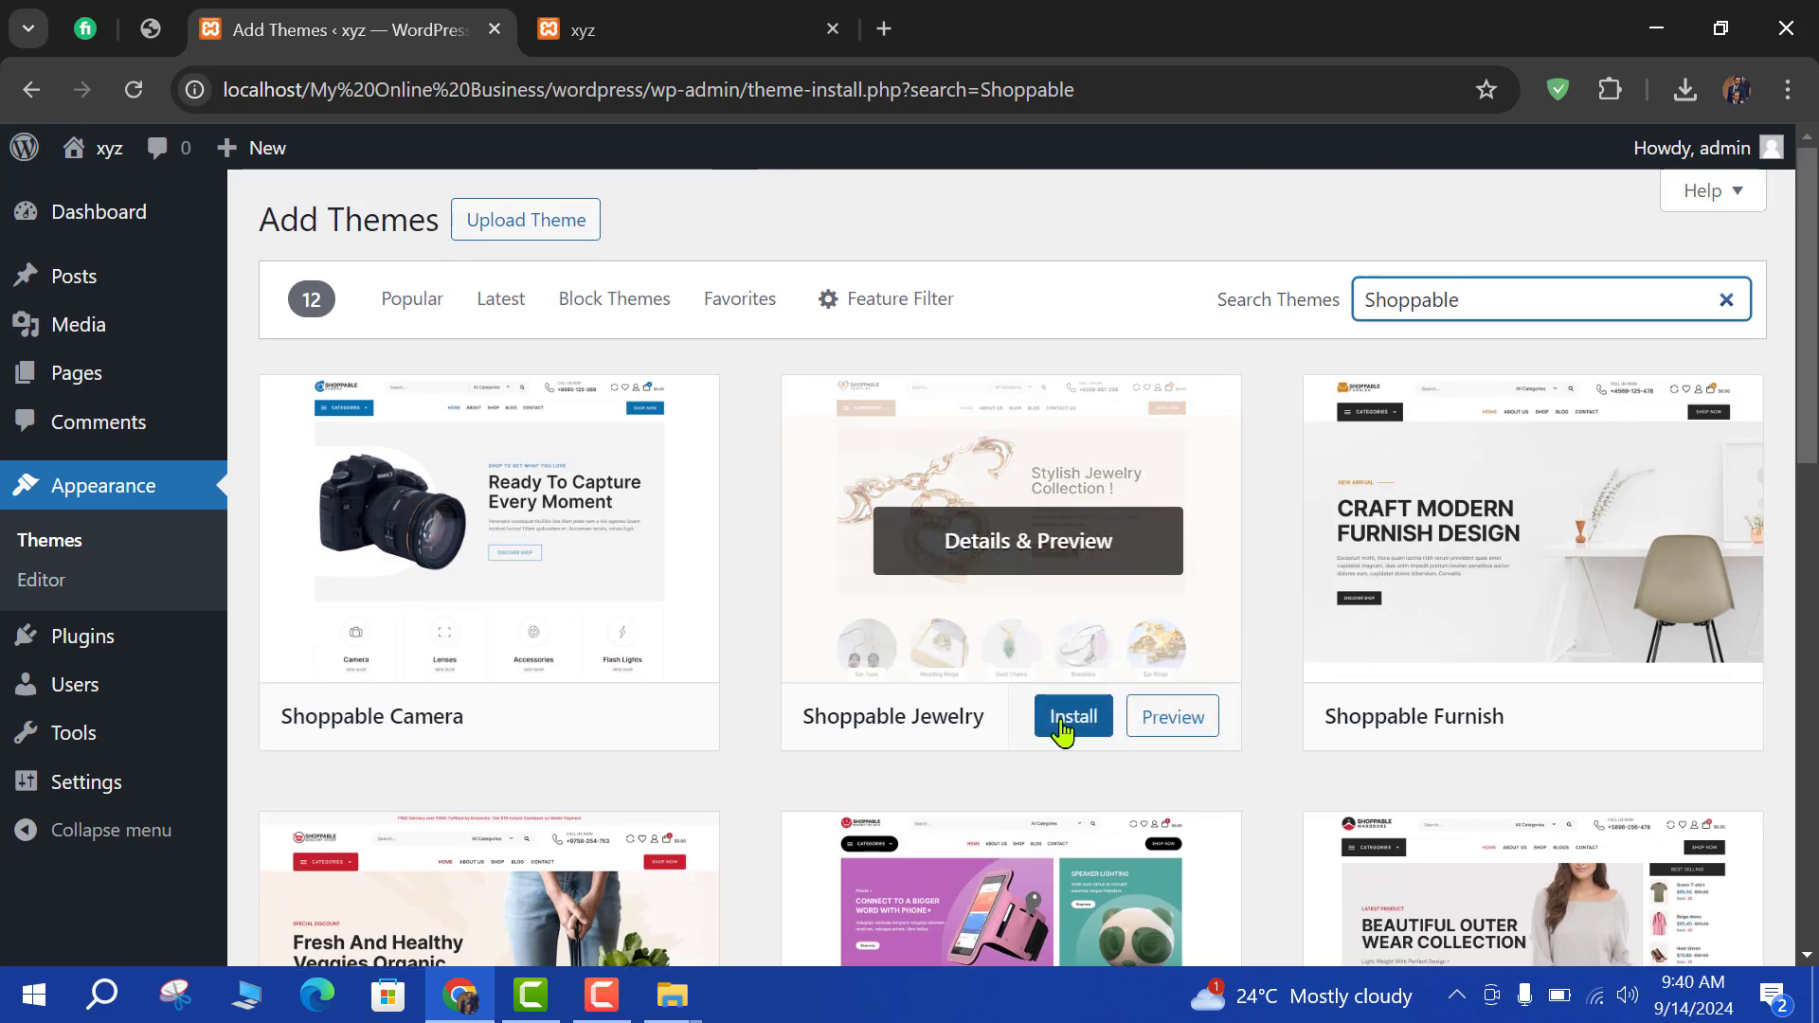
Install the Shoppable Jewelry theme and activate it.
click(1068, 722)
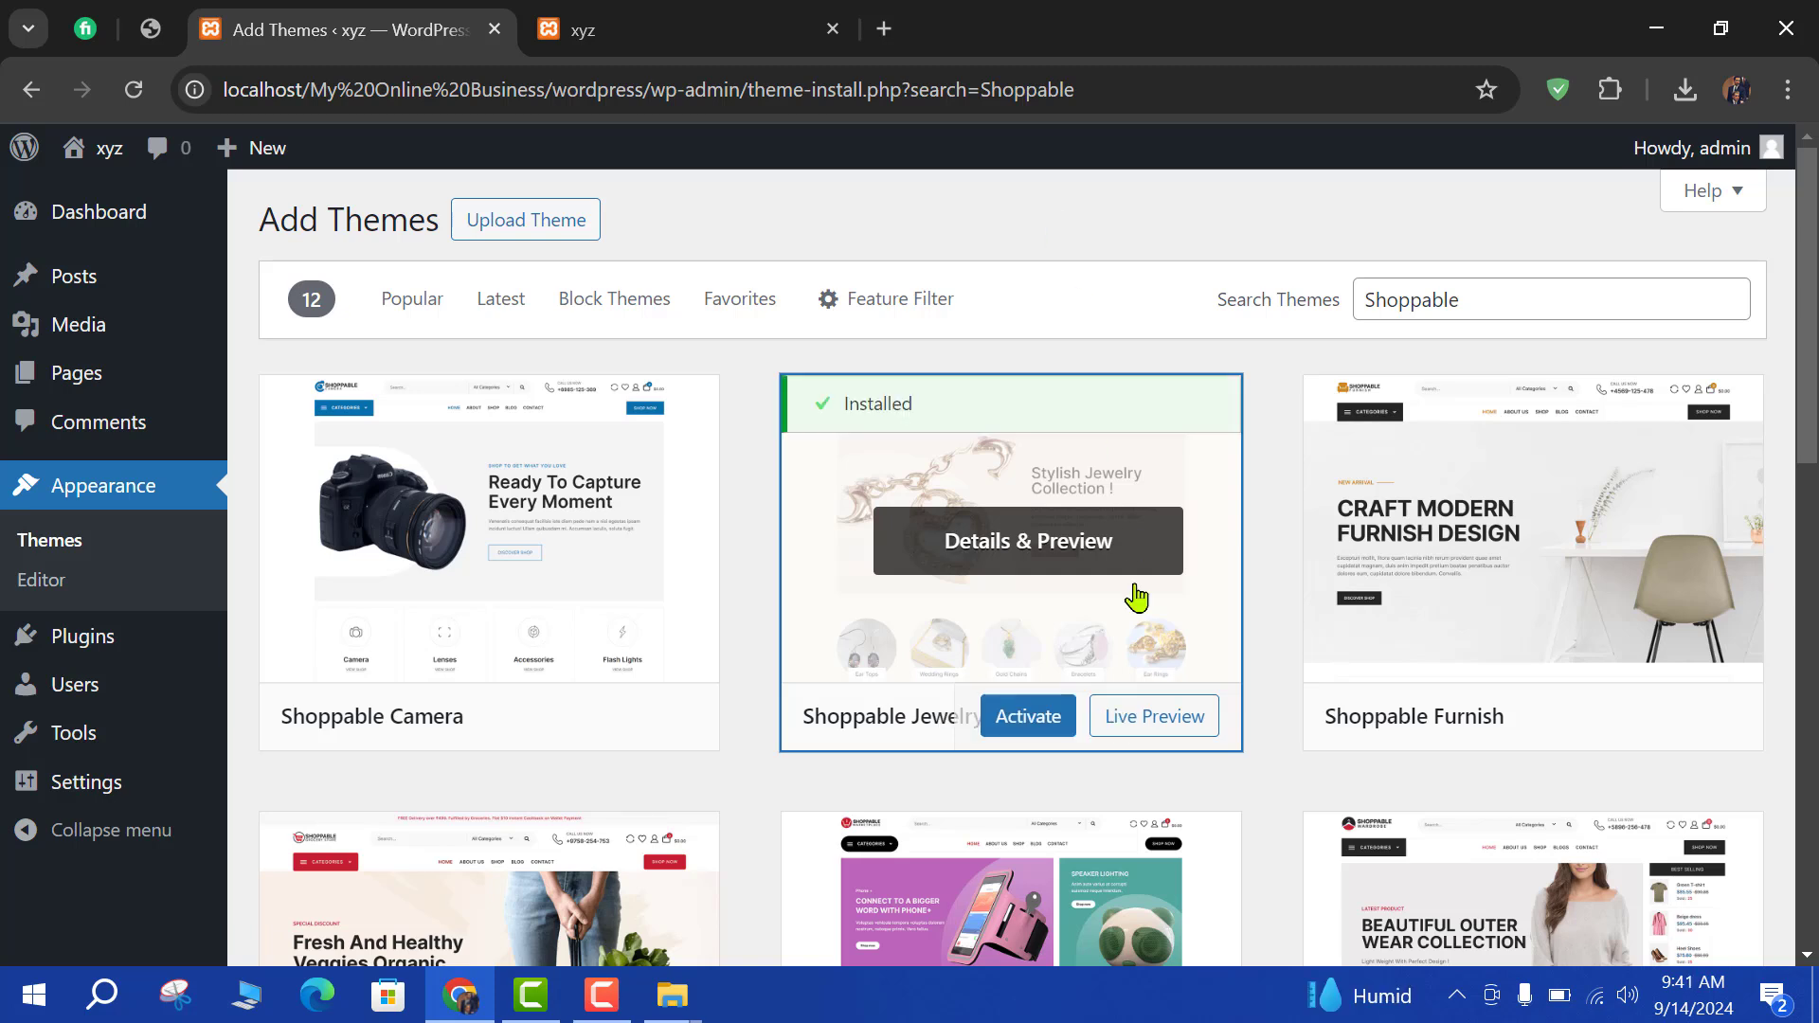
click(1044, 703)
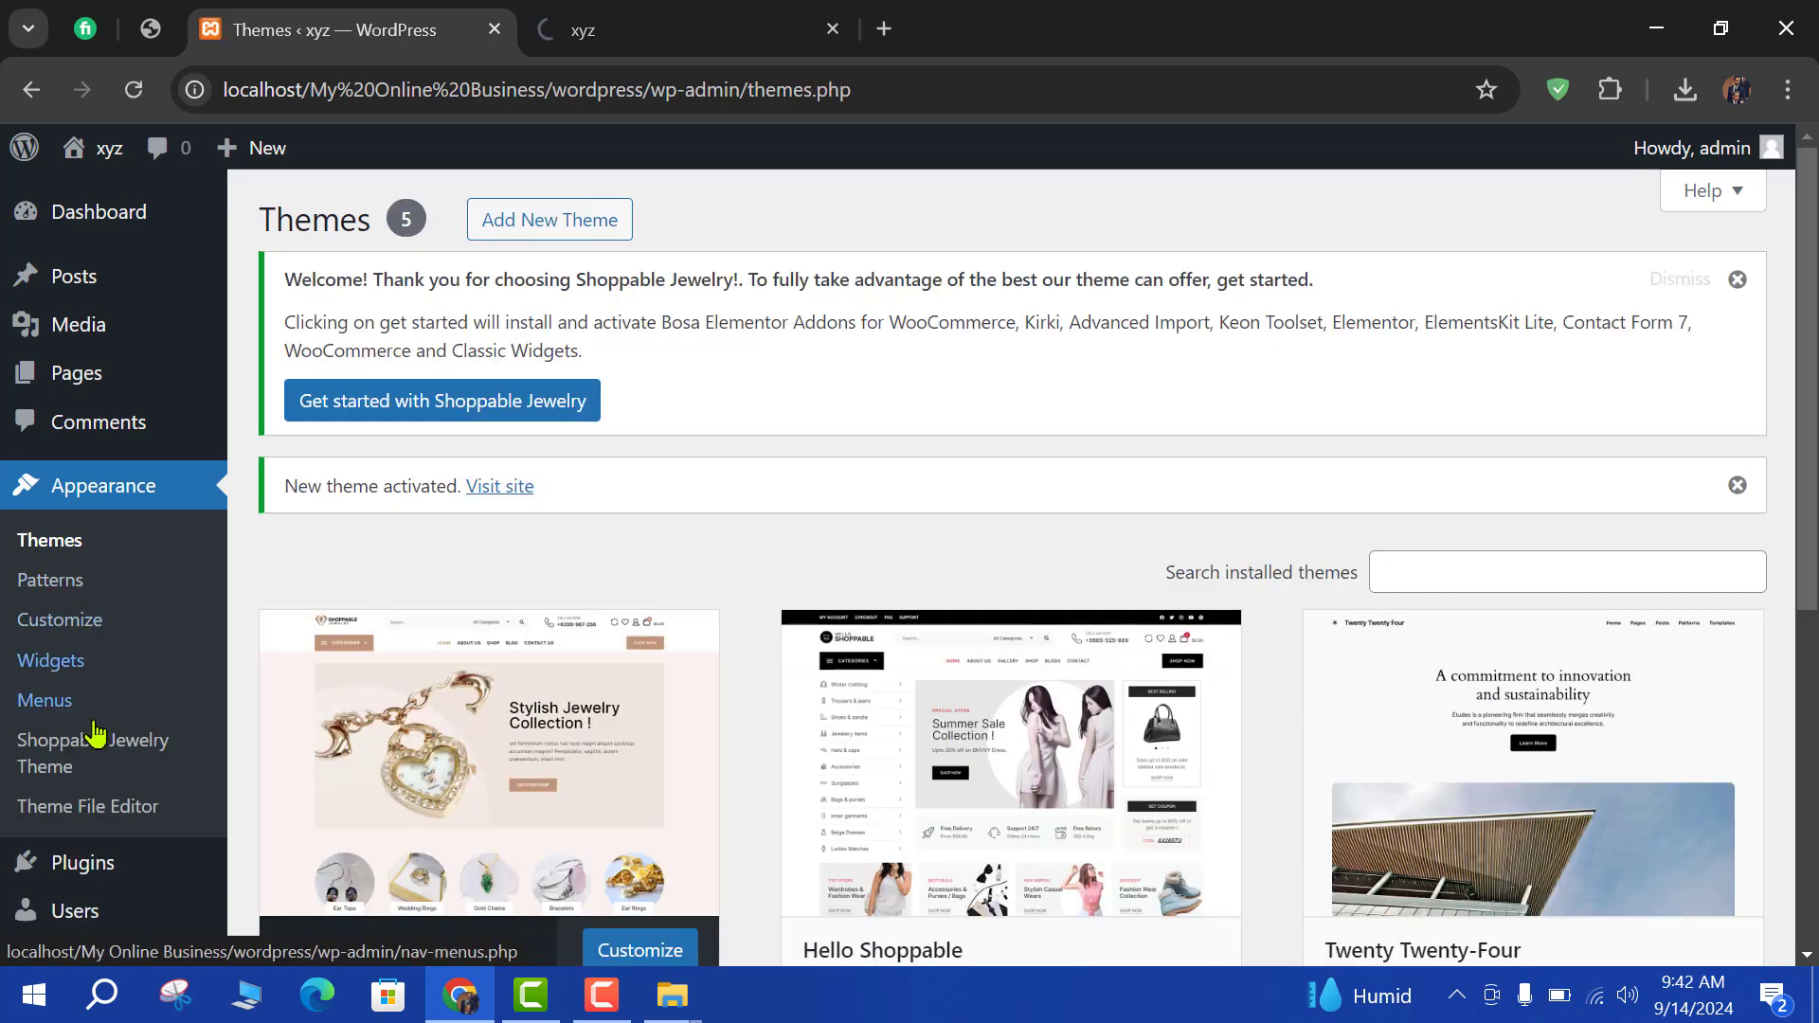
scroll(105, 873, down, 1)
mouse_move(184, 745)
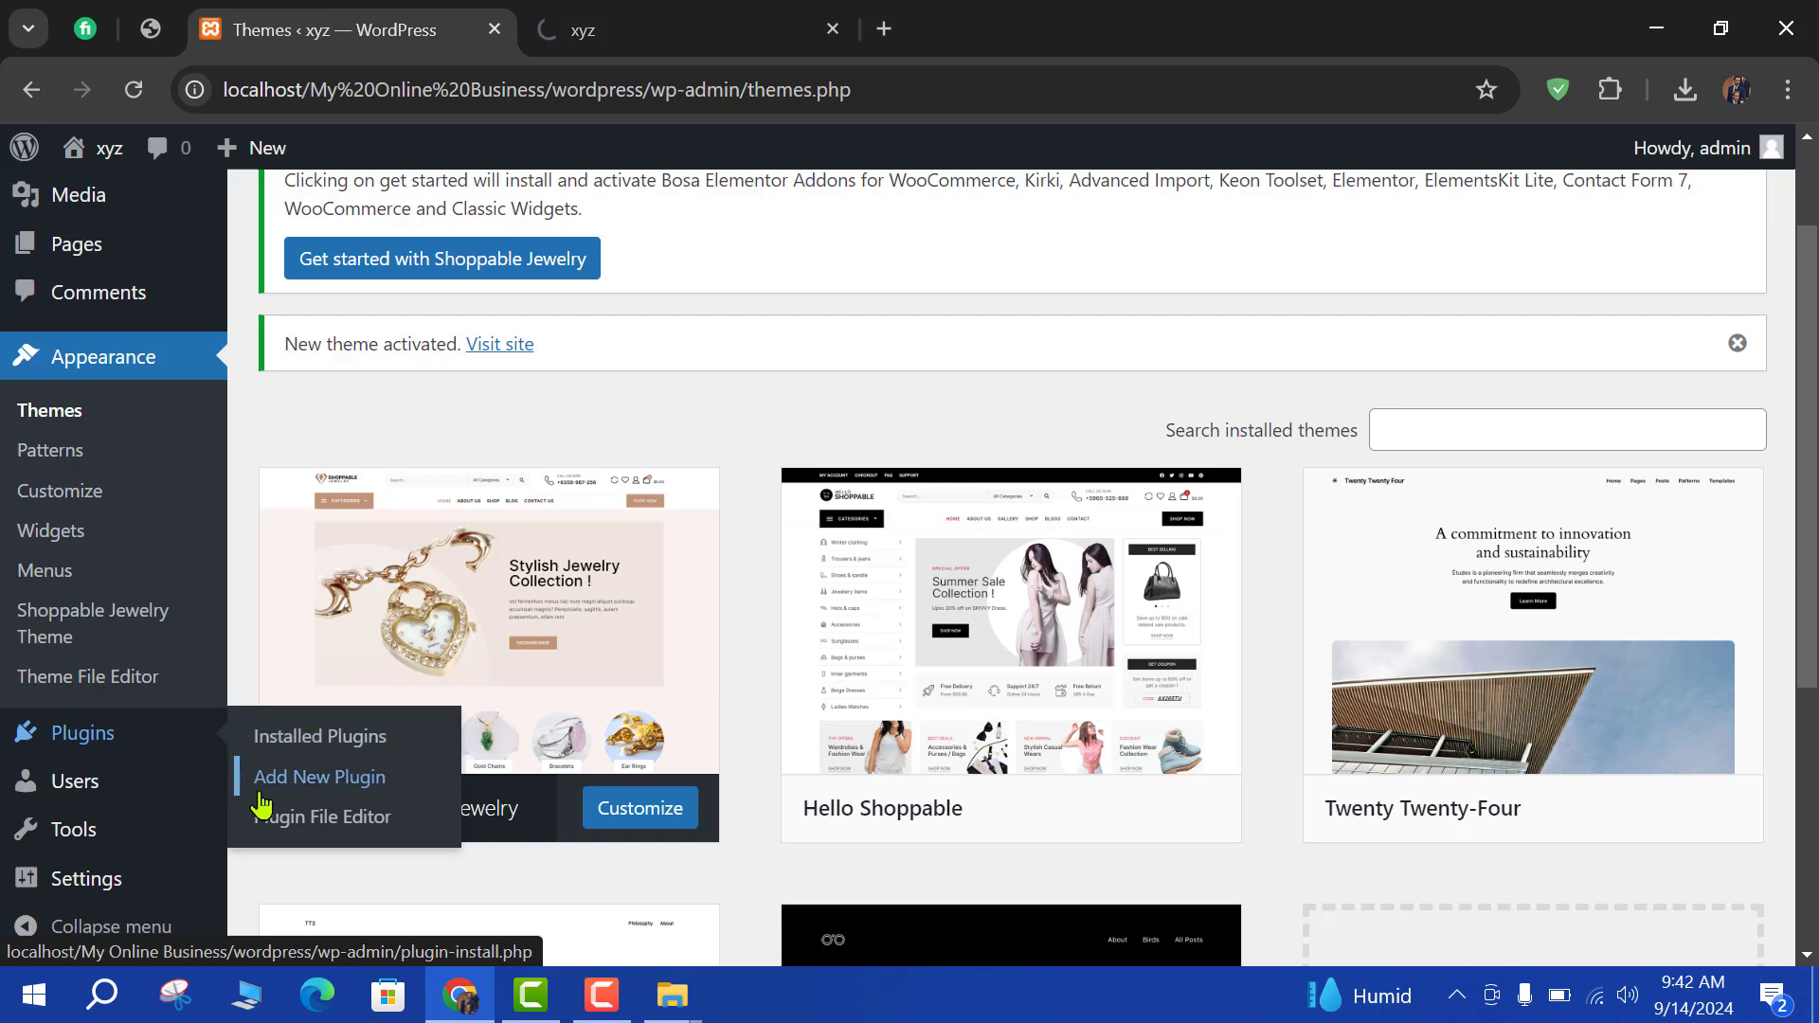
Install the Kirki Customizer Framework and Keon Toolset plugins from Add New Plugin.
click(289, 780)
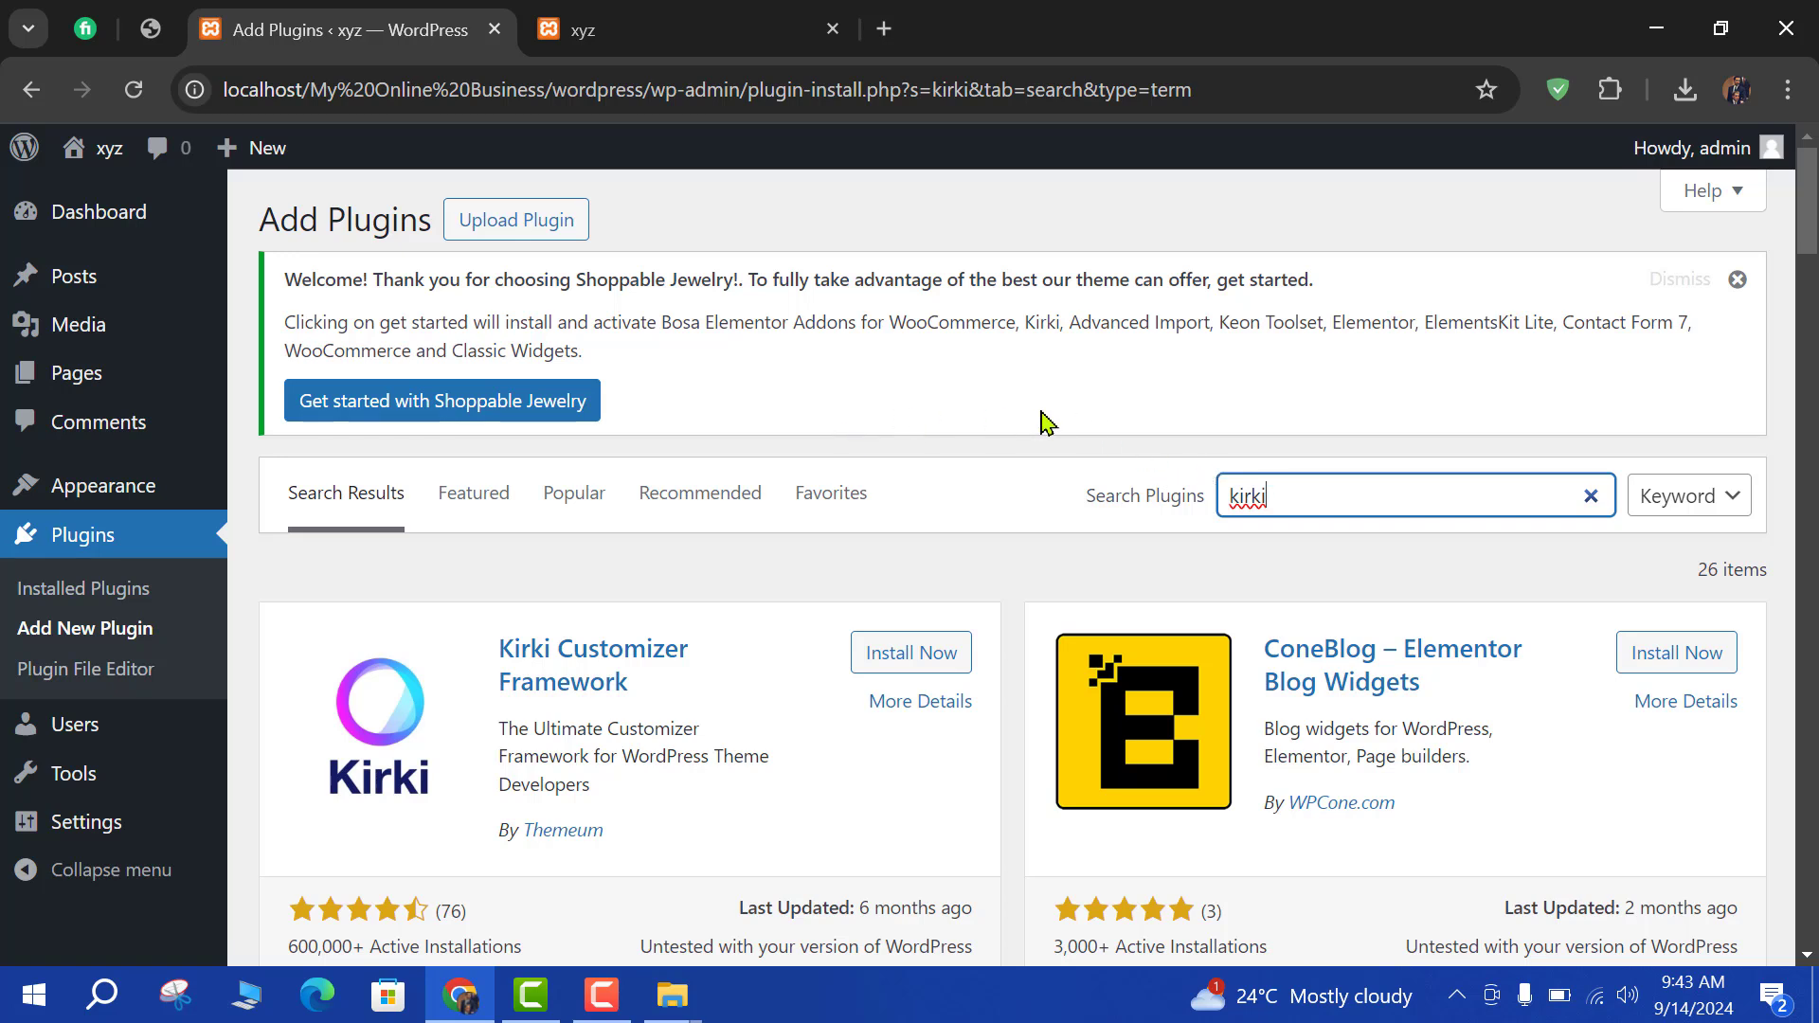
click(900, 652)
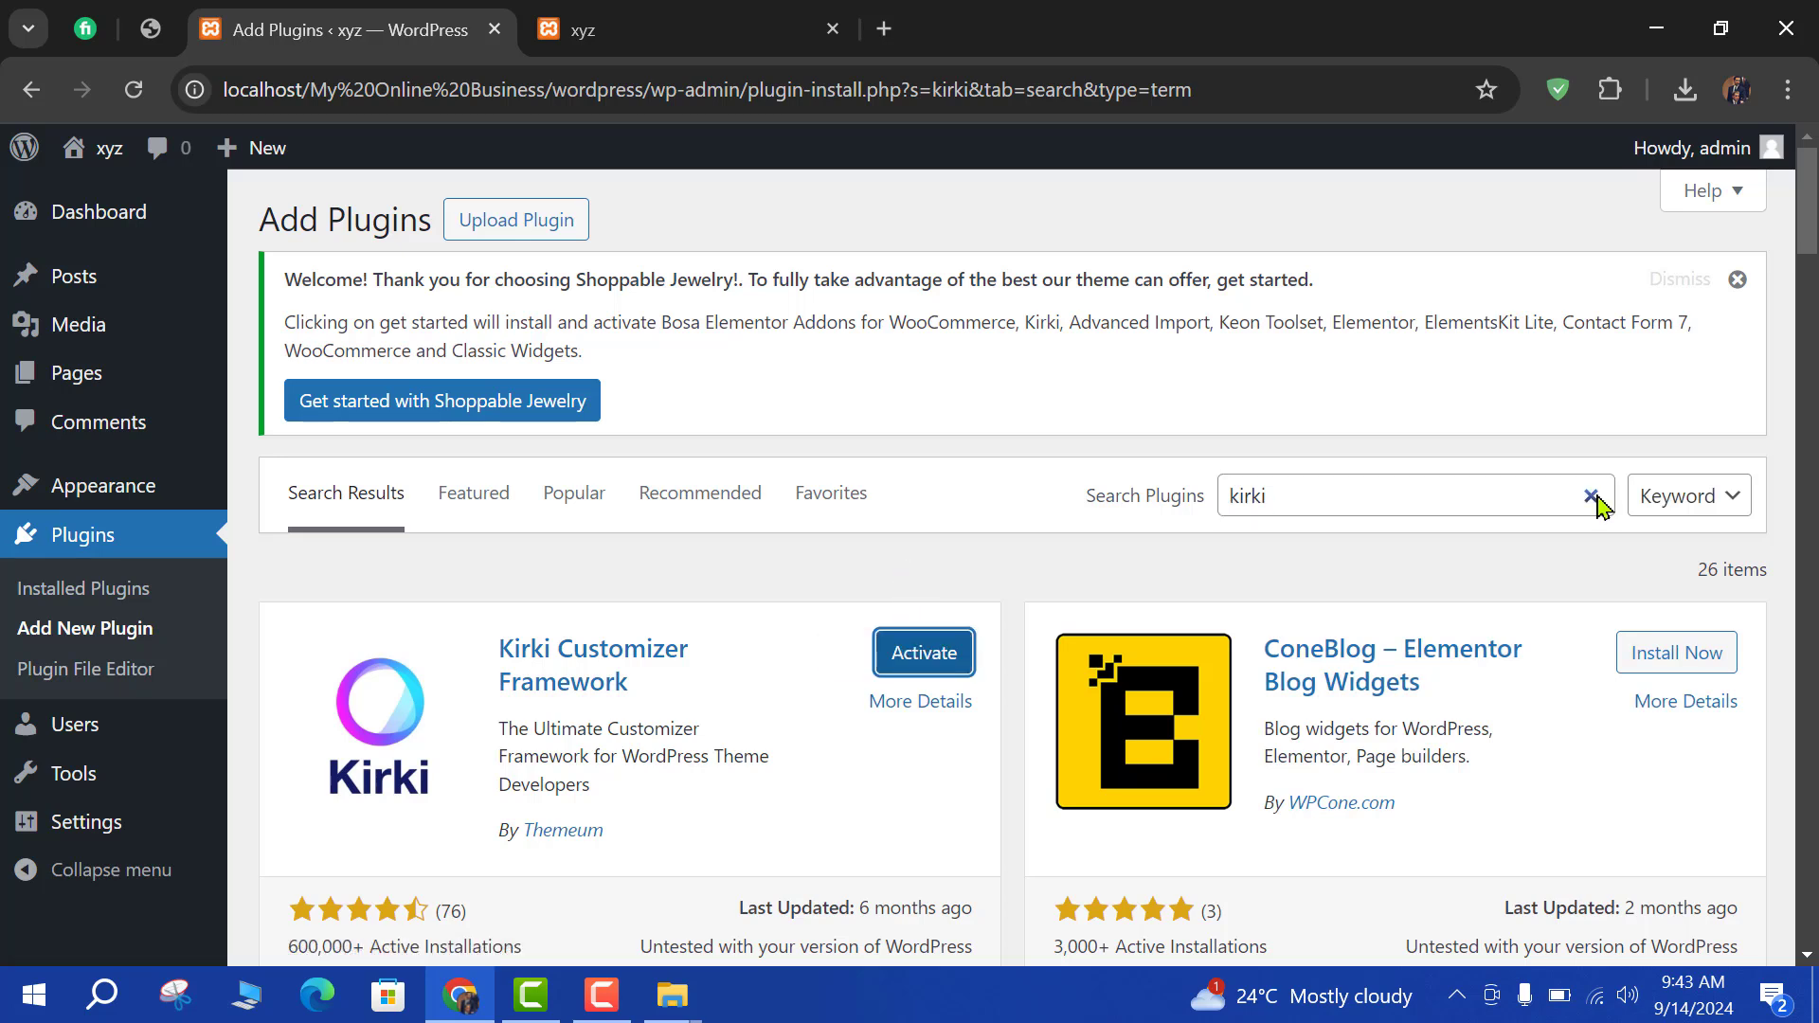
click(1596, 495)
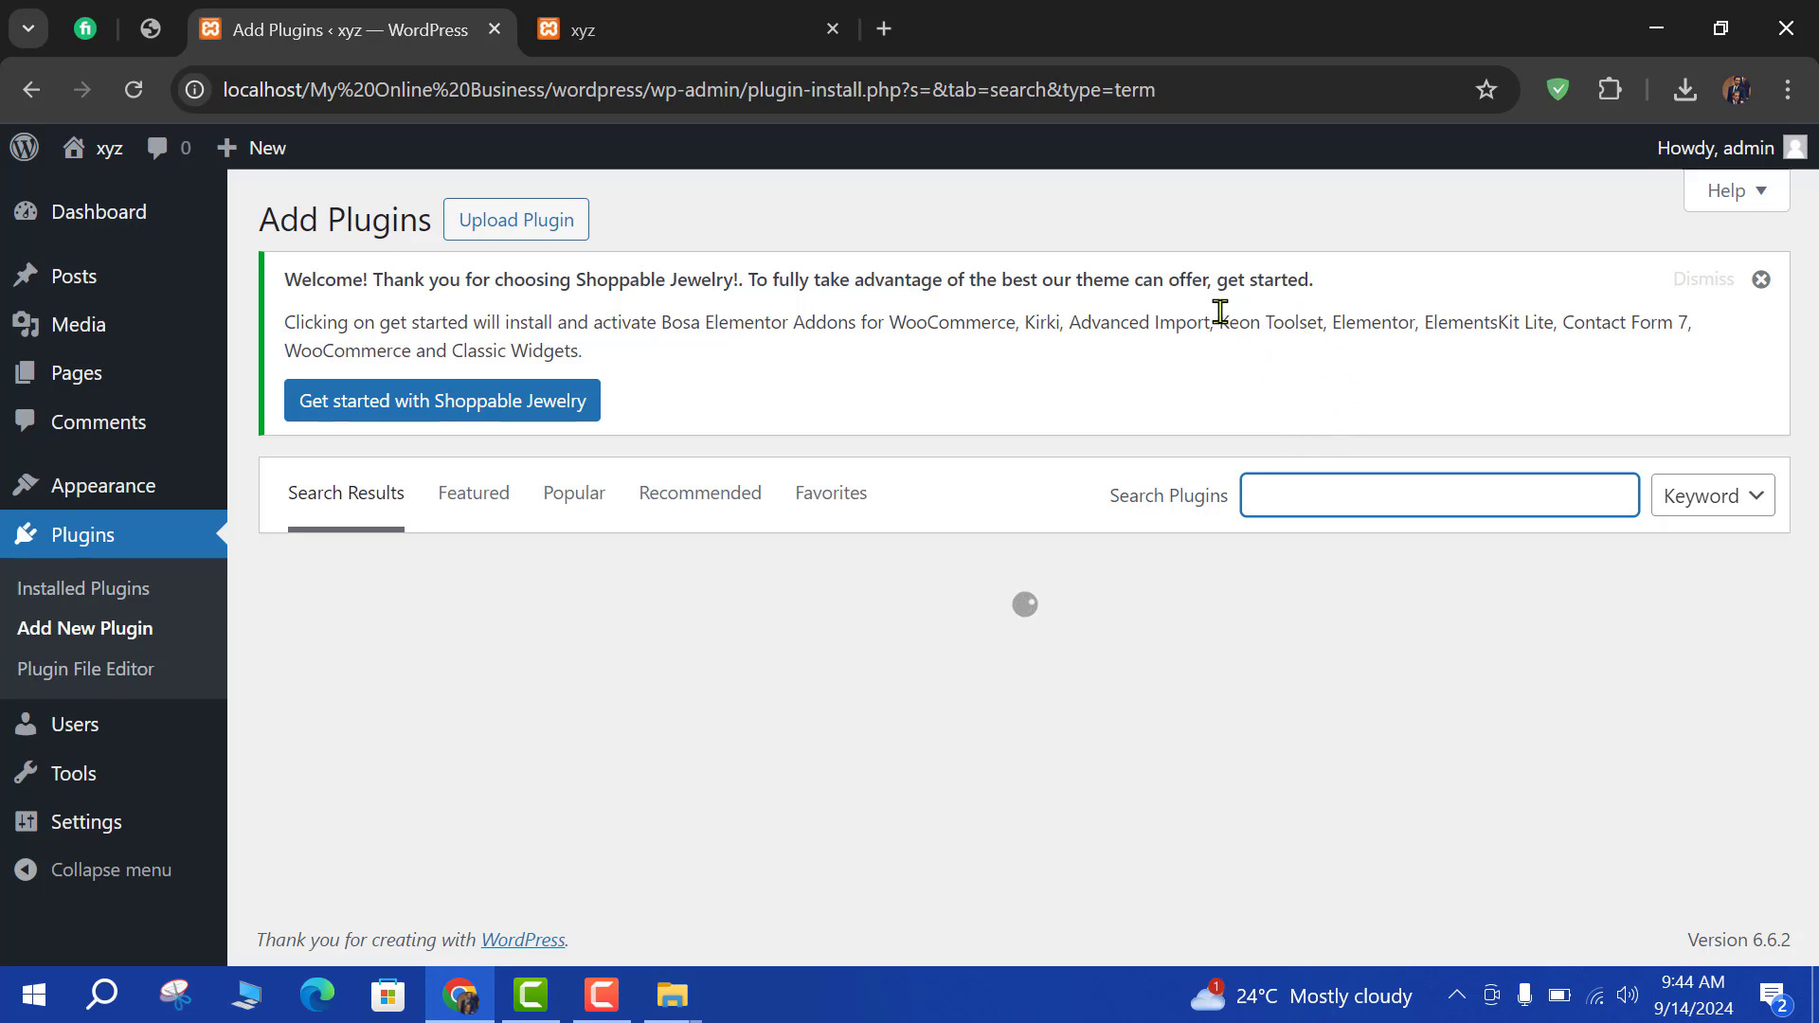
drag(1220, 321, 1321, 316)
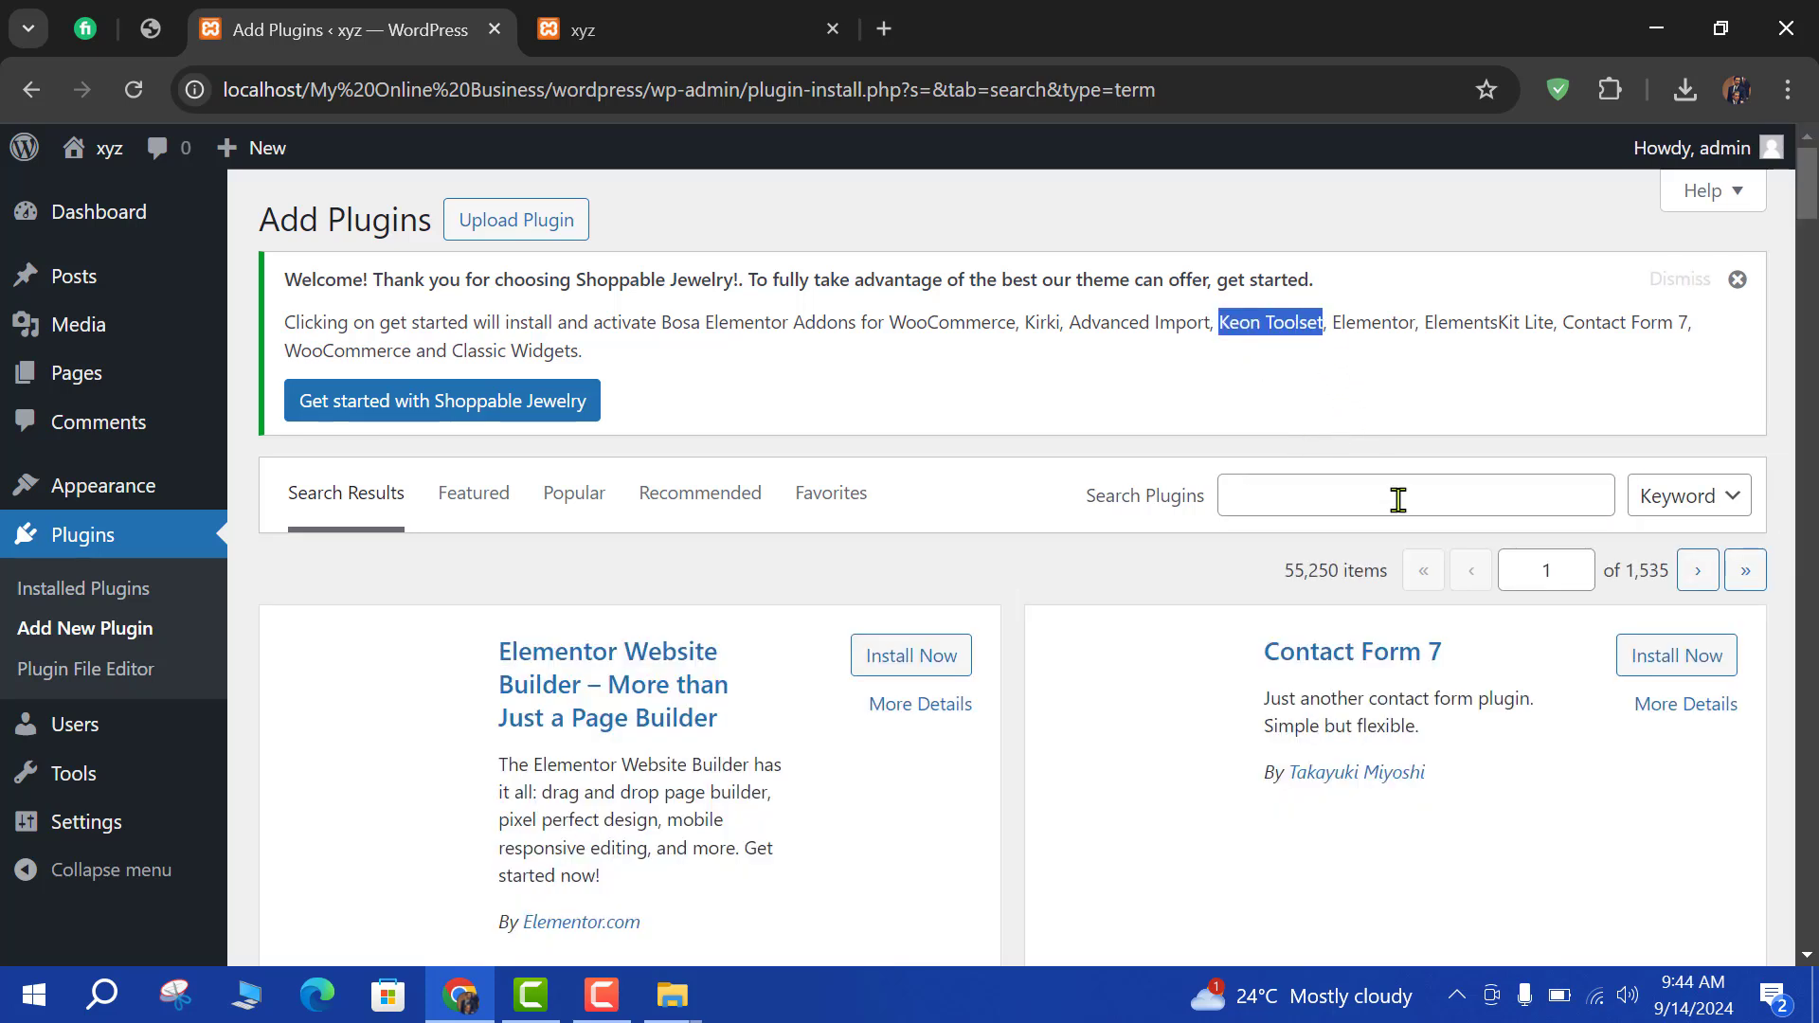
click(1330, 480)
text(Keon Toolset)
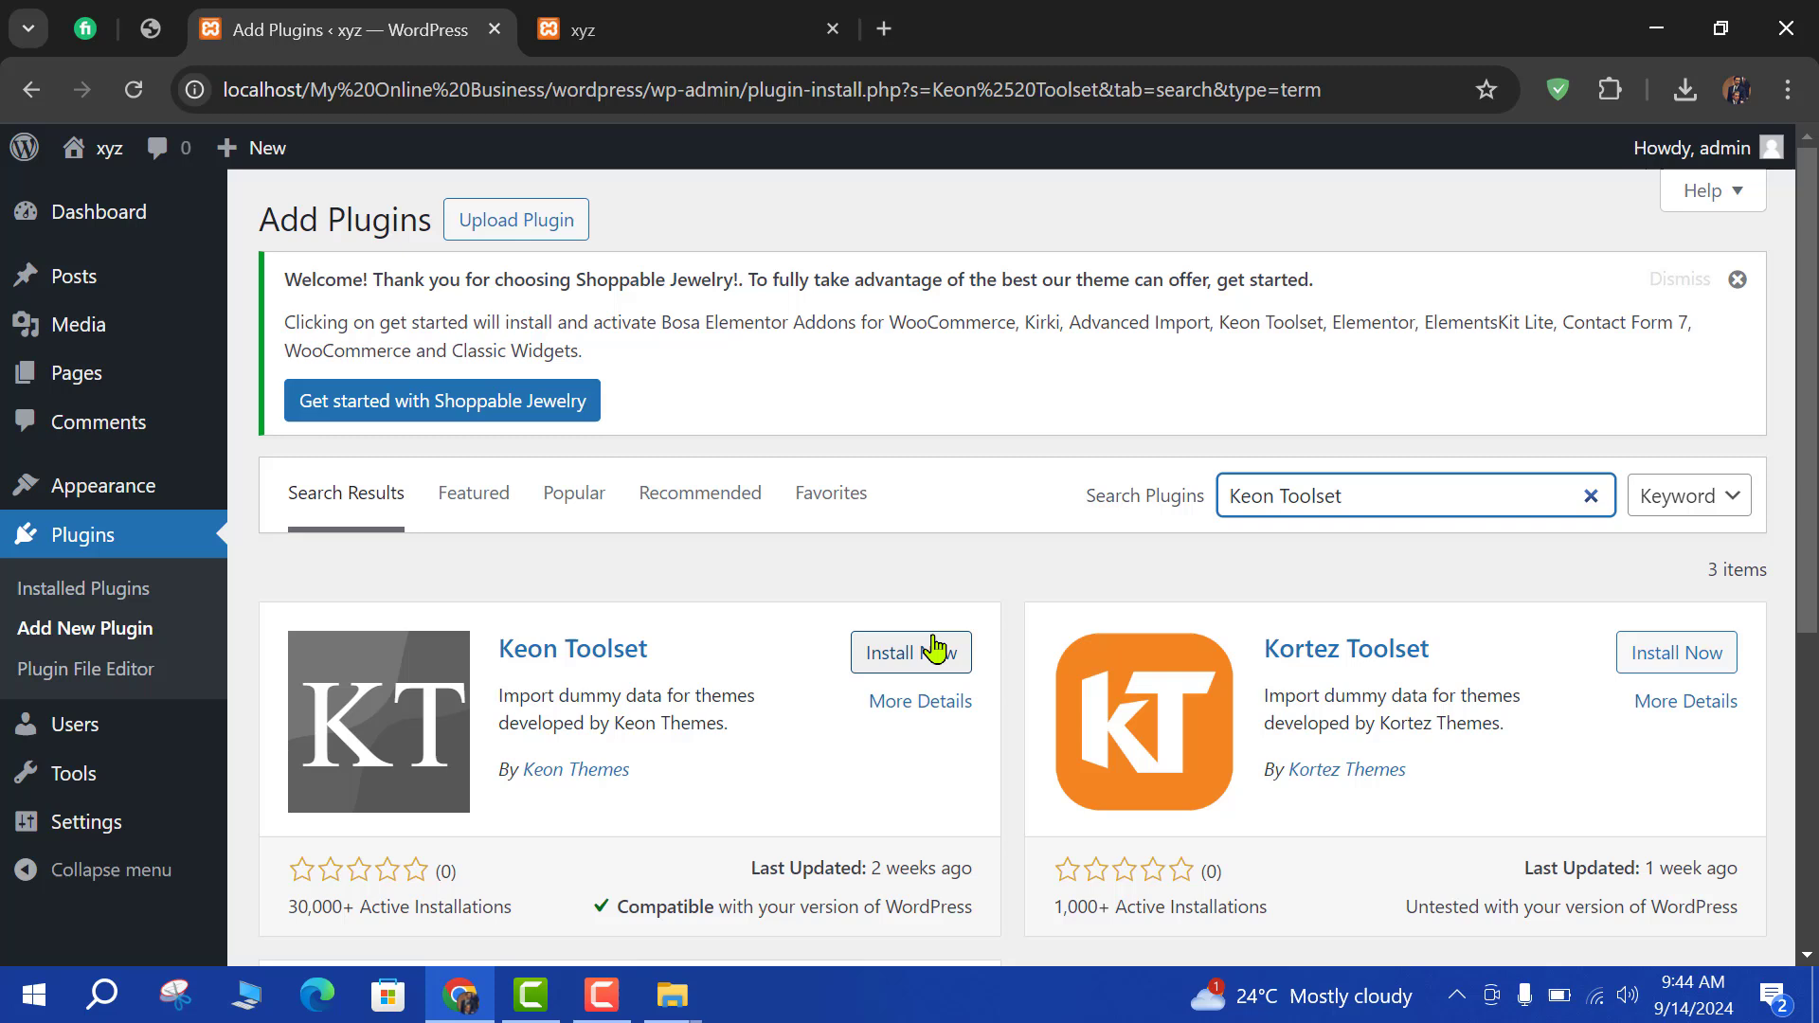
click(923, 648)
Search for Advanced Import using the name copied from the theme notice and install it.
drag(1069, 323, 1212, 323)
key(ctrl+c)
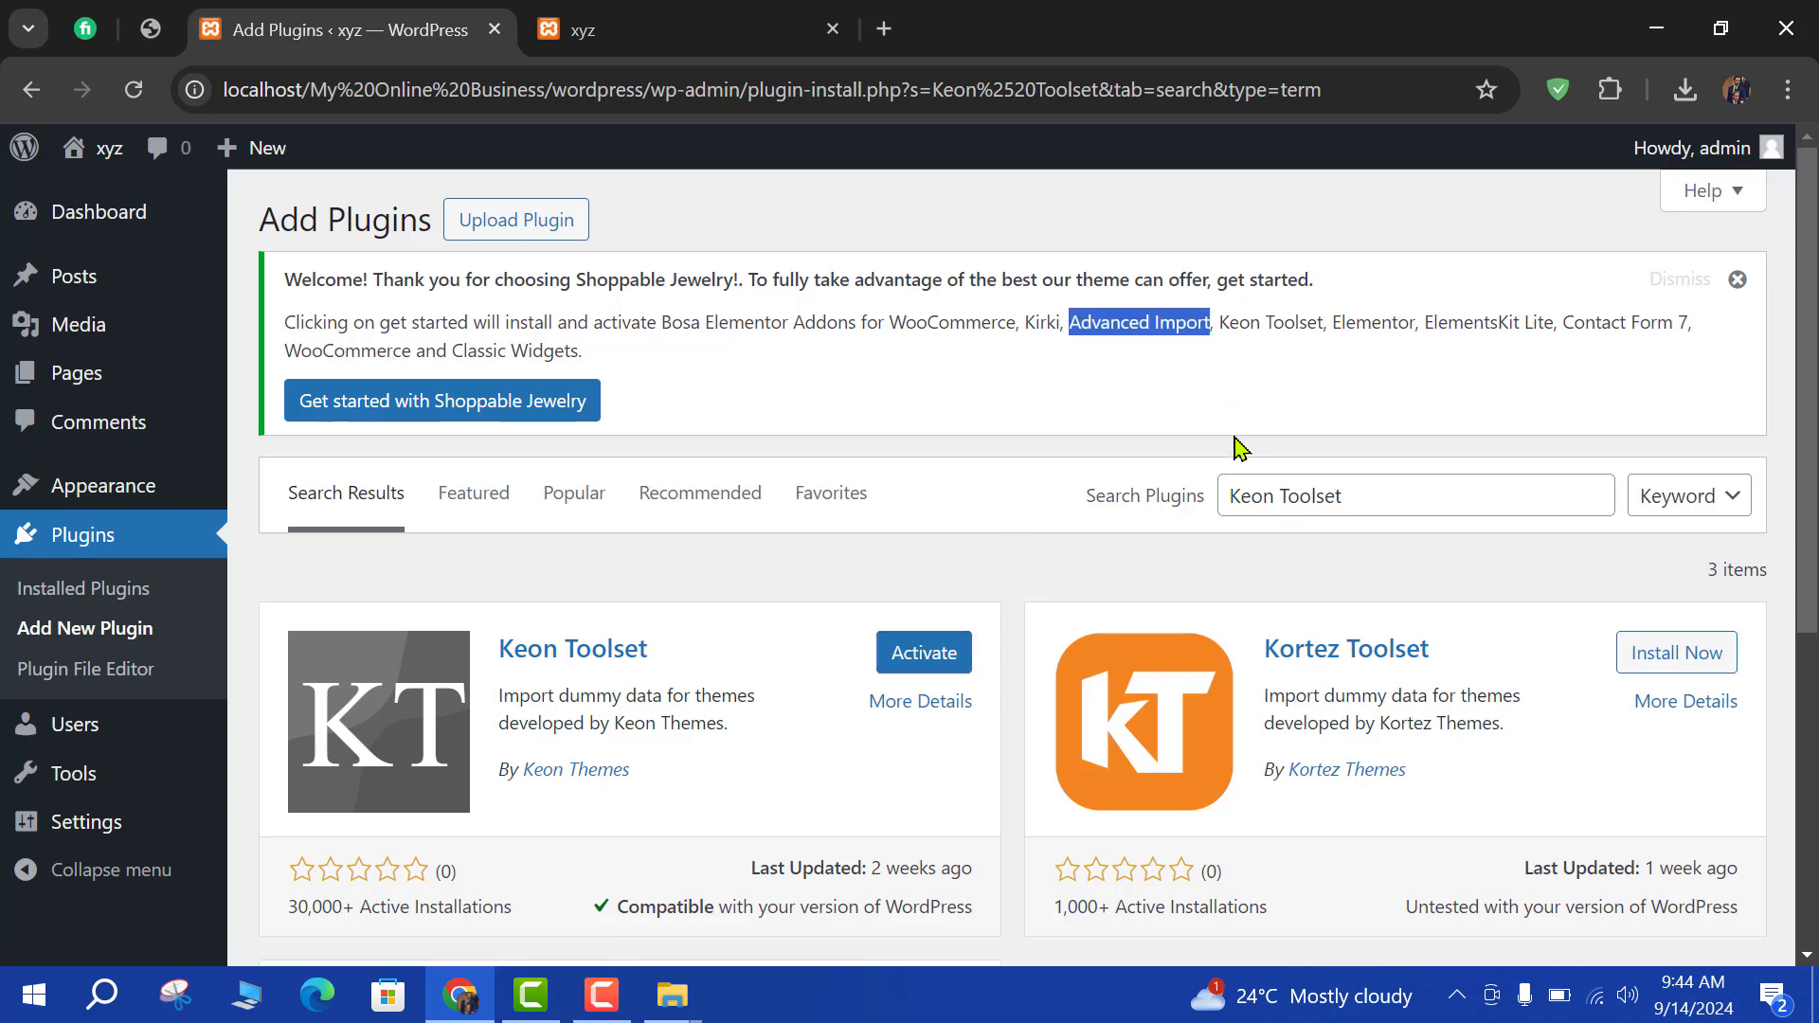
triple_click(1384, 489)
key(ctrl+v)
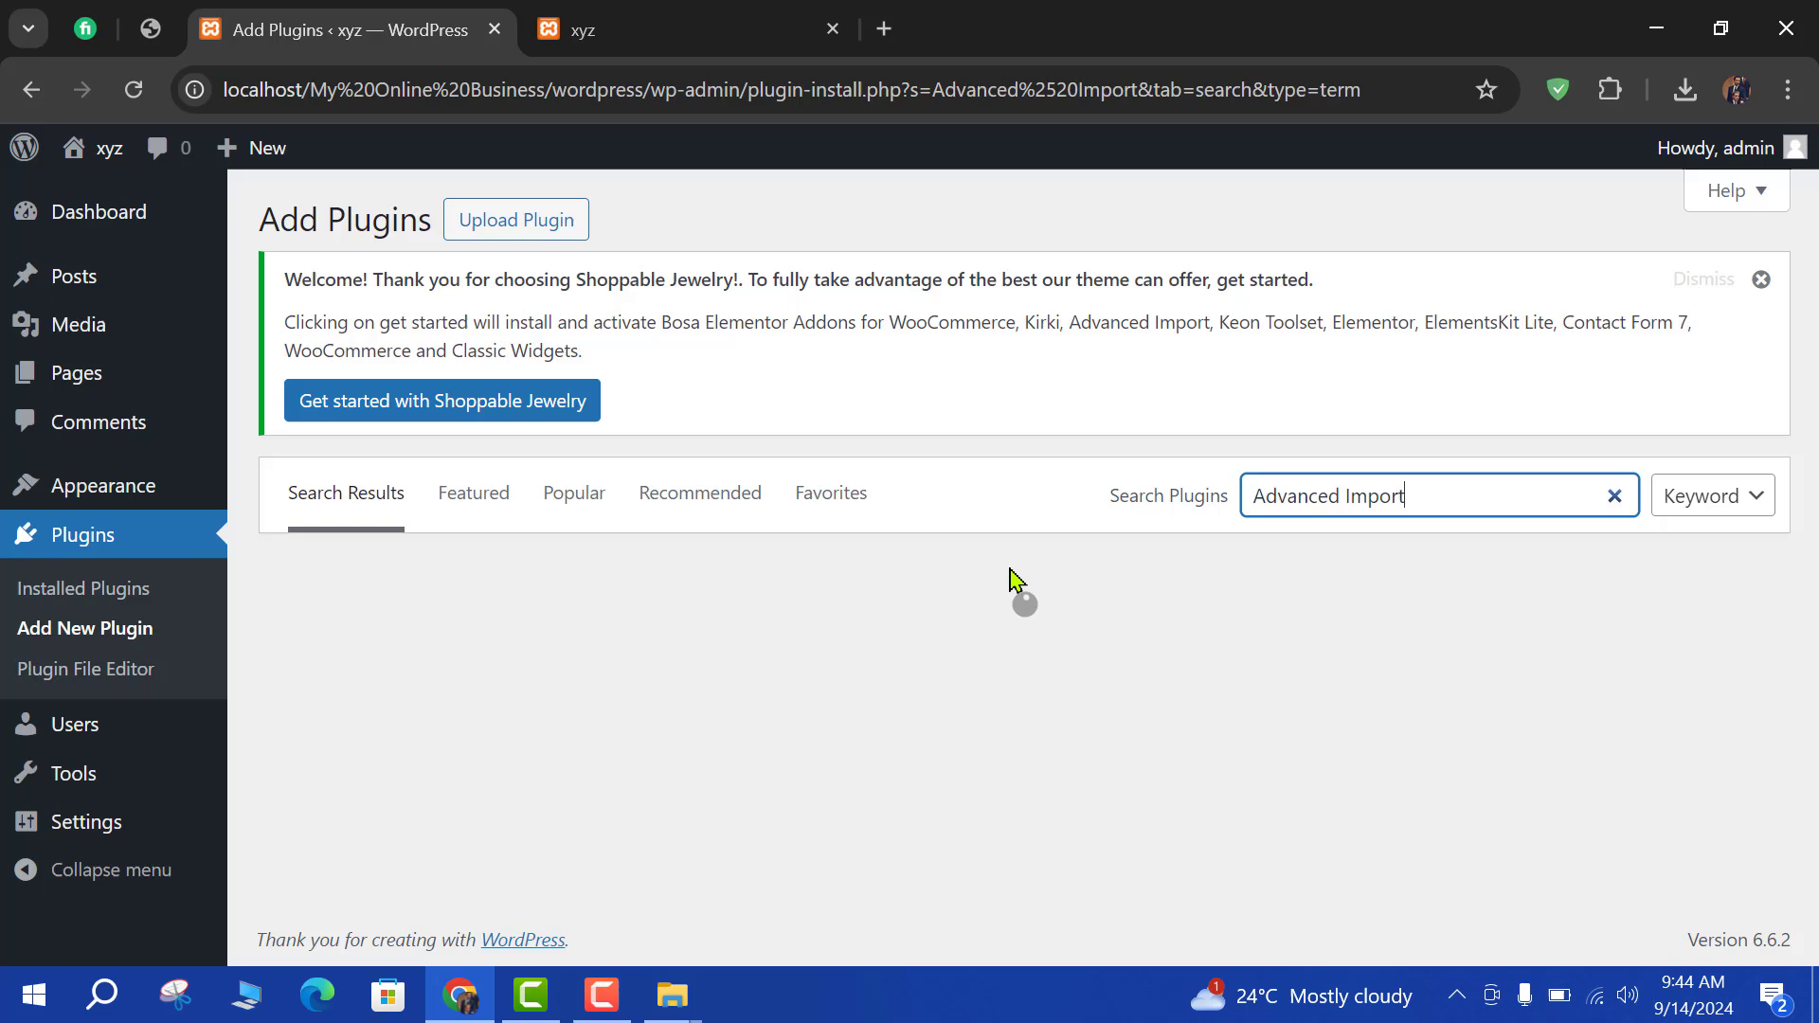
scroll(772, 691, down, 5)
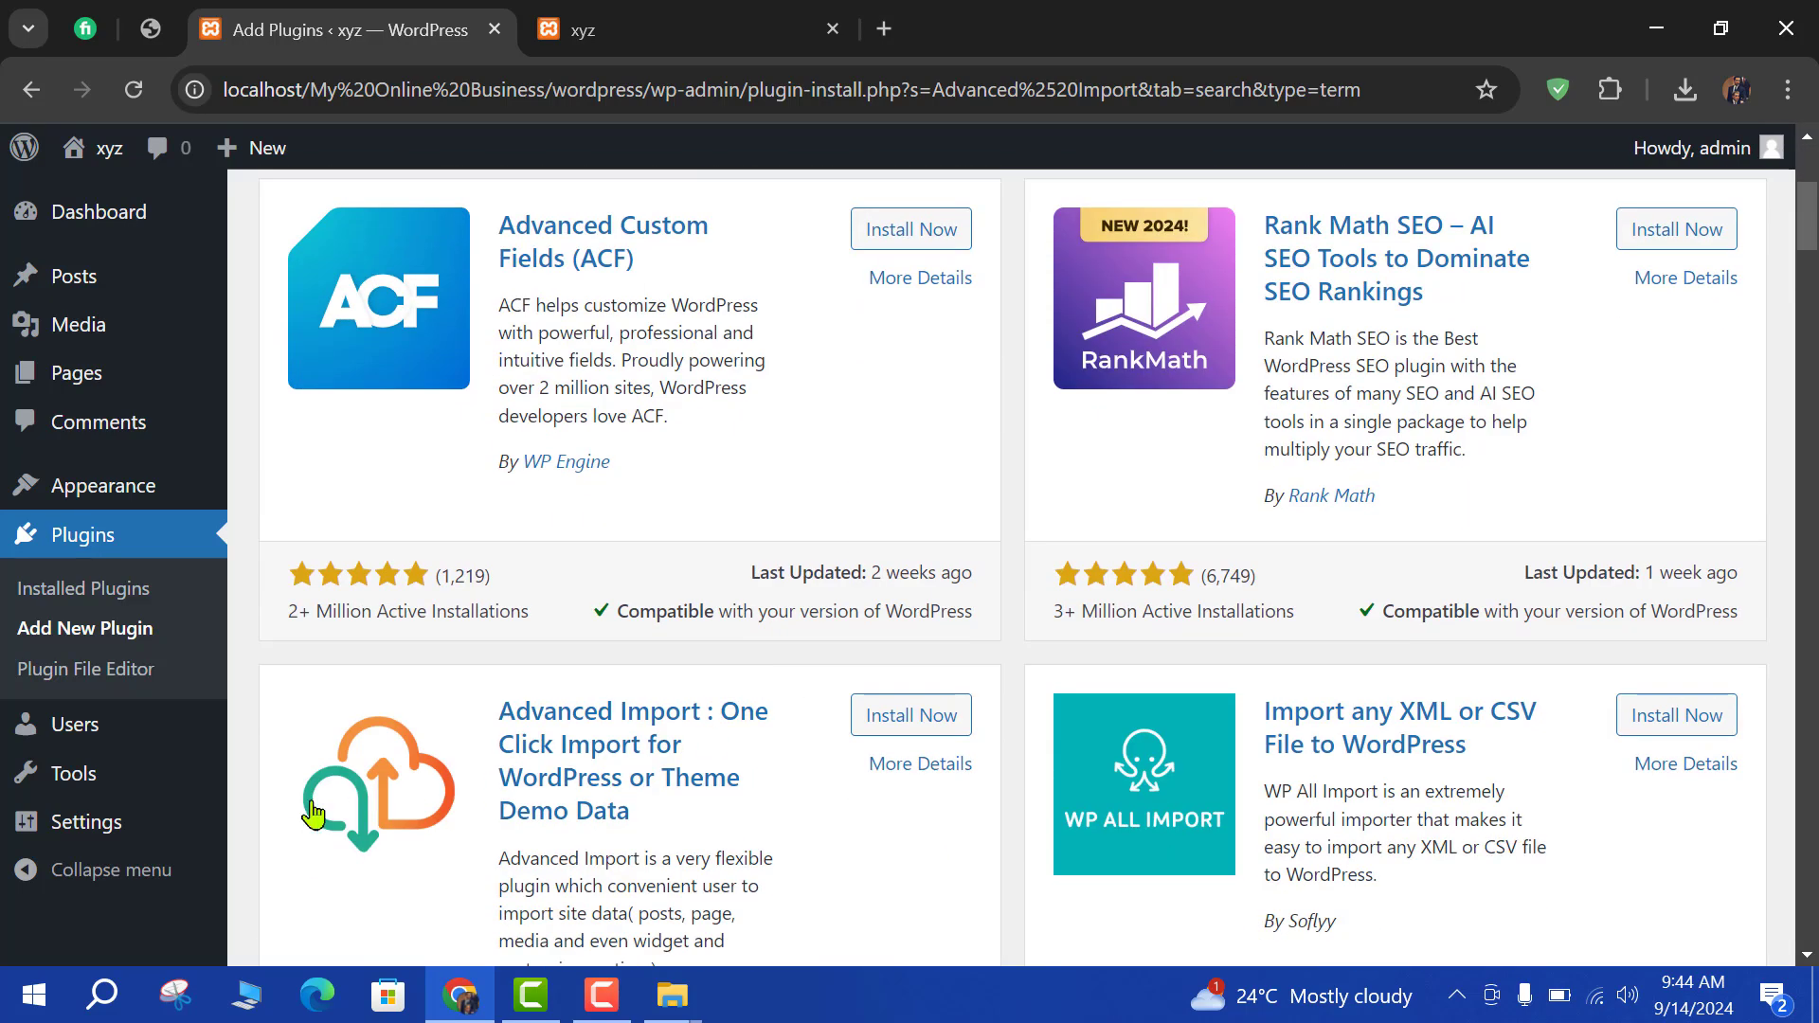
click(931, 722)
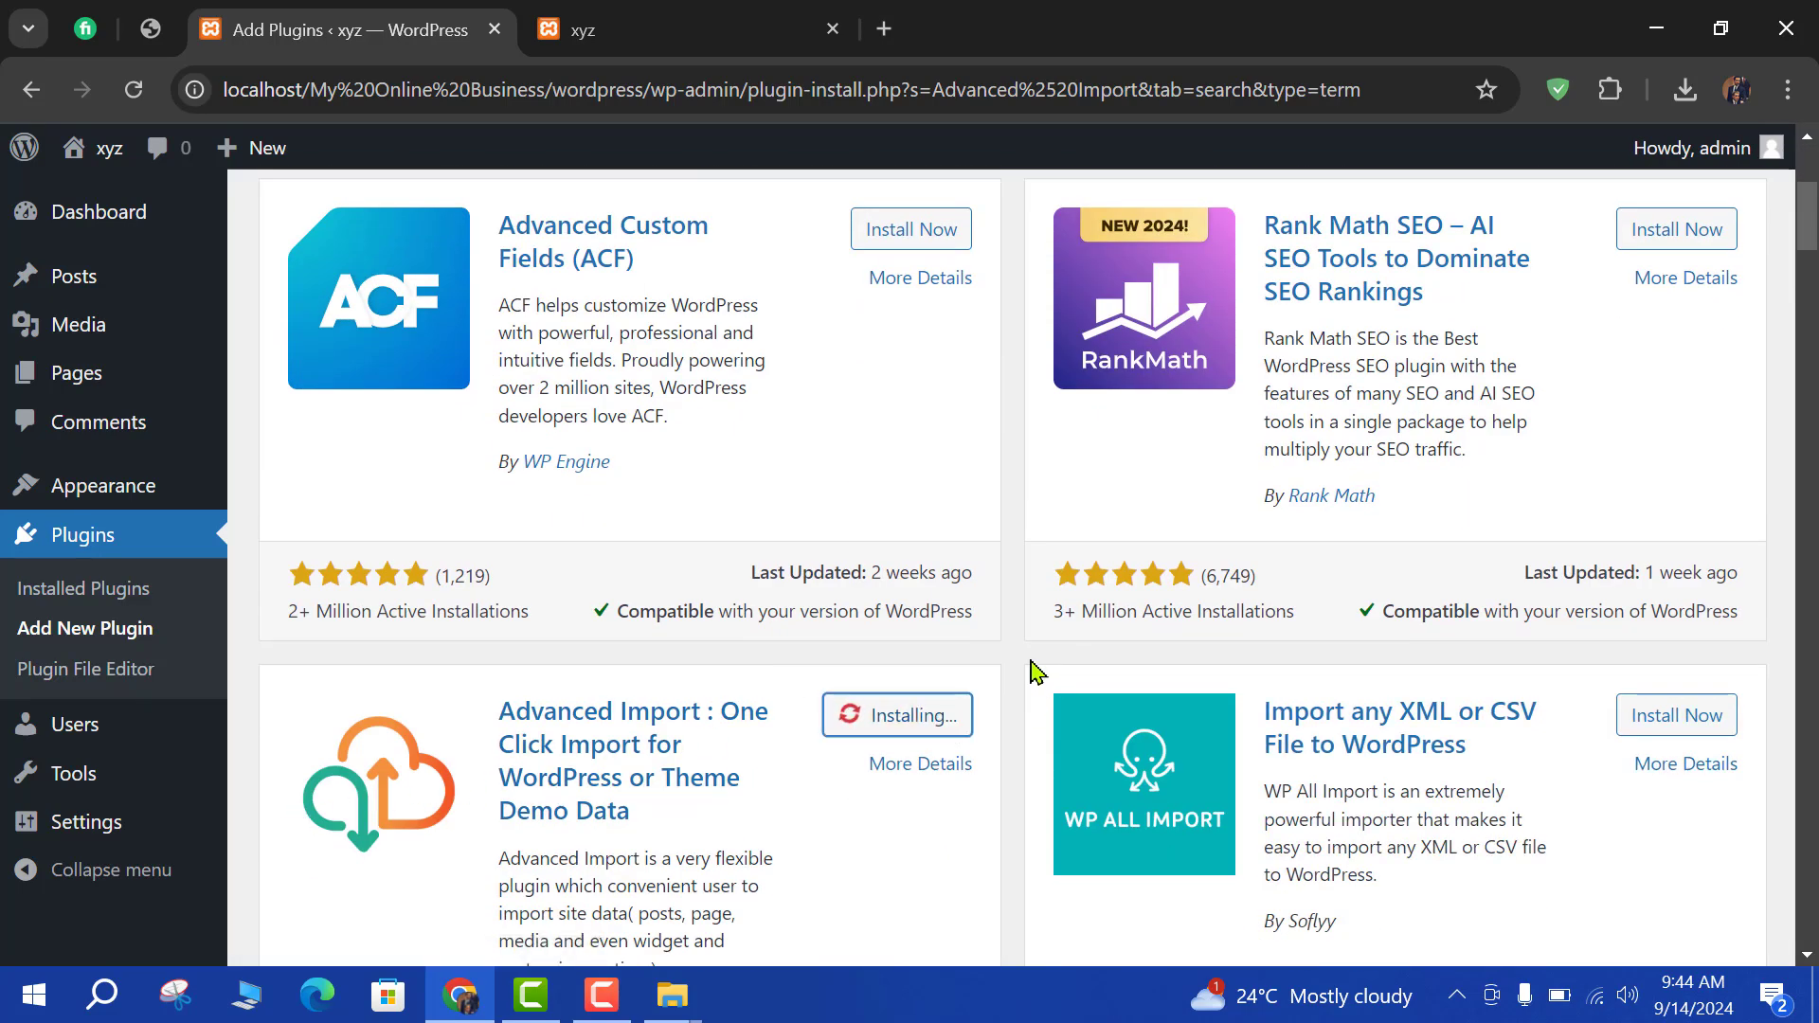
scroll(1011, 616, down, 3)
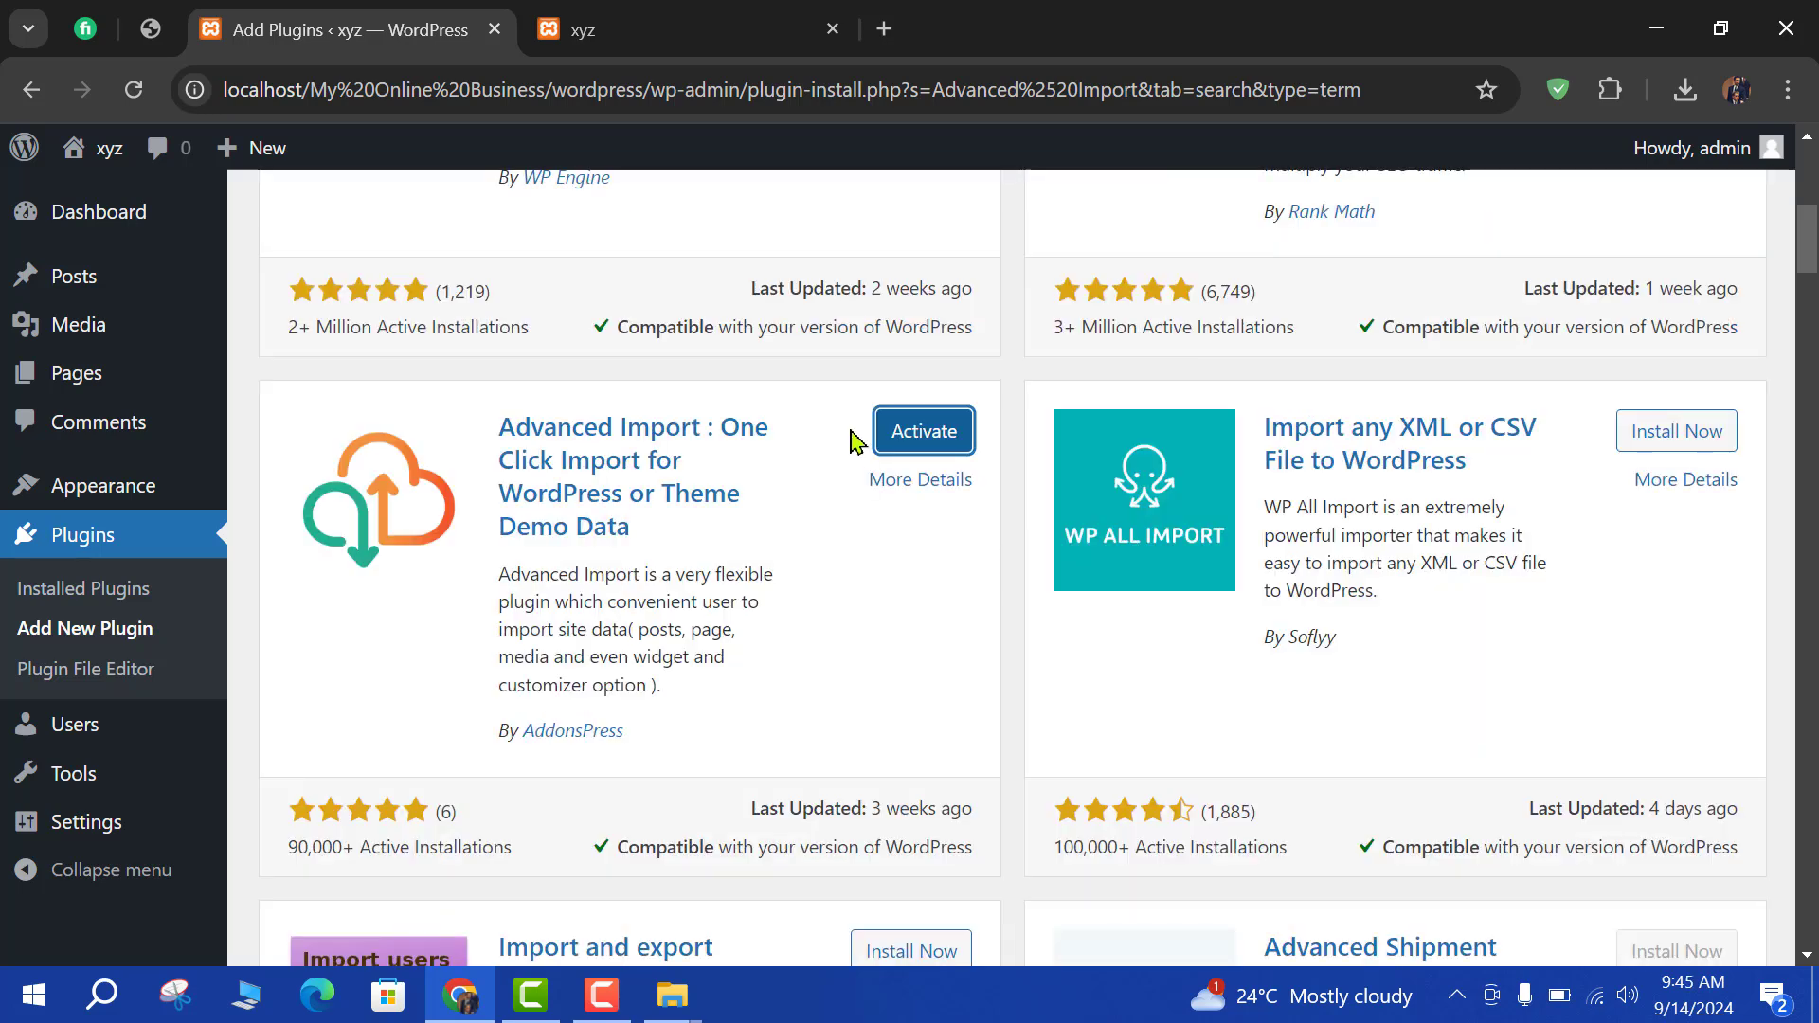
scroll(502, 337, up, 6)
Search for Classic Widgets, install it, and clear the search back to the default list.
drag(470, 350, 620, 349)
key(ctrl+c)
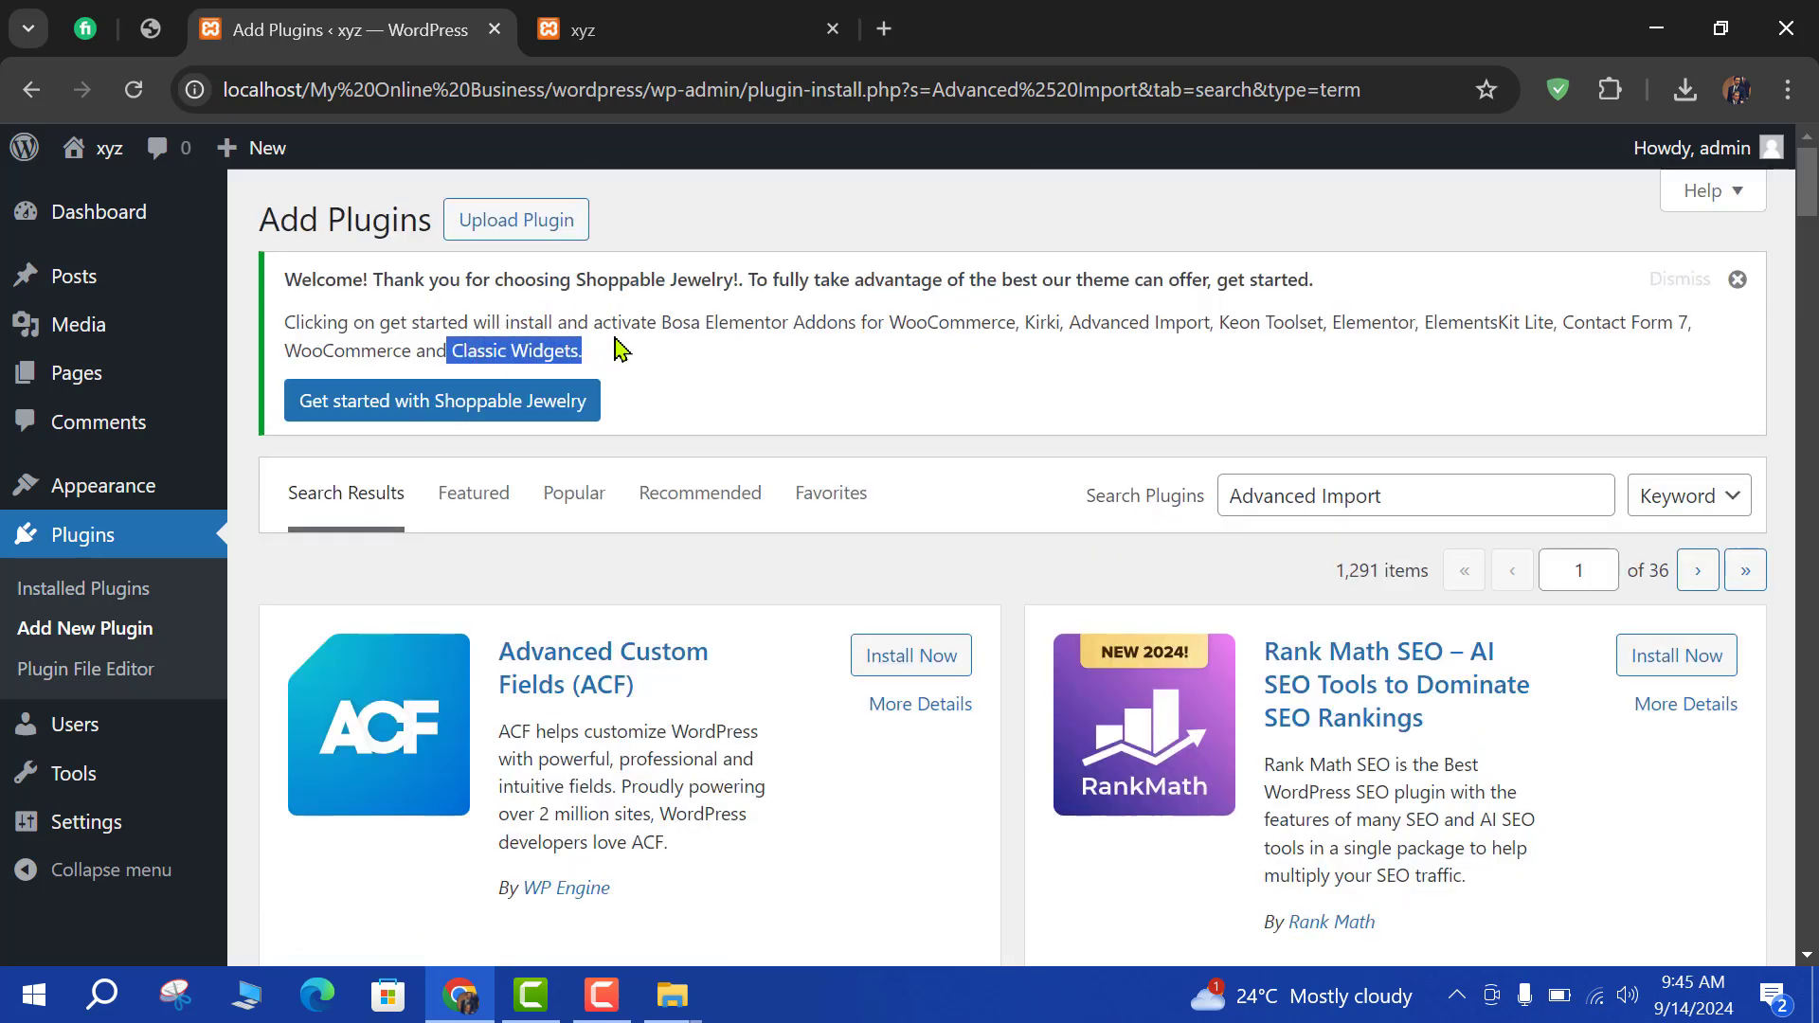
click(1409, 494)
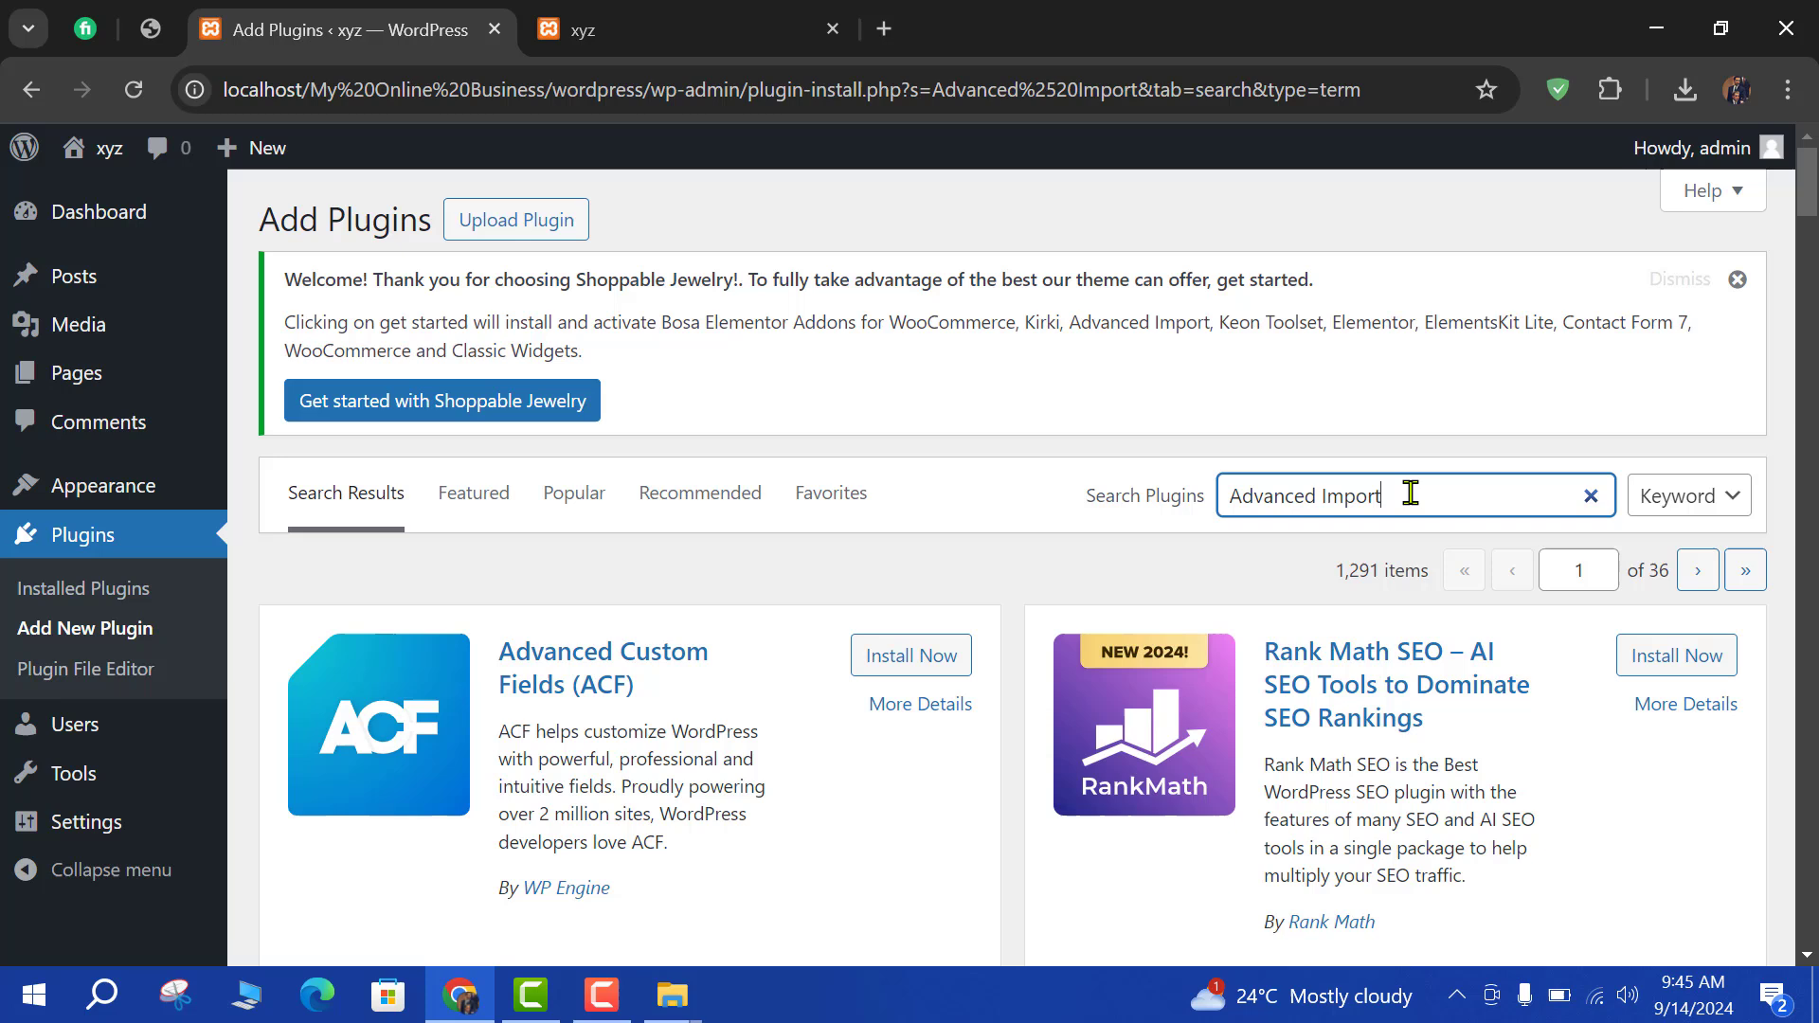
key(ctrl+v)
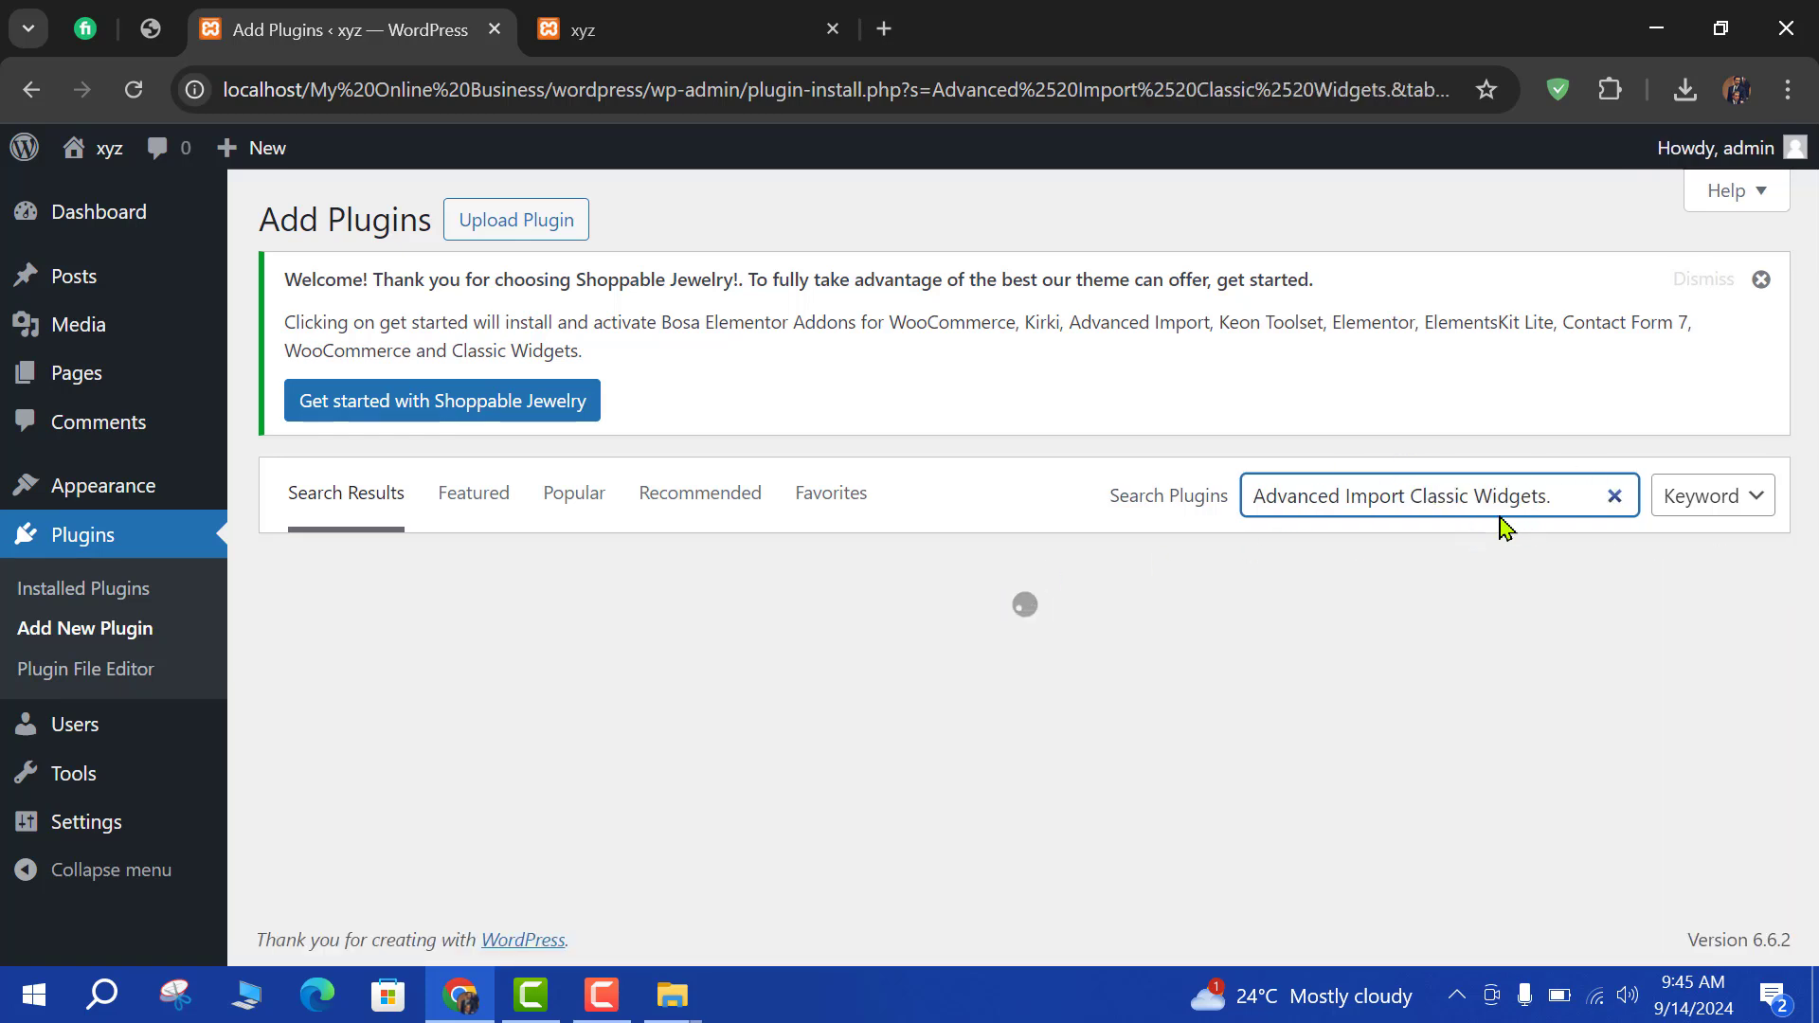
click(1614, 496)
key(ctrl+v)
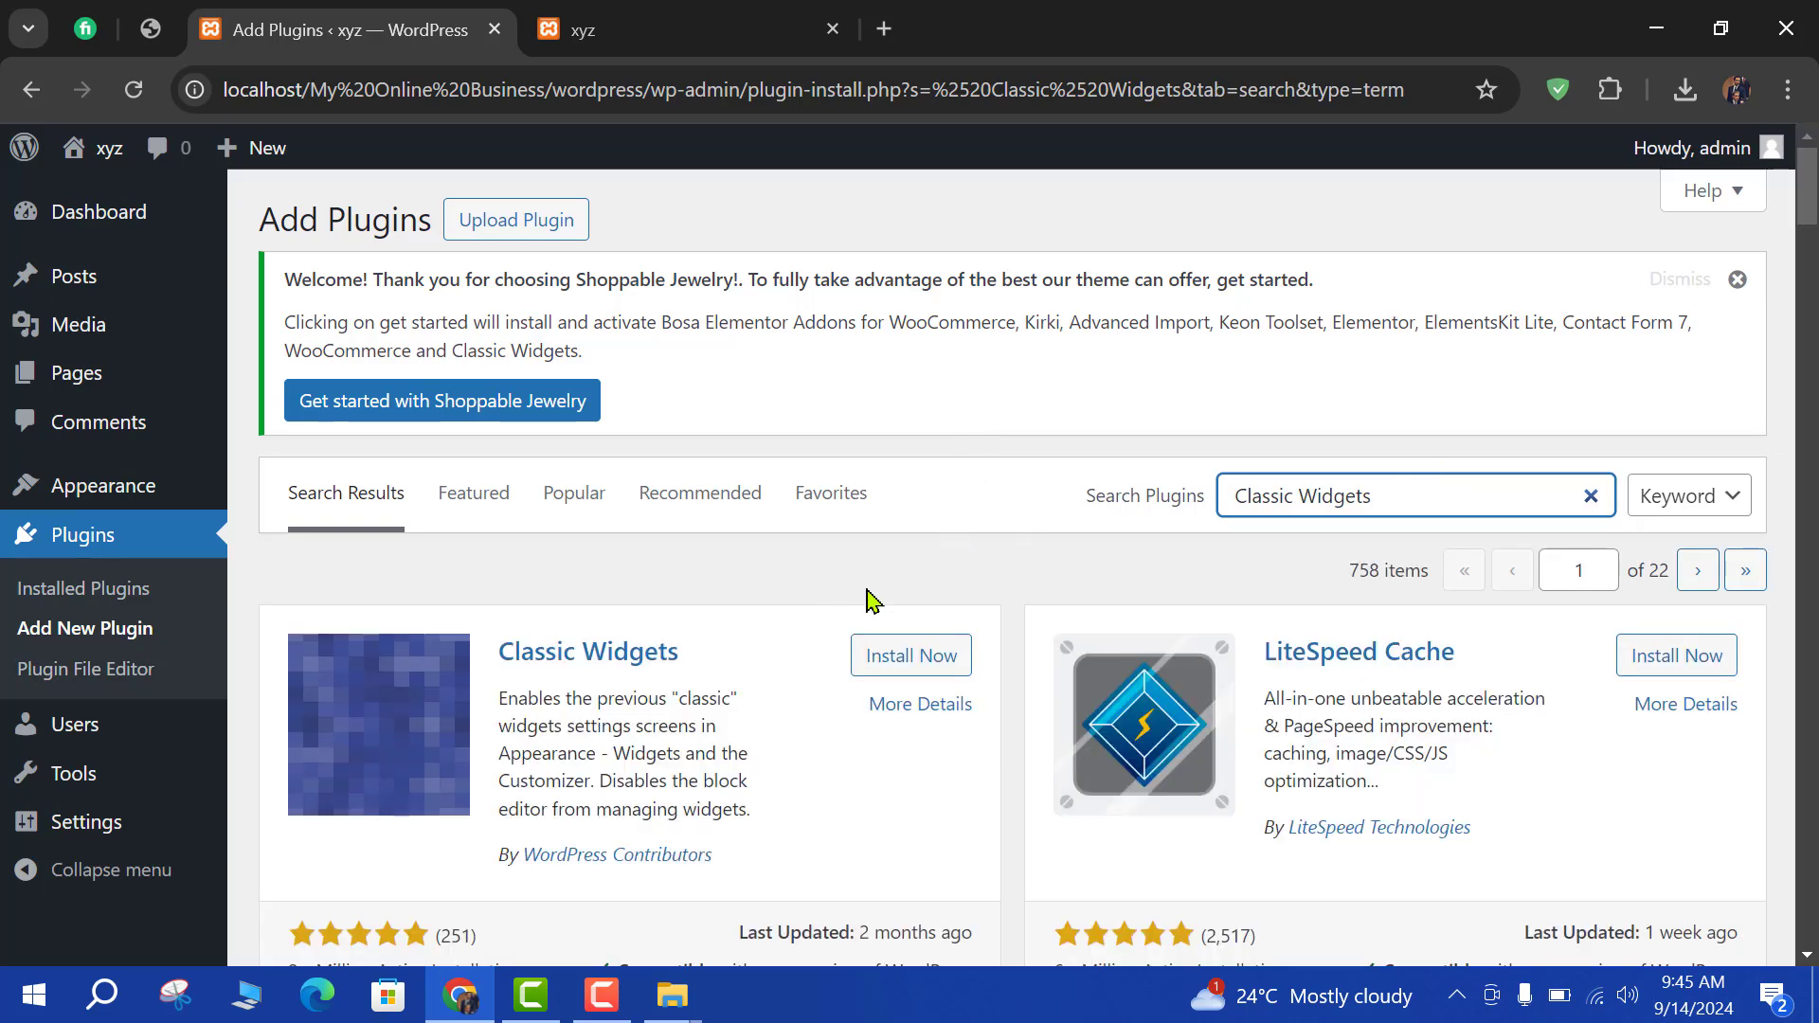
click(942, 655)
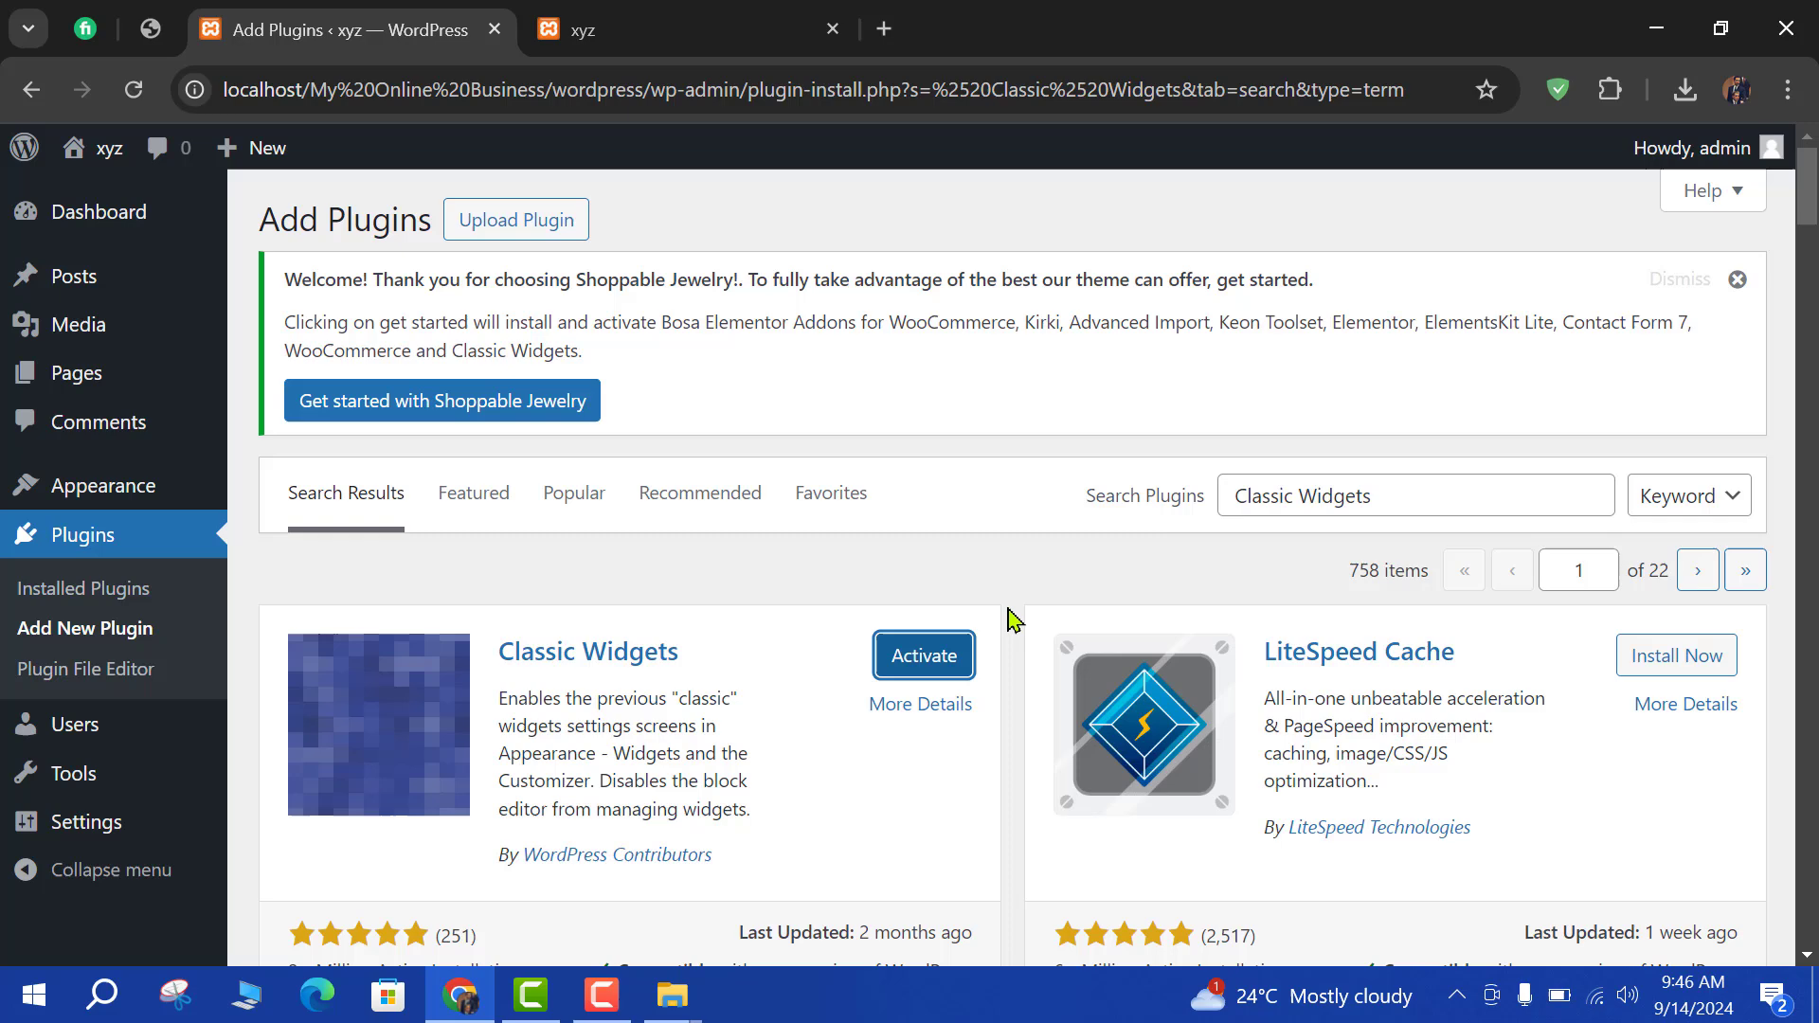
key(Escape)
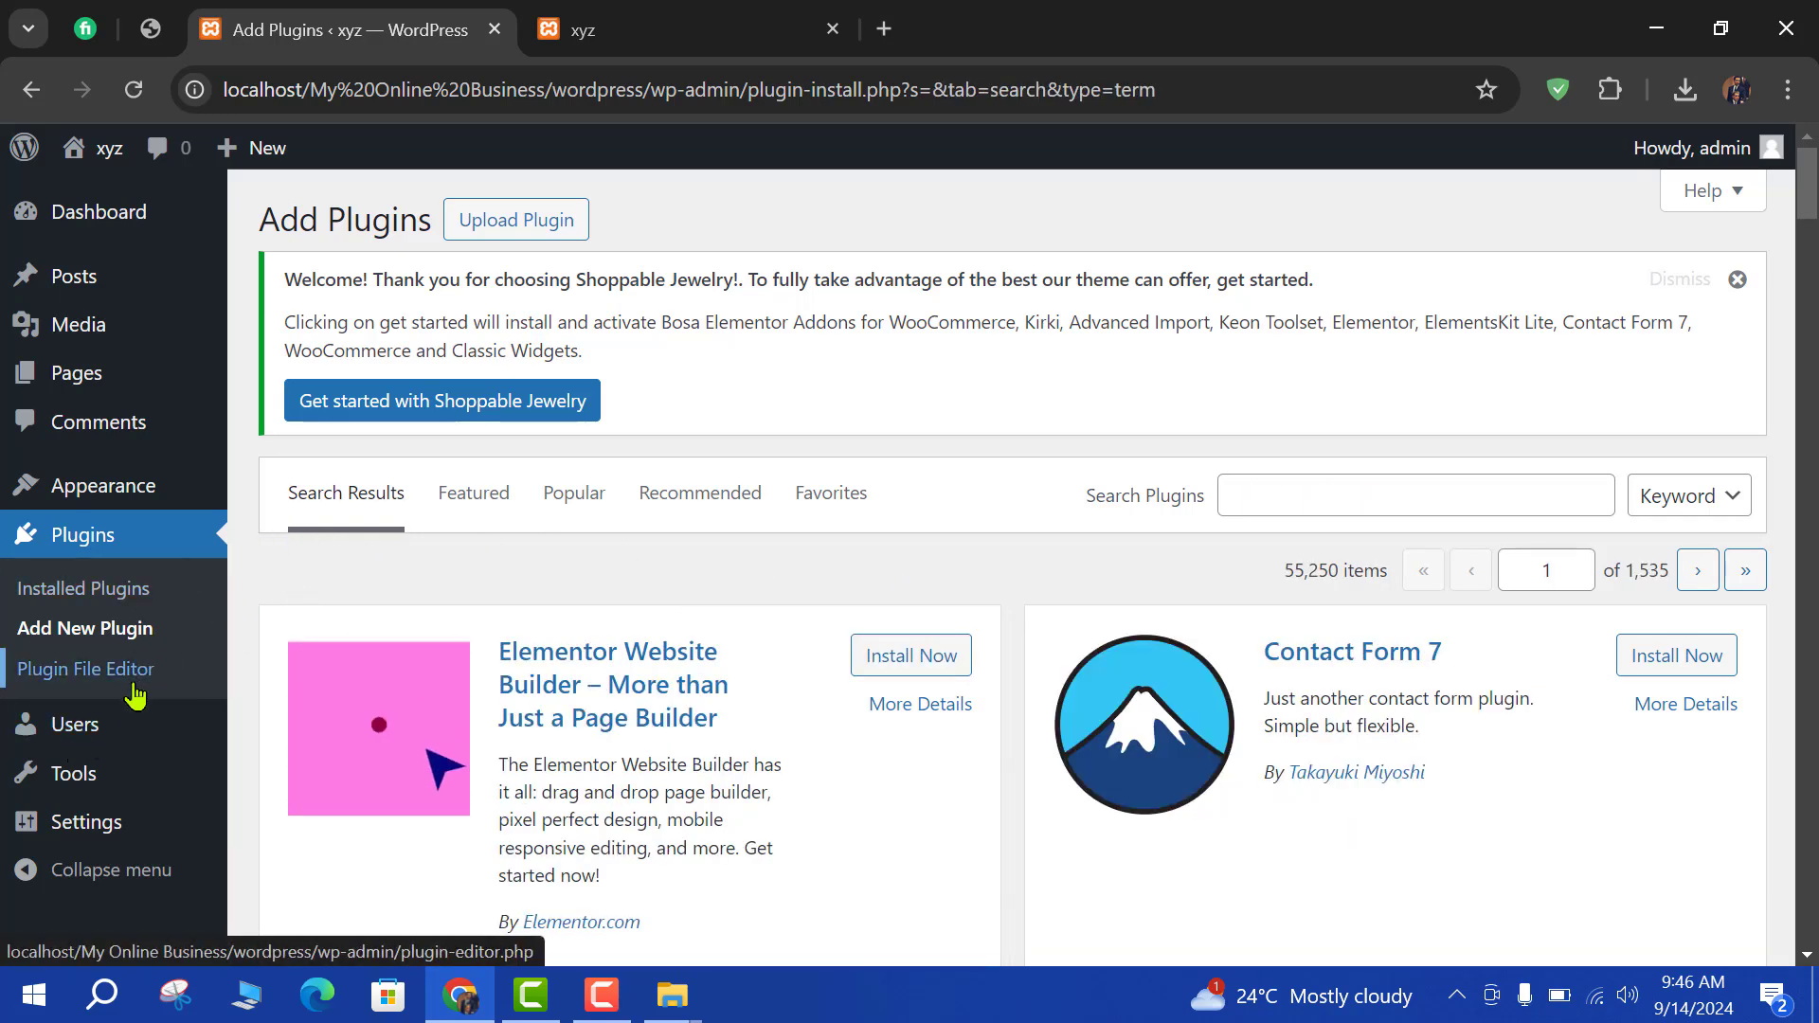
On Installed Plugins, tick Classic Widgets, Keon Toolset and Kirki, then bulk-apply Activate.
click(78, 591)
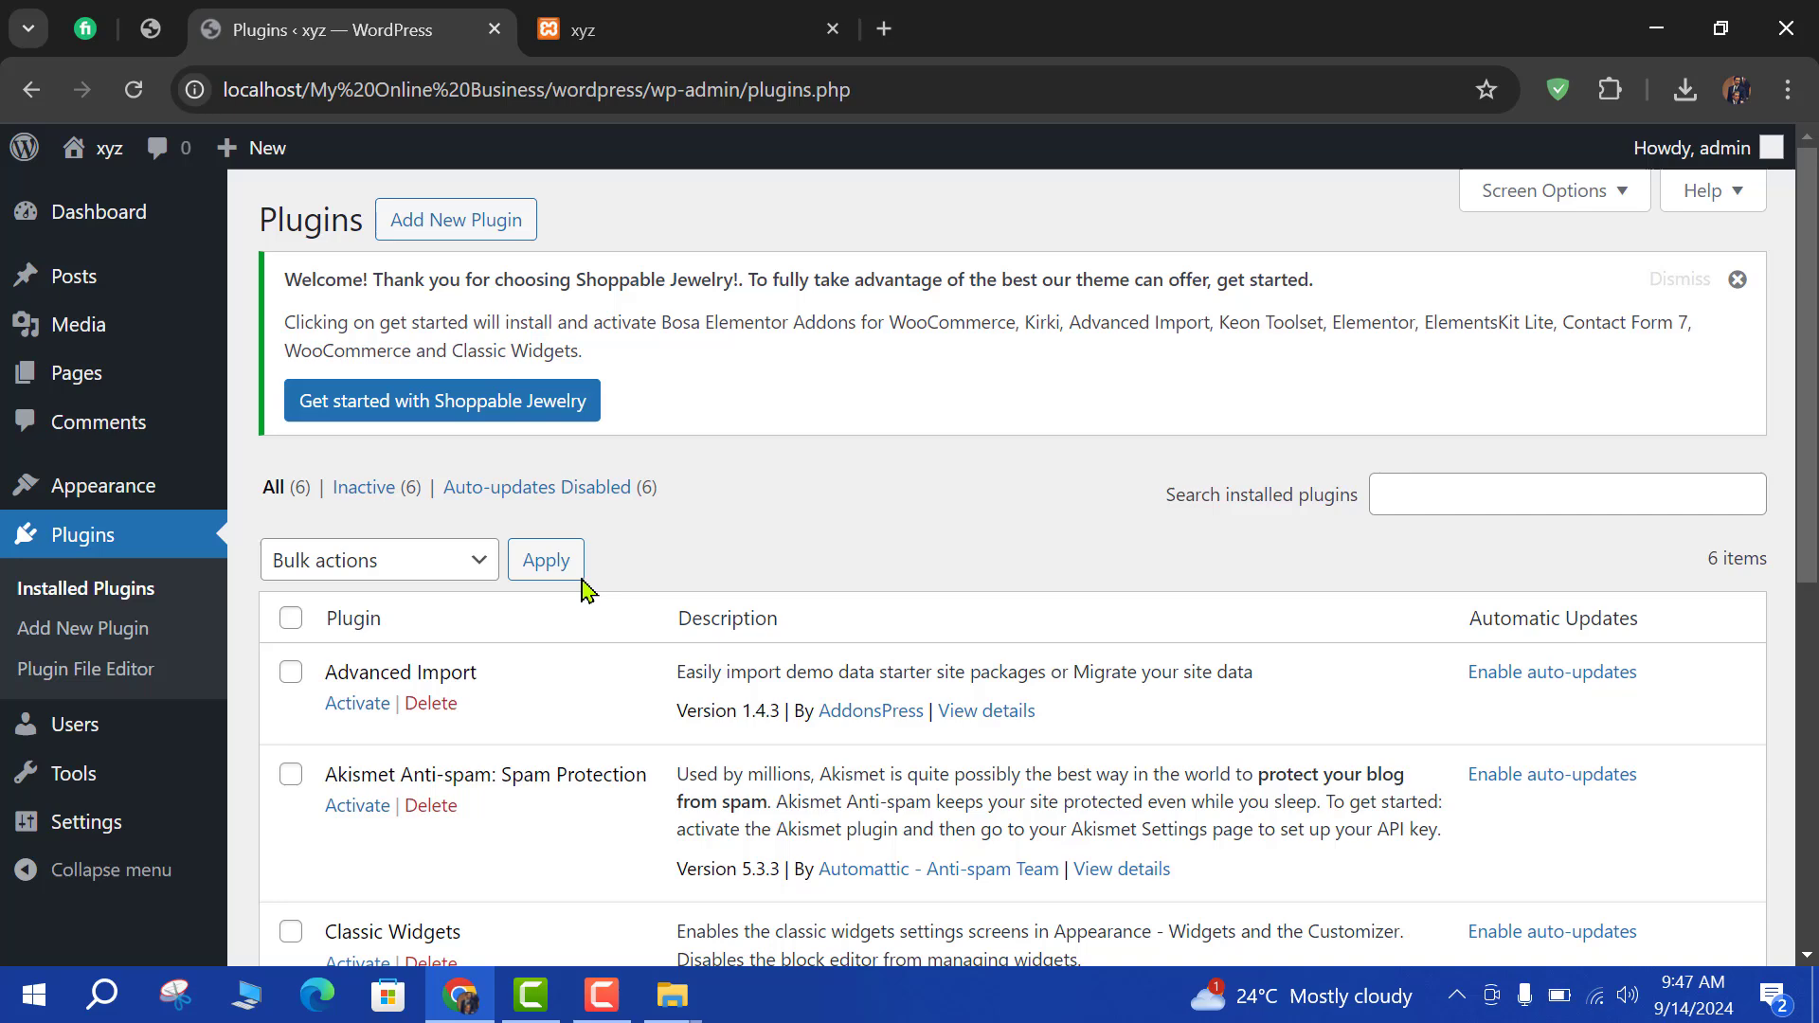
scroll(674, 611, down, 5)
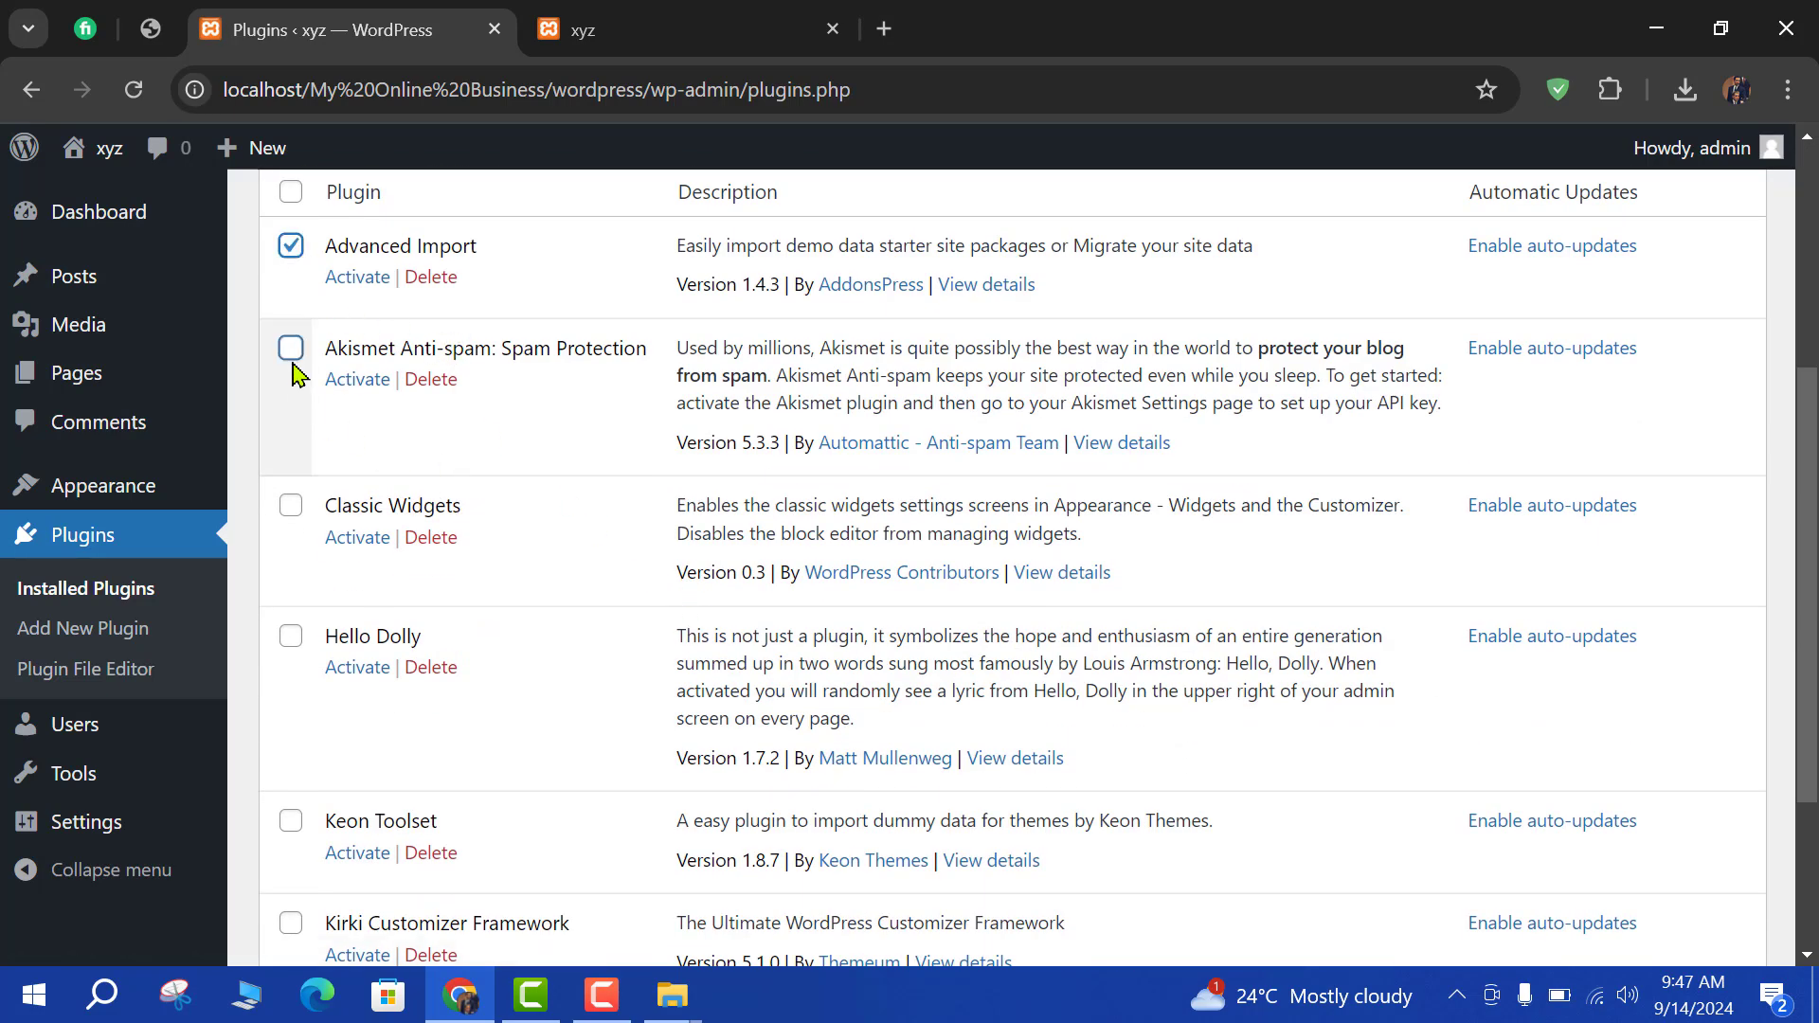
click(291, 506)
scroll(303, 663, down, 3)
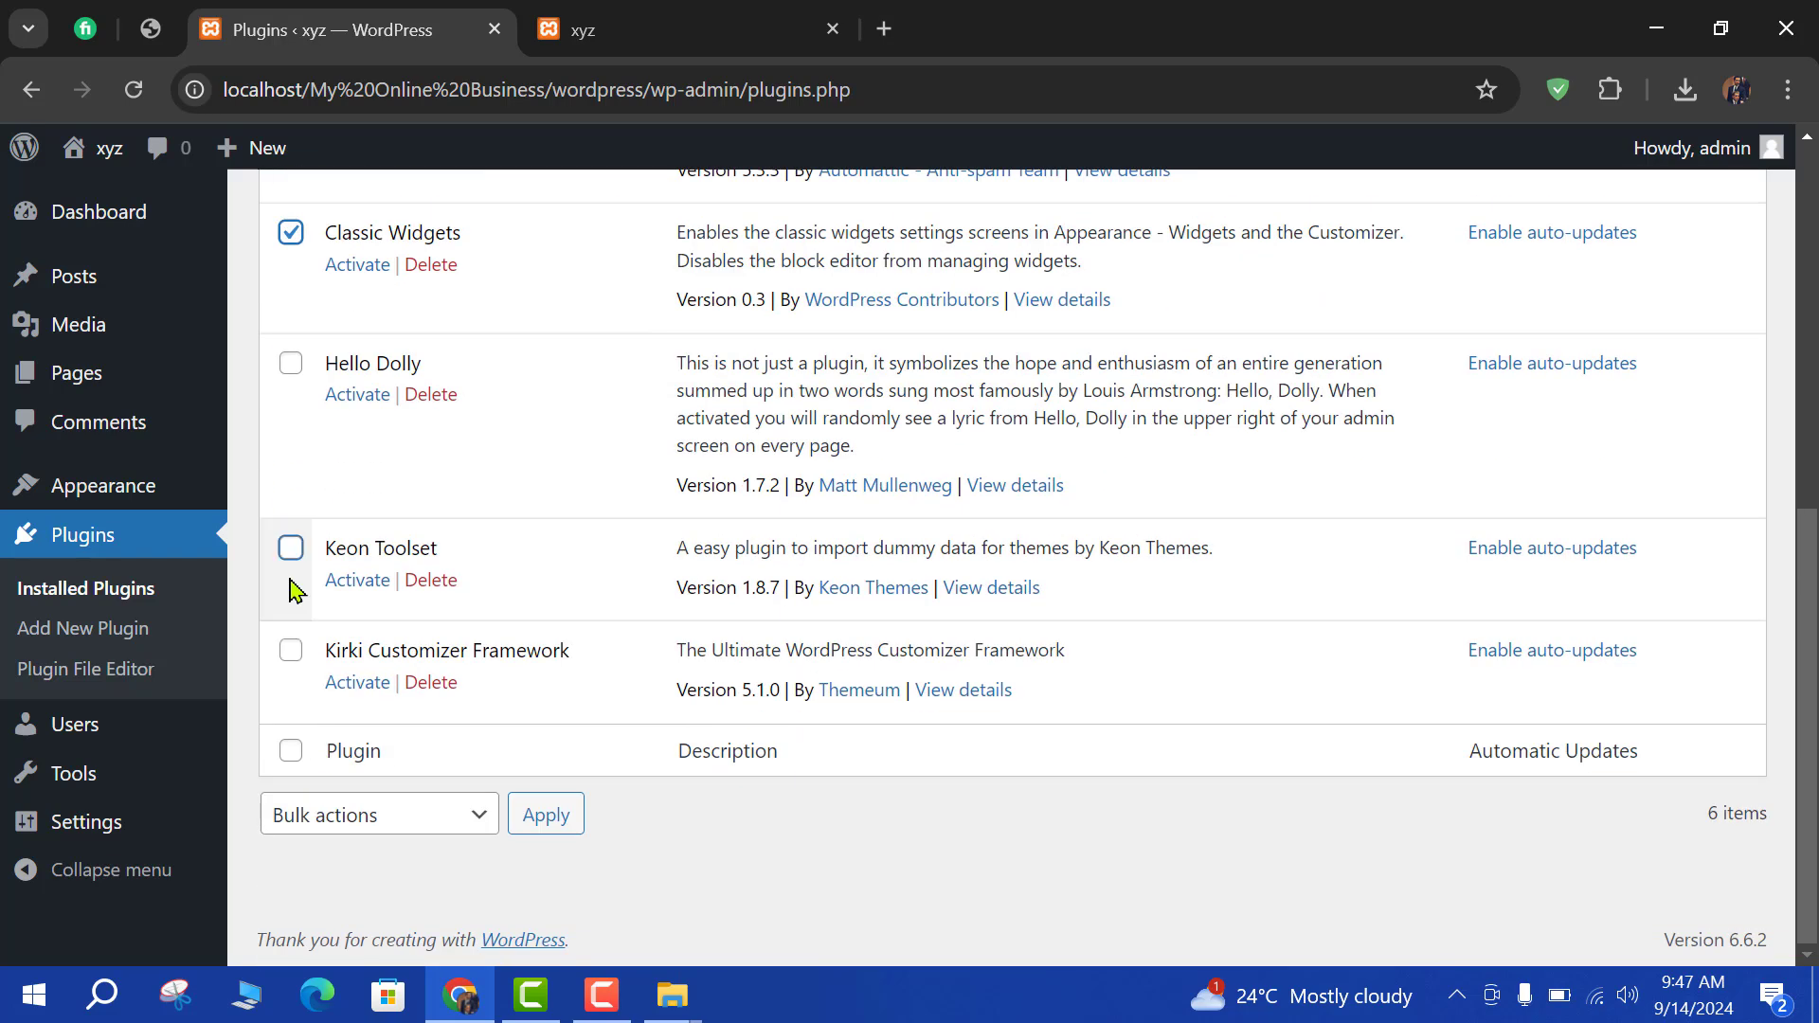
click(293, 592)
click(291, 650)
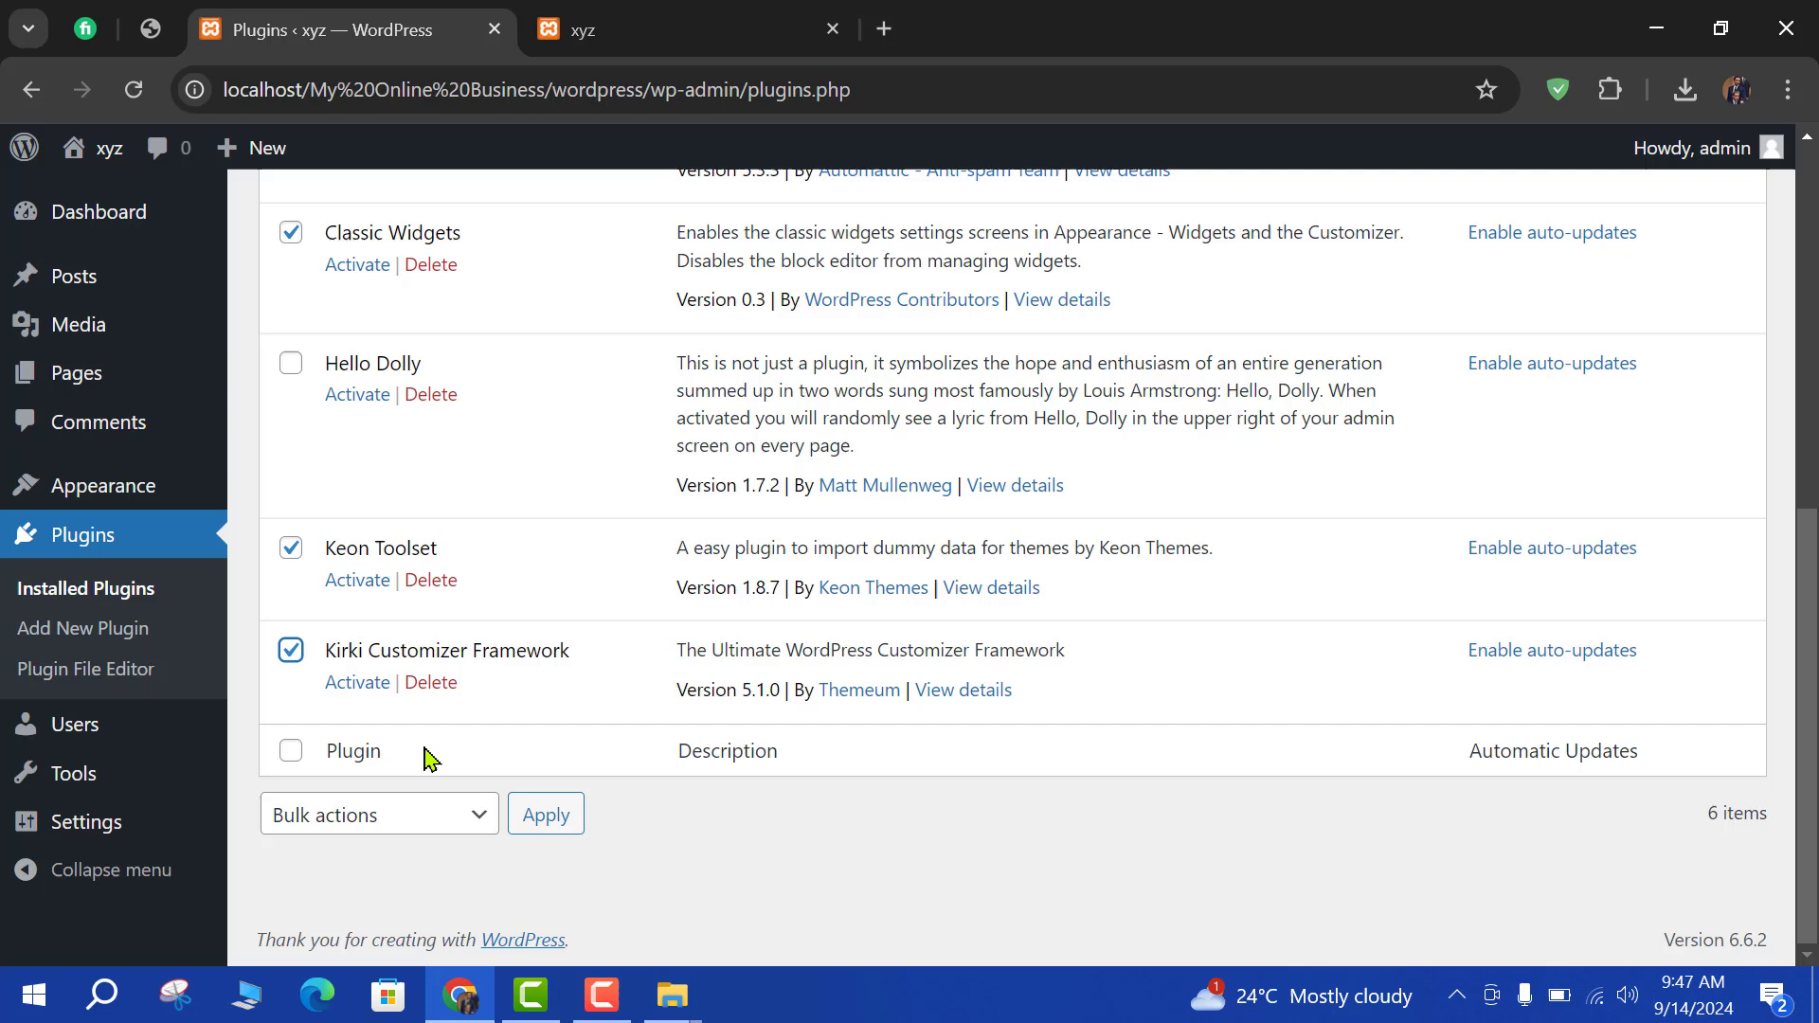
click(403, 815)
click(342, 587)
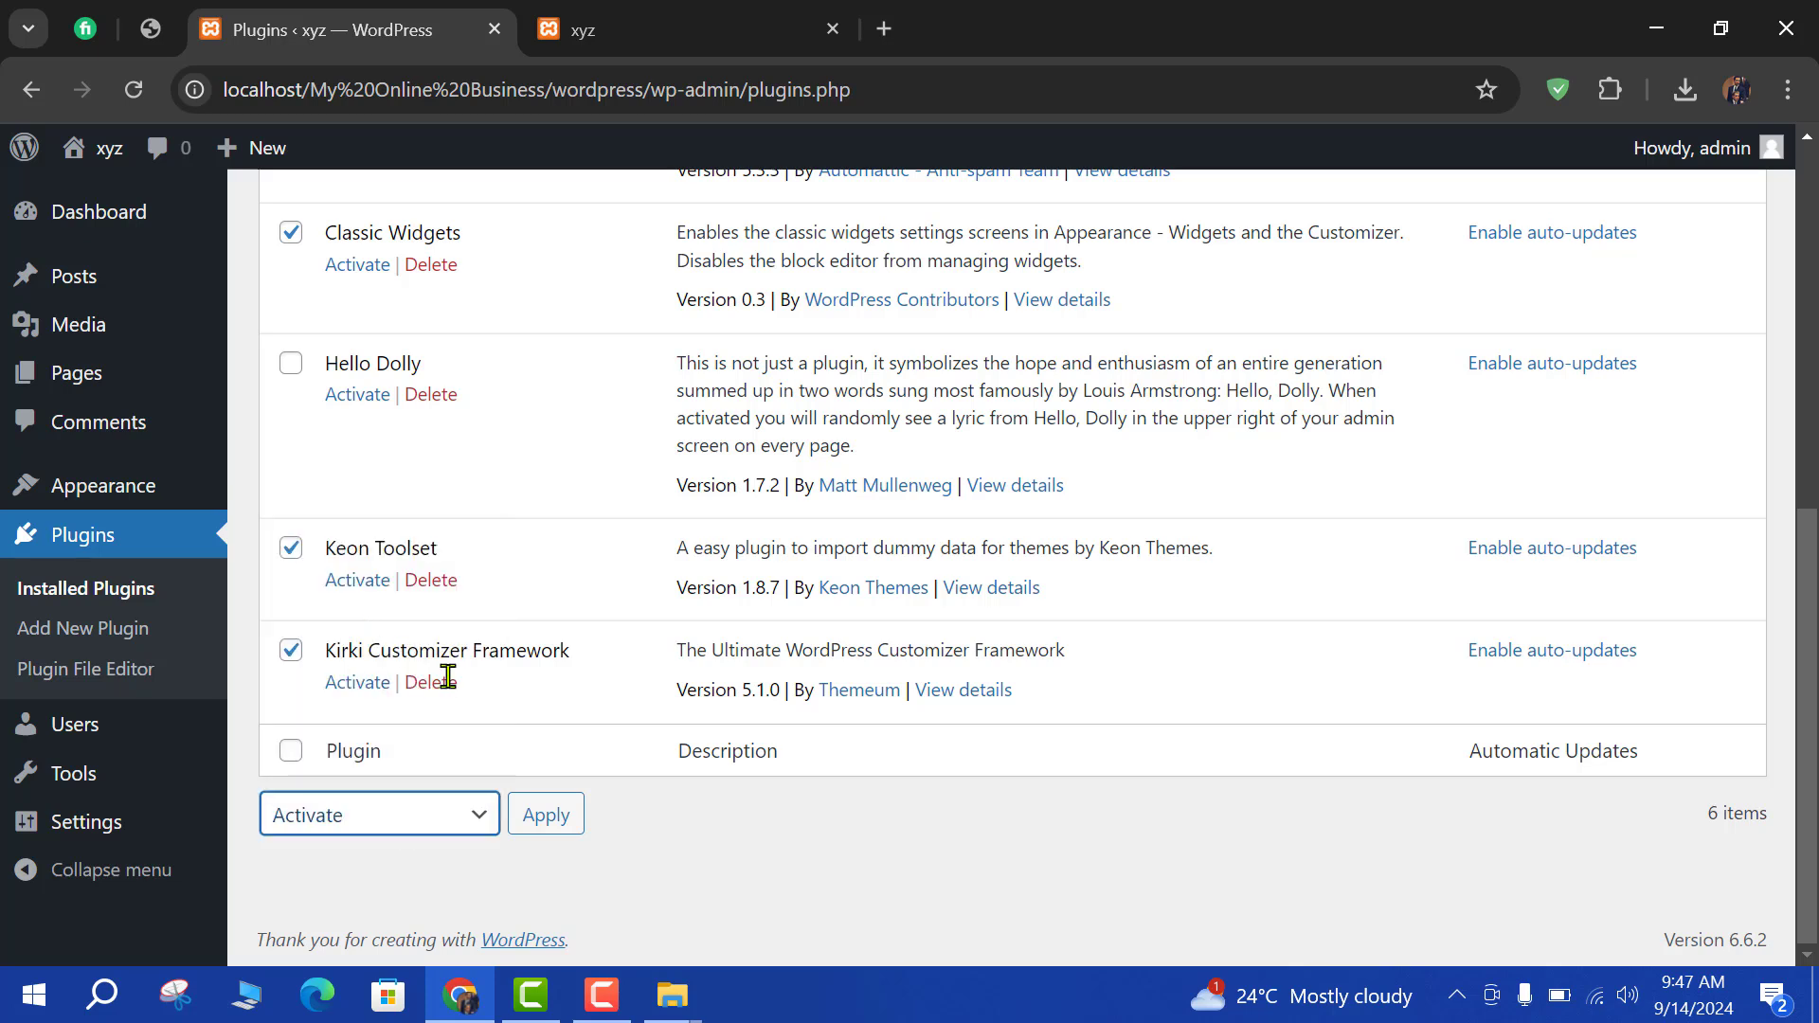
click(552, 824)
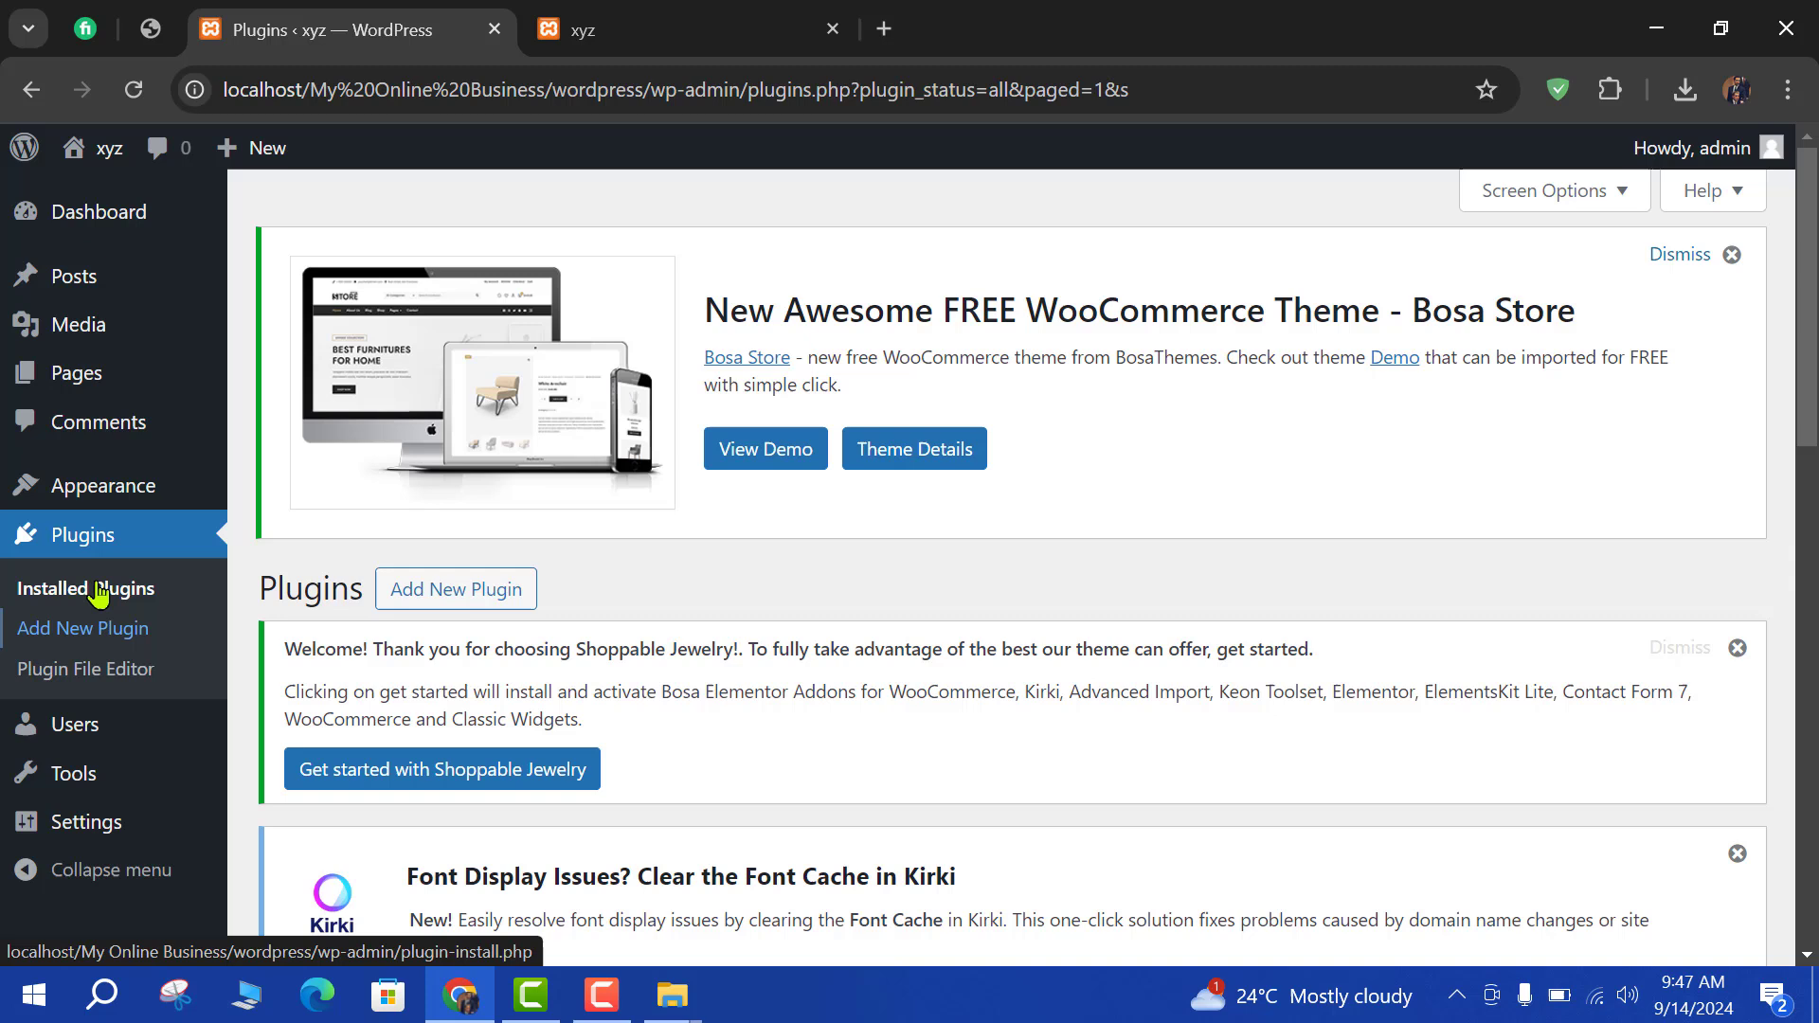
mouse_move(111, 502)
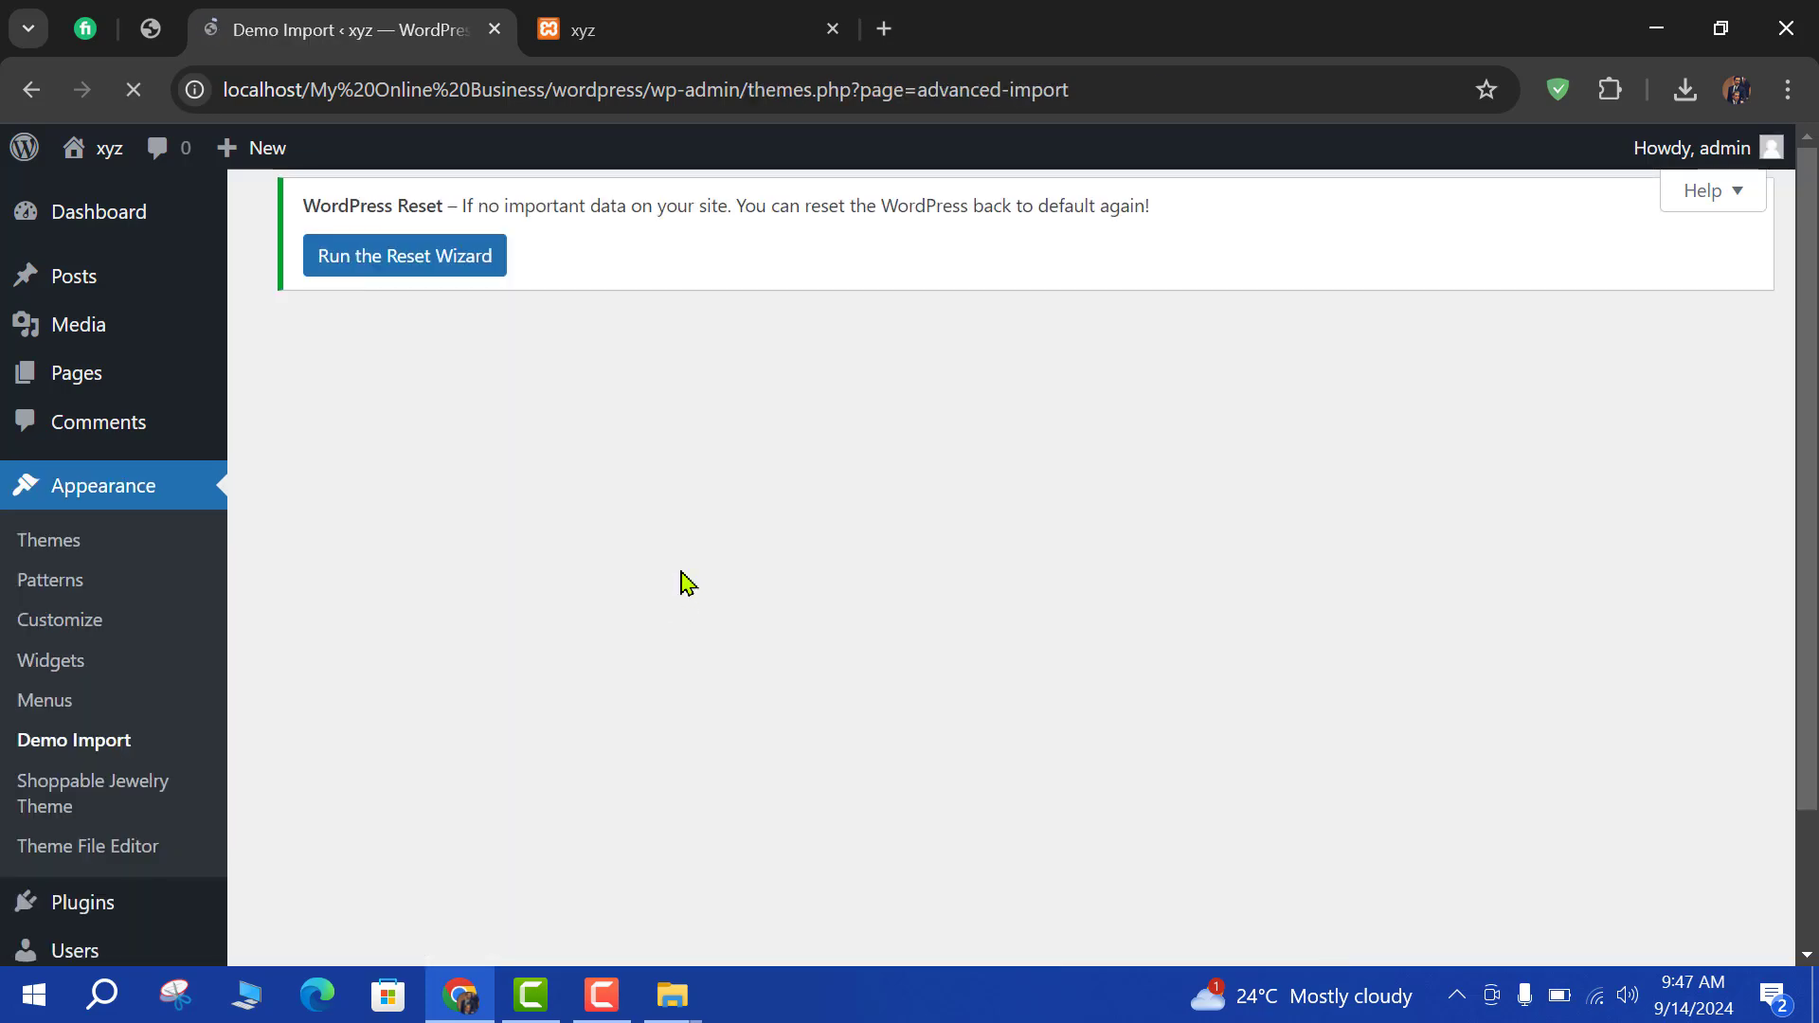
Import the Shoppable Jewelry demo, activating Hello Shoppable and confirming Yes, Import Demo!
scroll(664, 426, down, 4)
scroll(691, 407, up, 4)
scroll(786, 597, down, 12)
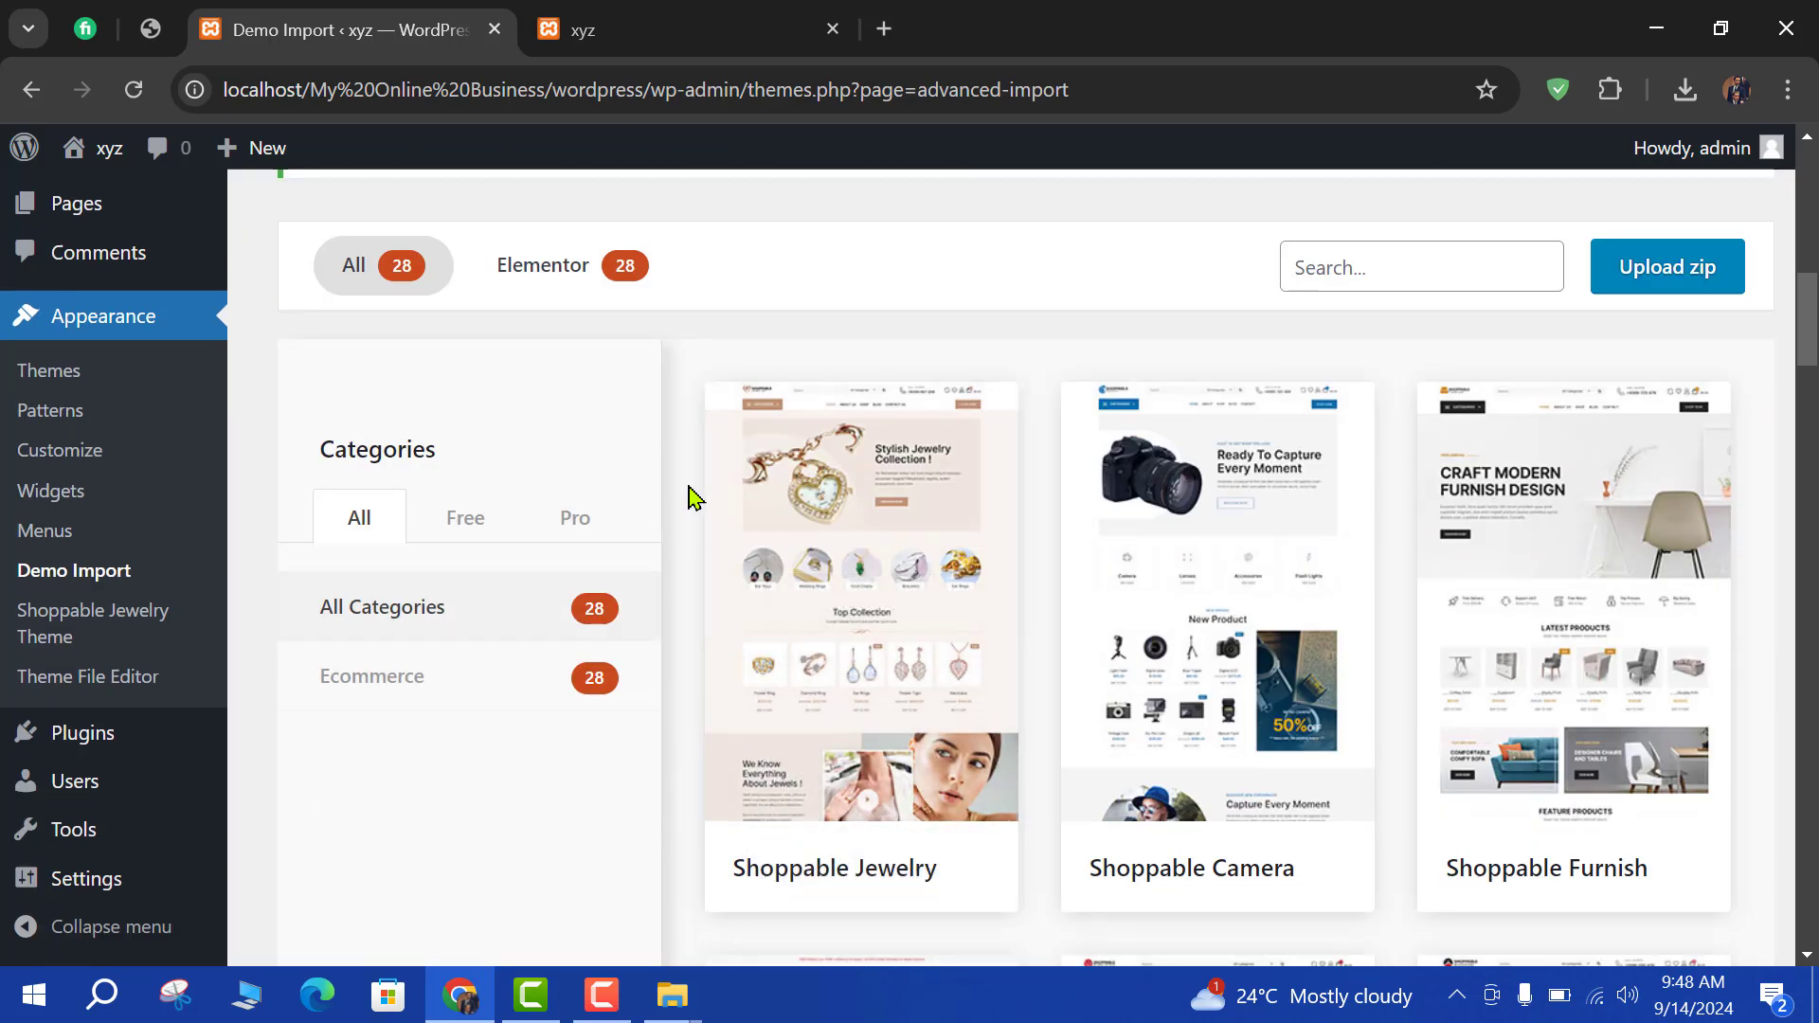
scroll(758, 464, down, 3)
scroll(839, 436, up, 1)
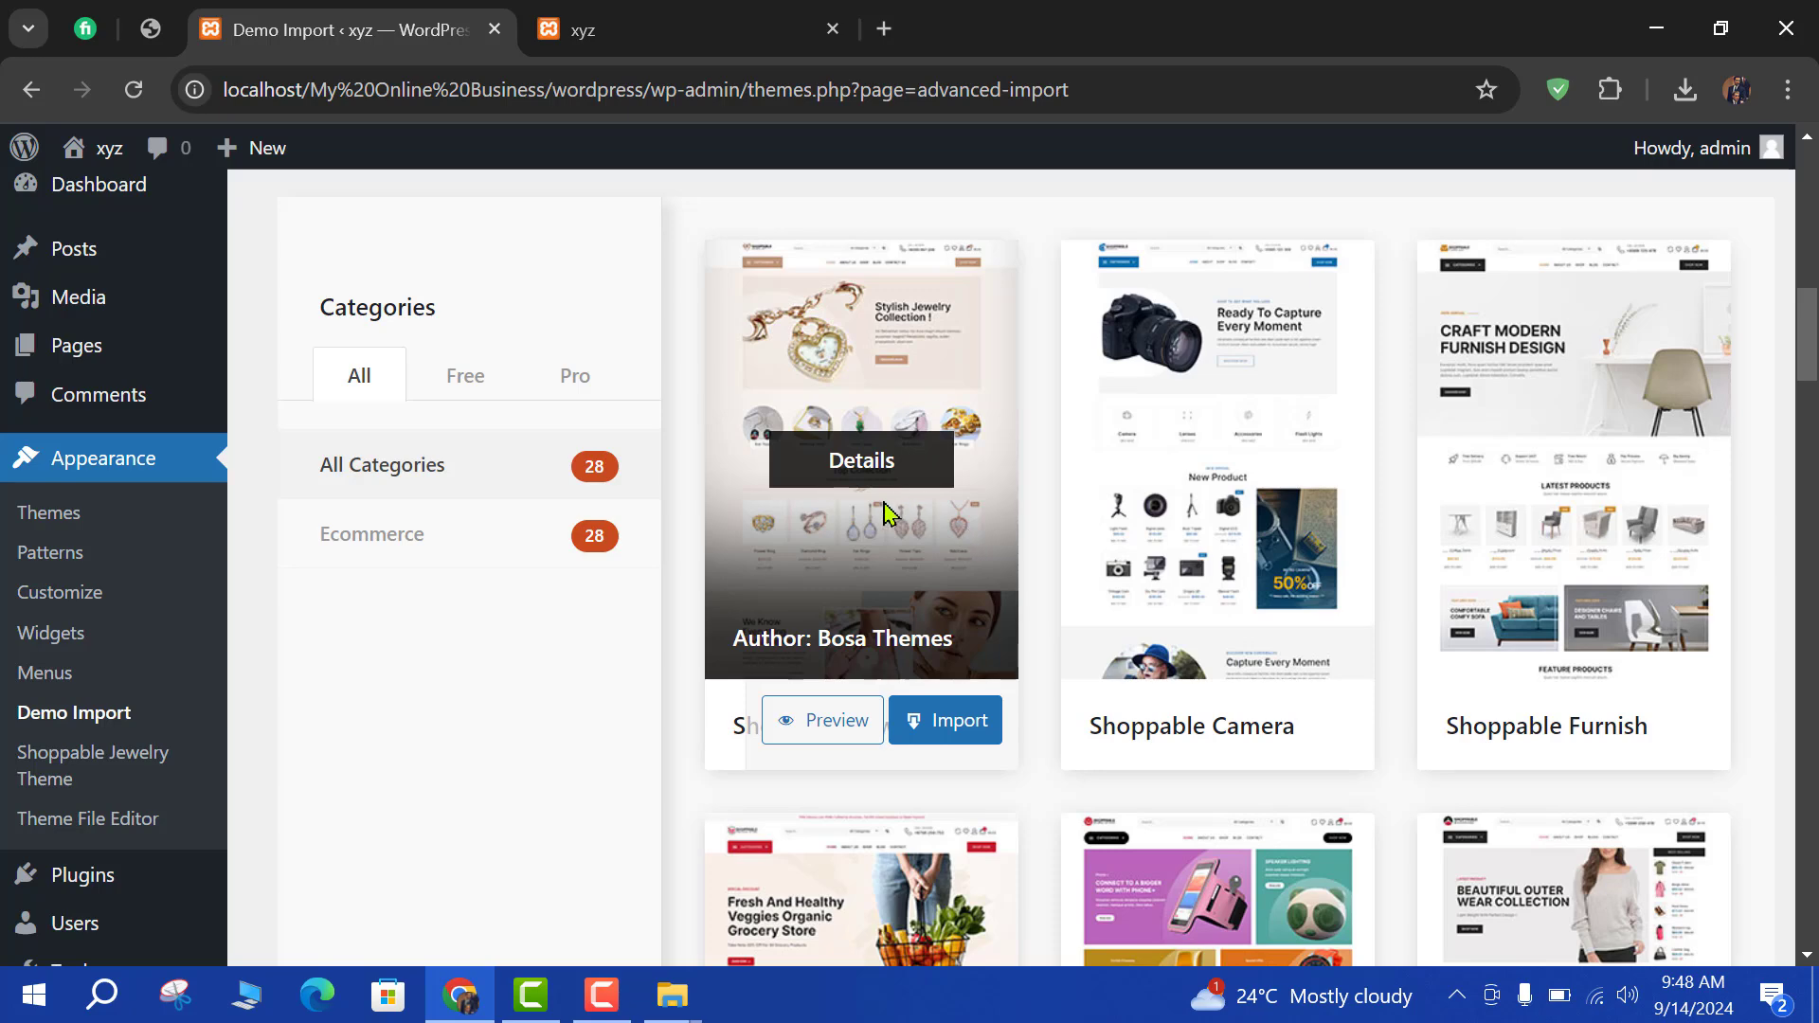
click(948, 729)
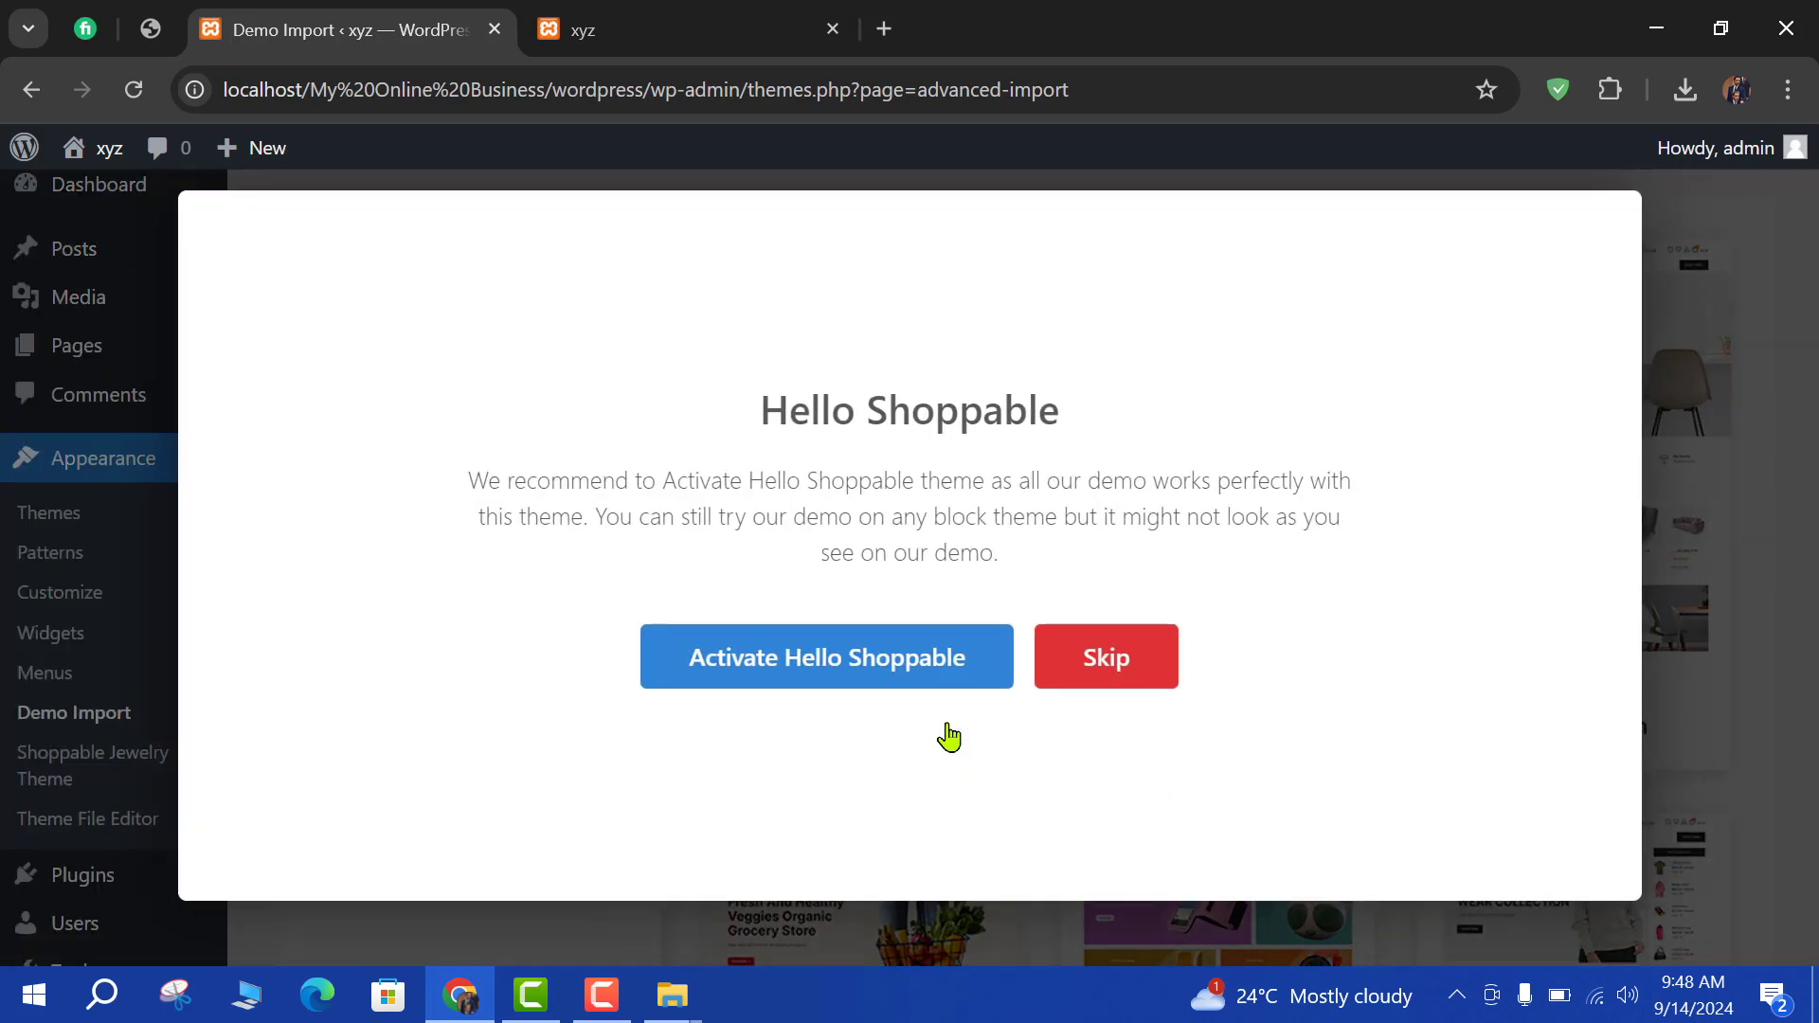
click(808, 682)
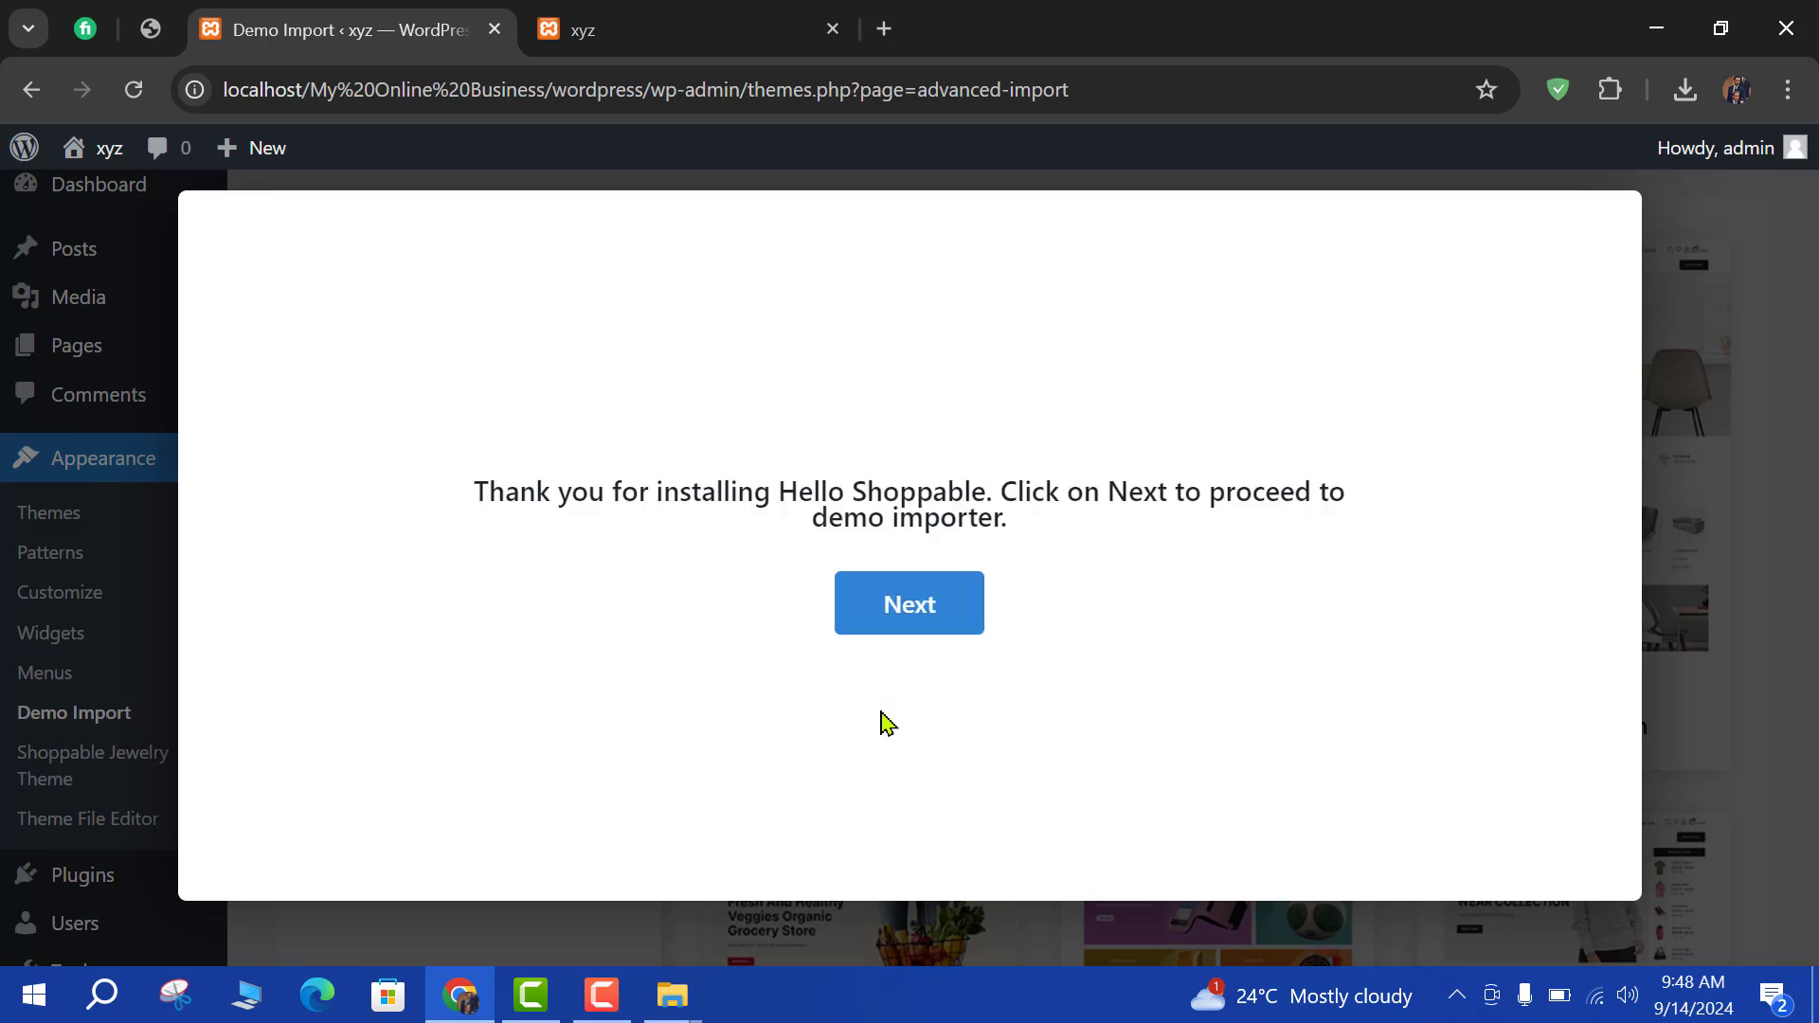
click(914, 625)
click(826, 780)
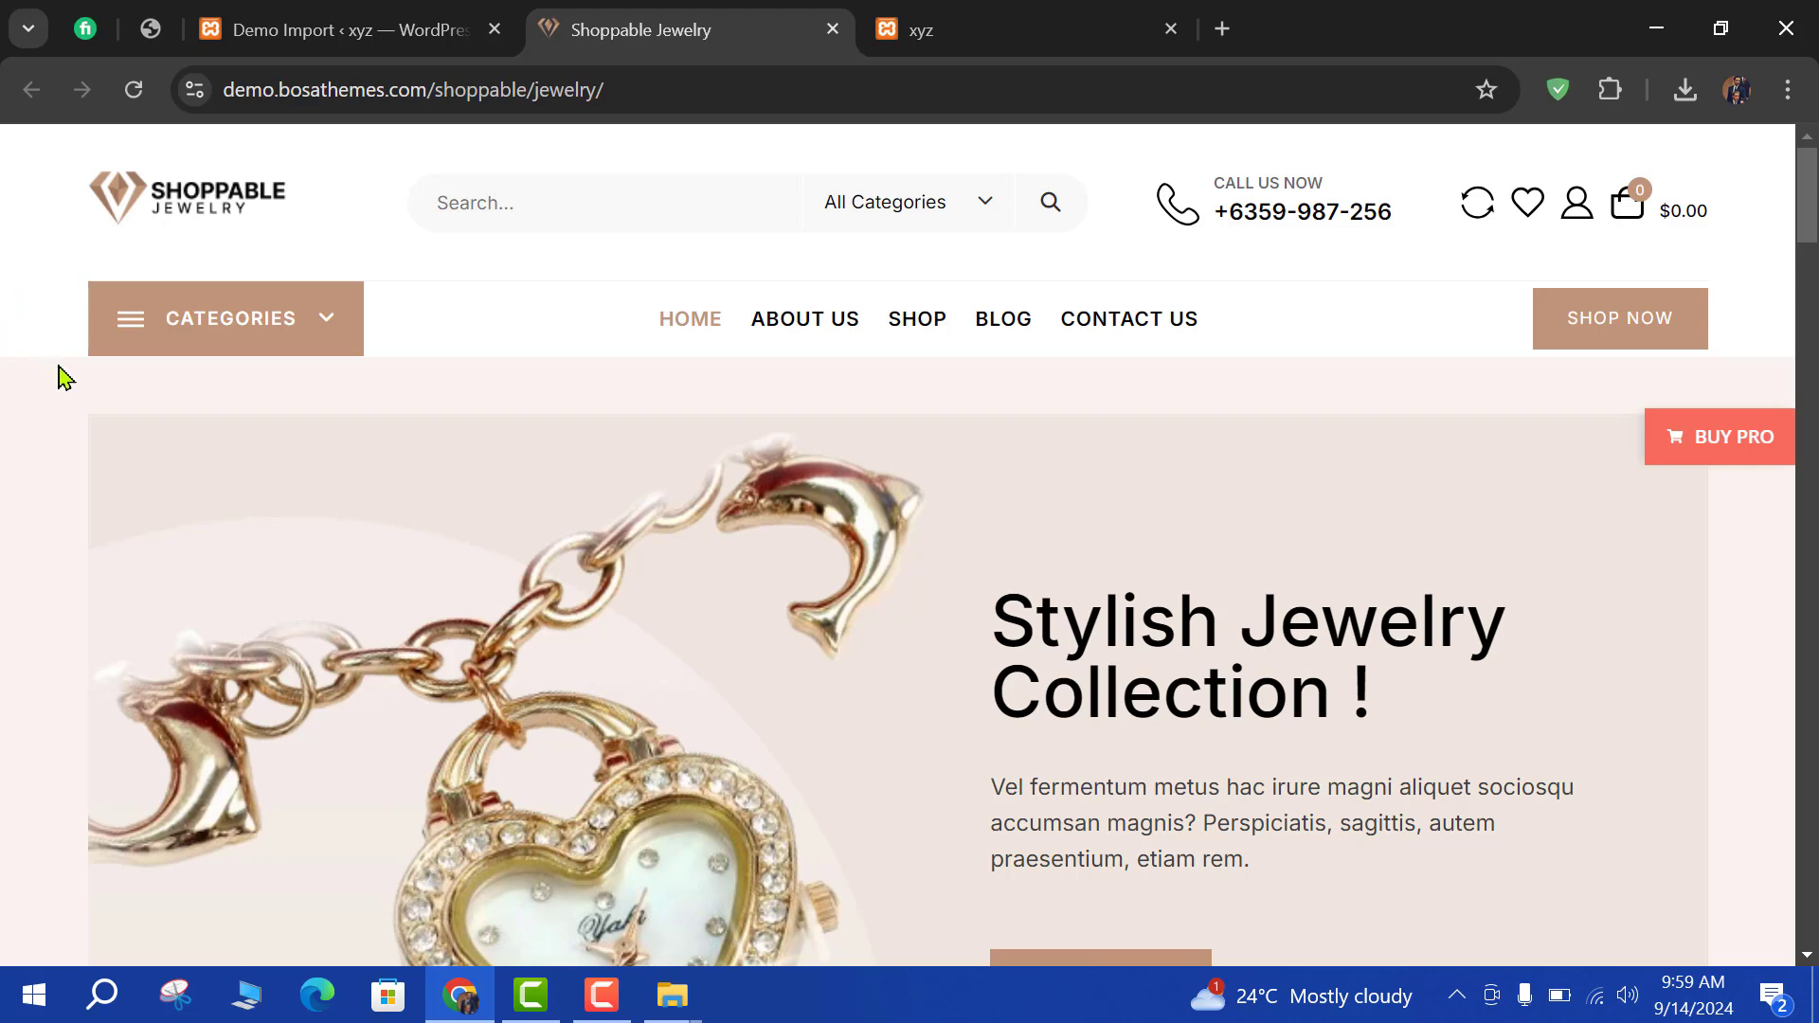
scroll(556, 464, down, 10)
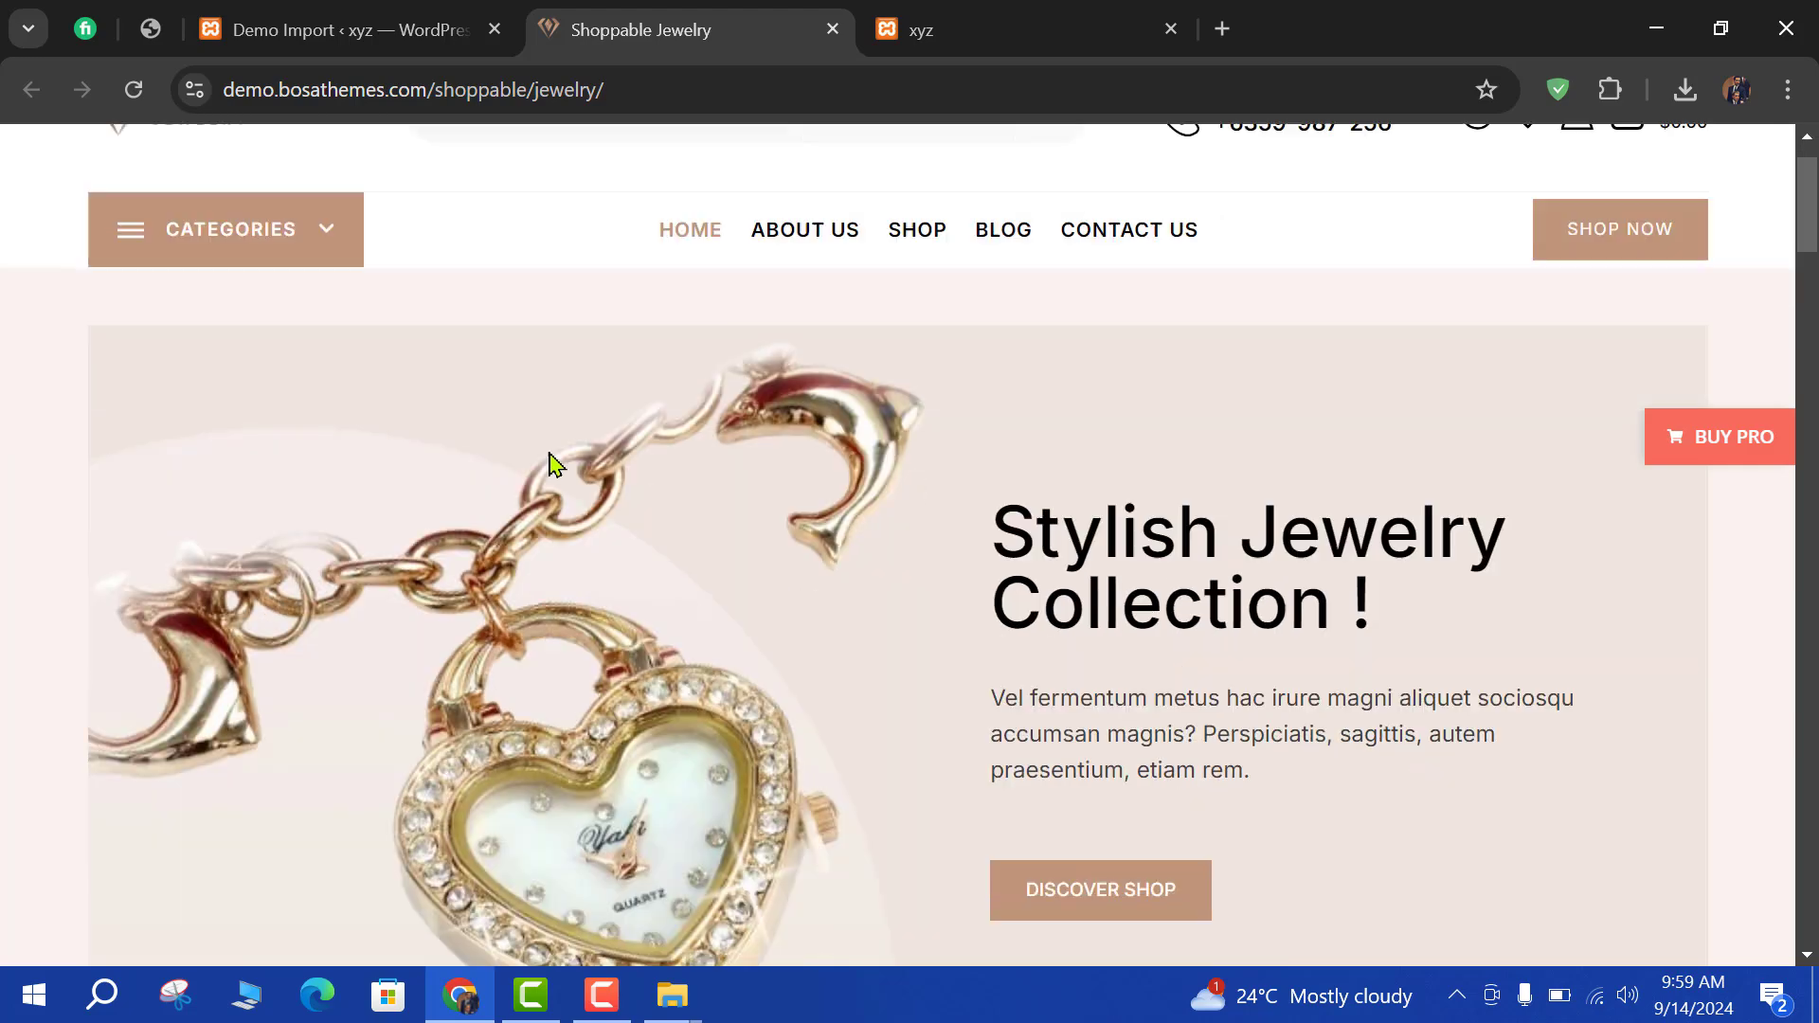
scroll(556, 440, down, 10)
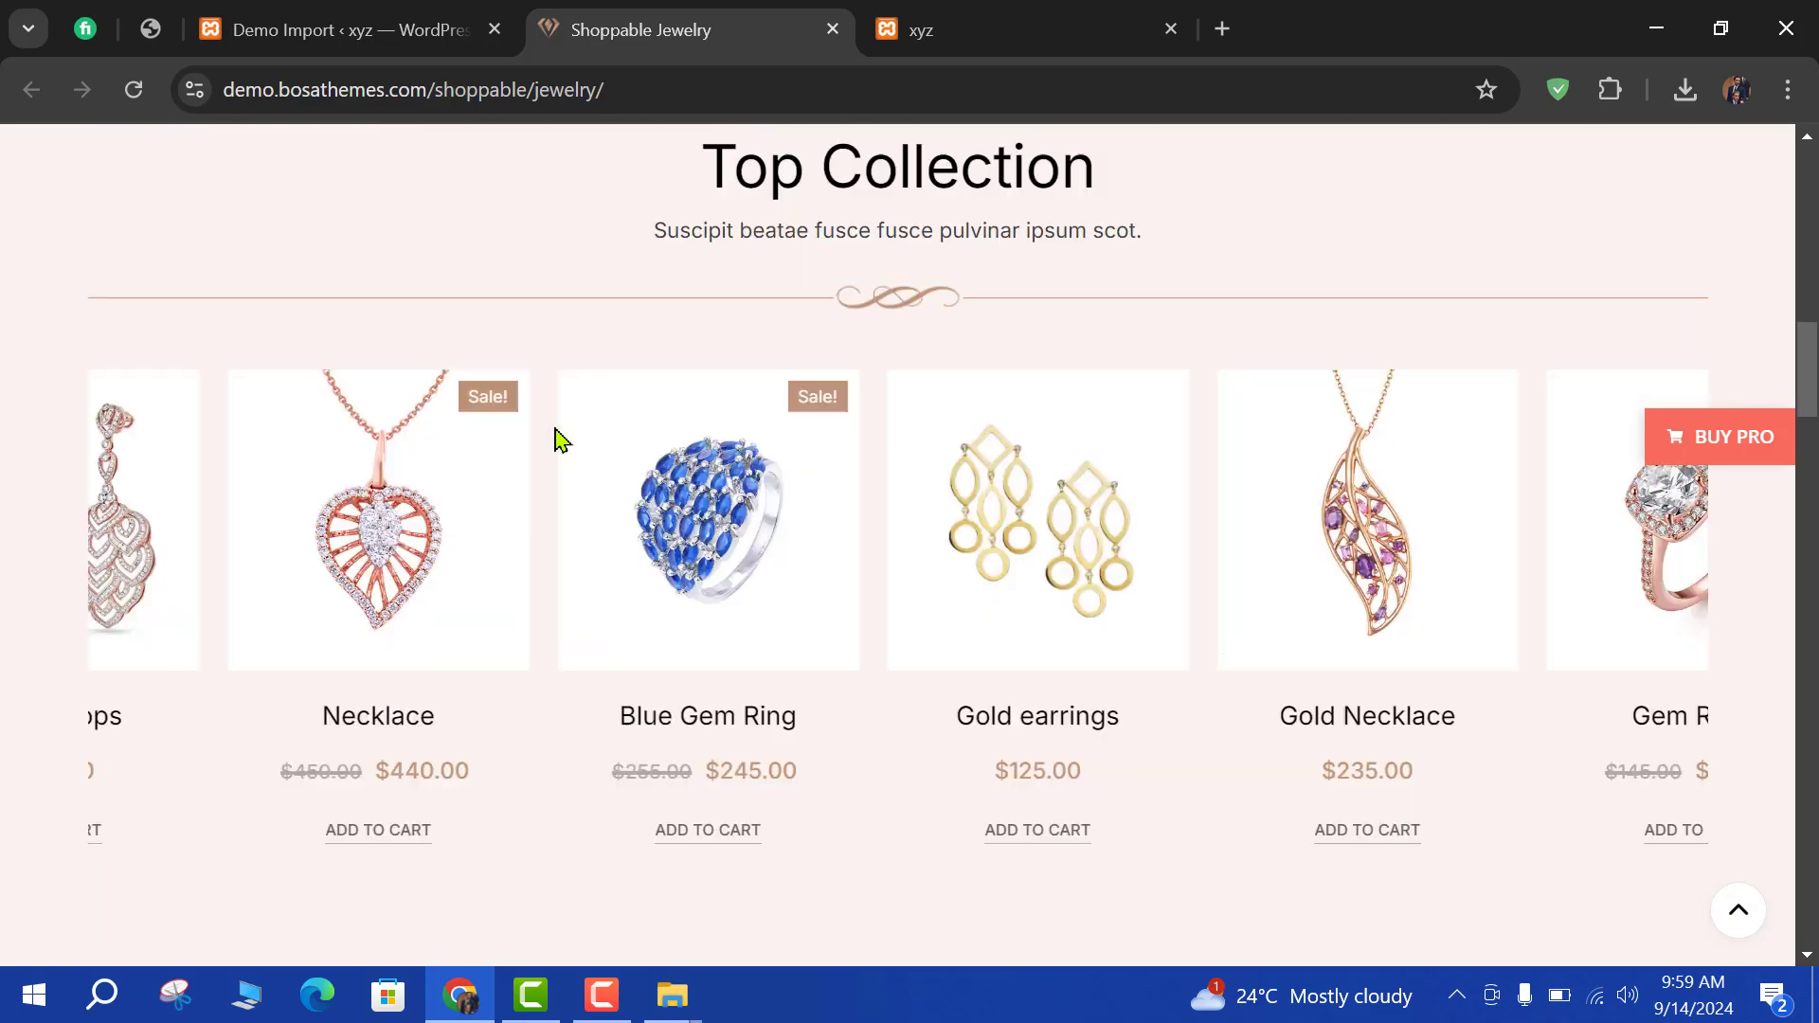
scroll(564, 422, up, 20)
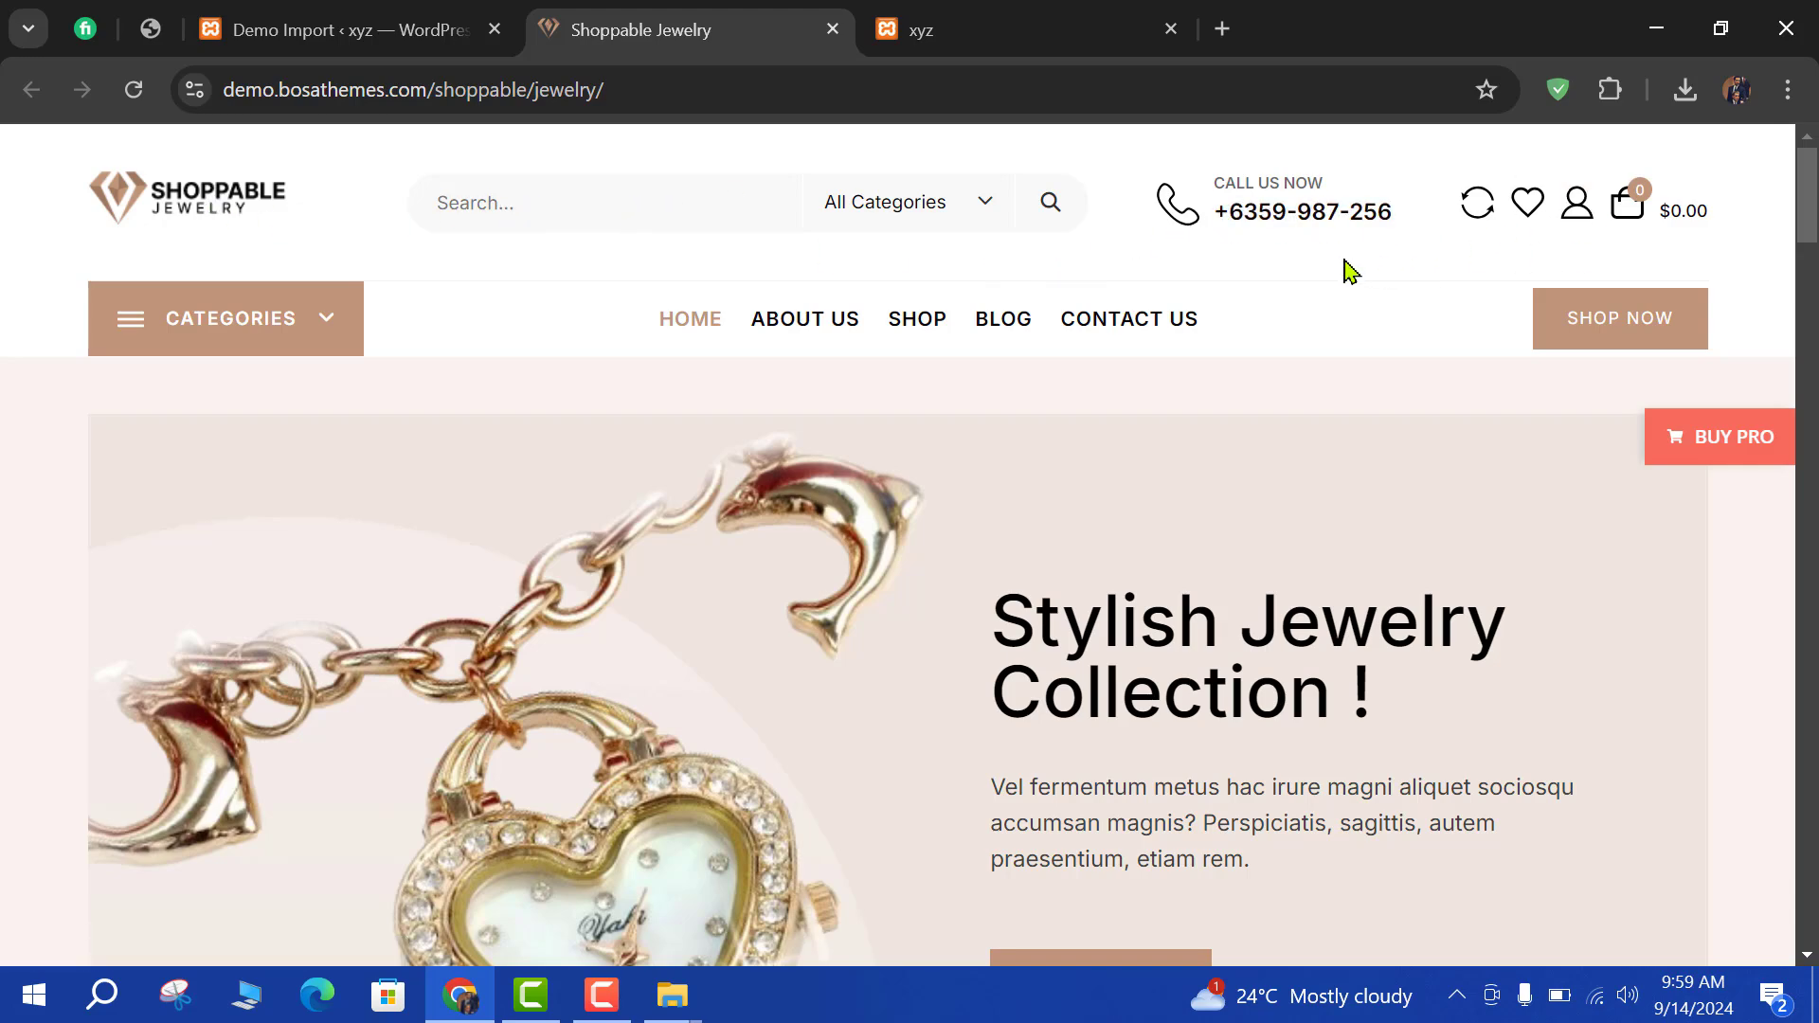
scroll(1385, 364, down, 1)
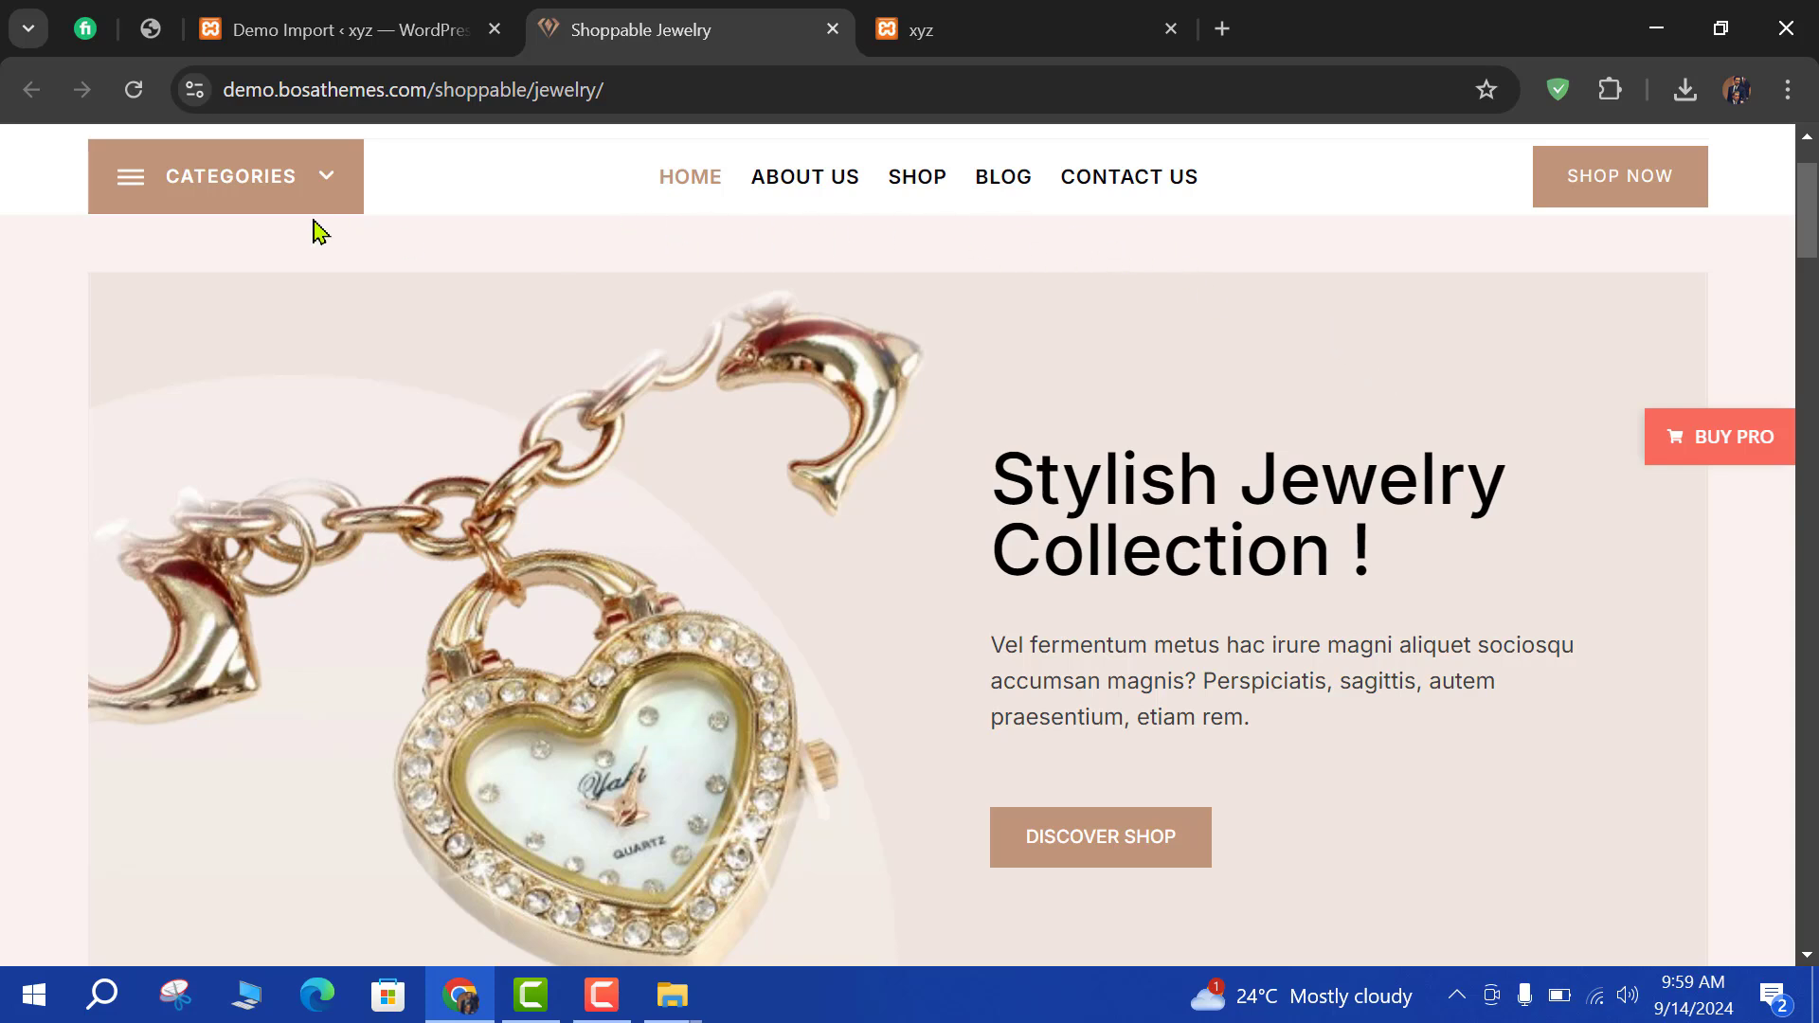
scroll(838, 452, down, 1)
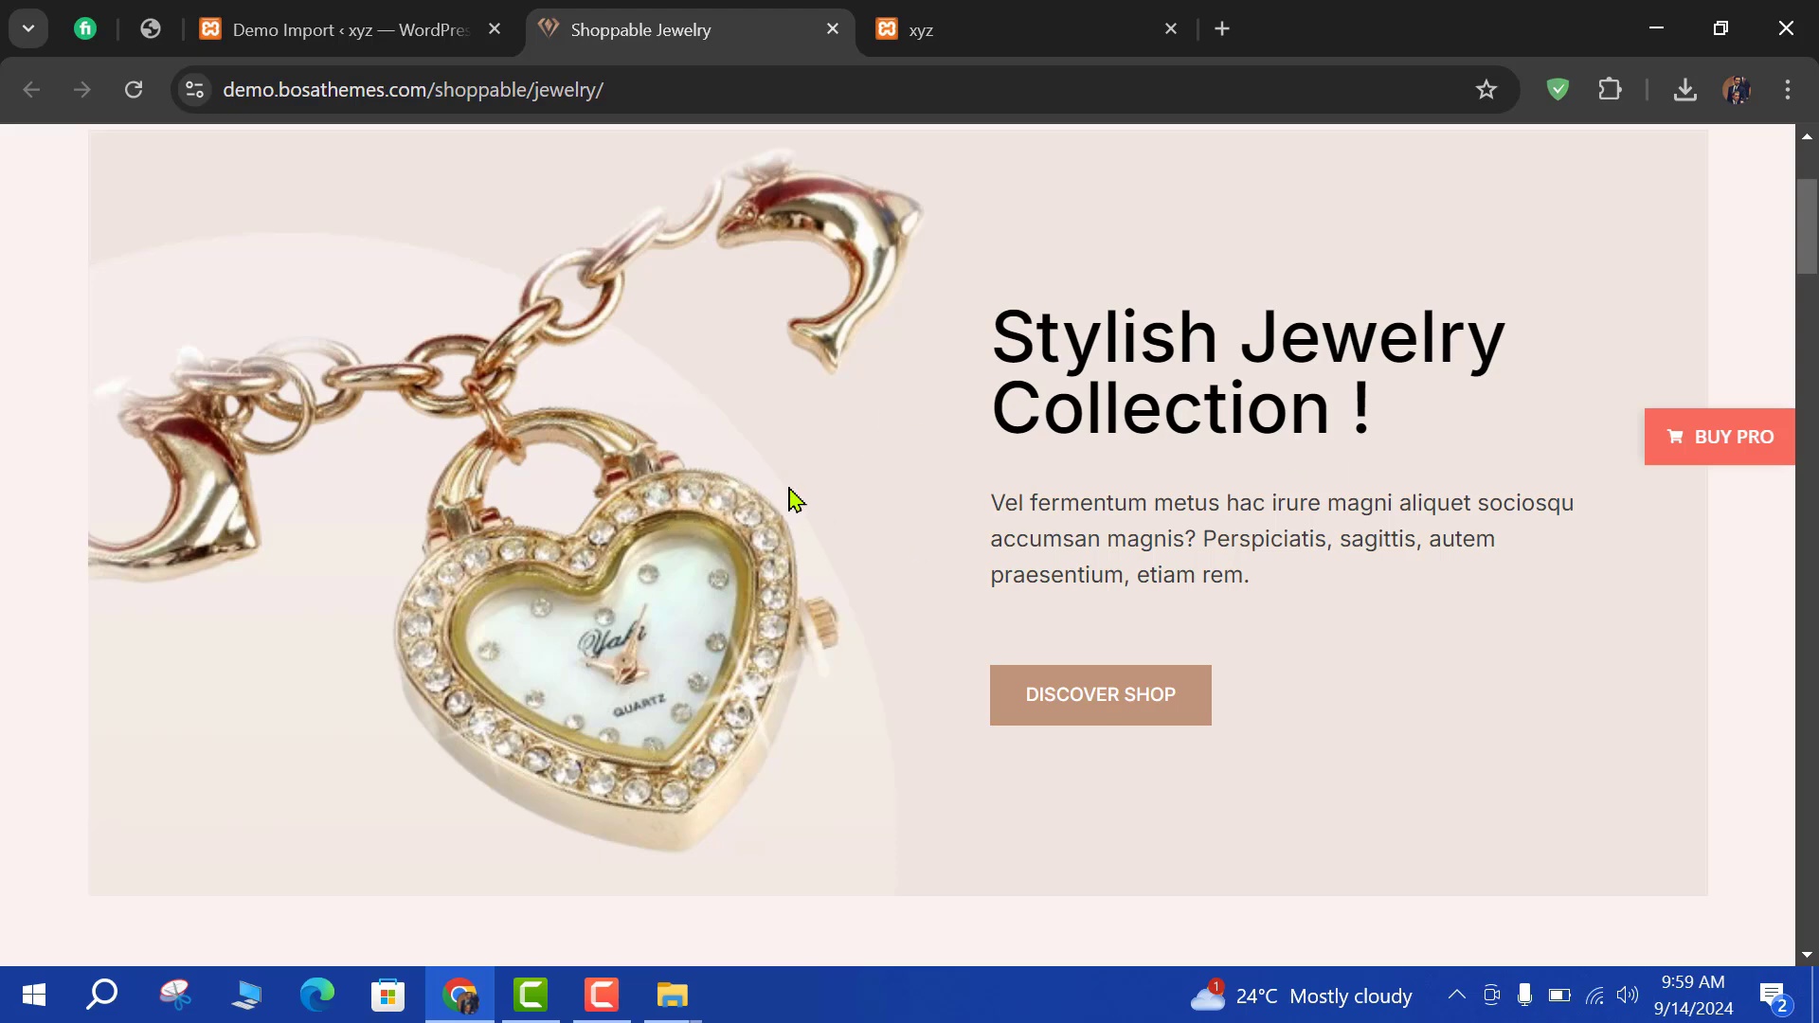
scroll(432, 545, down, 3)
scroll(620, 449, up, 2)
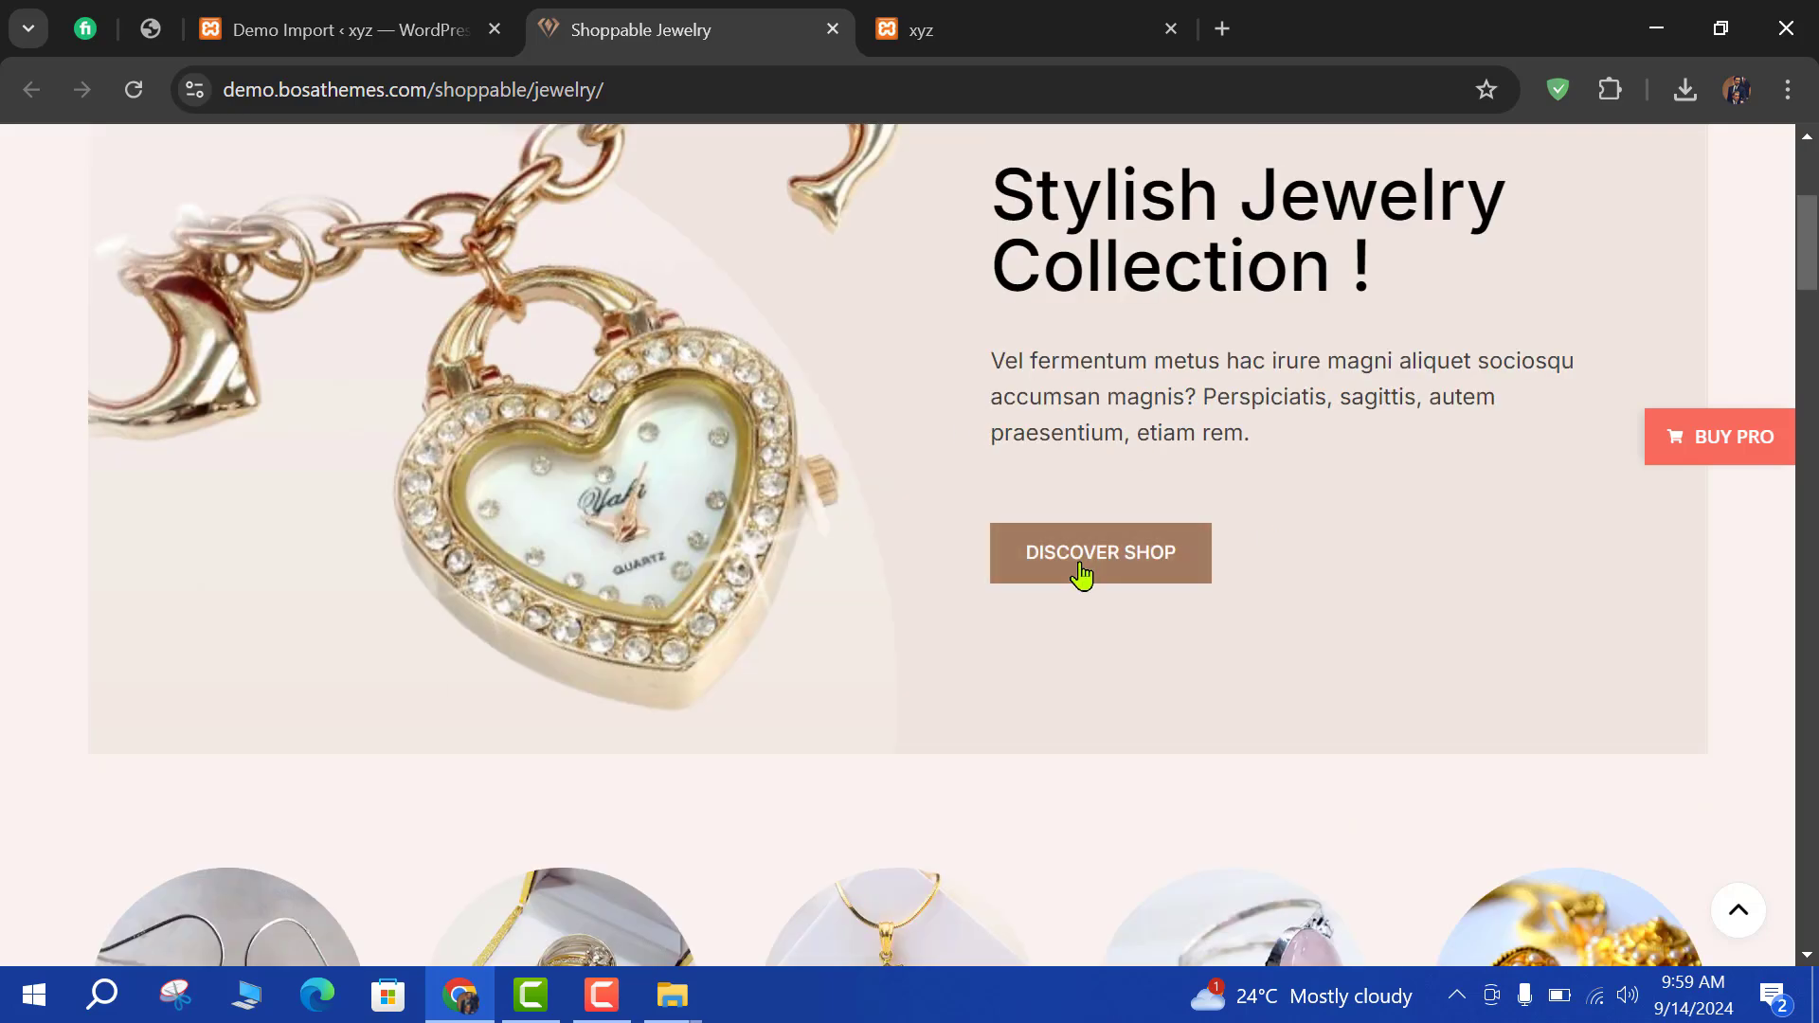
scroll(1081, 573, down, 3)
scroll(622, 621, down, 2)
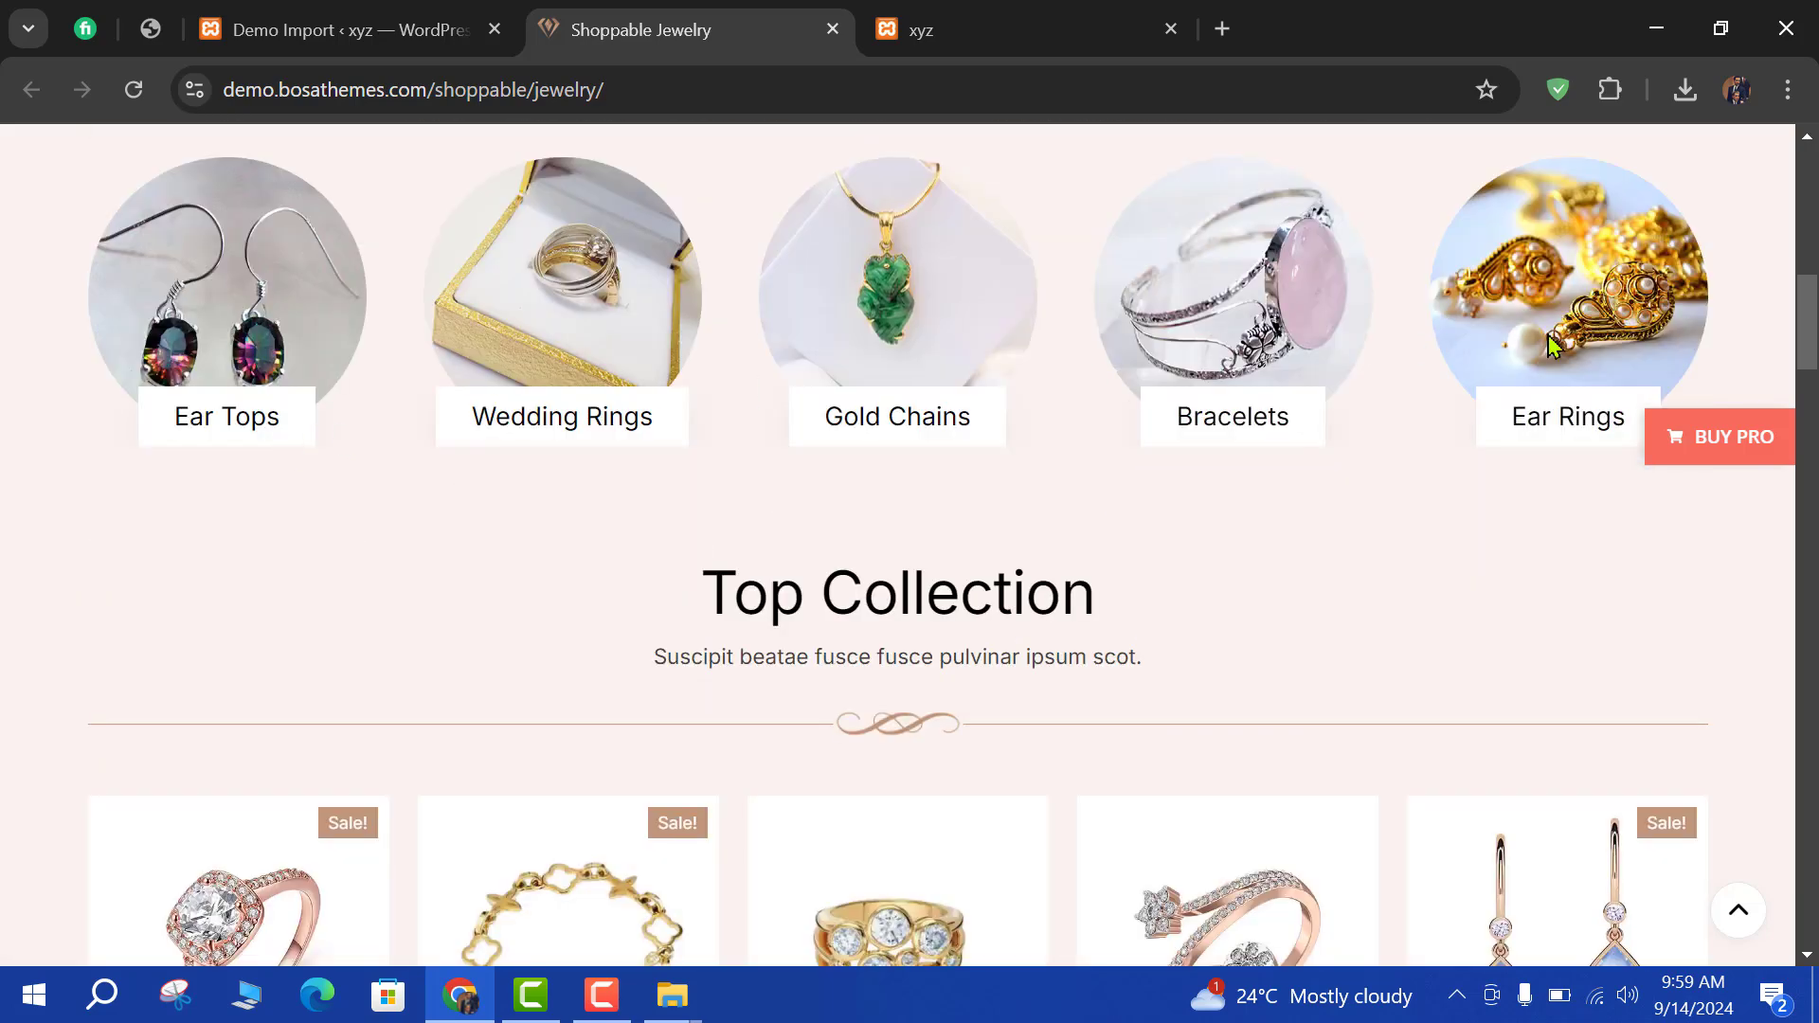
scroll(625, 644, down, 2)
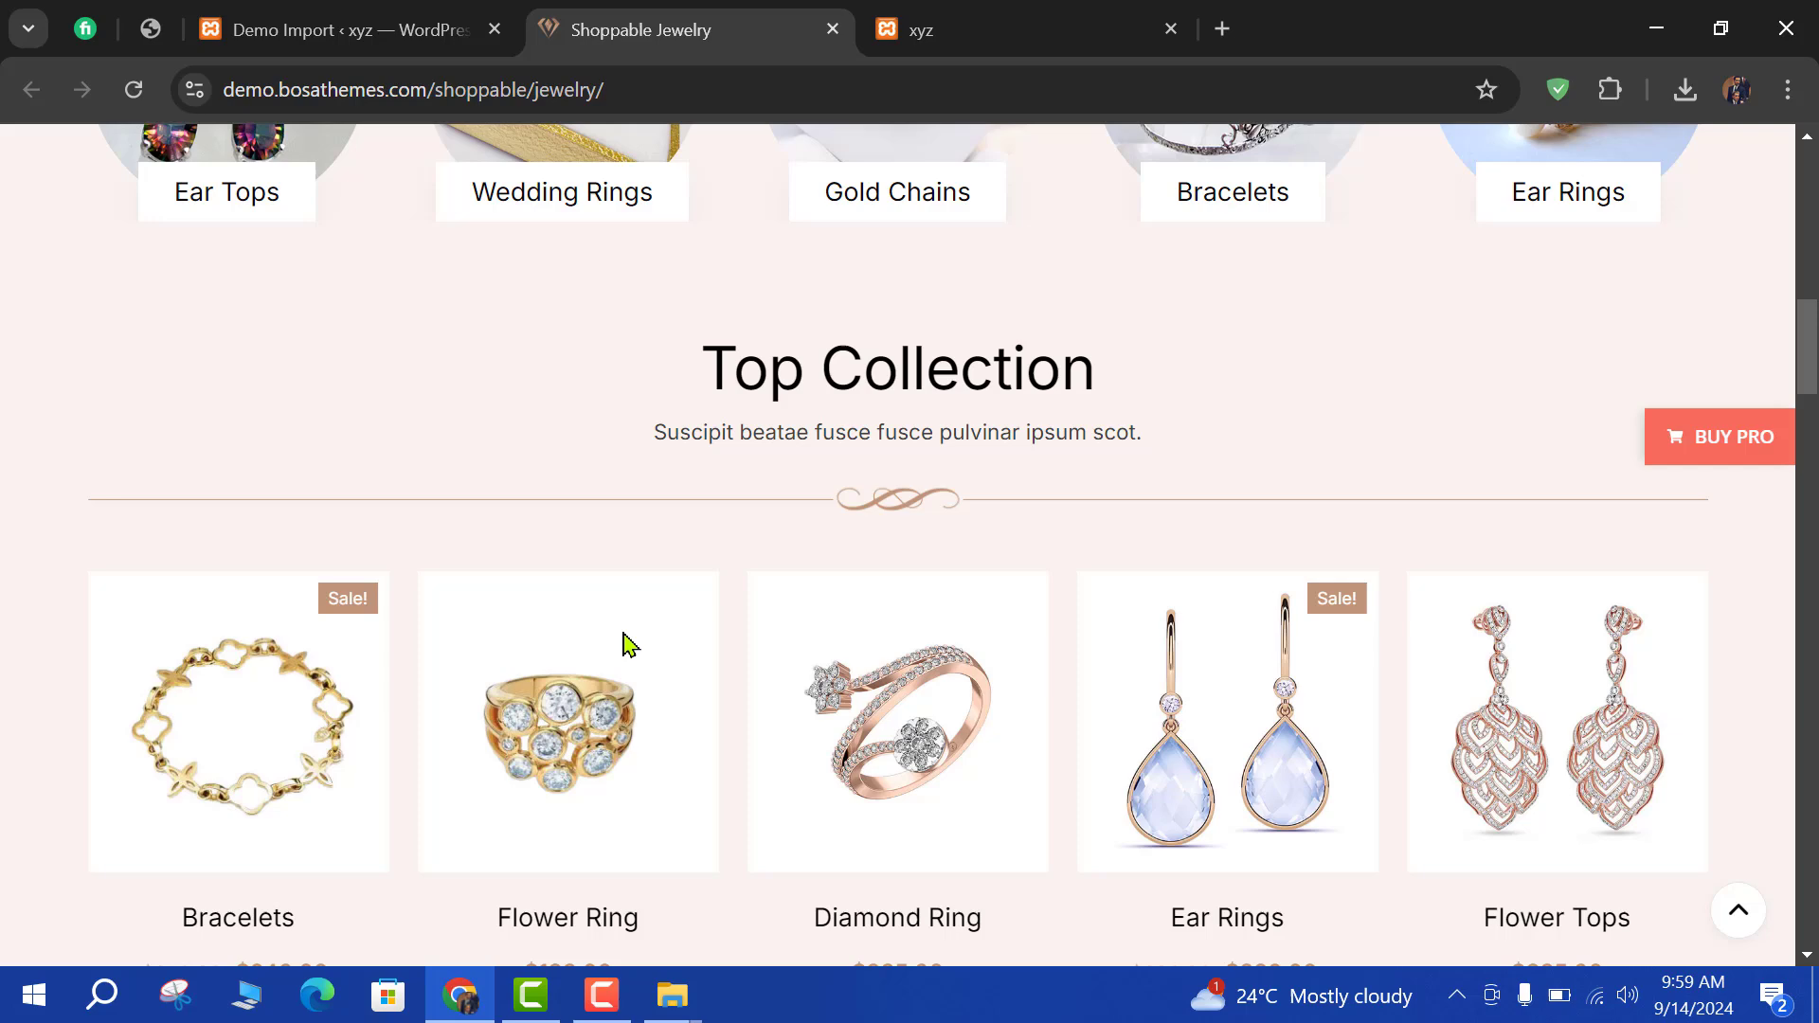
scroll(616, 625, down, 4)
scroll(1045, 476, up, 1)
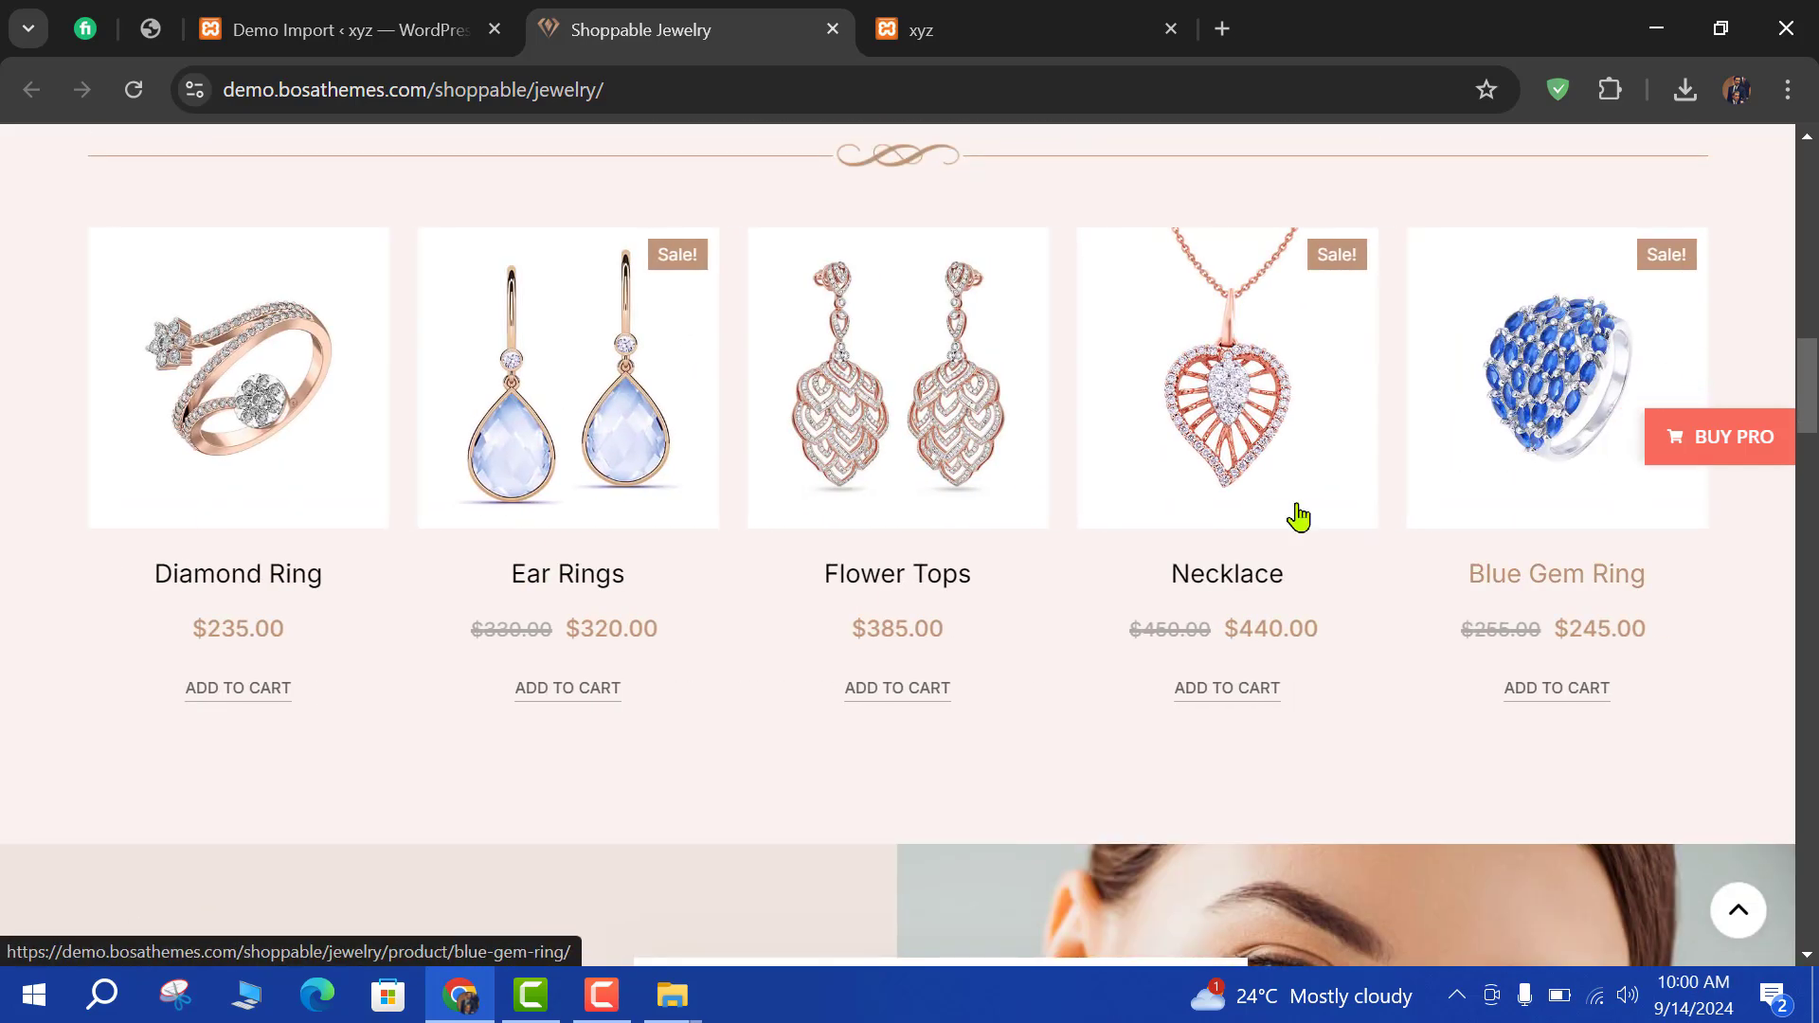
scroll(690, 682, down, 5)
scroll(458, 644, down, 4)
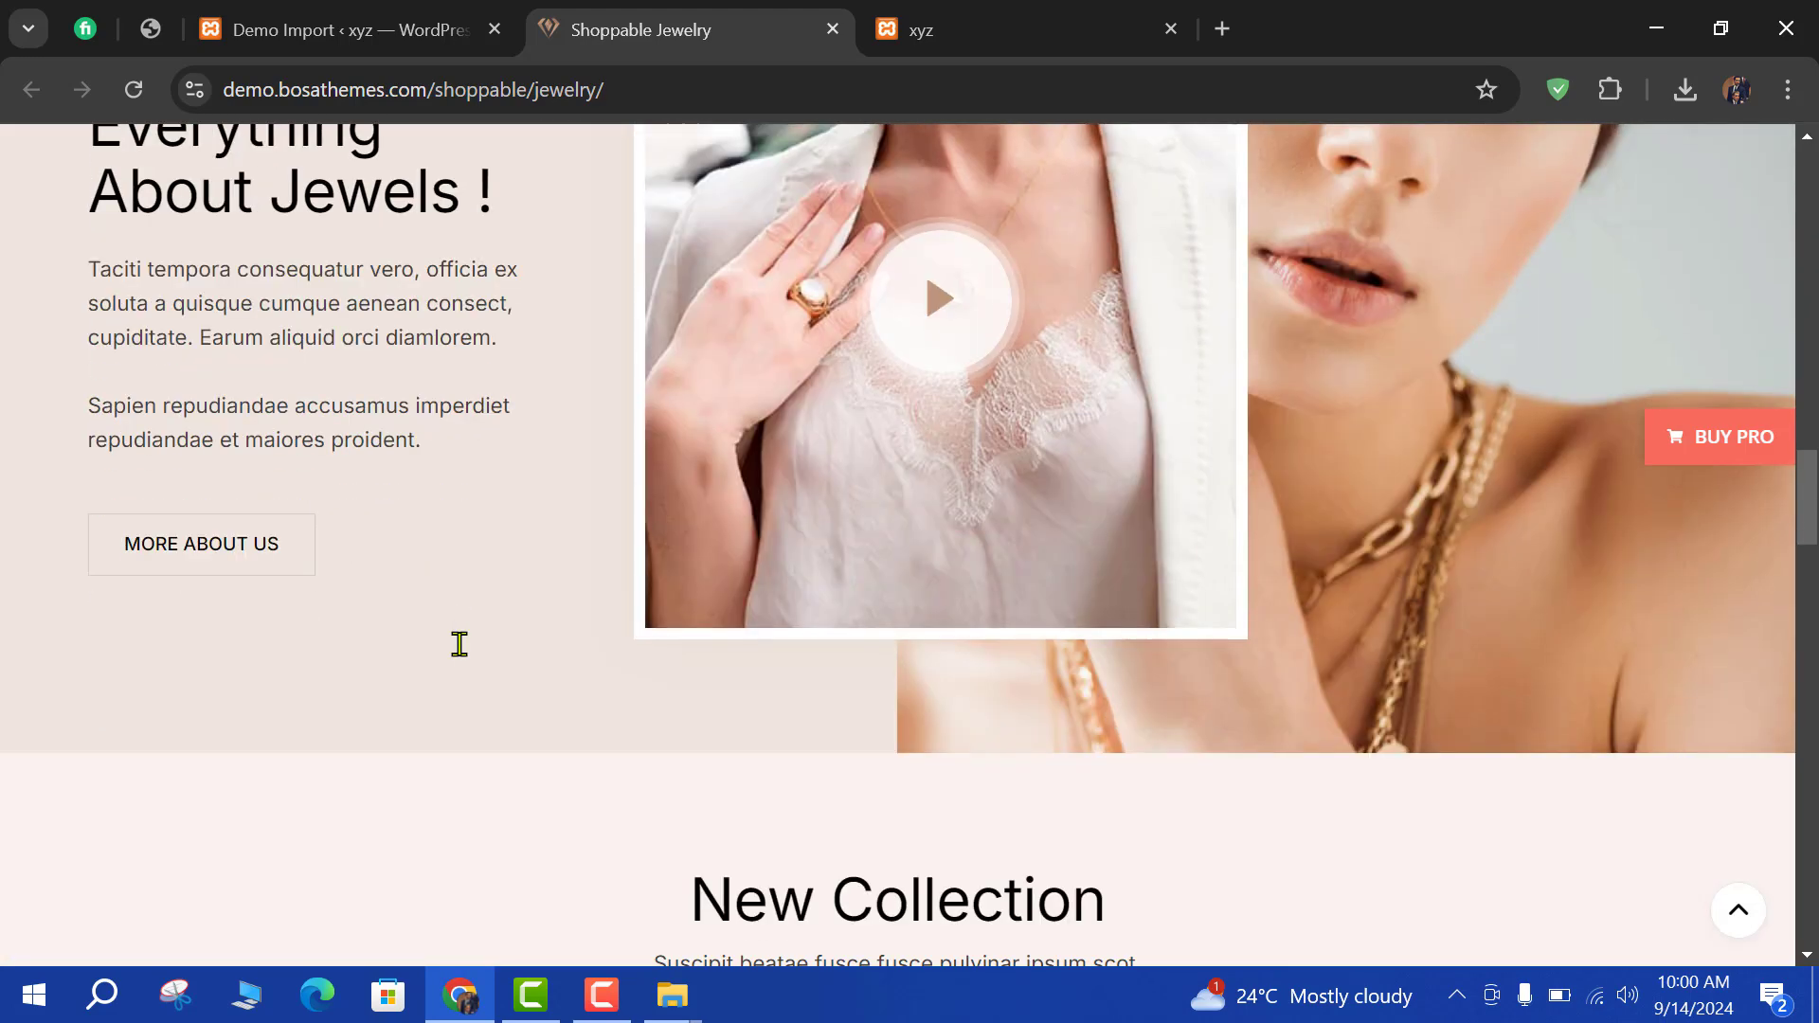
scroll(447, 612, down, 3)
scroll(448, 614, down, 3)
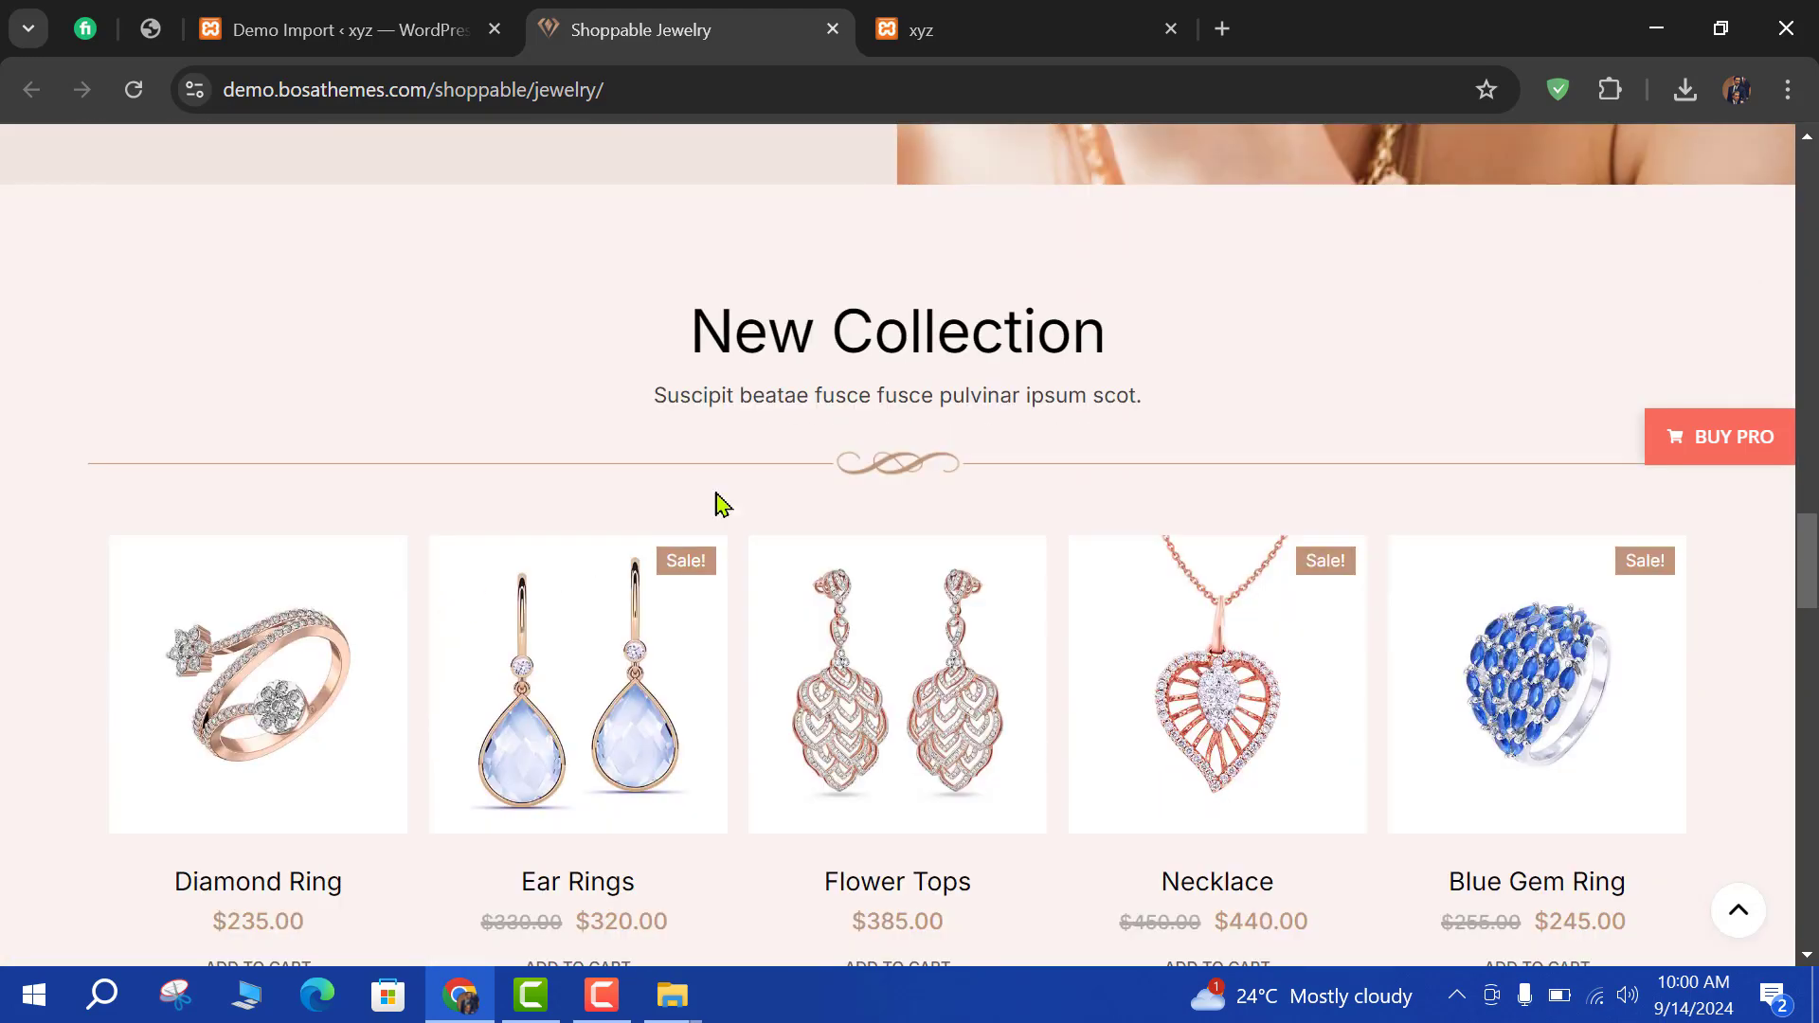
scroll(1173, 394, down, 4)
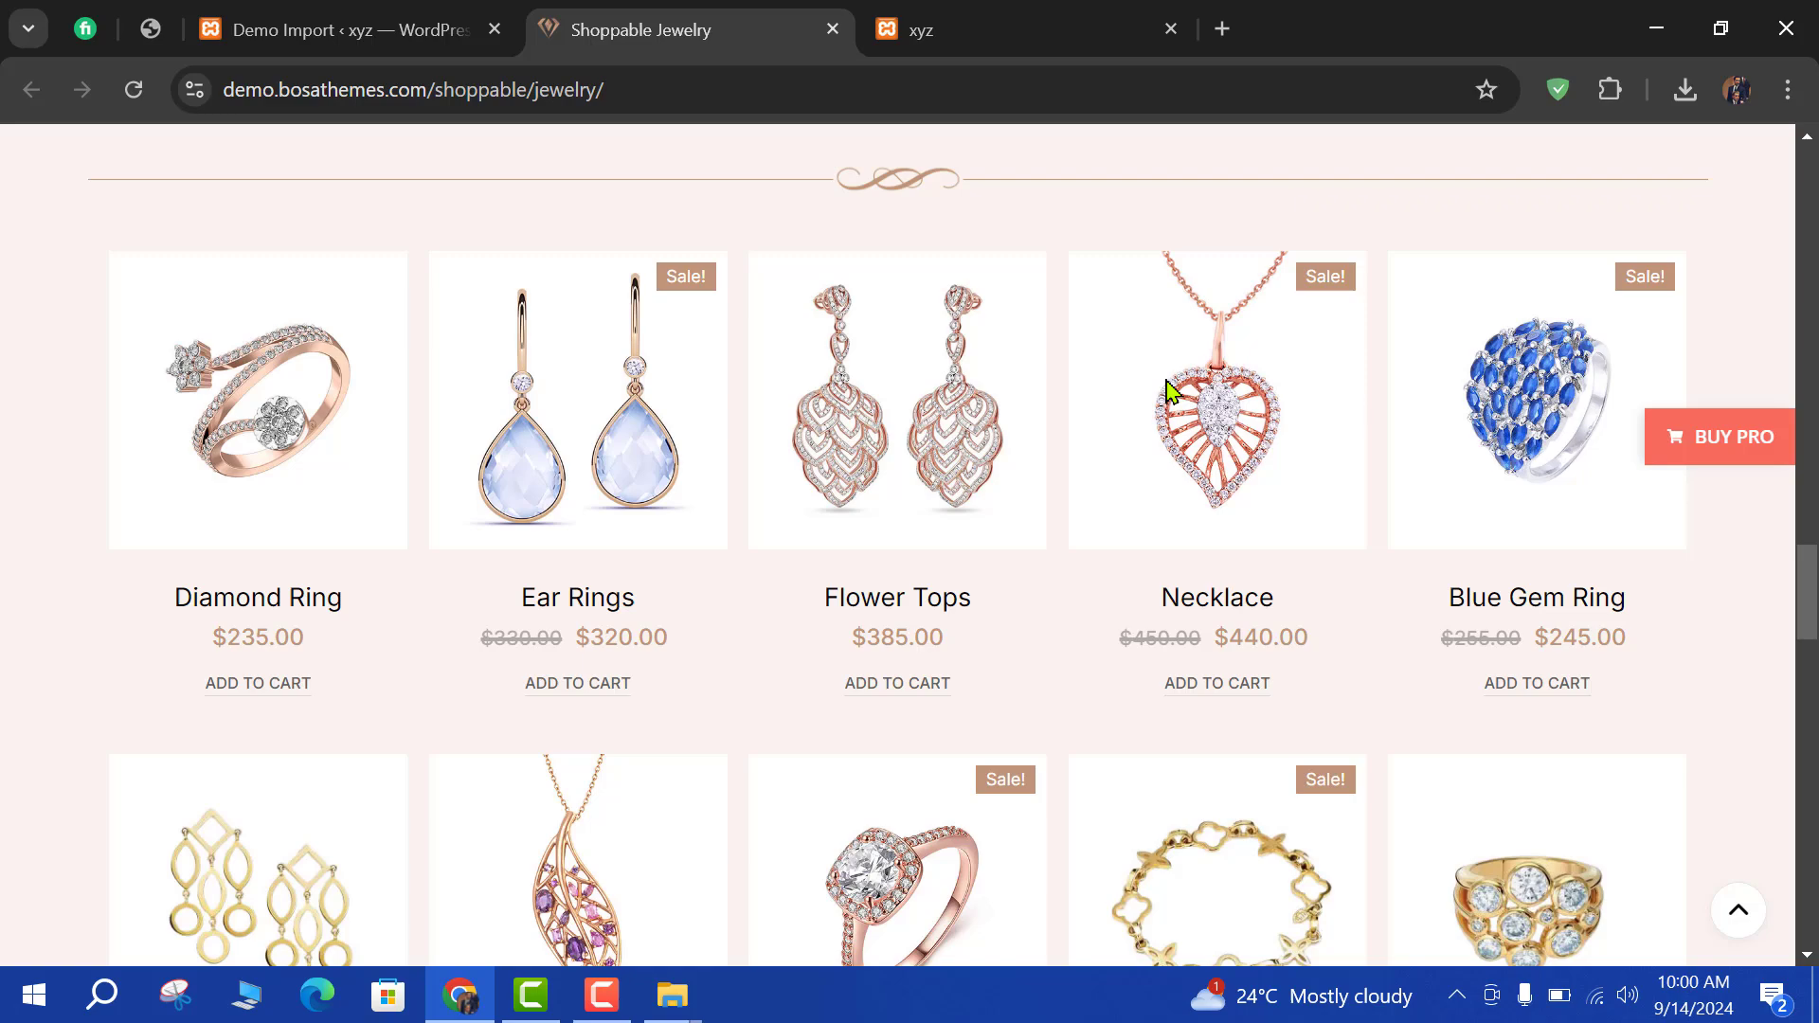
scroll(850, 467, down, 5)
scroll(851, 465, up, 7)
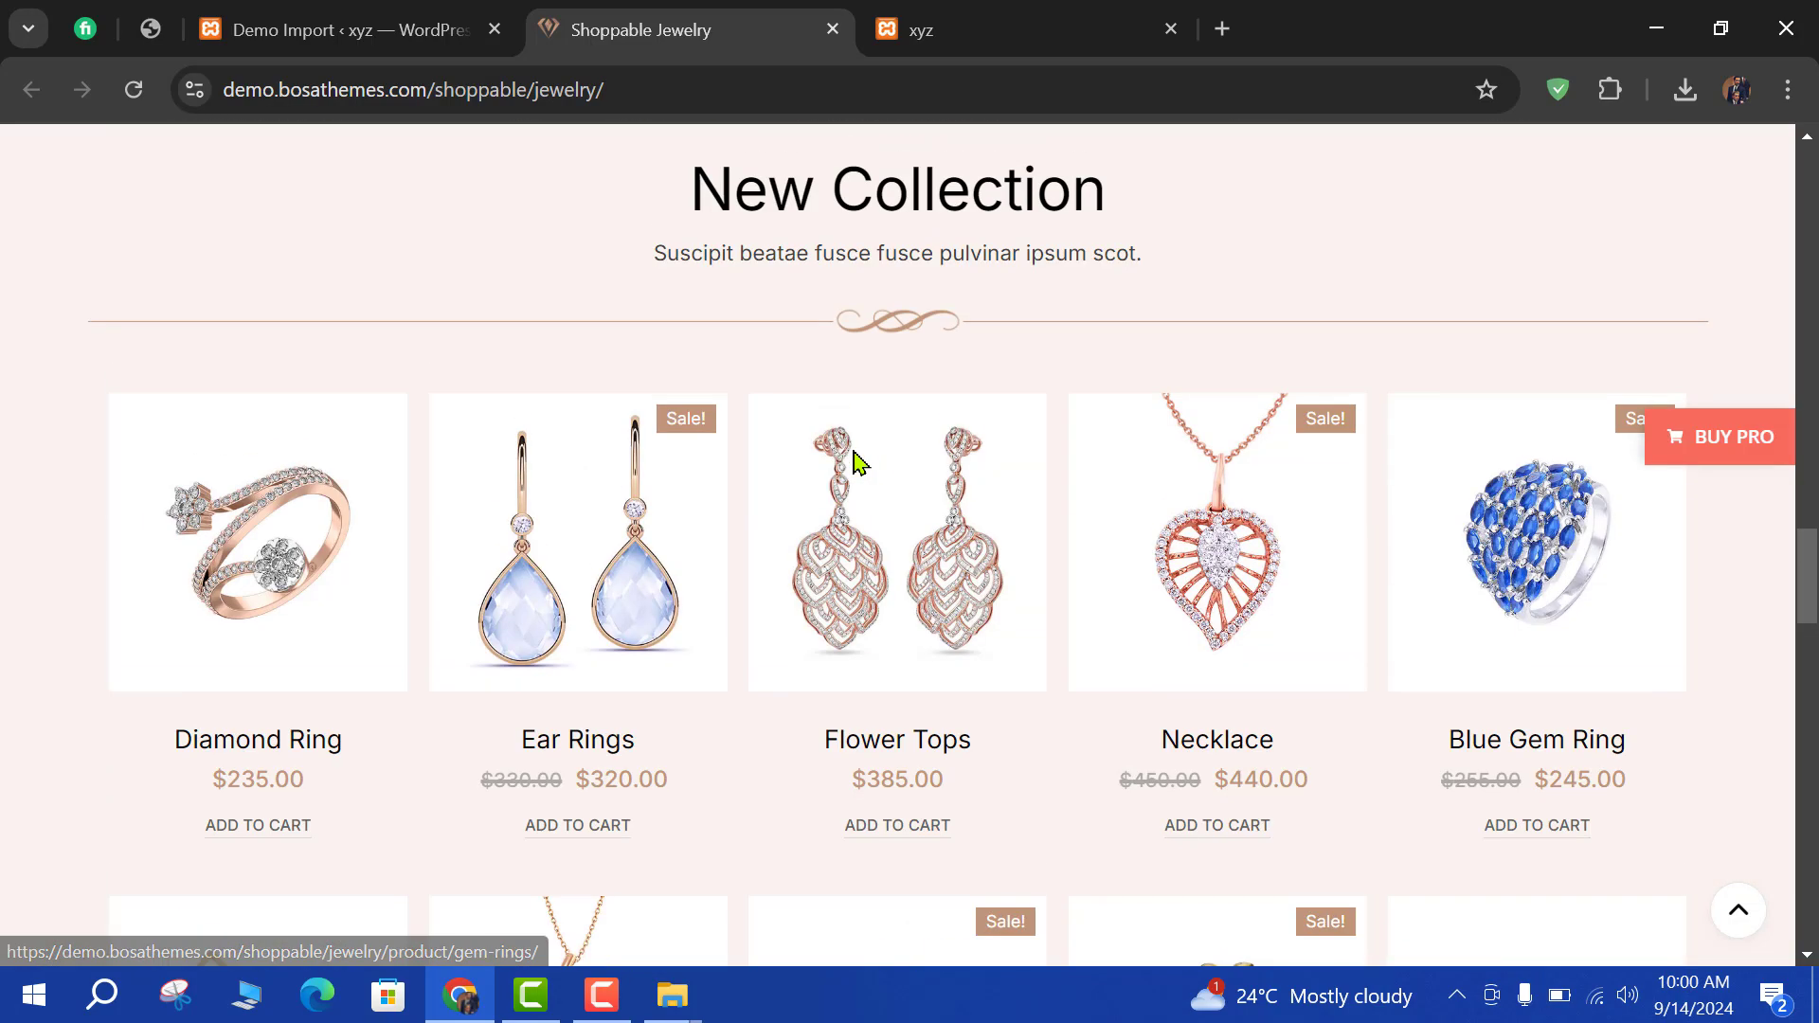
scroll(853, 463, down, 6)
scroll(1166, 512, up, 3)
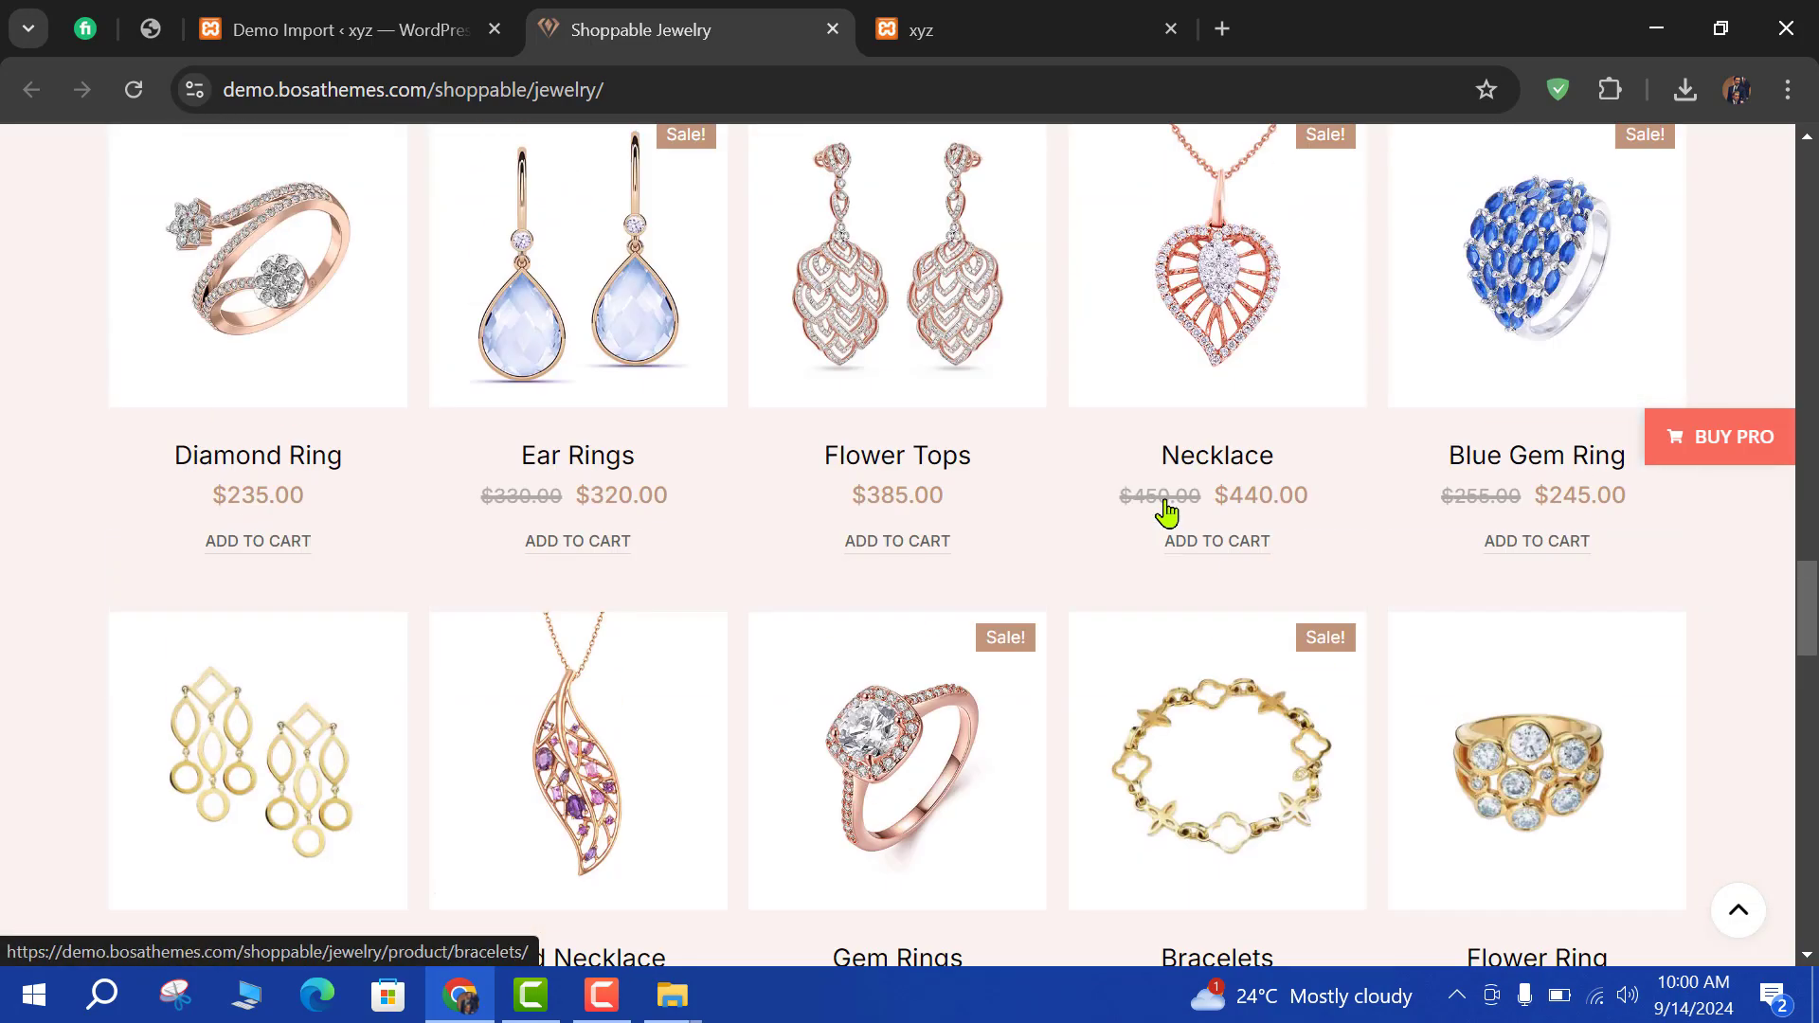
scroll(947, 497, up, 3)
scroll(817, 485, down, 12)
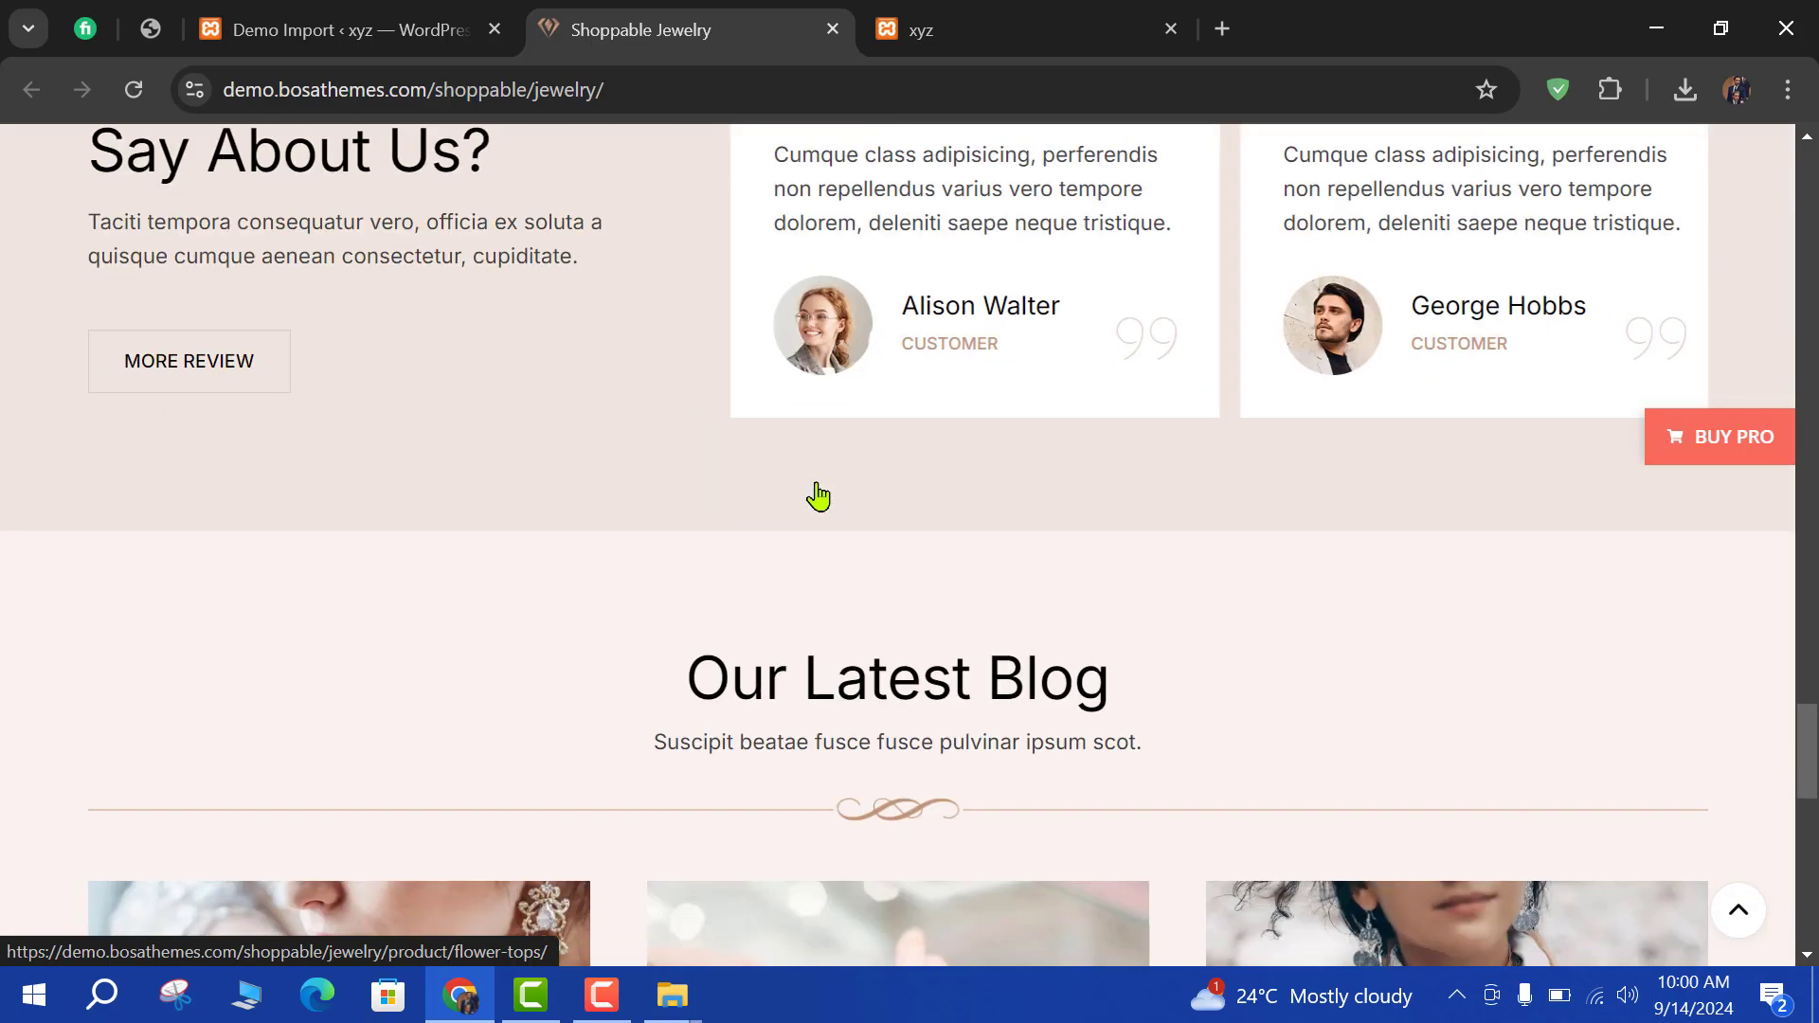
scroll(818, 485, down, 3)
scroll(817, 493, down, 4)
scroll(820, 493, up, 3)
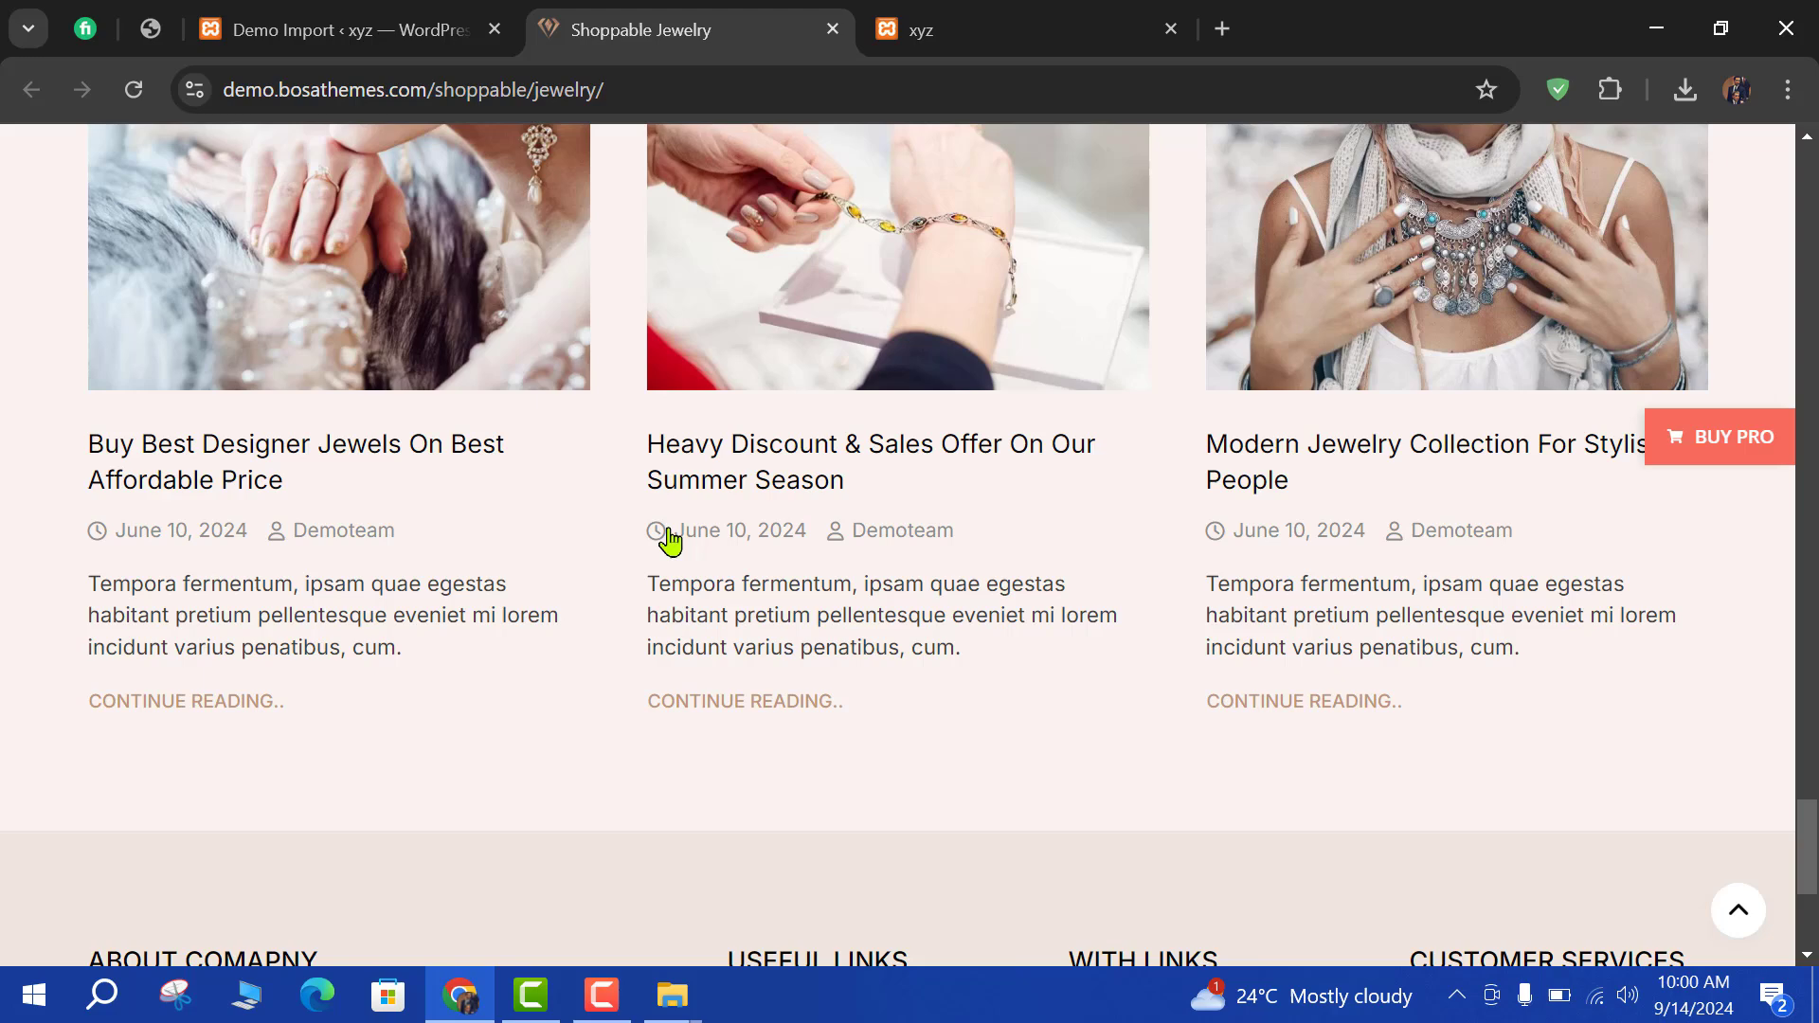
scroll(674, 540, down, 4)
scroll(671, 606, down, 4)
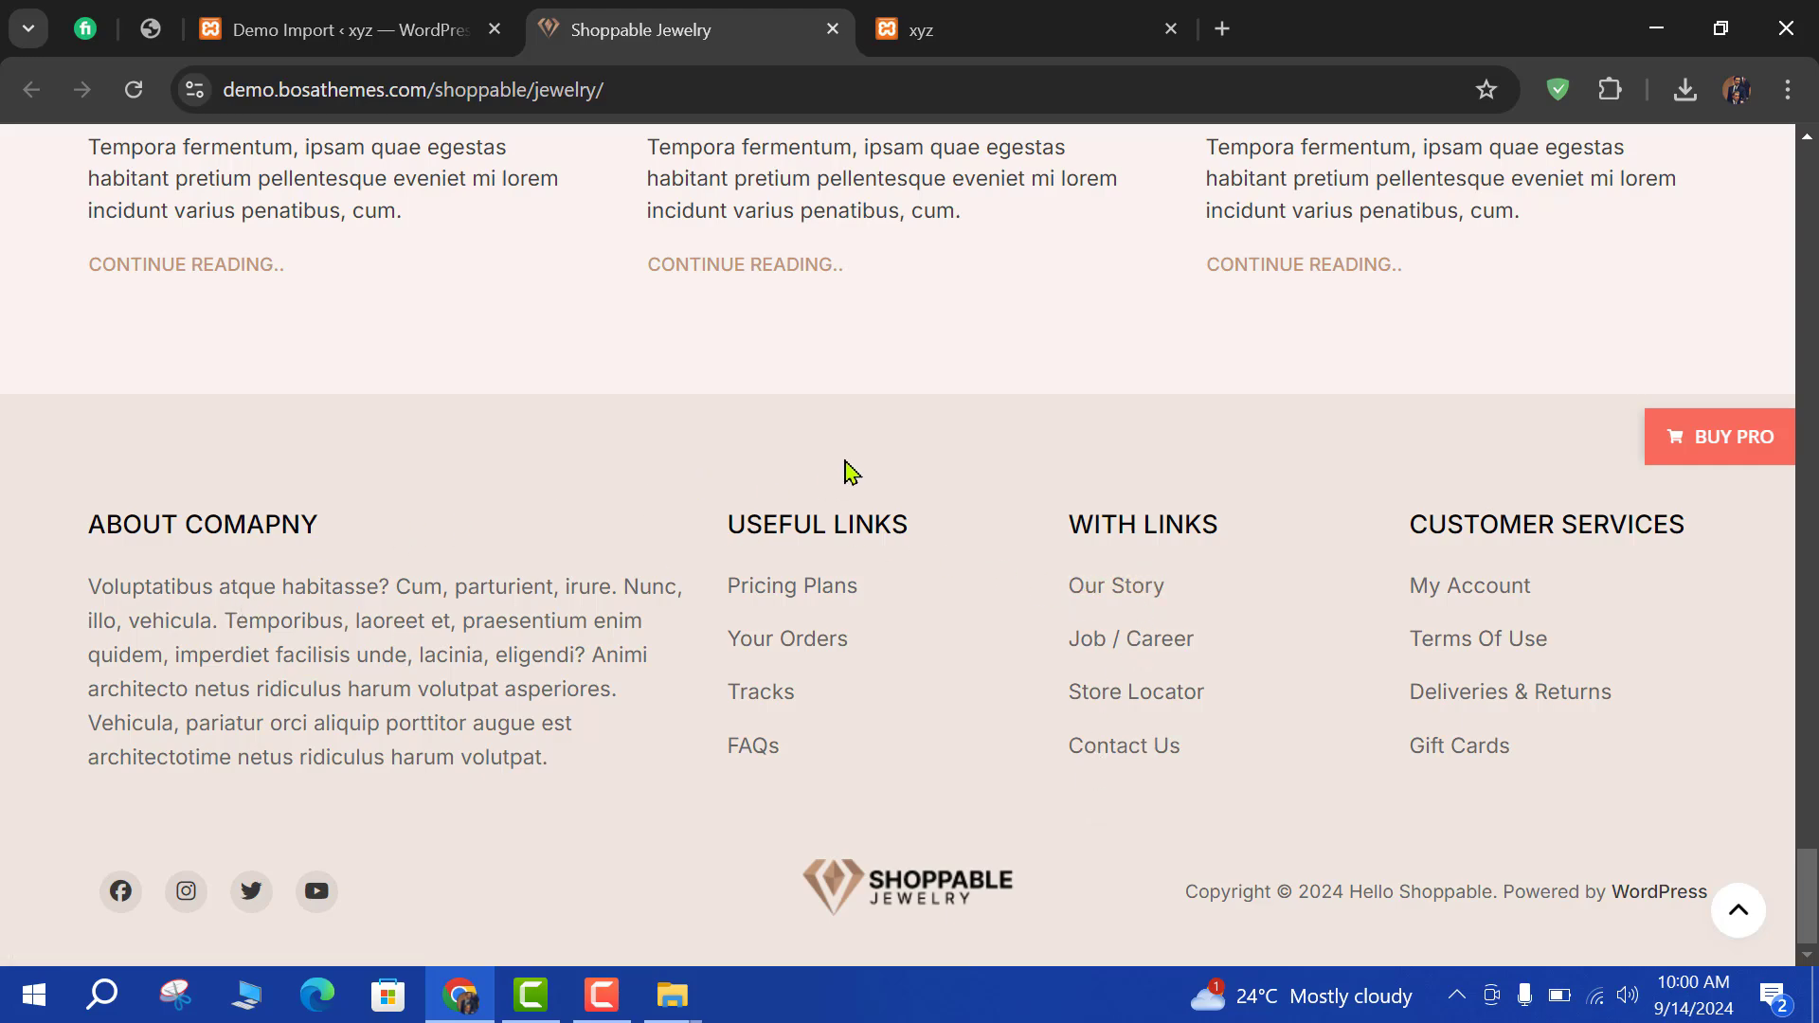
scroll(834, 471, up, 15)
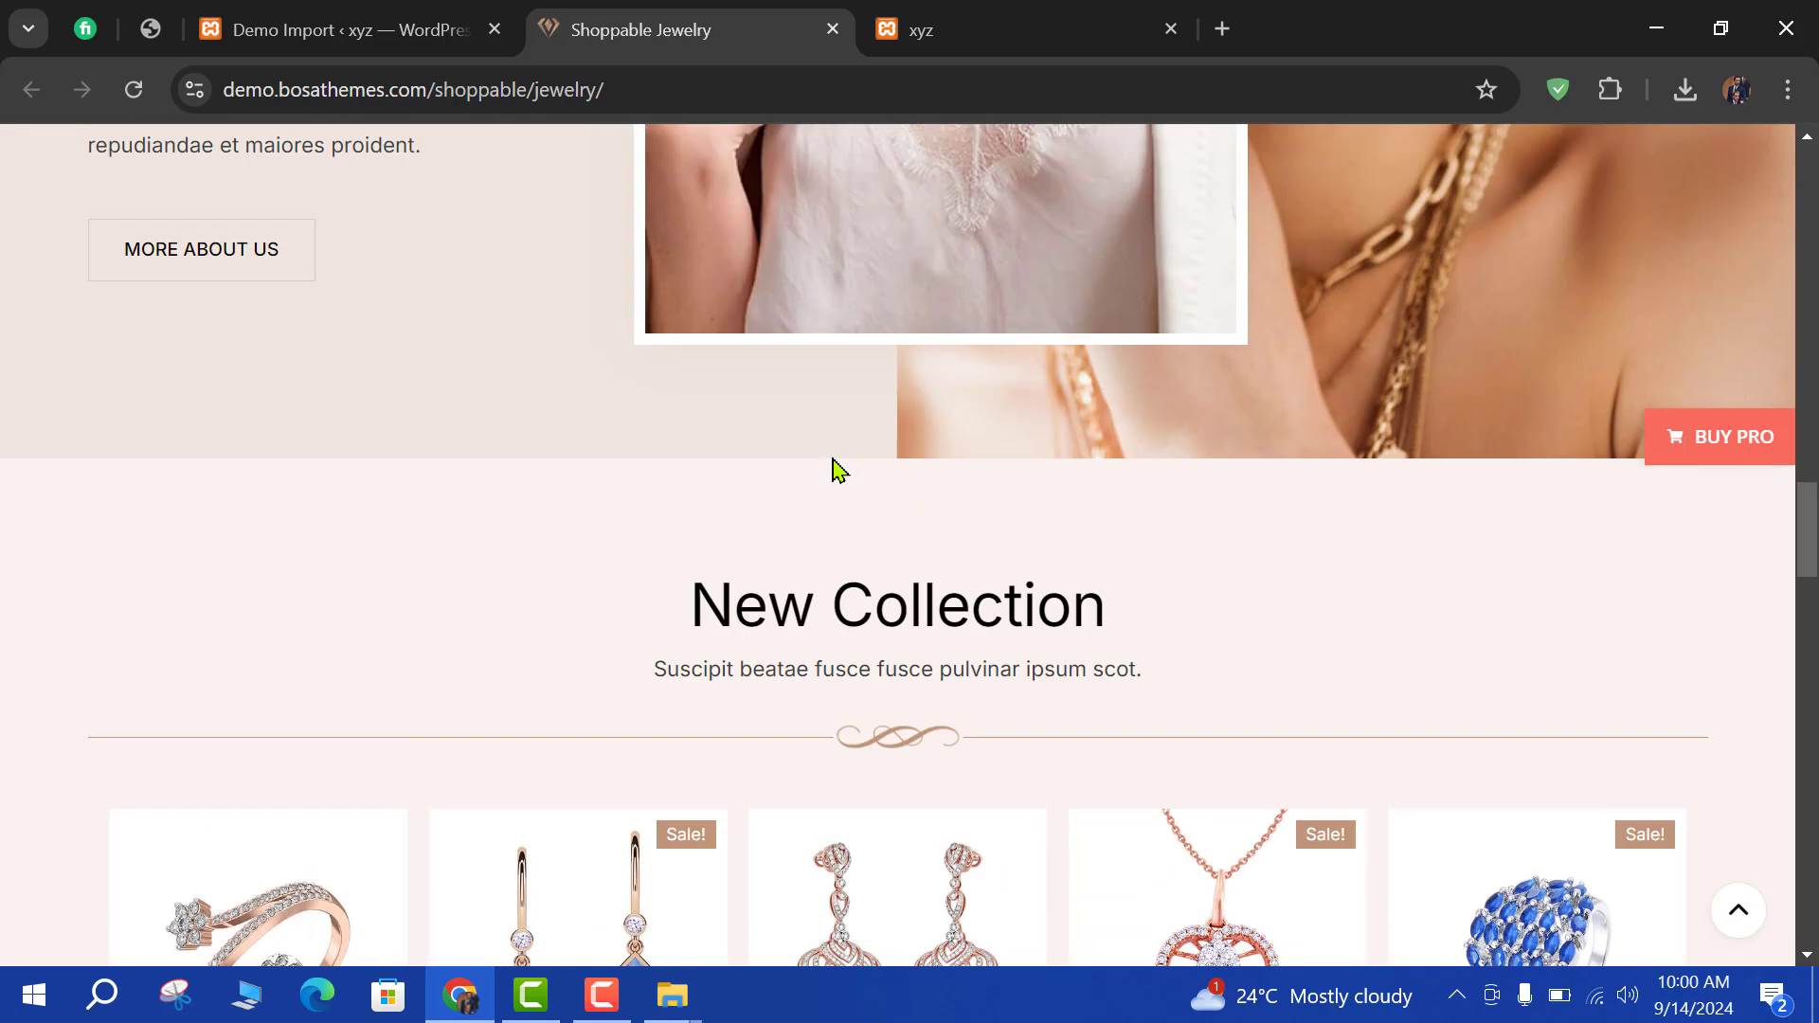
scroll(834, 471, up, 10)
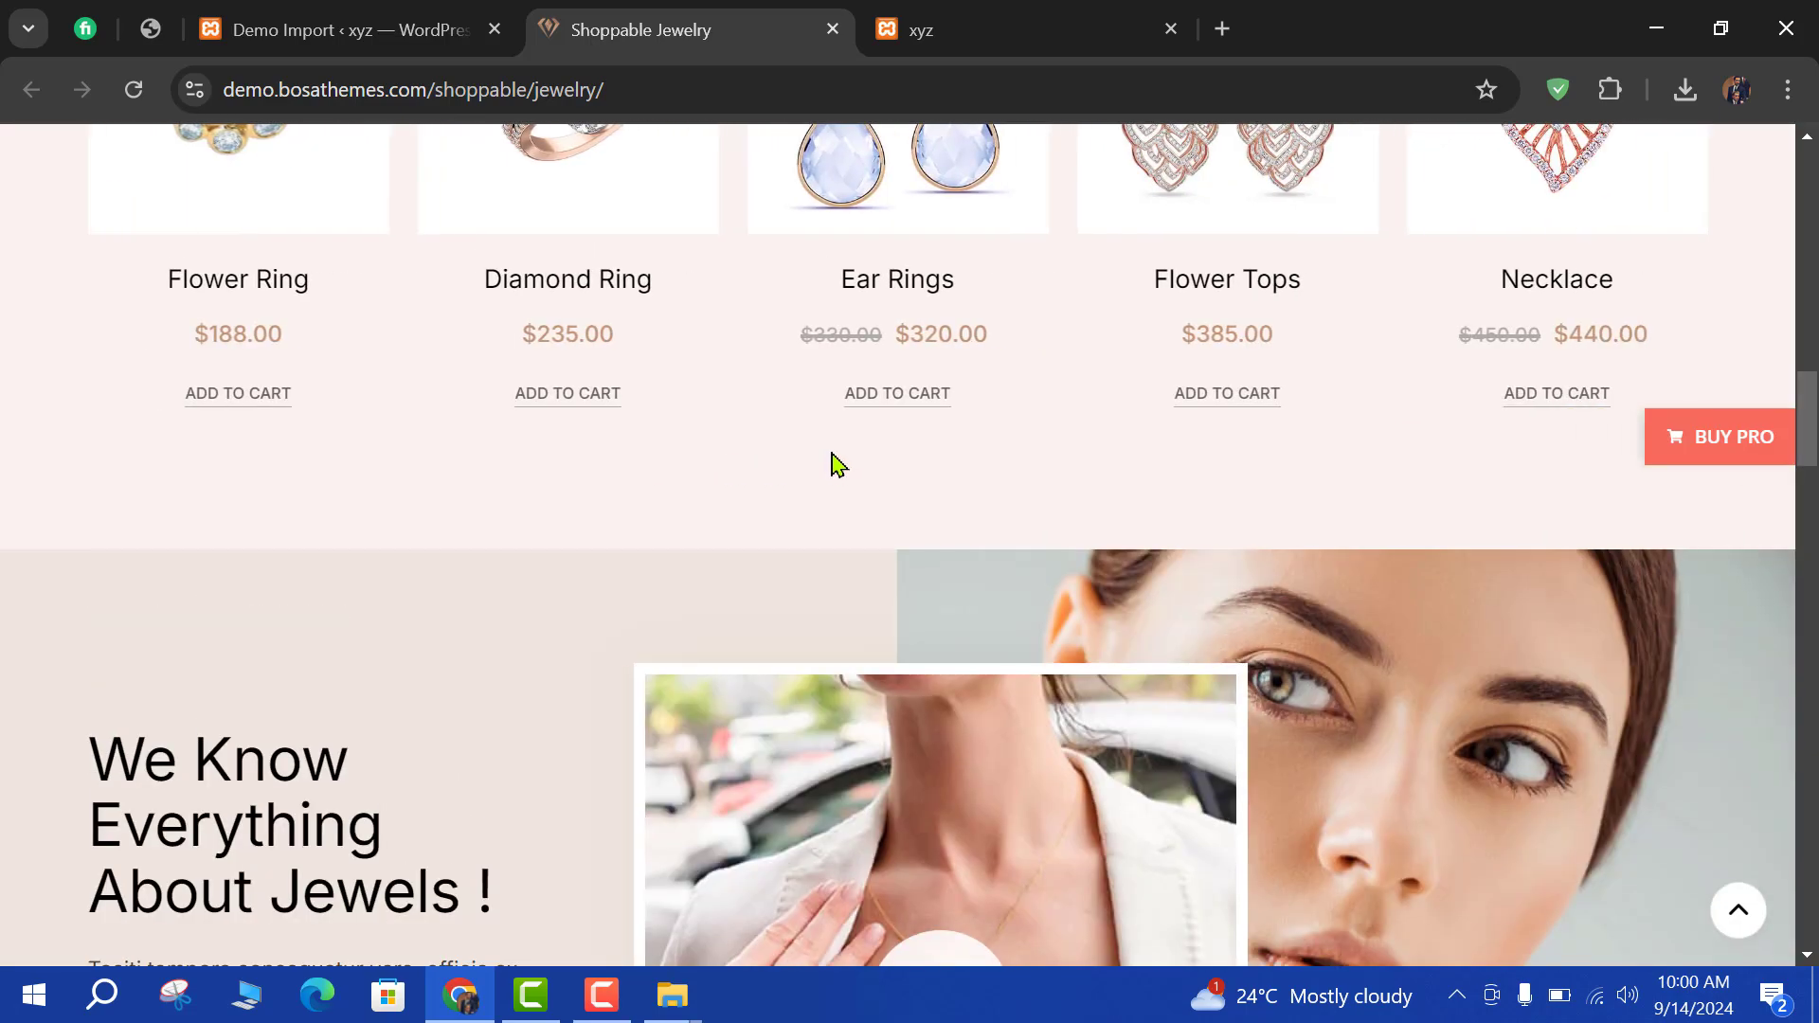
scroll(833, 464, up, 6)
scroll(990, 355, up, 4)
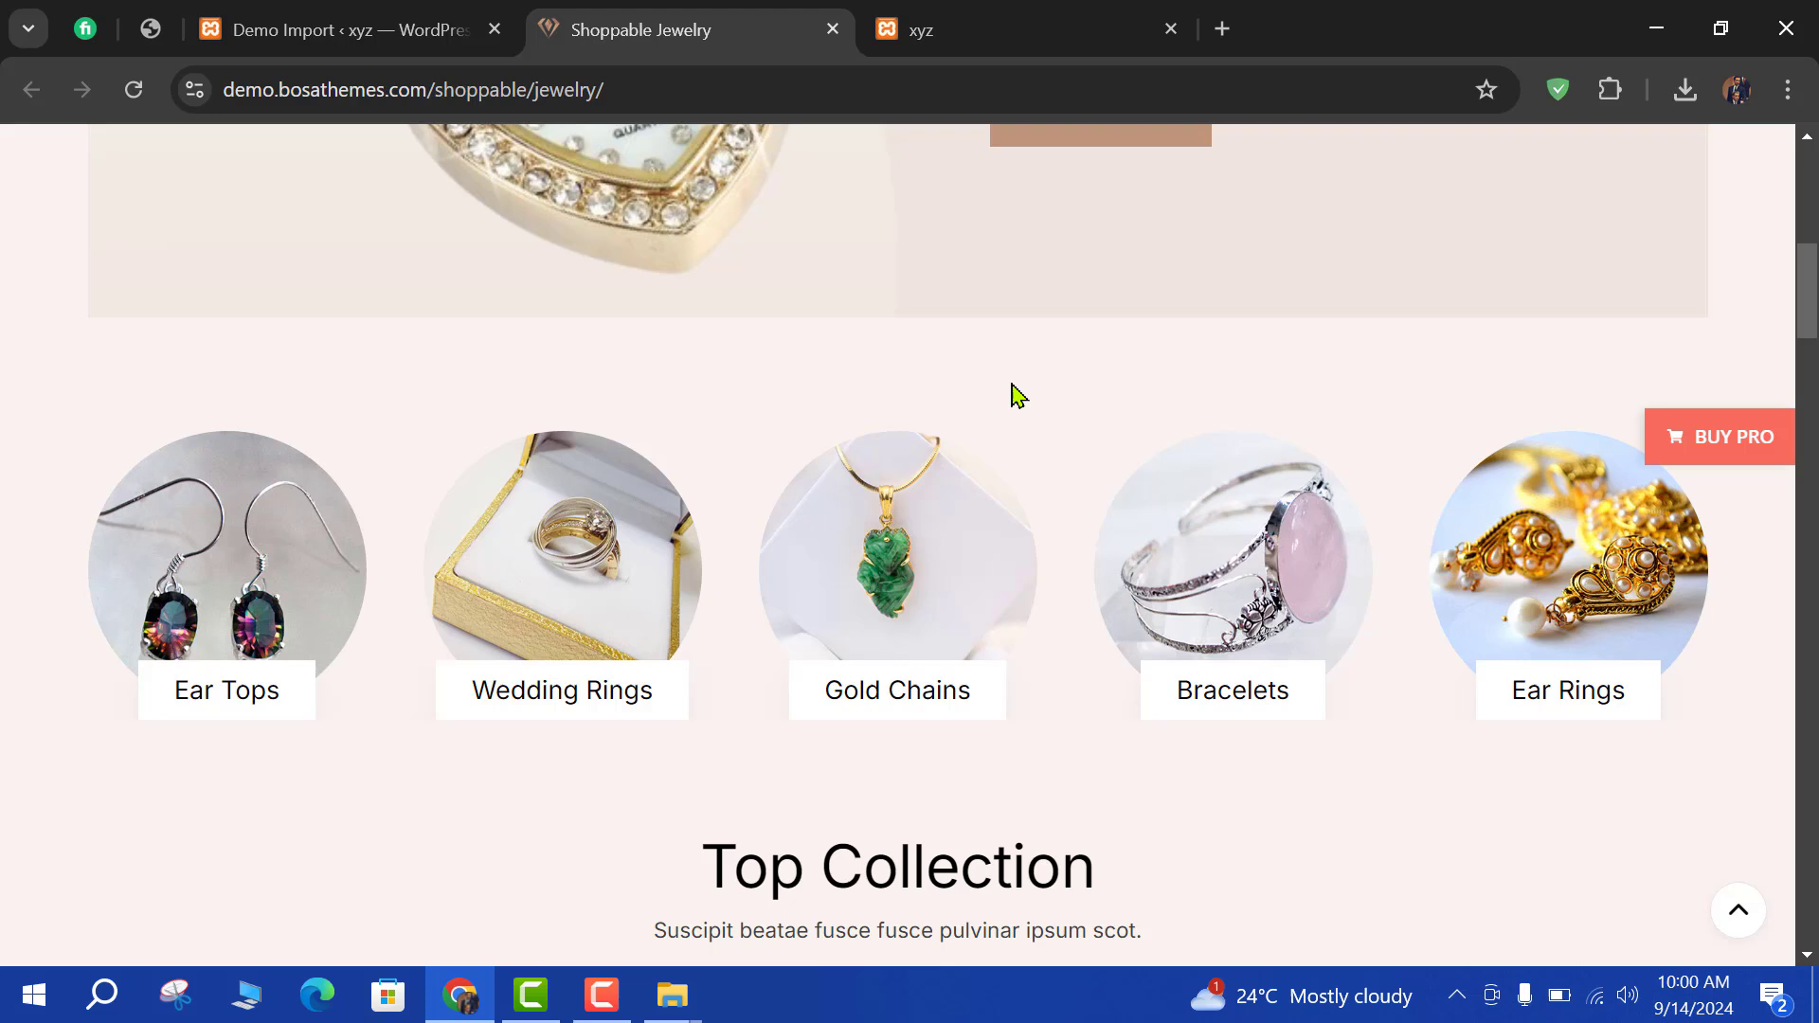